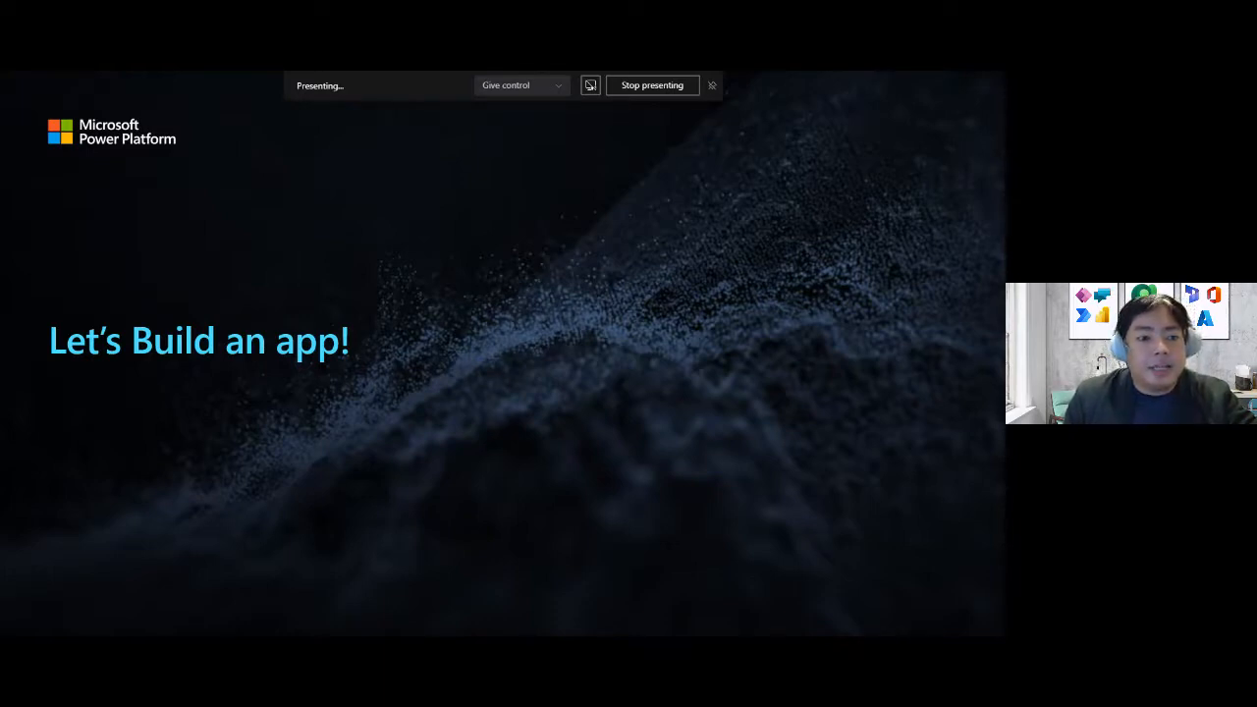
# - Bring up Power Apps in a maximized window and look through the home page and the expanded Chatbots and AI Builder navigation entries
pyautogui.moveTo(1004, 214); pyautogui.dragTo(460, 162)
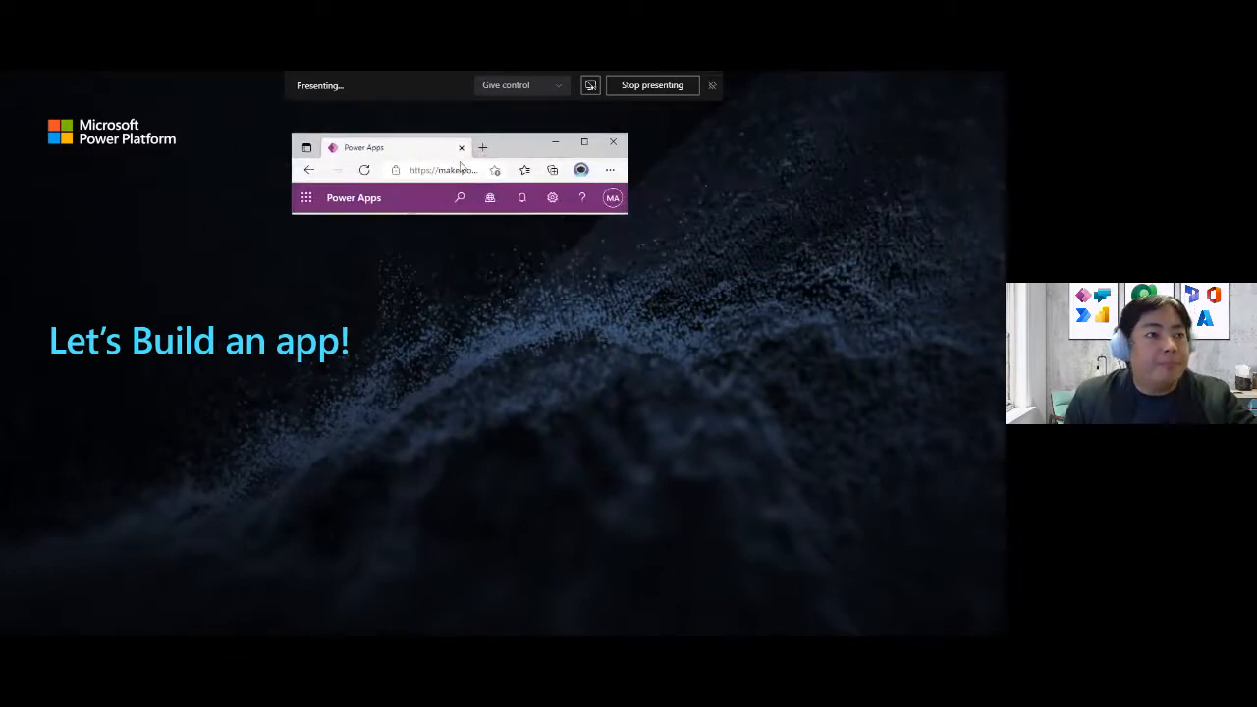
pyautogui.click(585, 143)
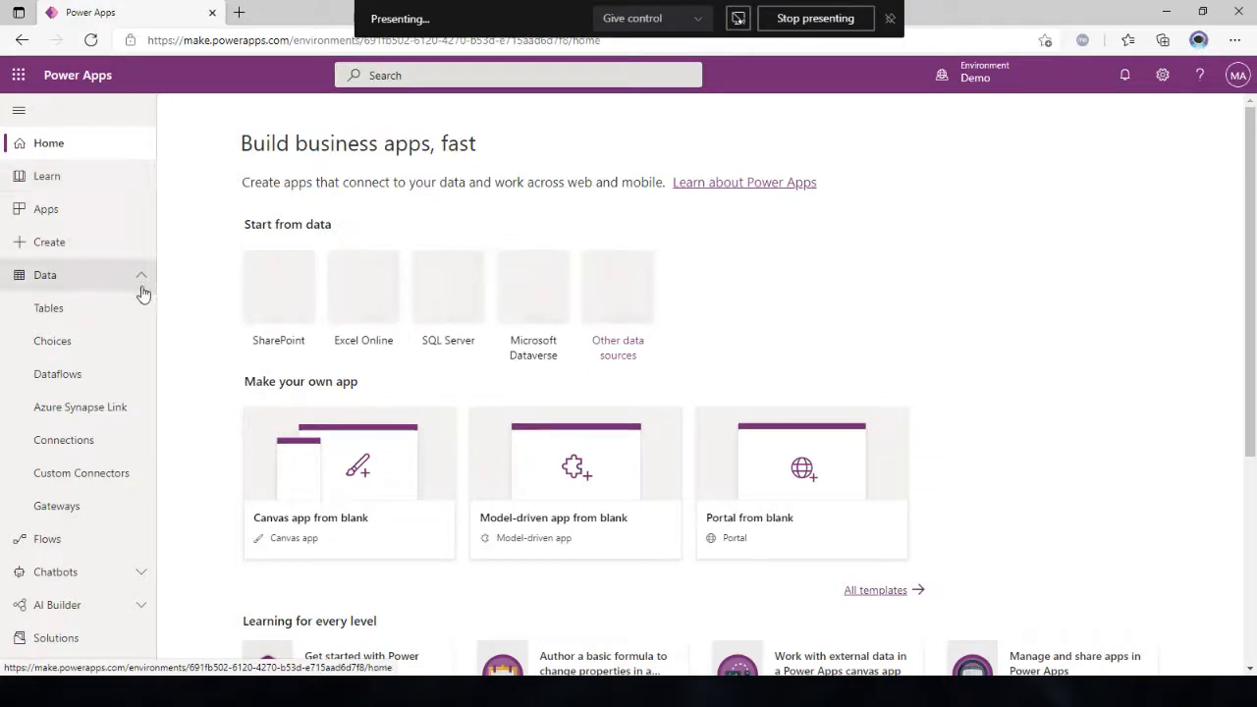
pyautogui.scroll(-3, 398, 393)
pyautogui.scroll(4, 384, 453)
pyautogui.scroll(-1, 295, 294)
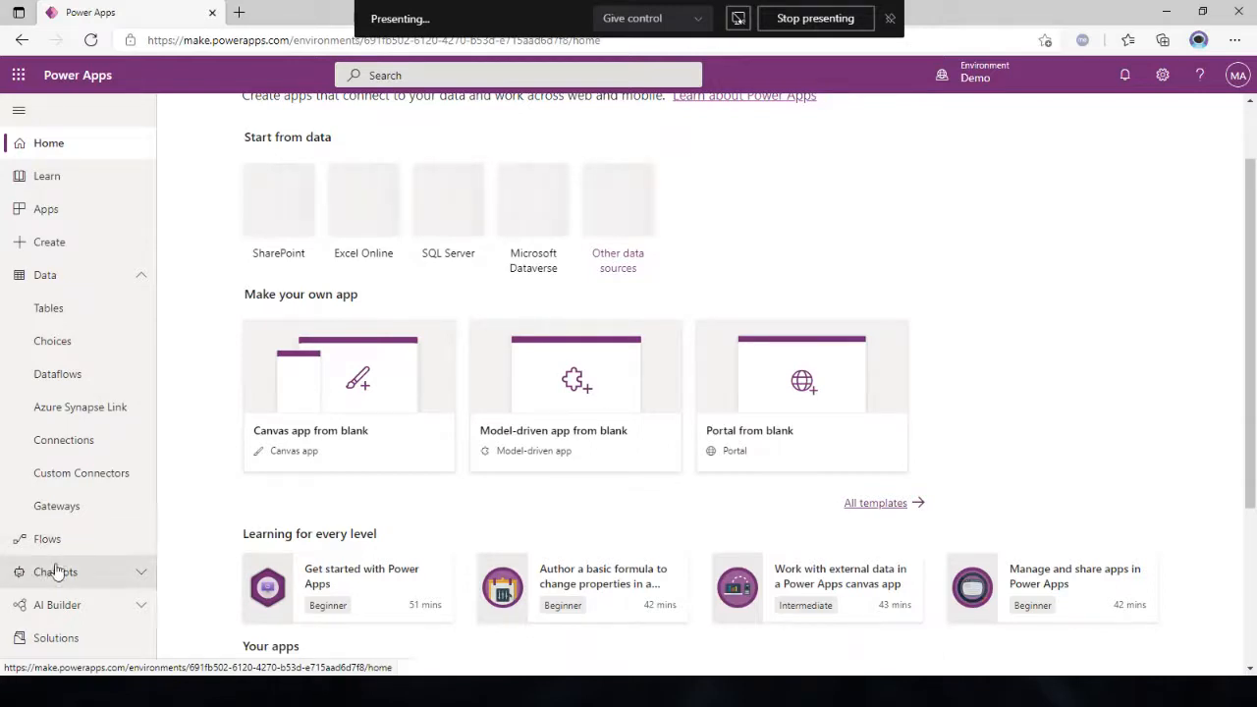
pyautogui.click(138, 576)
pyautogui.scroll(-1, 108, 571)
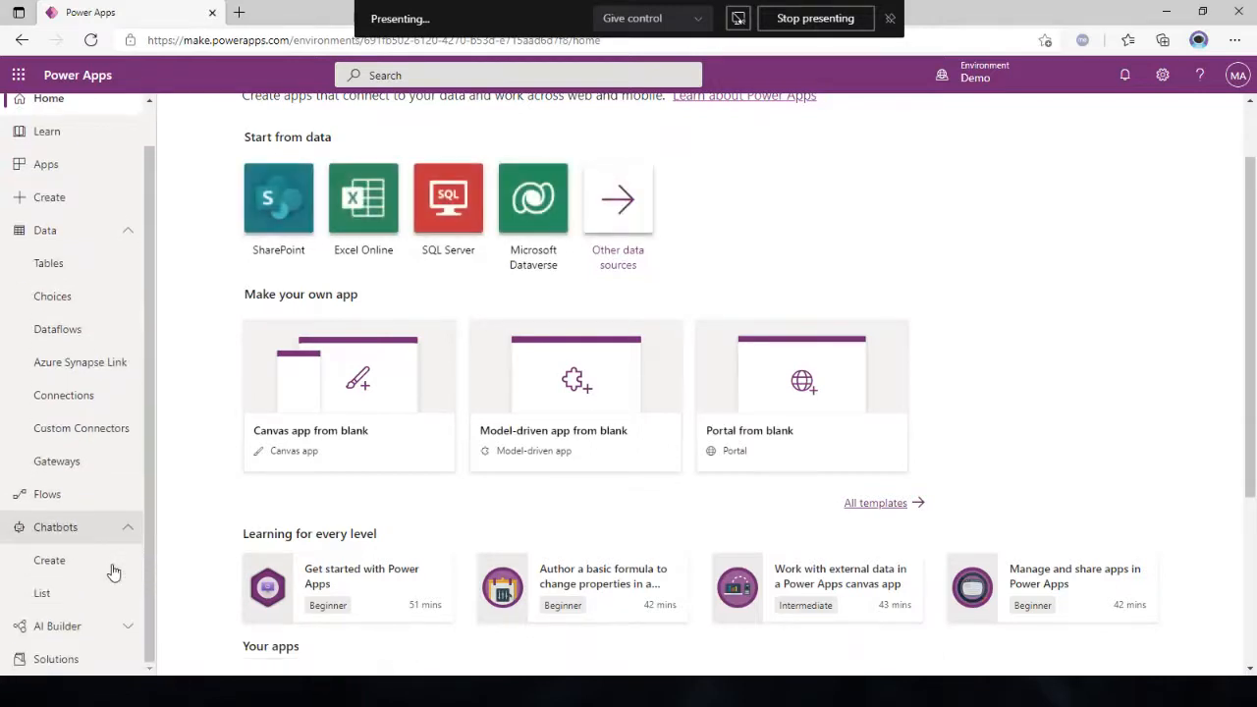
pyautogui.click(124, 633)
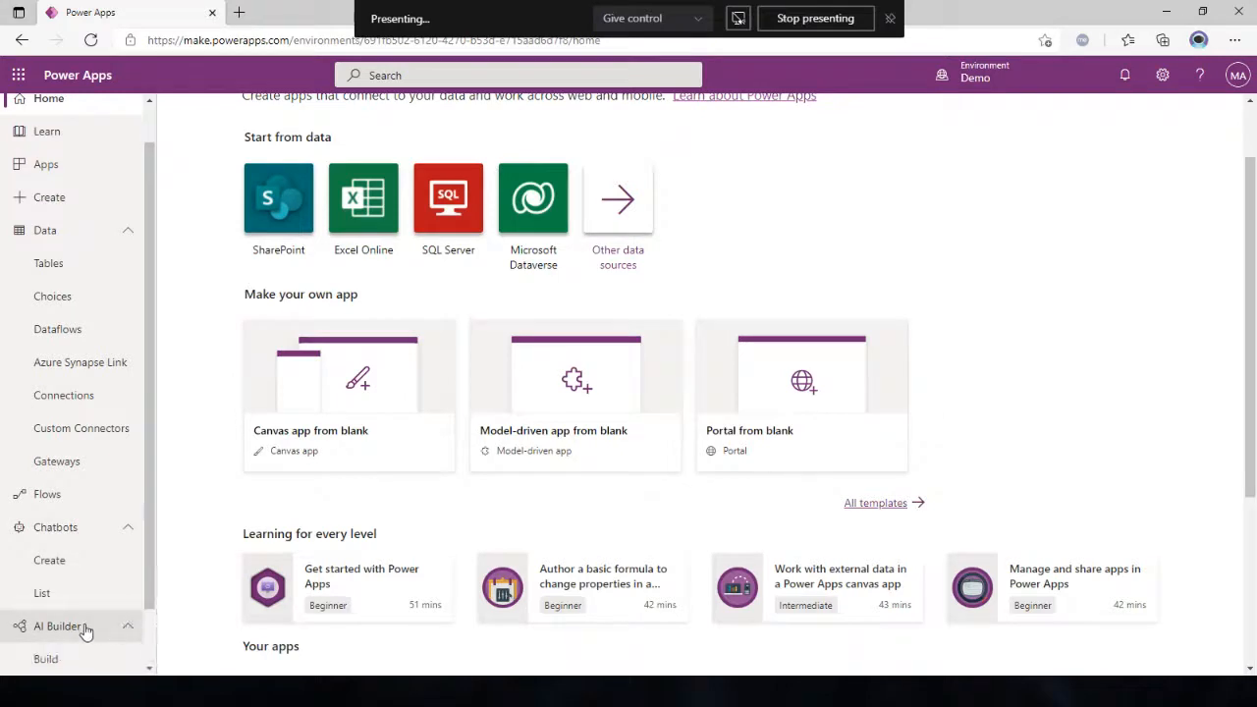
pyautogui.scroll(-2, 87, 630)
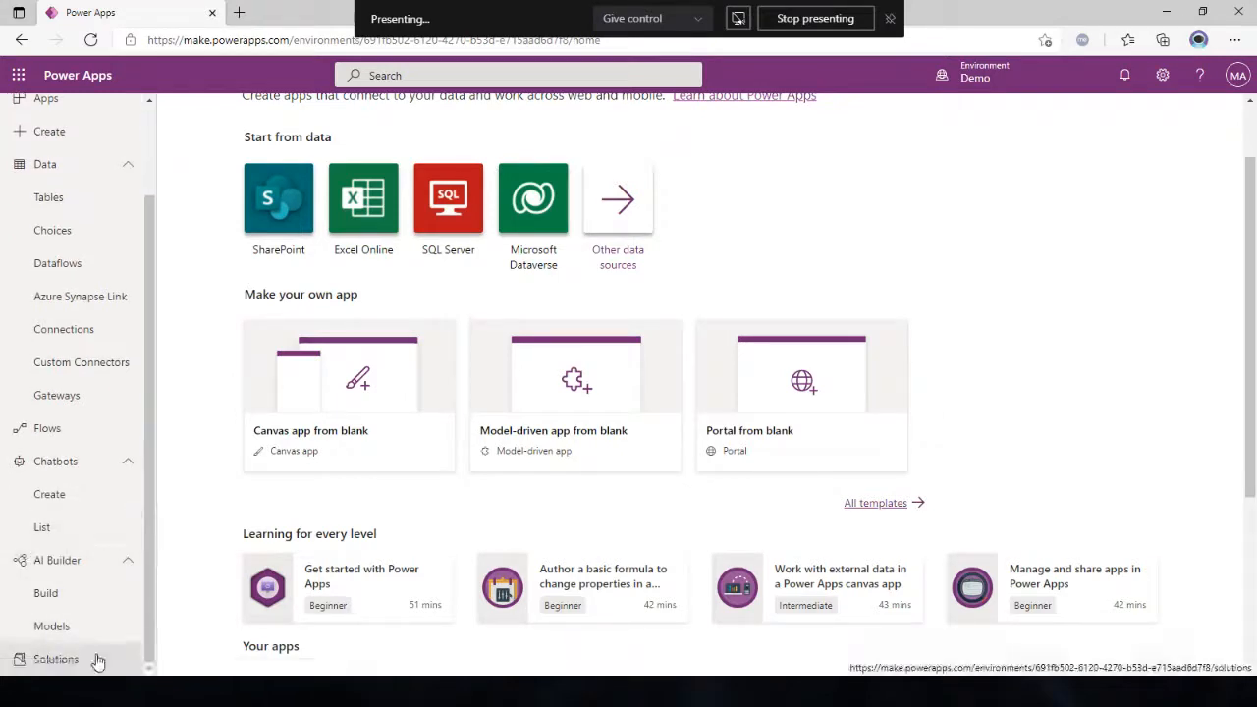
pyautogui.scroll(3, 104, 301)
pyautogui.scroll(1, 293, 212)
pyautogui.scroll(1, 293, 212)
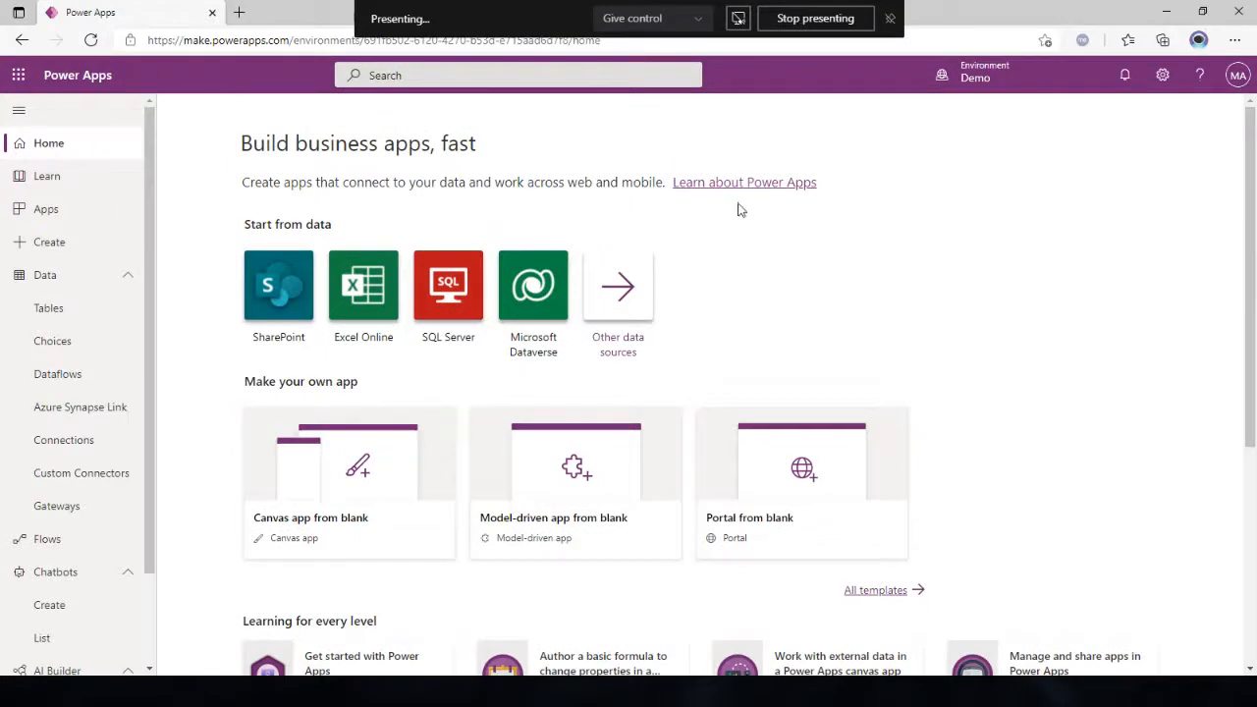
# - Create a blank canvas app named "Customer Records" in Phone format
pyautogui.click(313, 472)
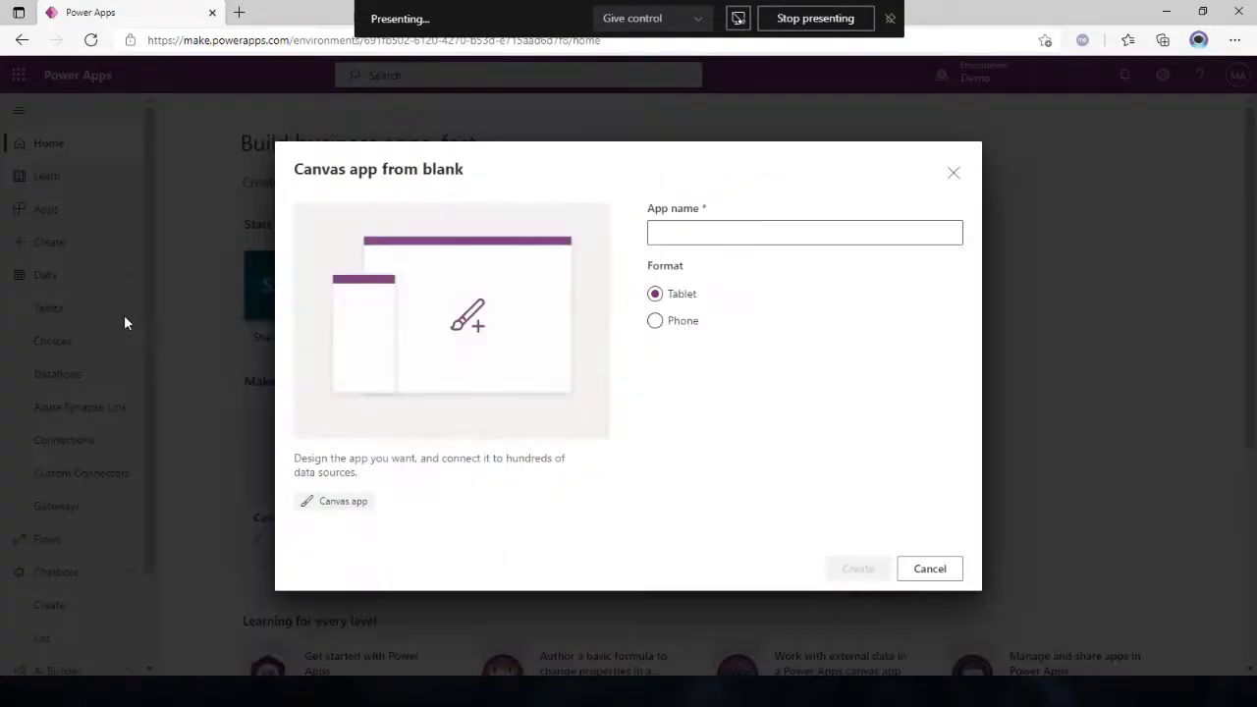
pyautogui.click(702, 237)
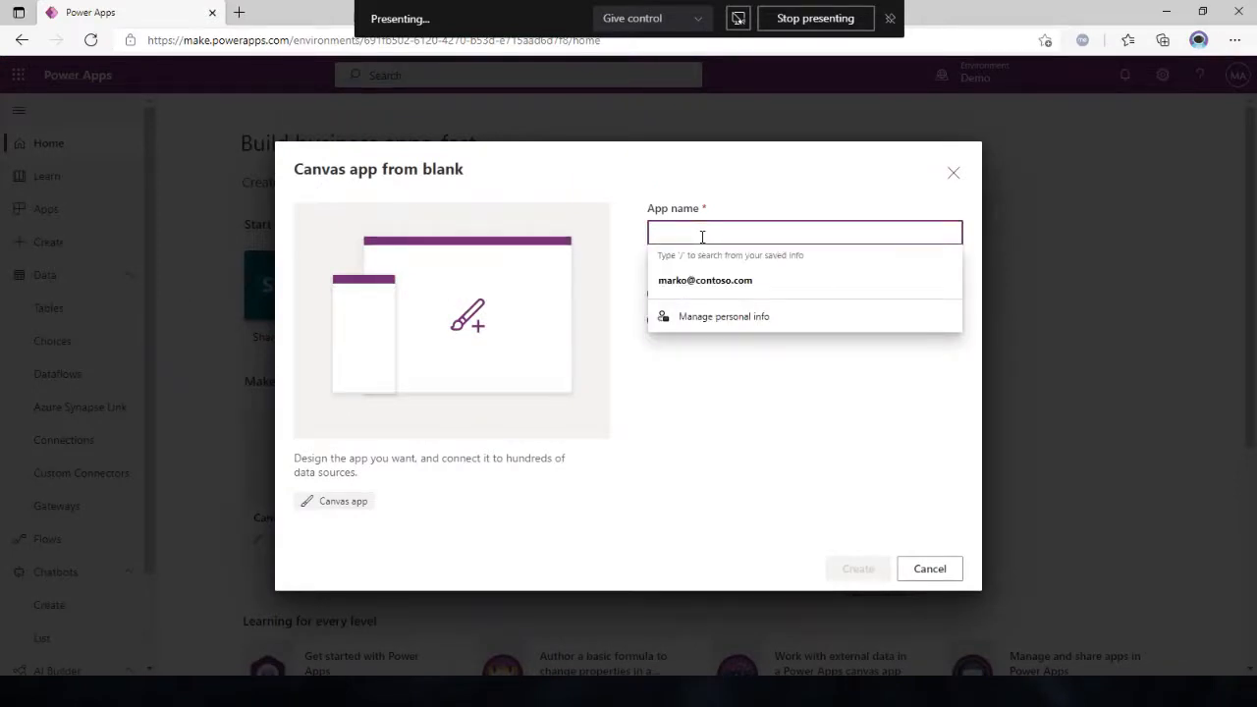
pyautogui.write('Customer')
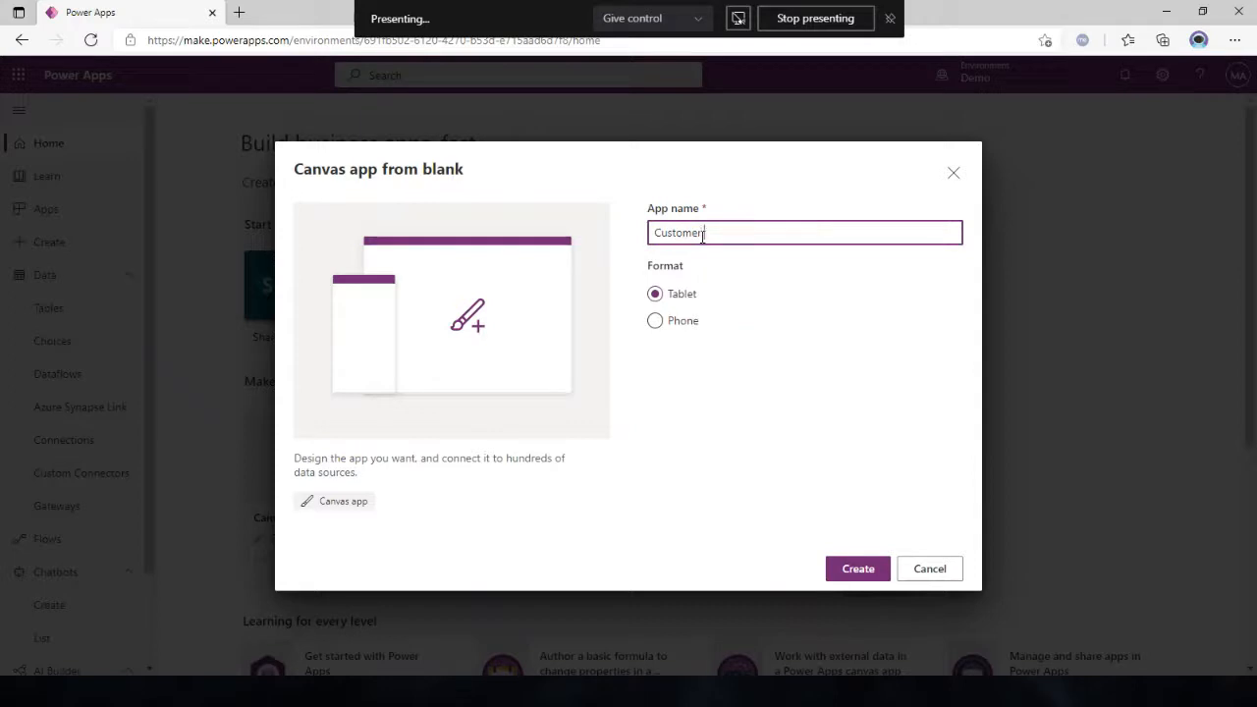
pyautogui.write(' Records')
pyautogui.click(669, 324)
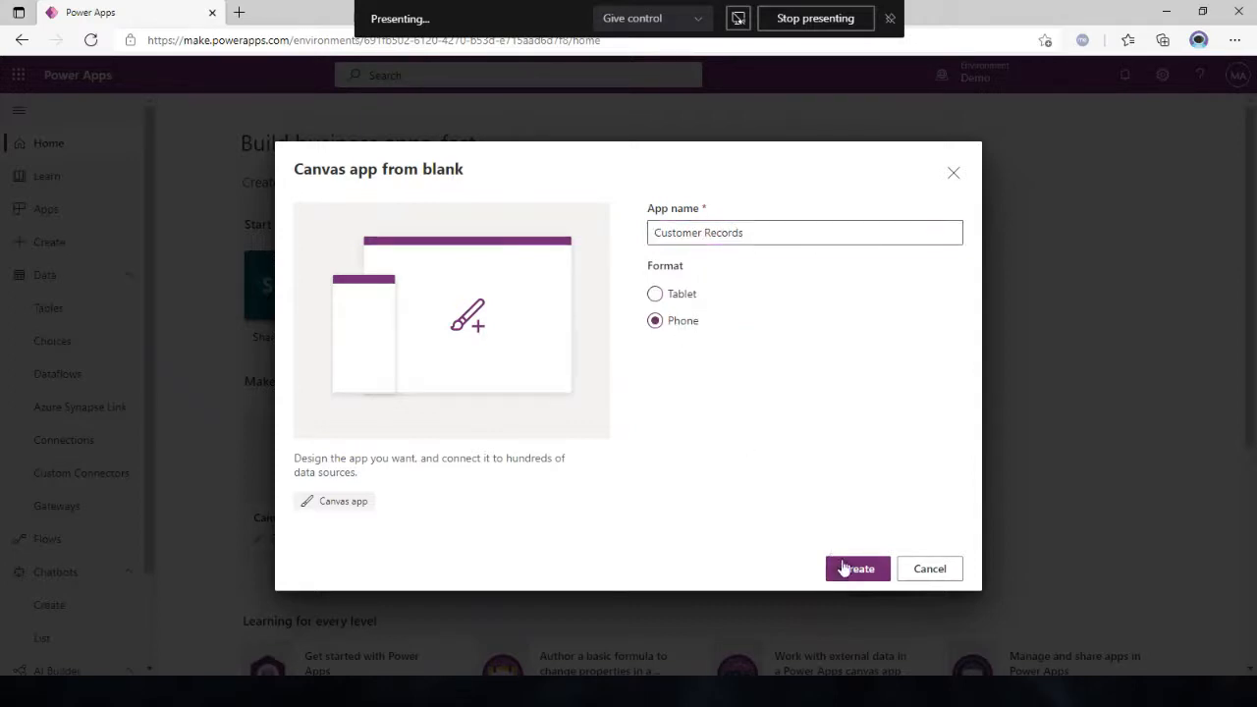
pyautogui.click(655, 294)
pyautogui.click(654, 323)
pyautogui.click(851, 570)
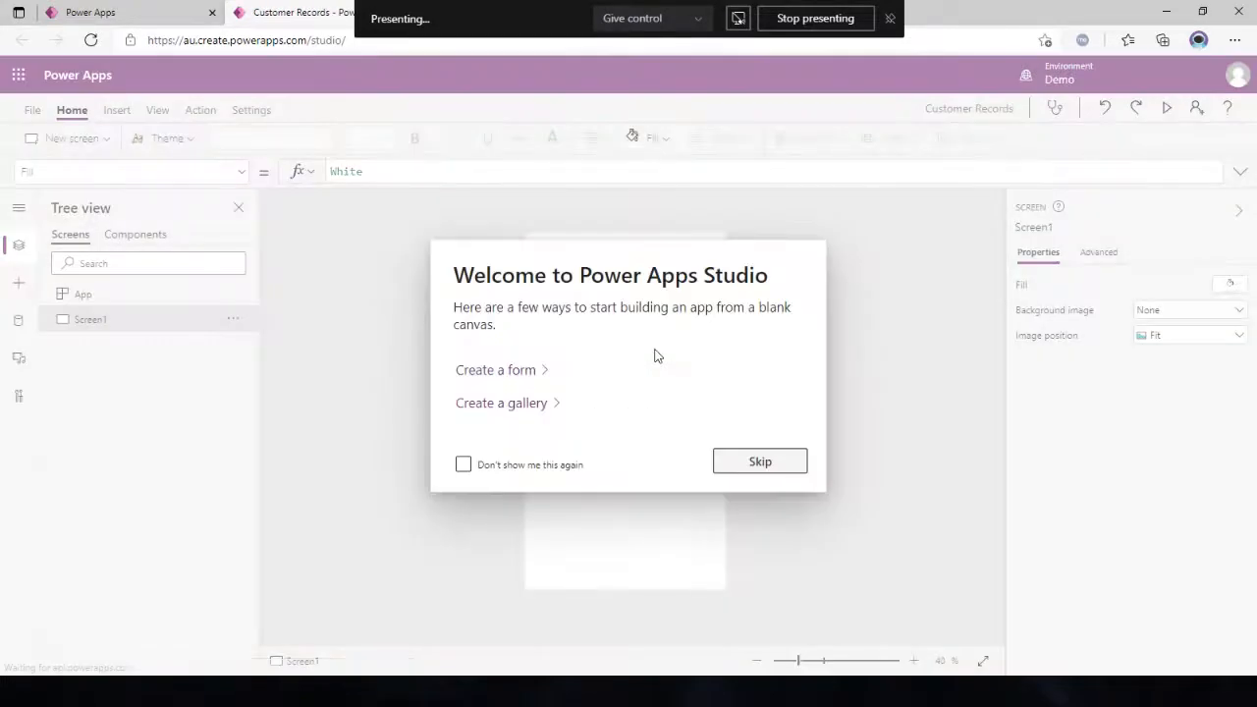
# - Skip the studio welcome dialog and check the app's data sources, returning to the tree view
pyautogui.click(756, 462)
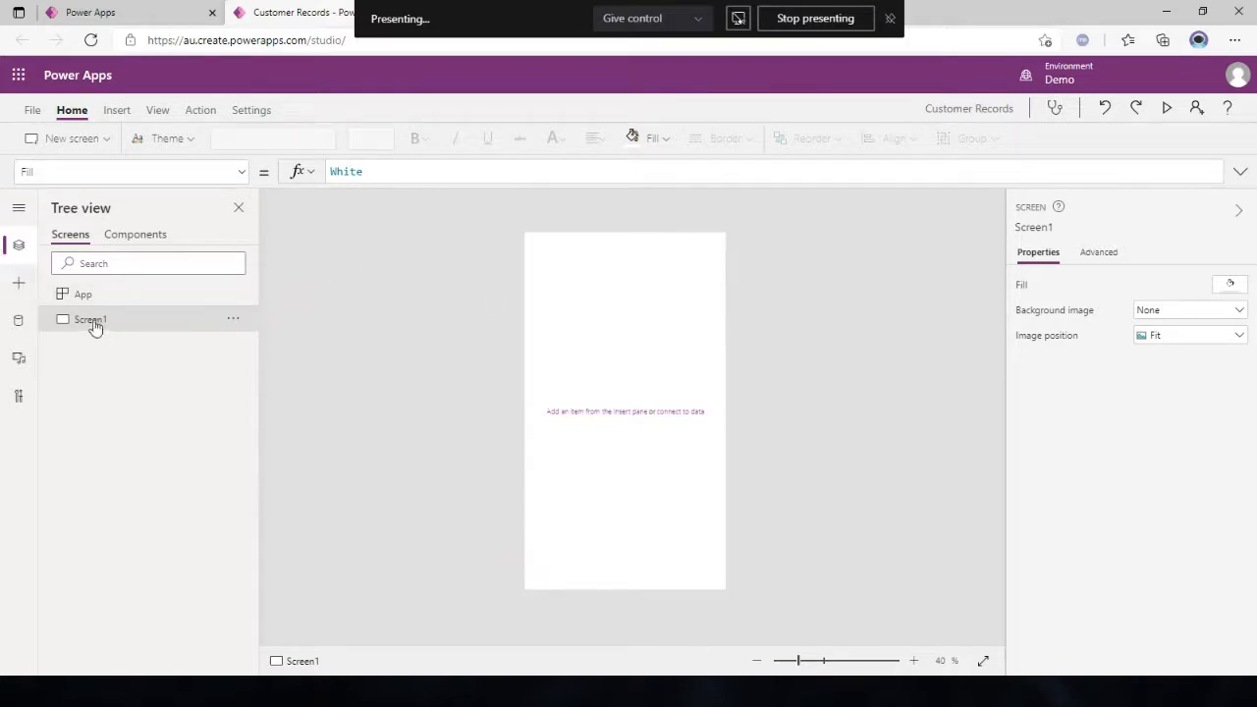
pyautogui.click(18, 321)
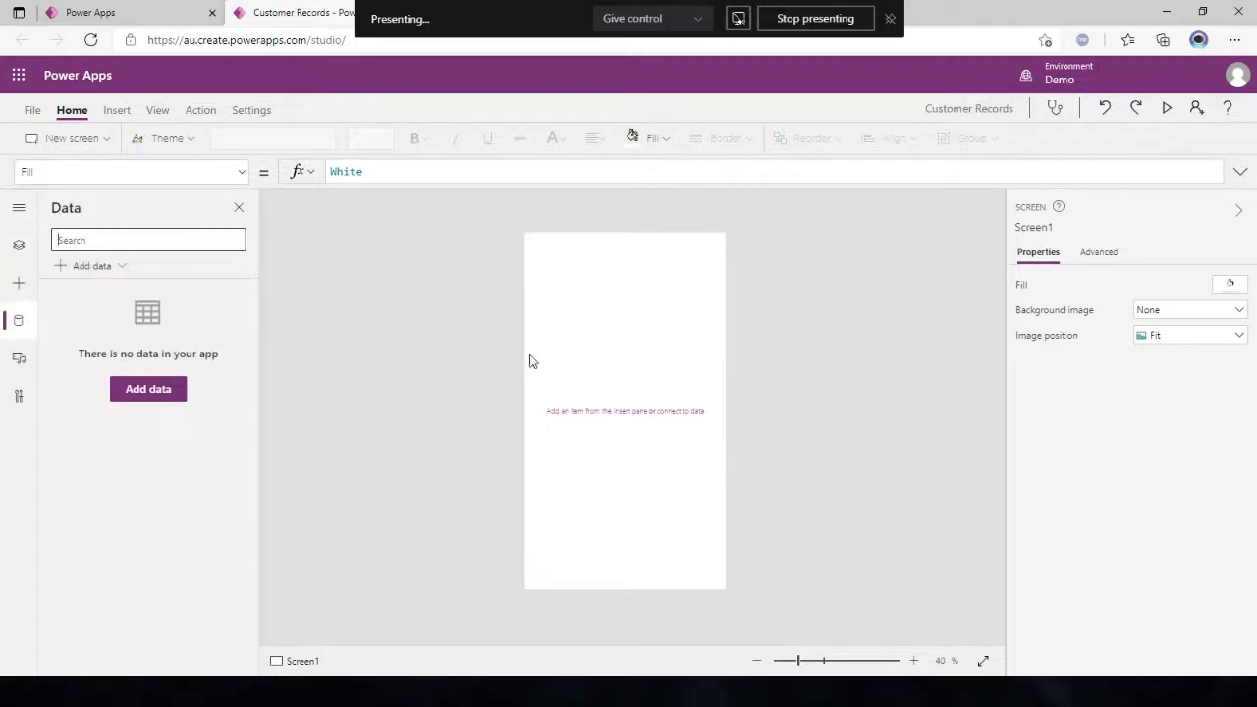
pyautogui.click(17, 245)
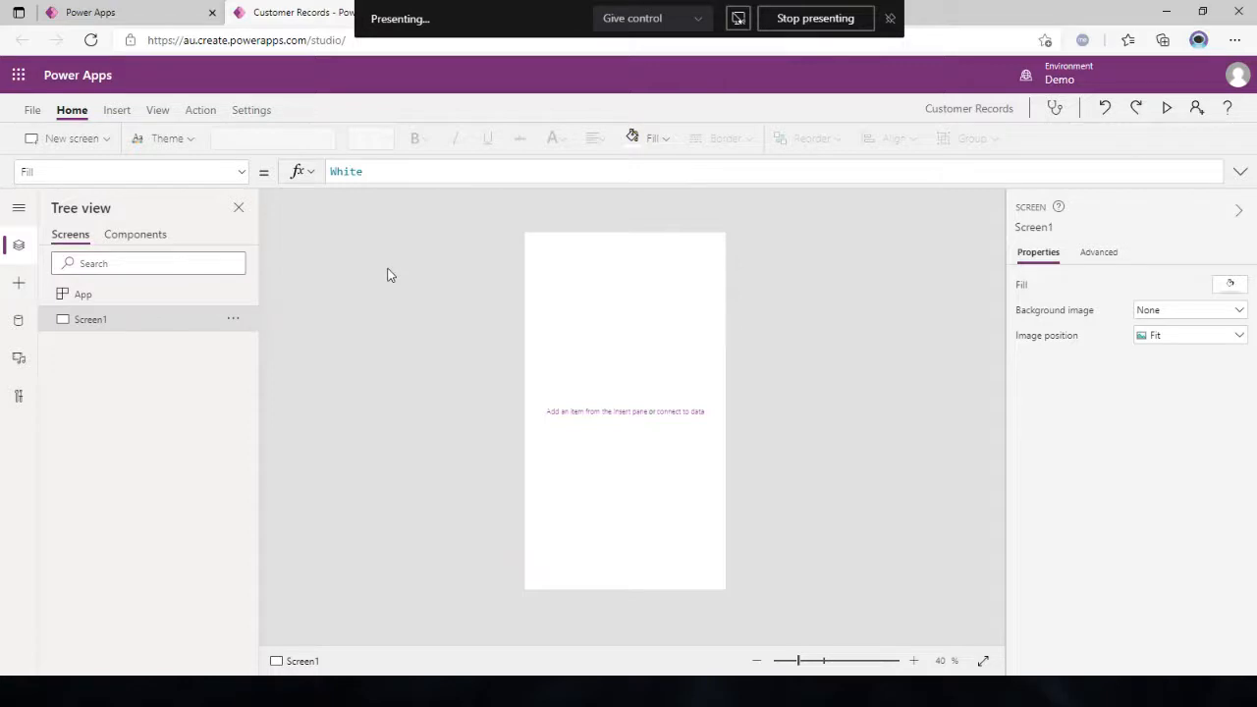
# - Insert a label on Screen1, move it to position 0, 0 and resize it to 640 wide by 100 high
pyautogui.click(115, 111)
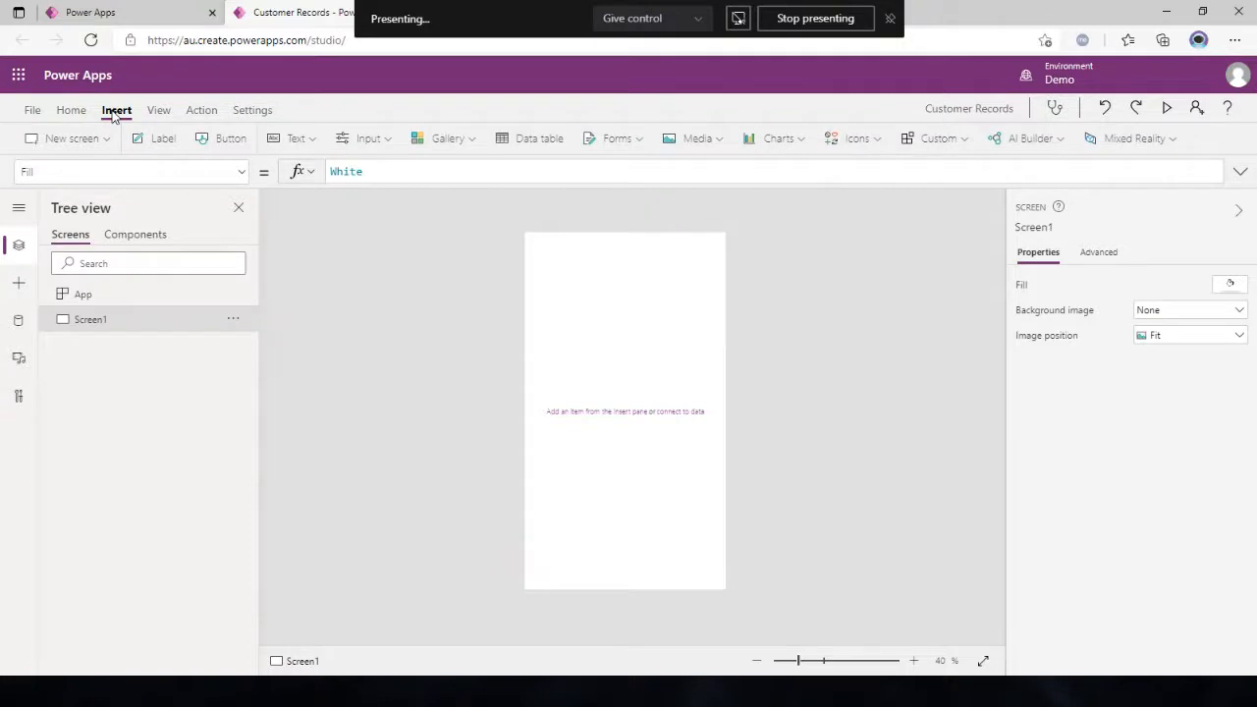
pyautogui.click(149, 142)
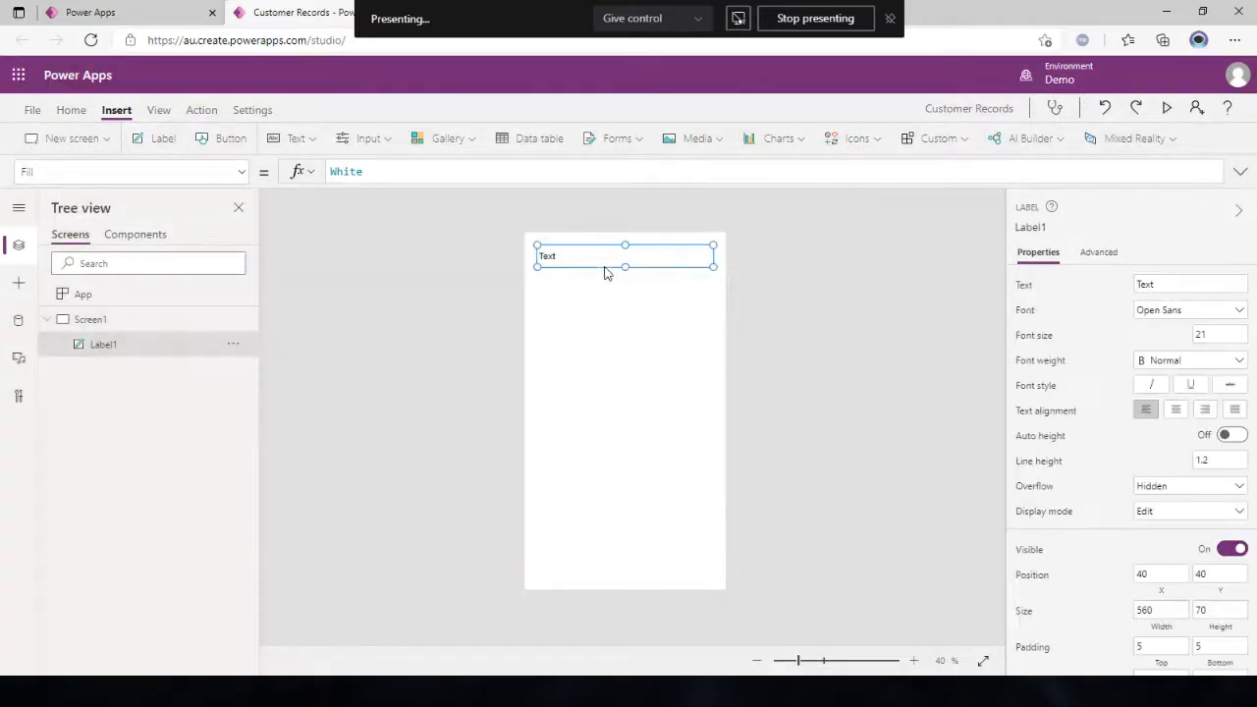
pyautogui.moveTo(590, 252); pyautogui.dragTo(570, 236)
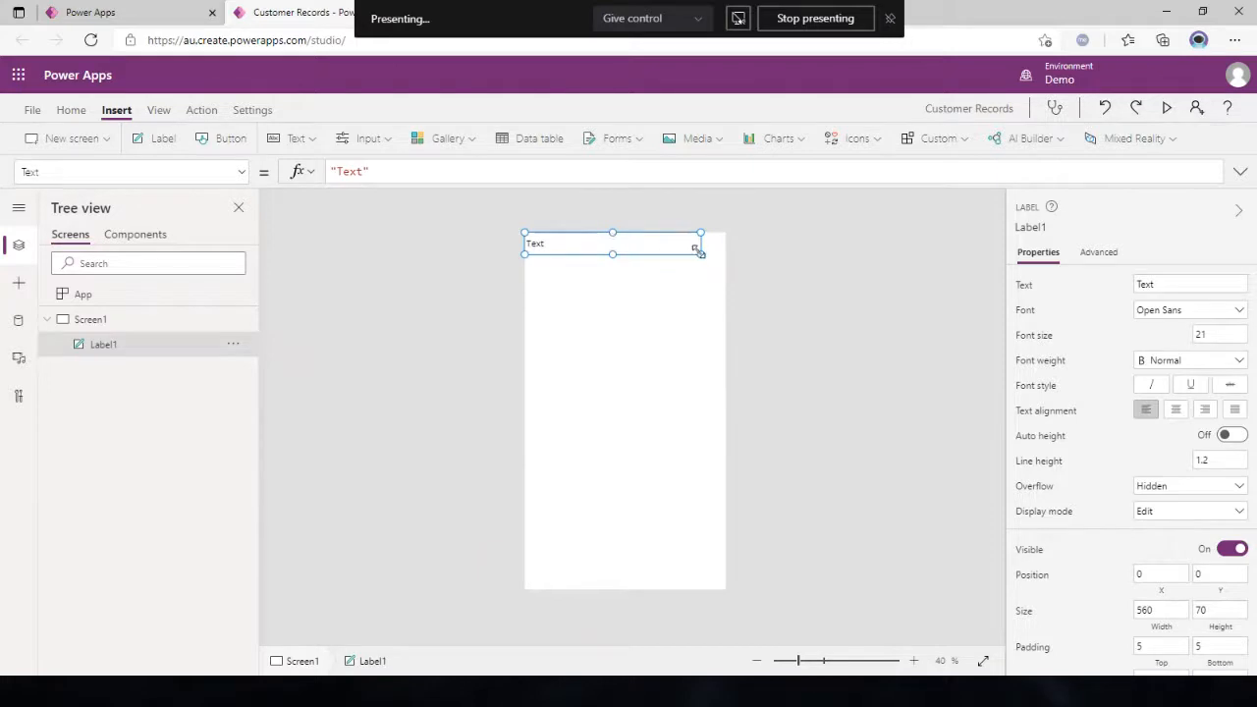
pyautogui.moveTo(700, 253); pyautogui.dragTo(738, 267)
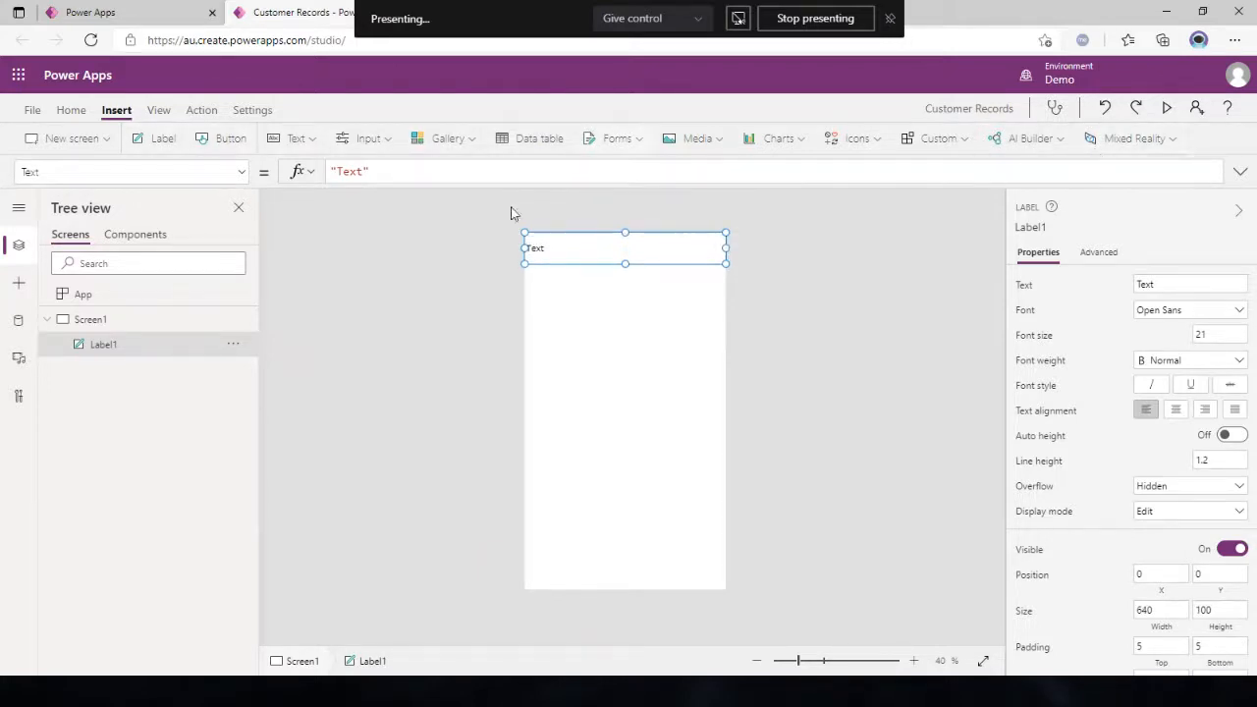
# - Set the label's text to "Customer Records" and centre-align it
pyautogui.doubleClick(581, 251)
pyautogui.write('Customer Records')
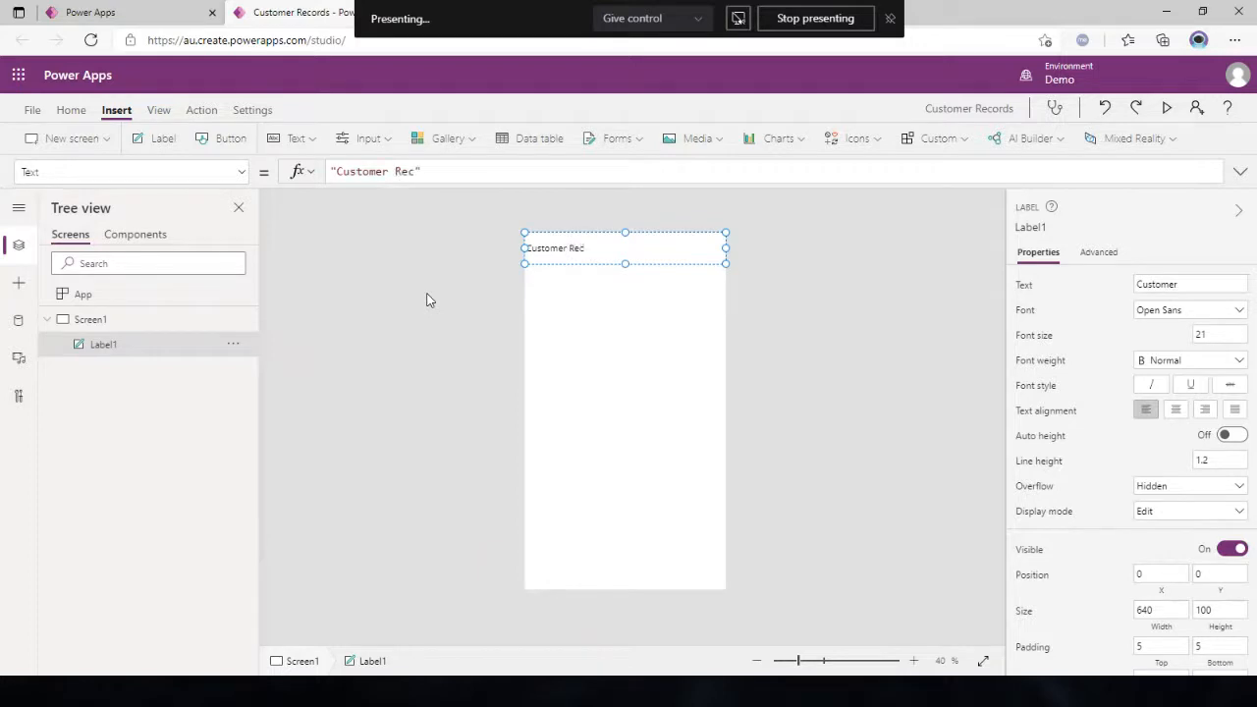
pyautogui.click(1175, 409)
# - Format the header label's text as Semibold with font size 24
pyautogui.click(71, 110)
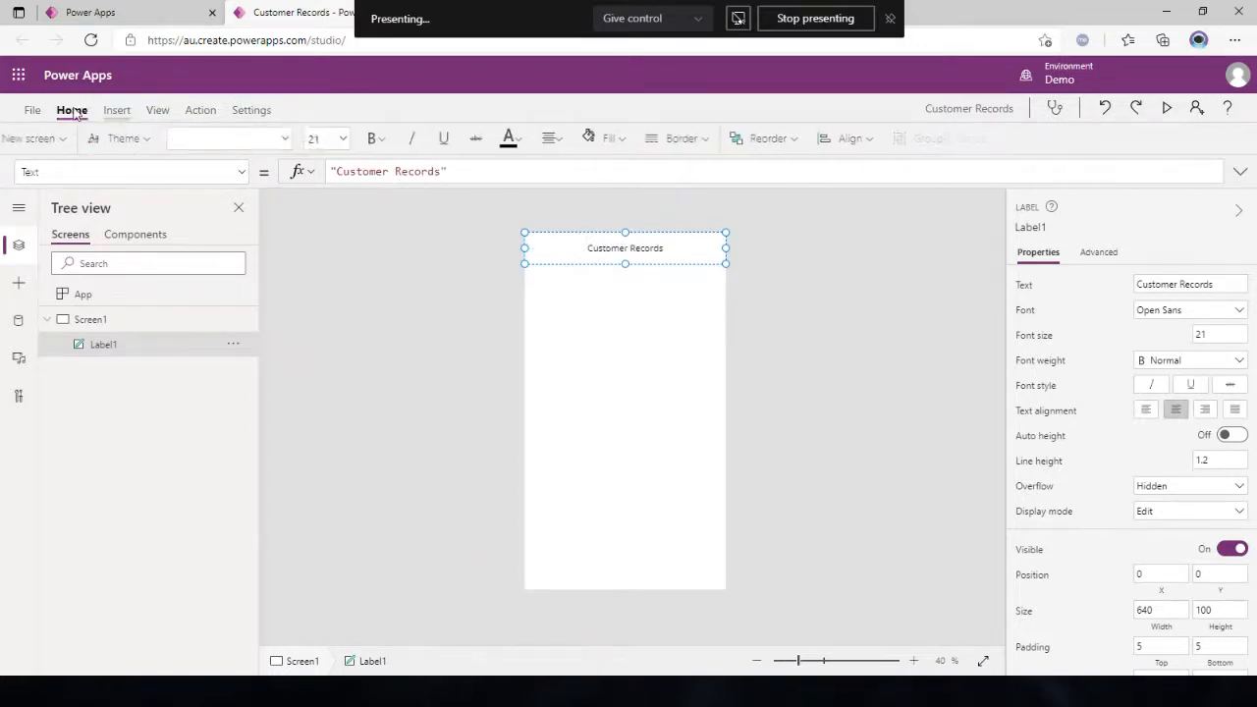
pyautogui.click(415, 139)
pyautogui.click(442, 196)
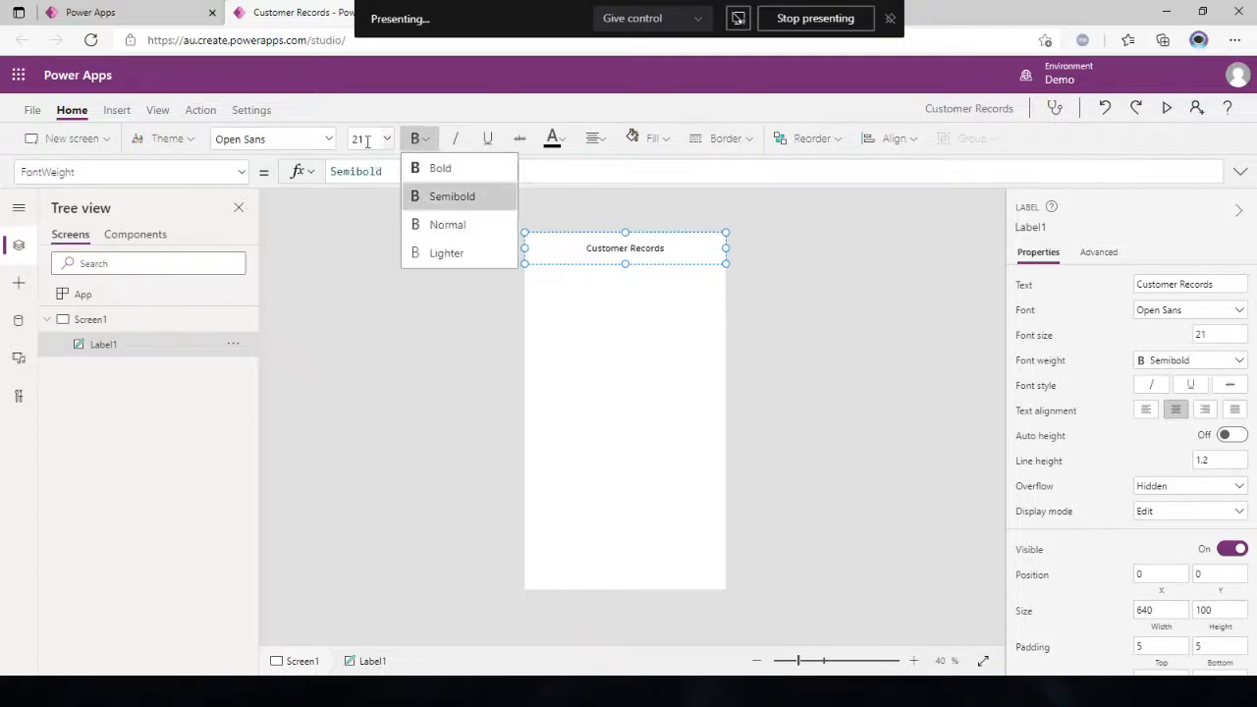
pyautogui.click(373, 139)
pyautogui.click(361, 280)
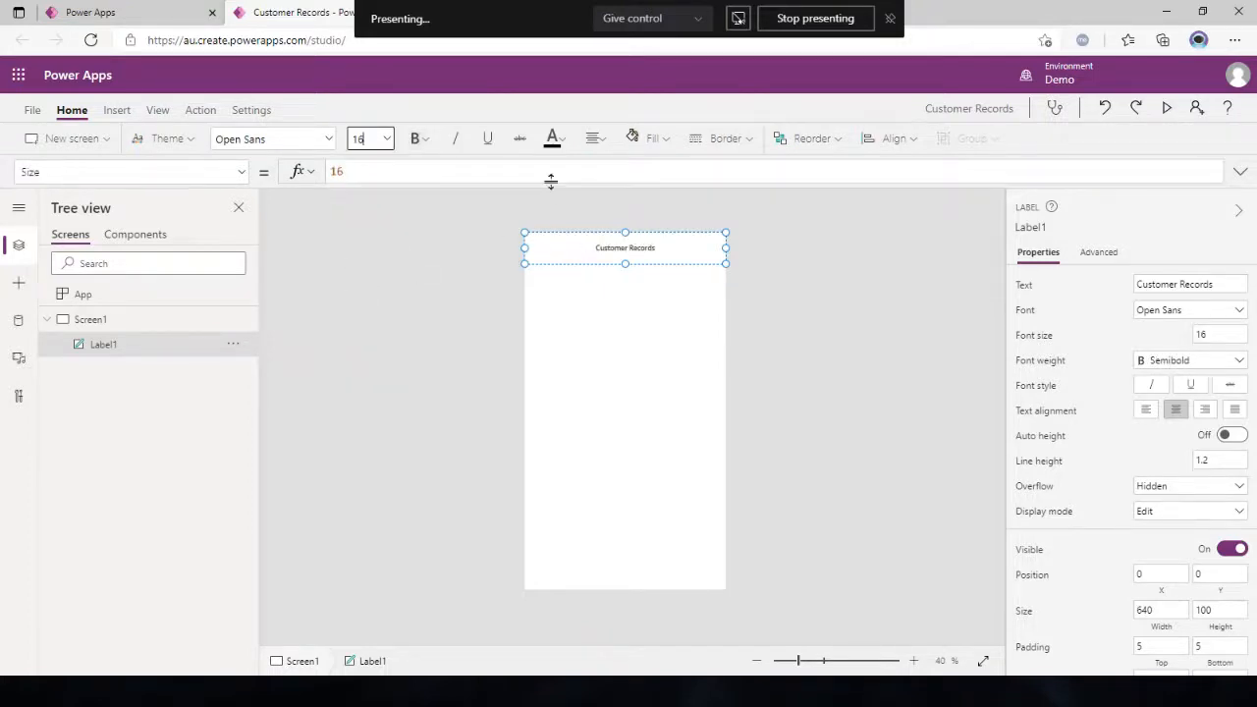
pyautogui.click(387, 139)
pyautogui.click(359, 337)
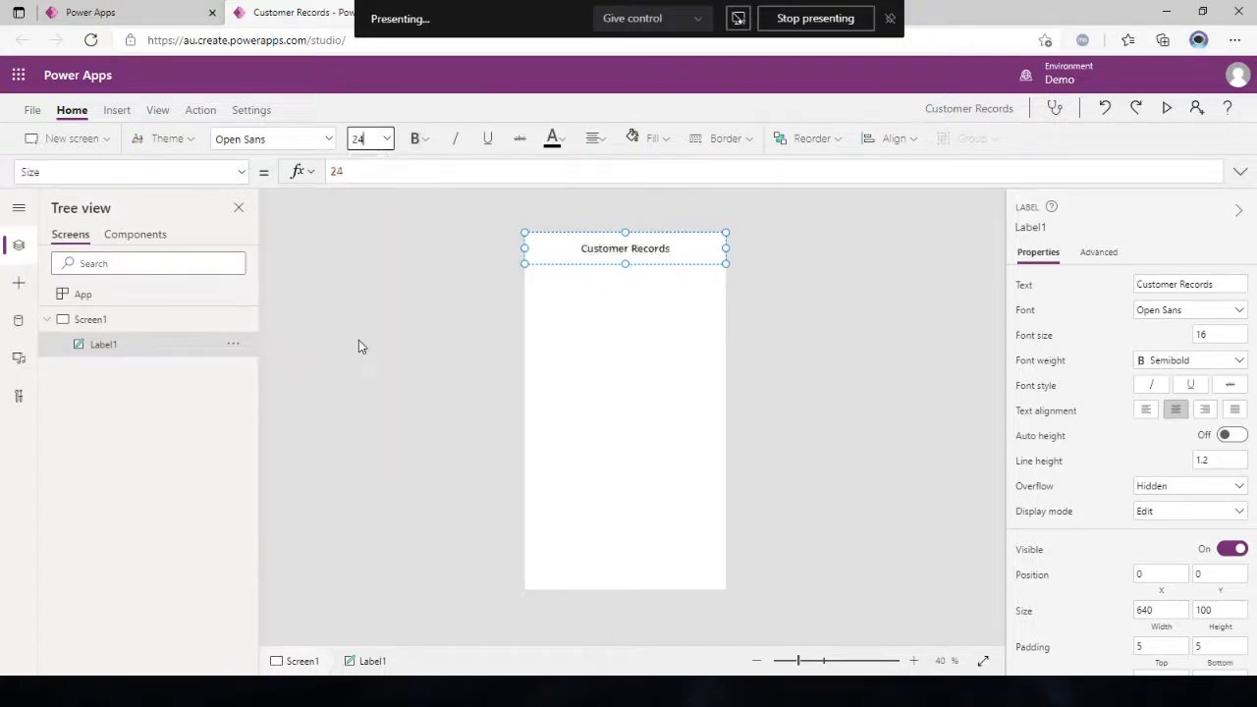
# - Give the header label a blue fill of RGBA(56, 96, 178, 1) and white text
pyautogui.click(653, 139)
pyautogui.click(663, 225)
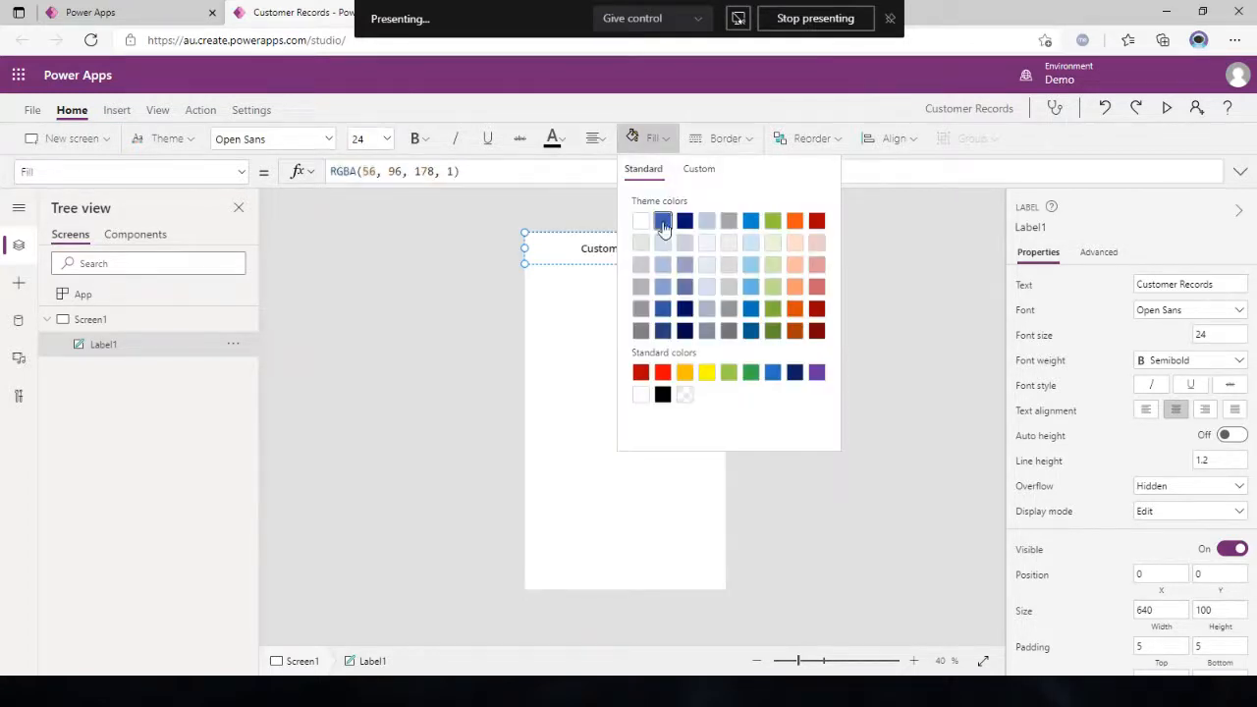
pyautogui.click(555, 138)
pyautogui.click(559, 219)
pyautogui.click(458, 256)
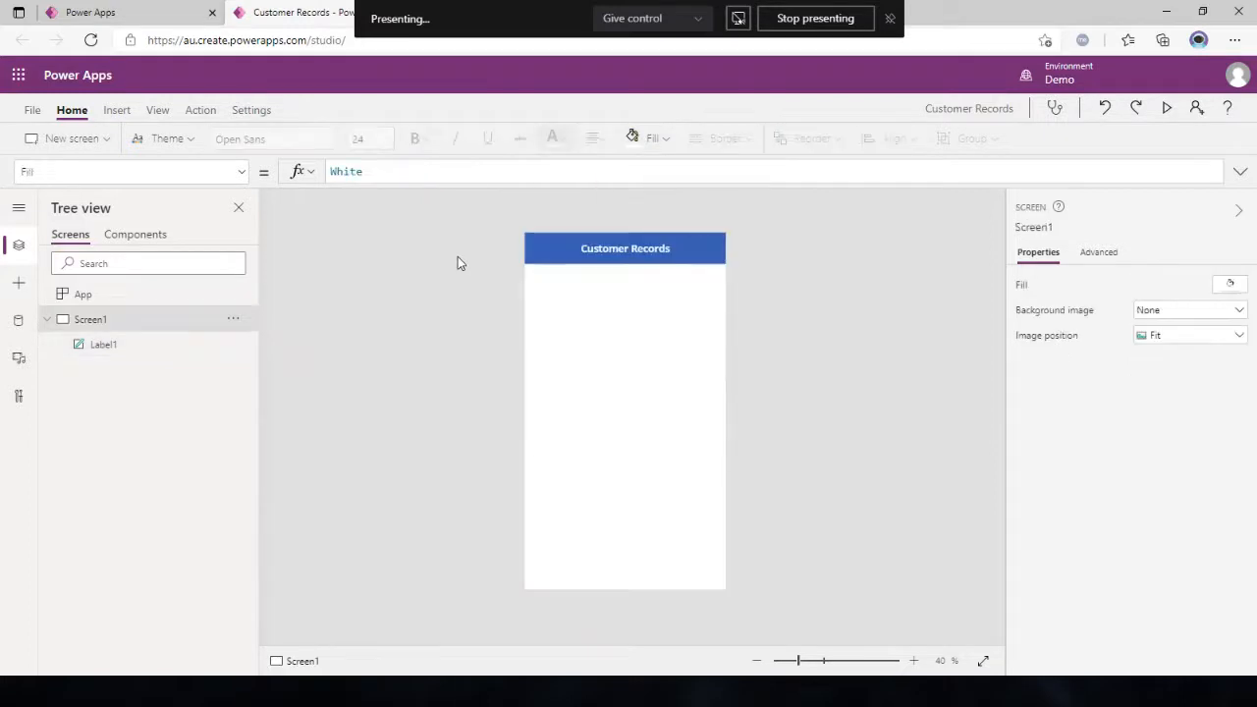
pyautogui.click(576, 243)
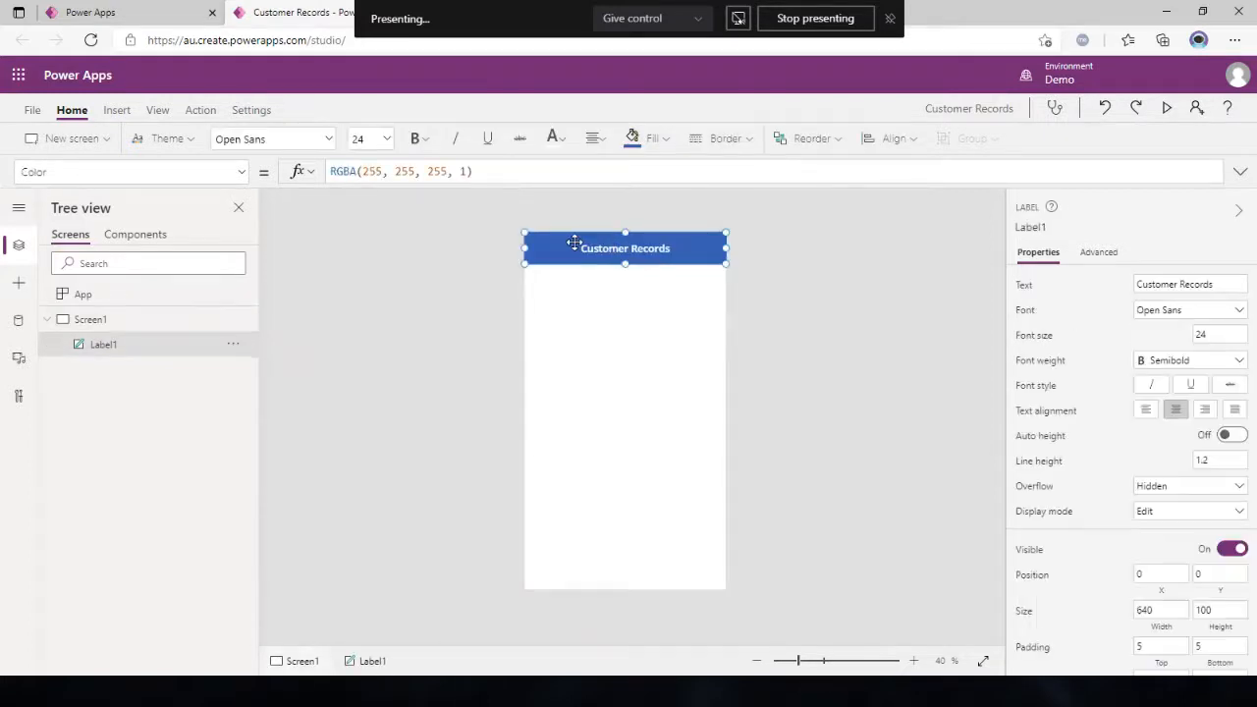
pyautogui.moveTo(575, 242); pyautogui.dragTo(590, 222)
pyautogui.click(396, 314)
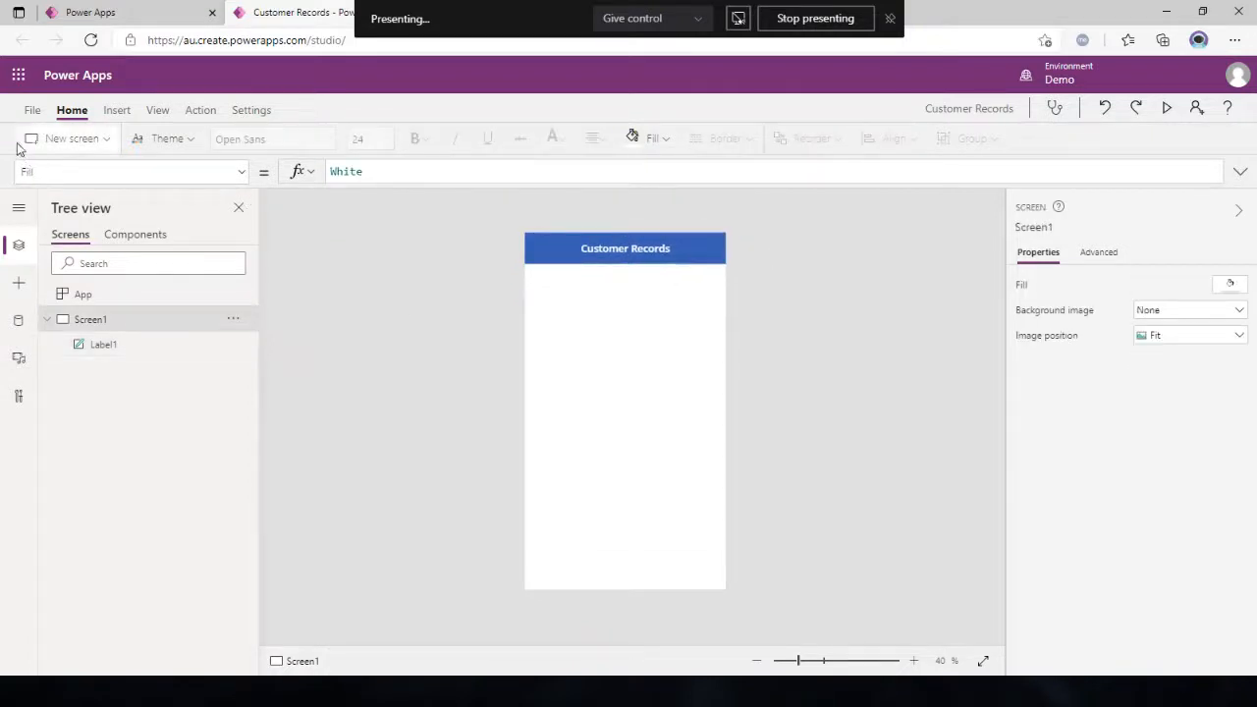
# - Save the Customer Records app to the cloud and return to the editing canvas
pyautogui.click(28, 112)
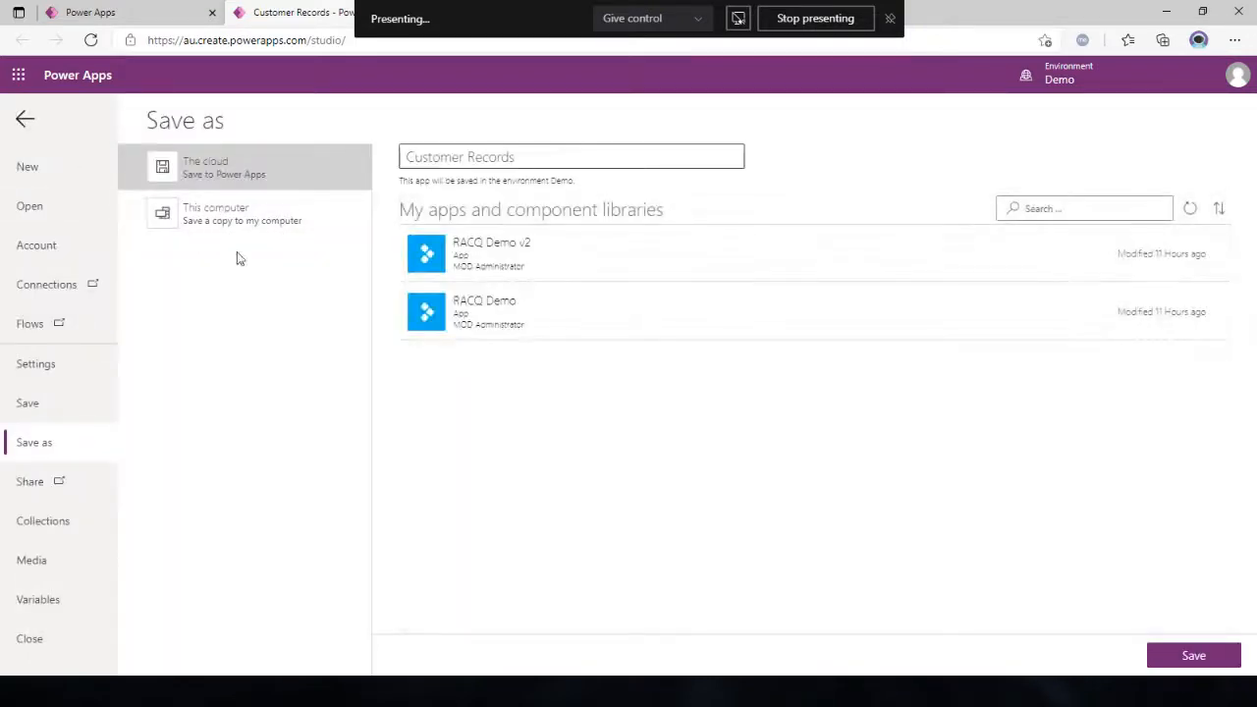
pyautogui.click(37, 410)
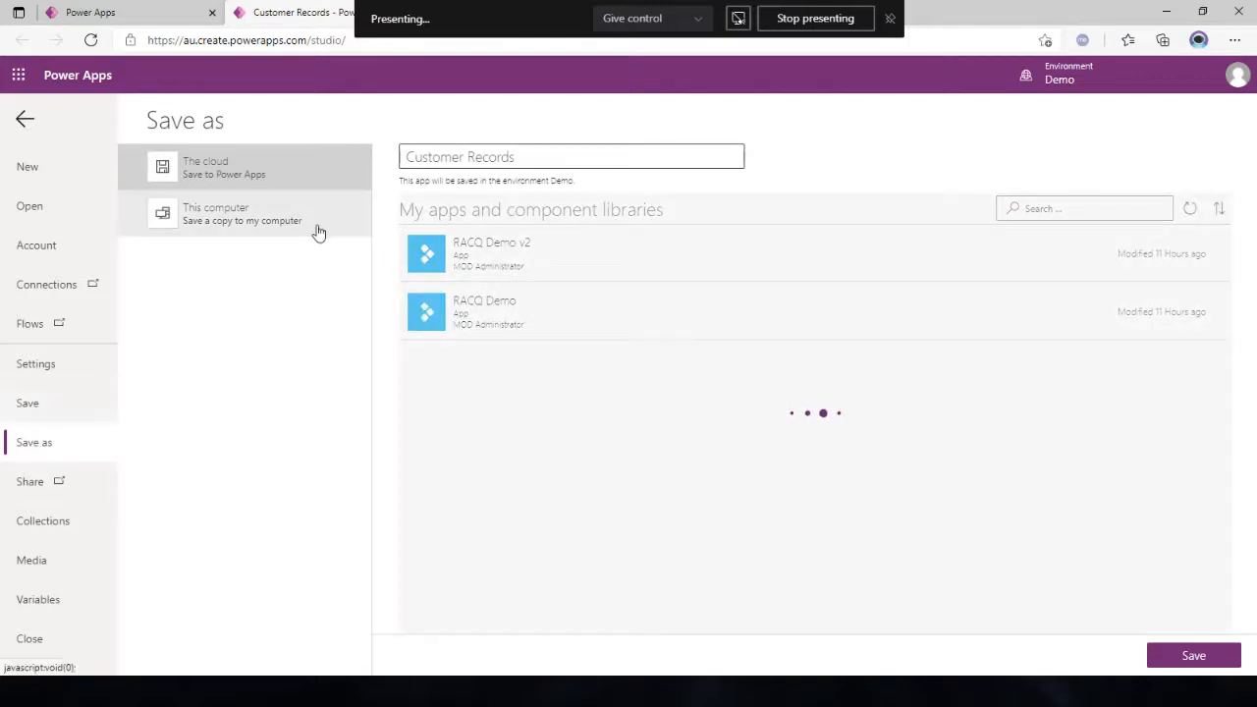
pyautogui.click(23, 118)
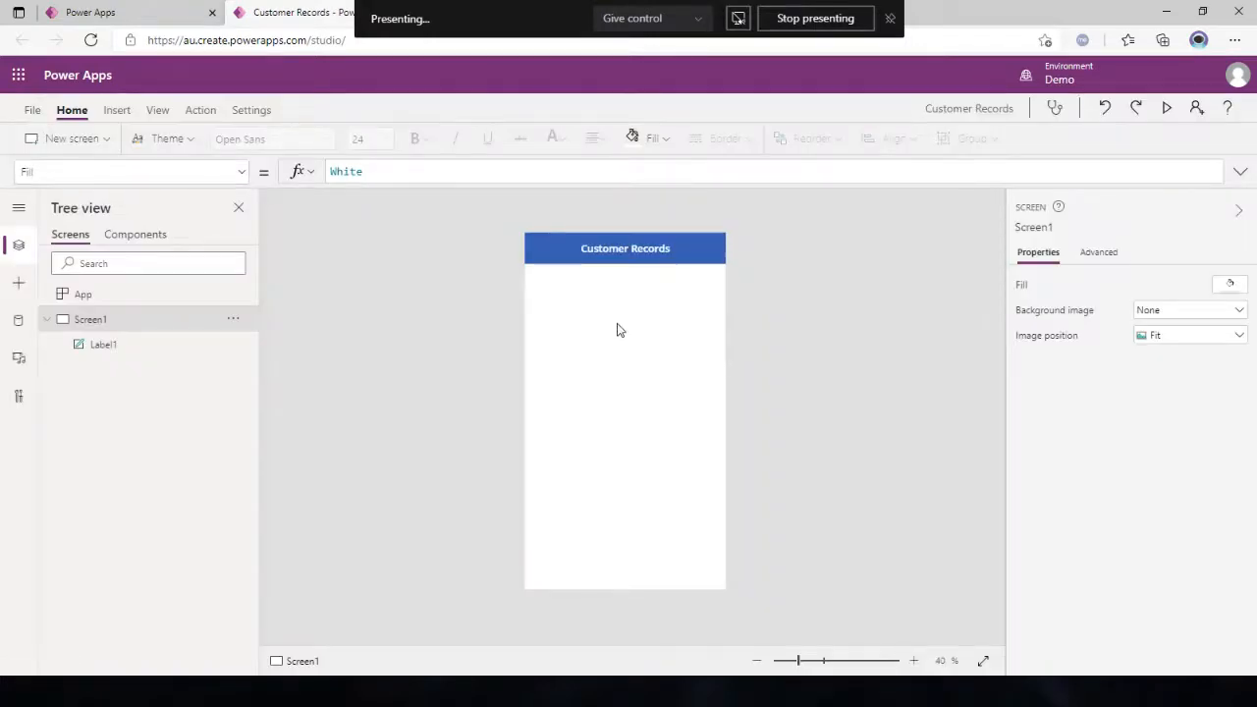
pyautogui.click(527, 256)
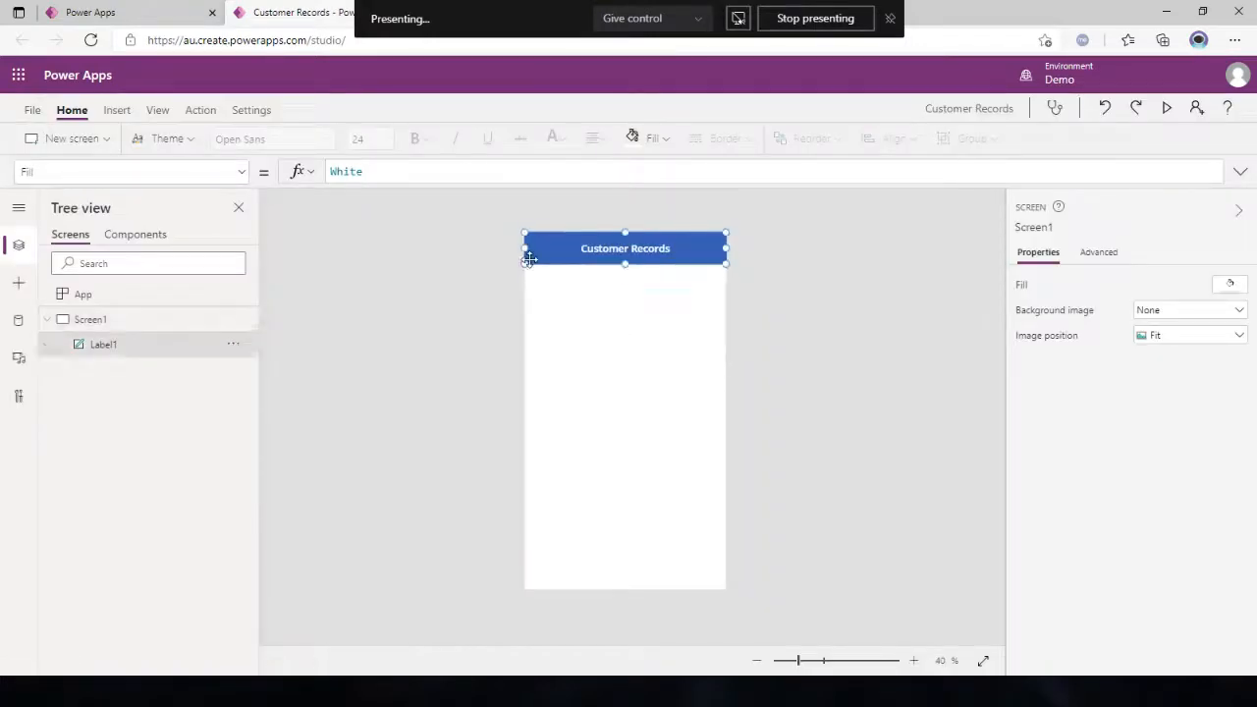
pyautogui.click(453, 297)
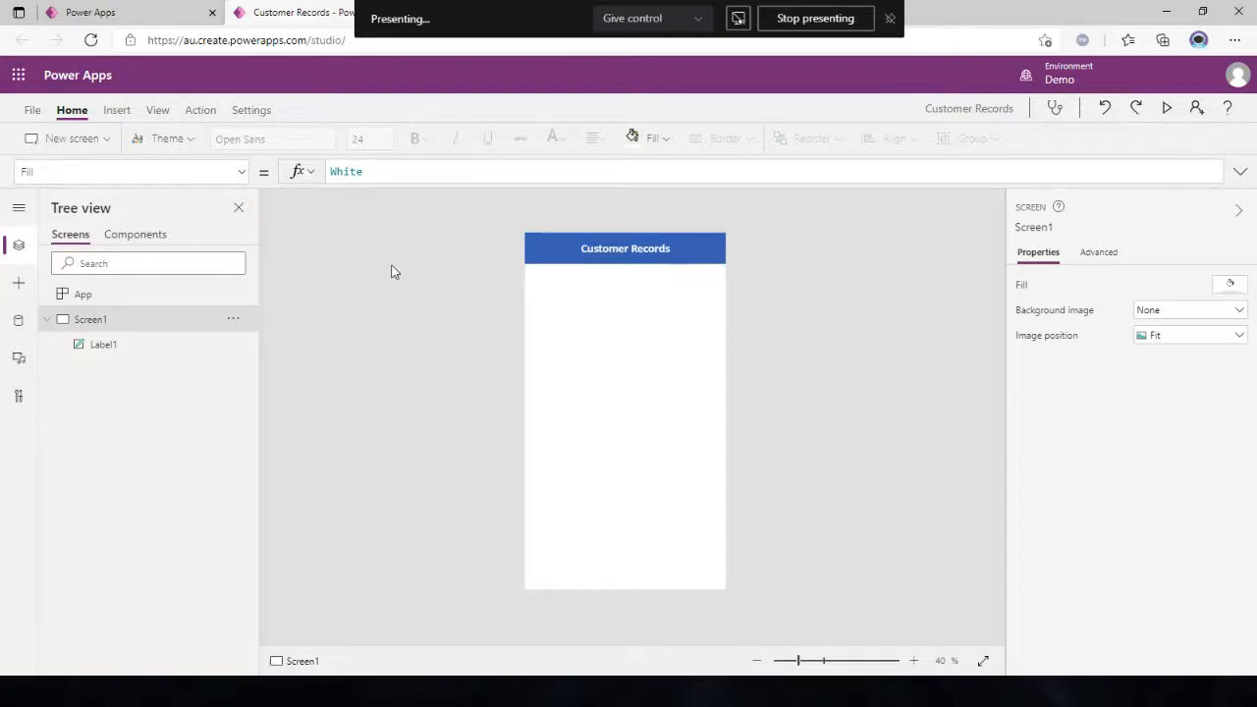
pyautogui.click(549, 259)
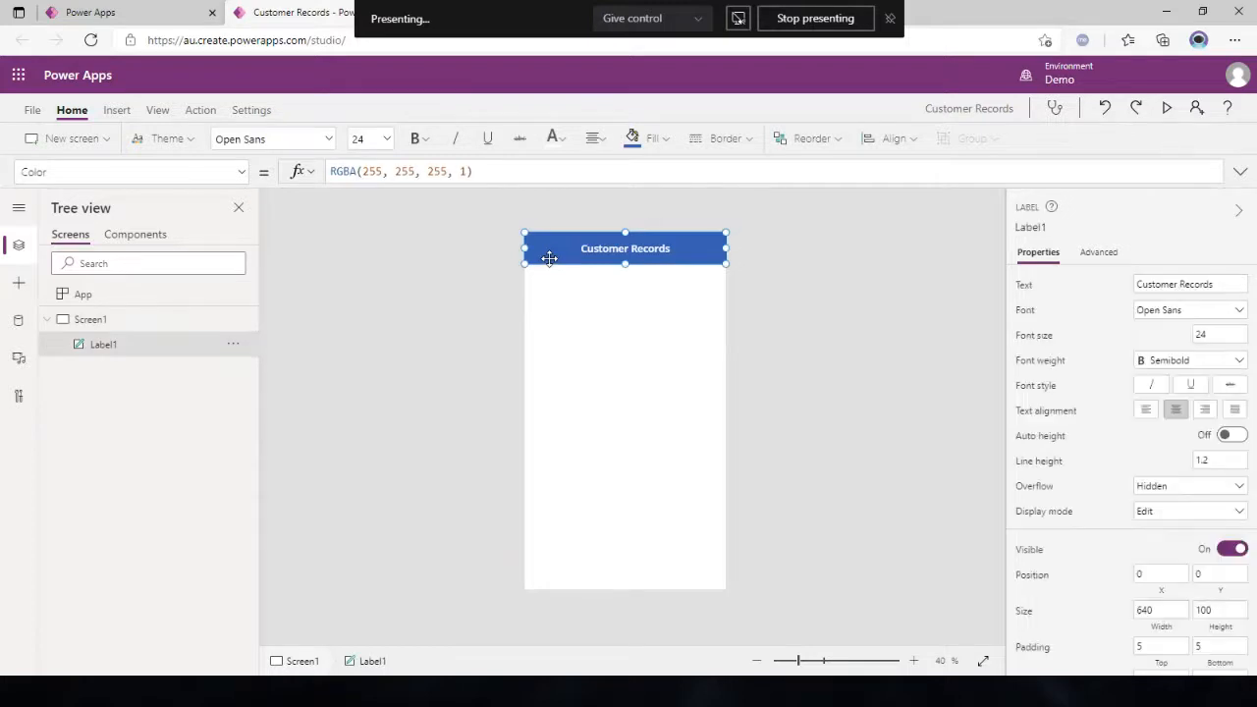
pyautogui.click(612, 371)
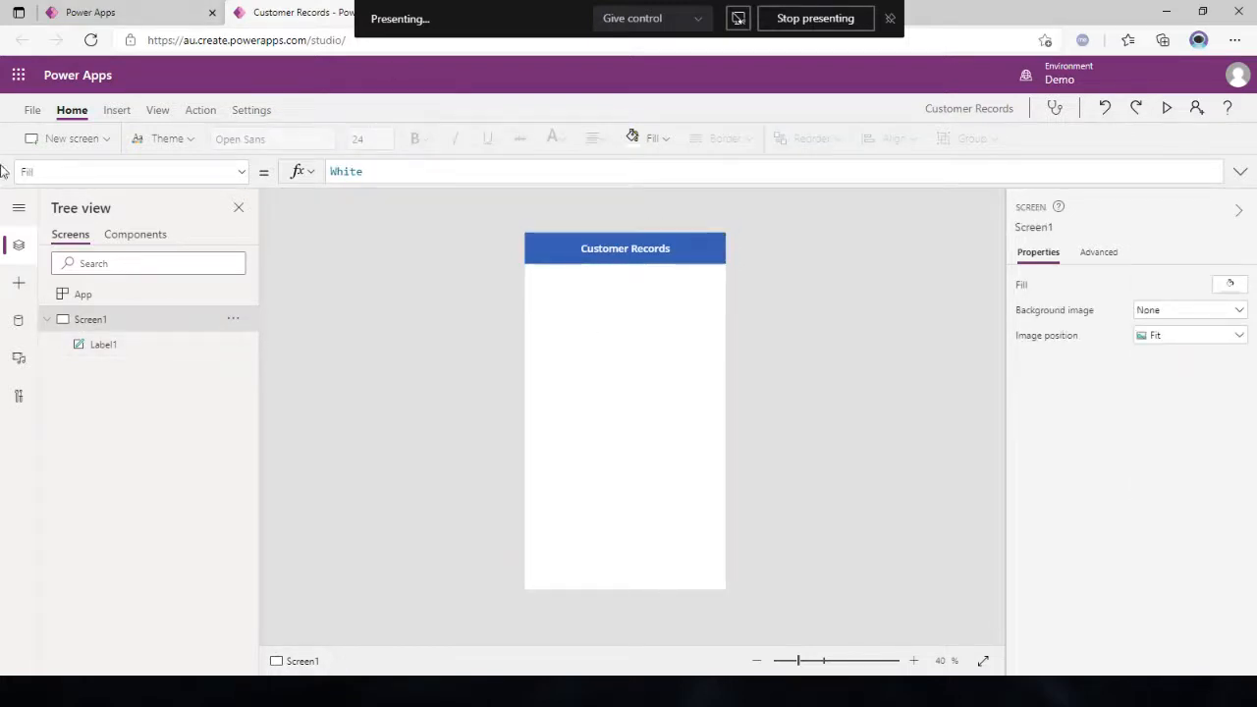
# - Set Screen1's background image to Picture018.jpg from the OneDrive Images/small folder, with its image position set to Fill
pyautogui.click(1158, 319)
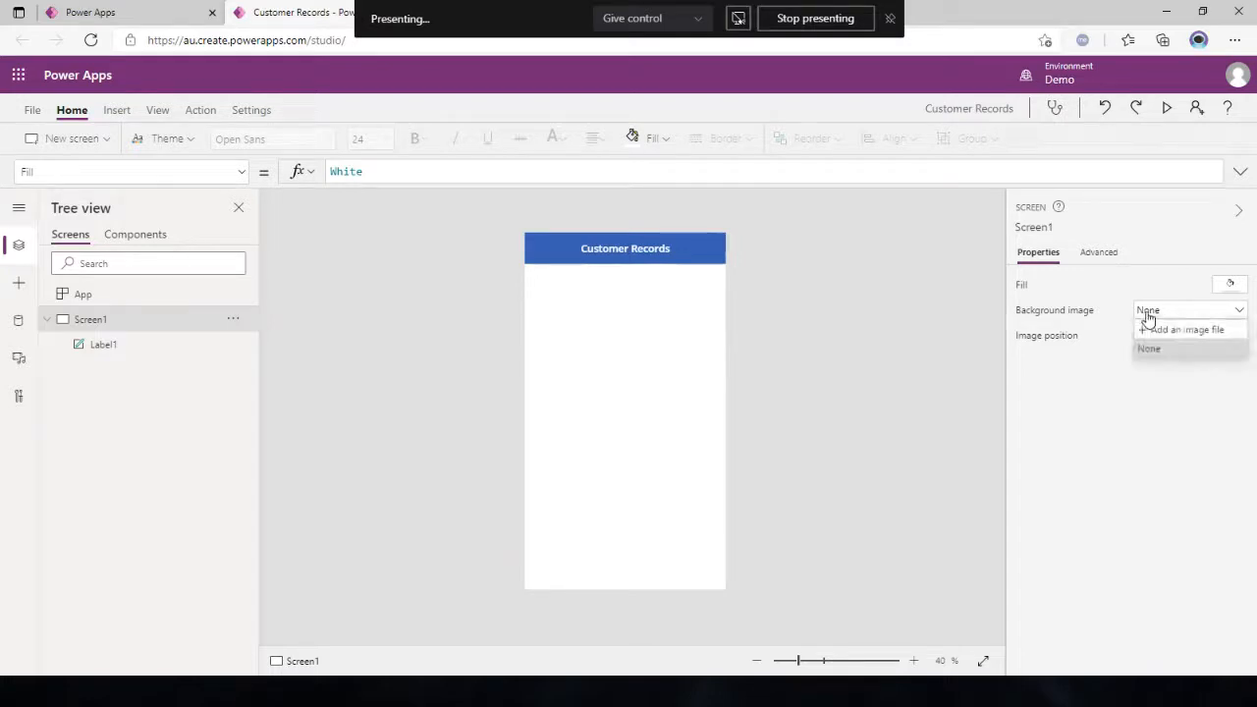
pyautogui.click(1178, 330)
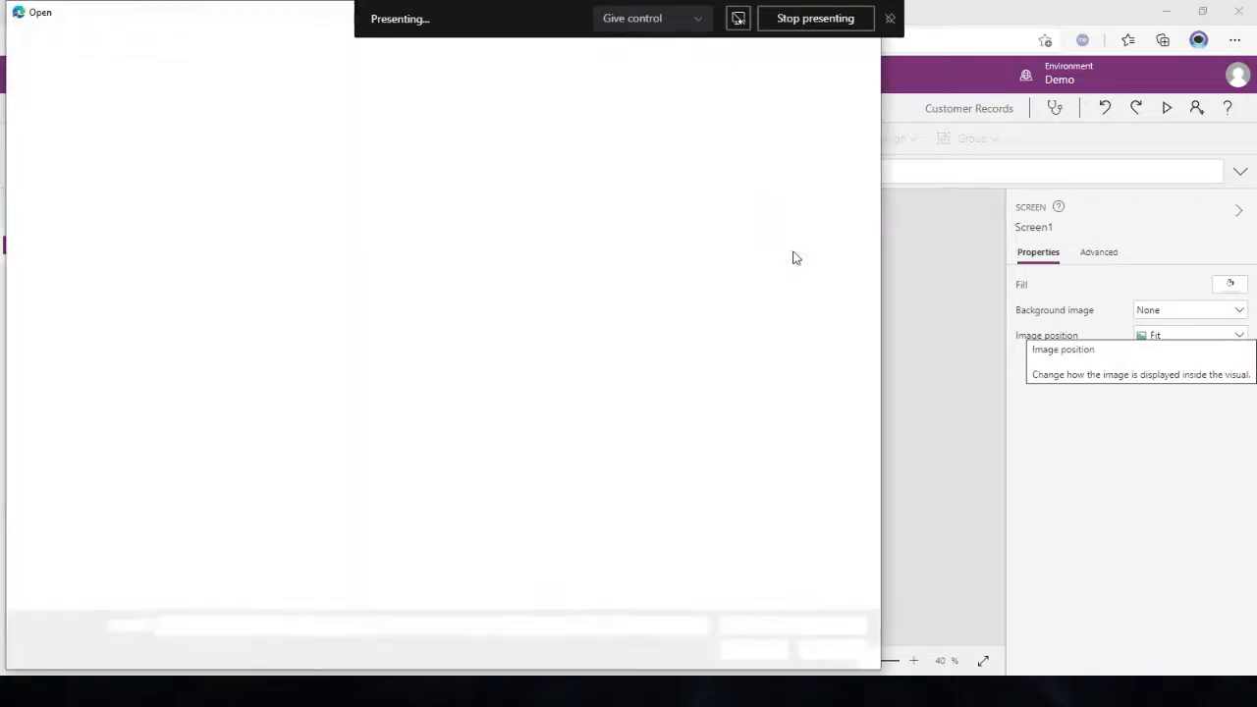
pyautogui.moveTo(132, 19); pyautogui.dragTo(367, 88)
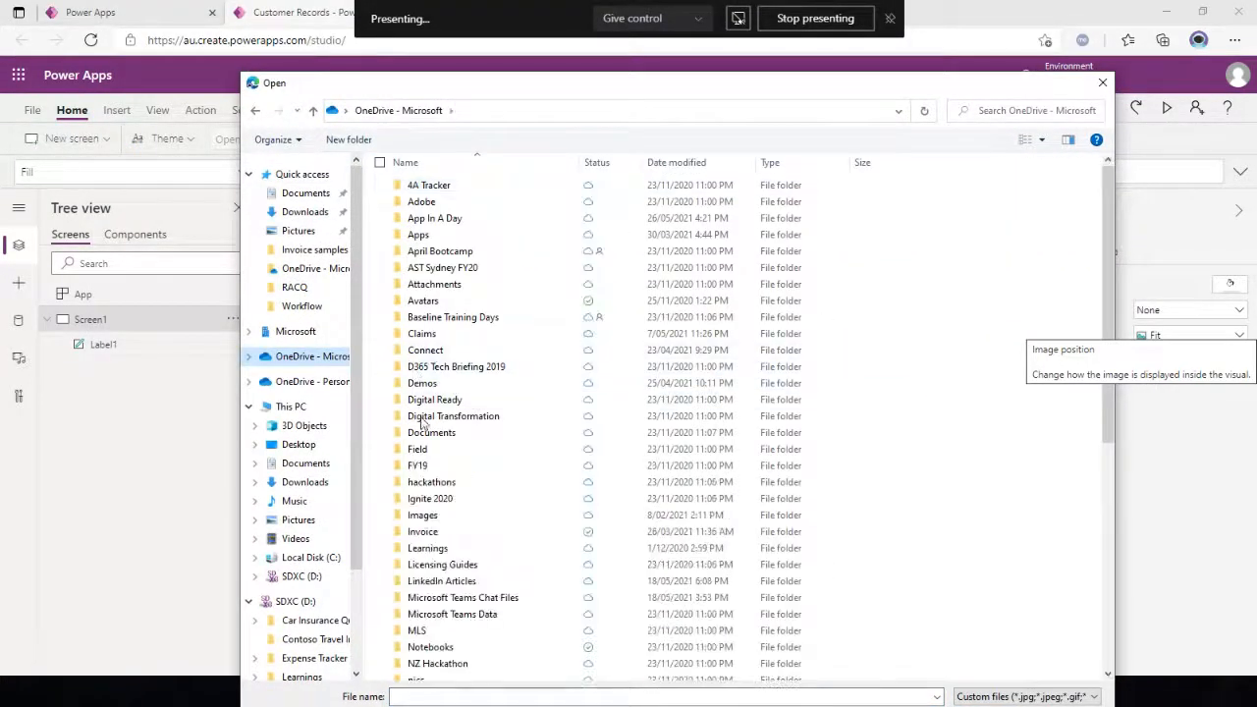
pyautogui.click(422, 515)
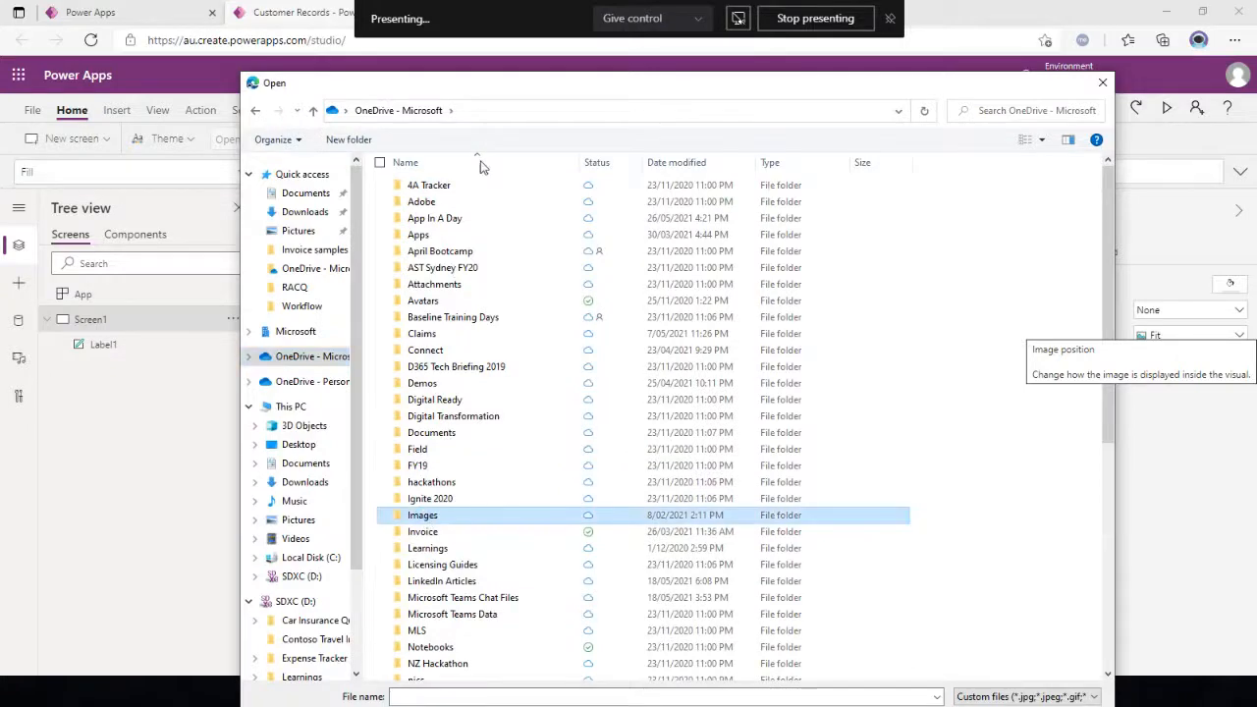
pyautogui.doubleClick(943, 229)
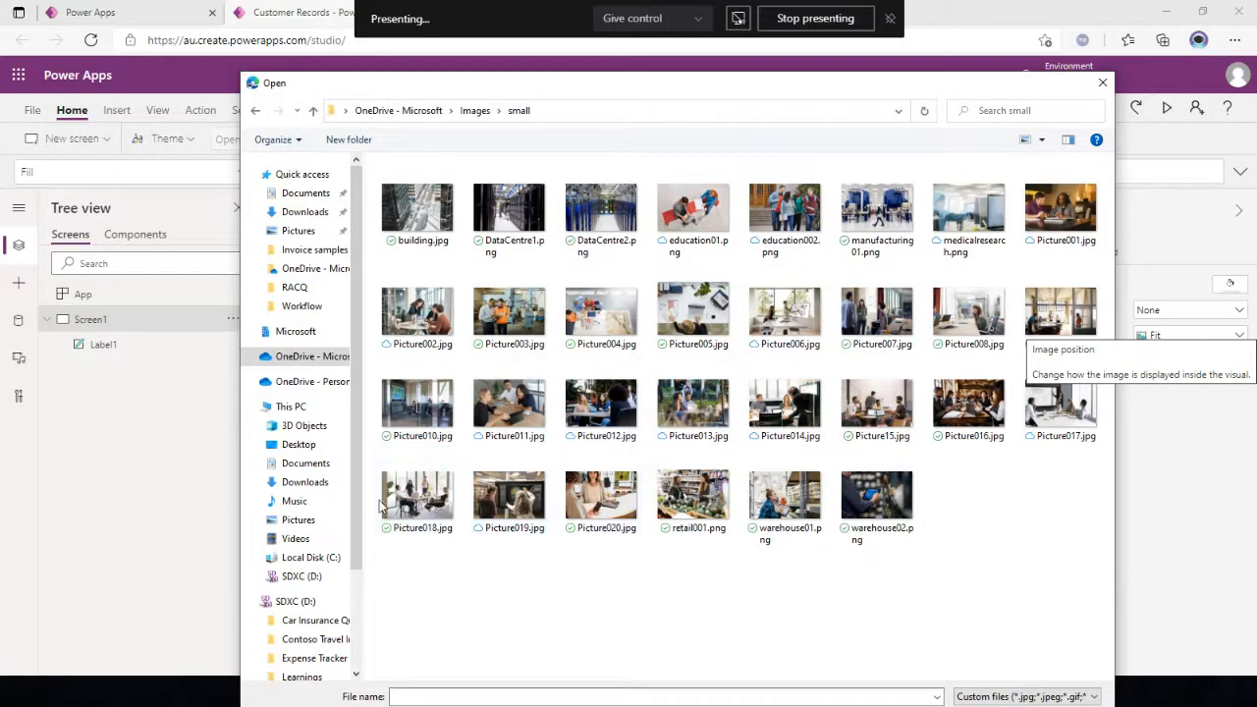
pyautogui.doubleClick(417, 499)
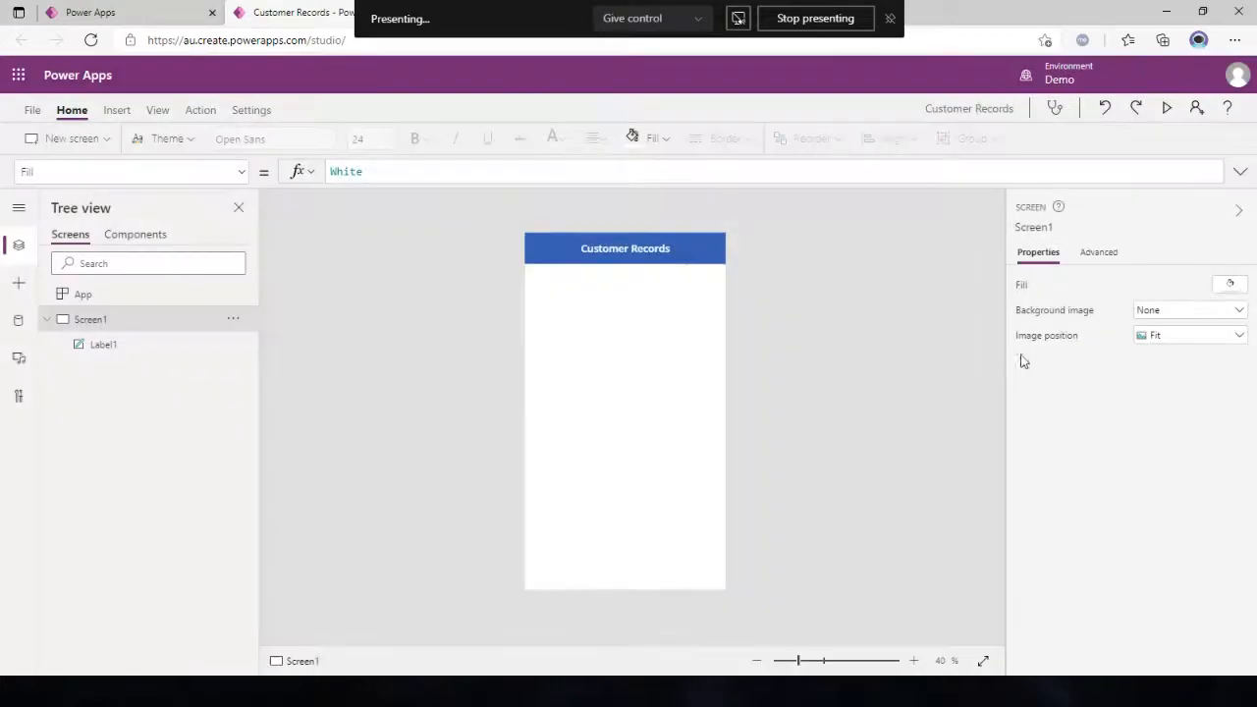
pyautogui.click(1179, 337)
pyautogui.click(1169, 373)
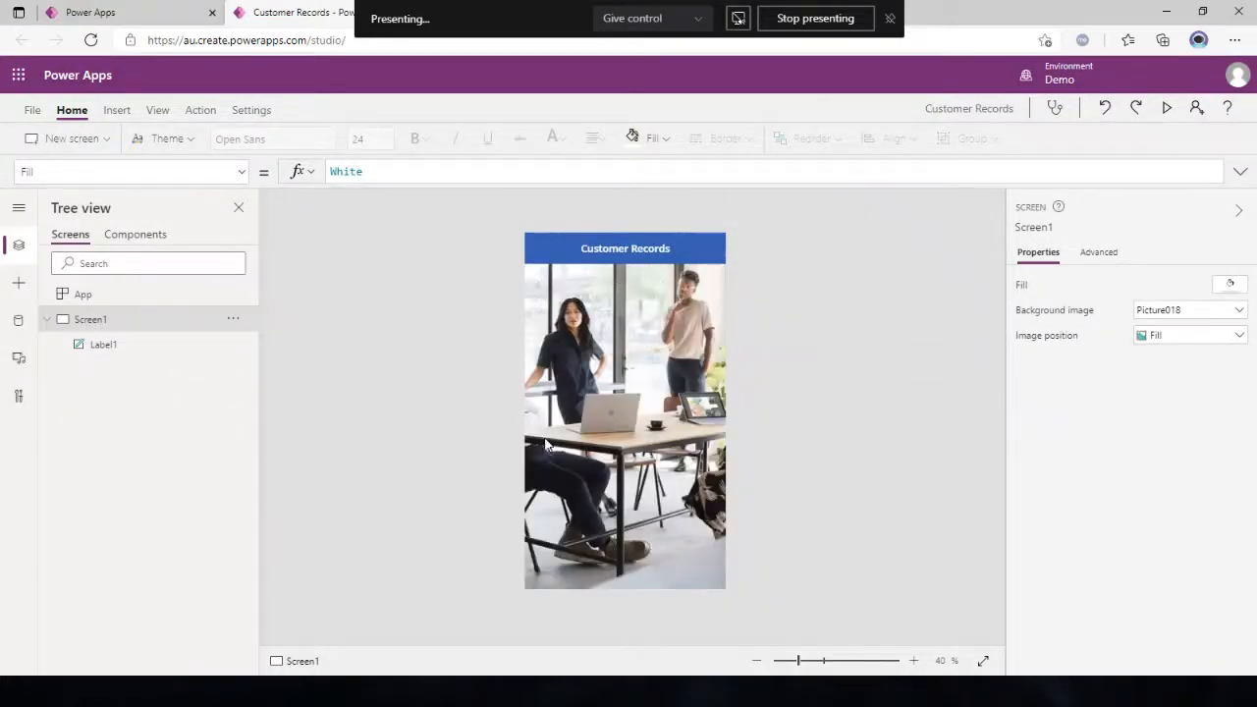
# - Open the list of data sources that can be added to the app and look through the available connectors
pyautogui.click(118, 110)
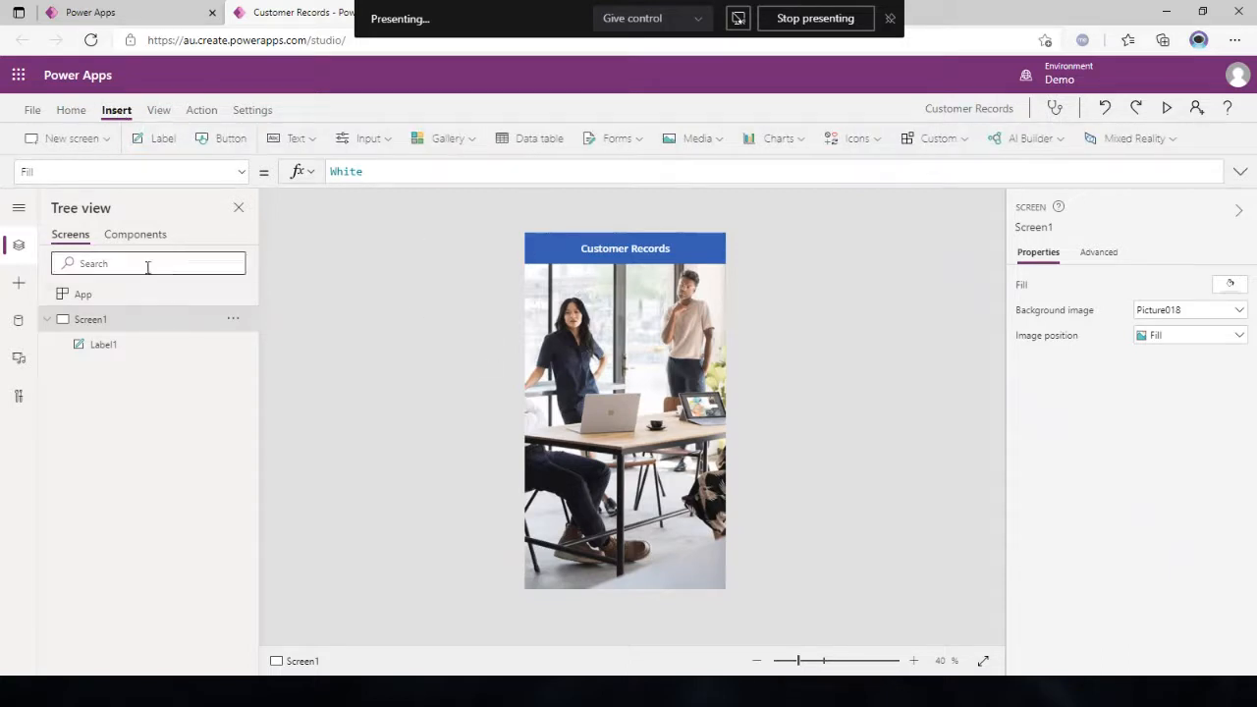
pyautogui.click(19, 320)
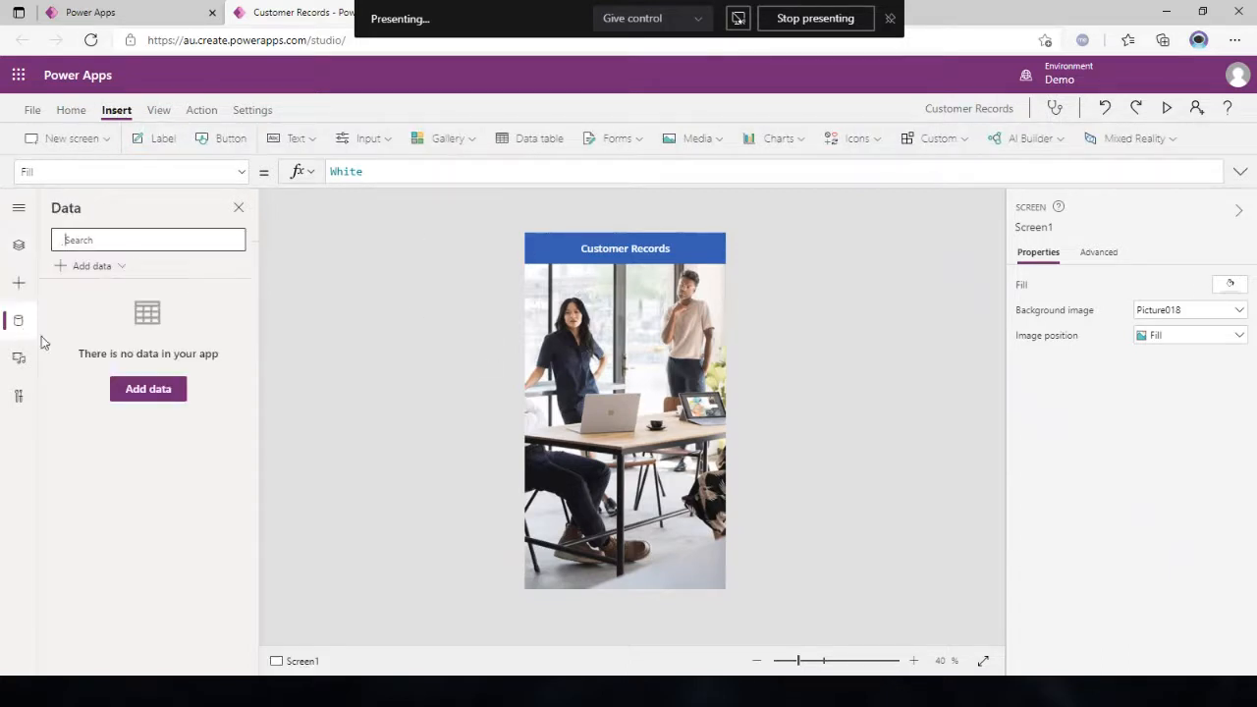
pyautogui.click(91, 266)
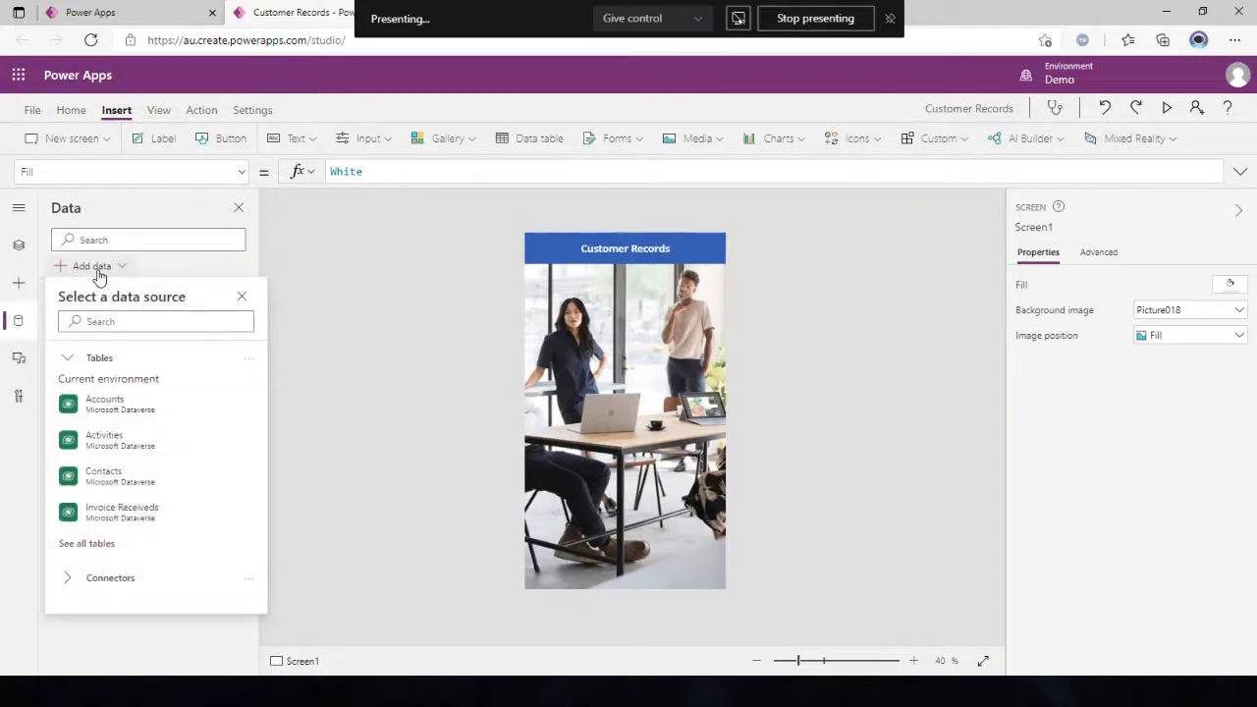
pyautogui.click(76, 584)
pyautogui.scroll(-1, 167, 535)
pyautogui.moveTo(152, 560)
pyautogui.click(90, 654)
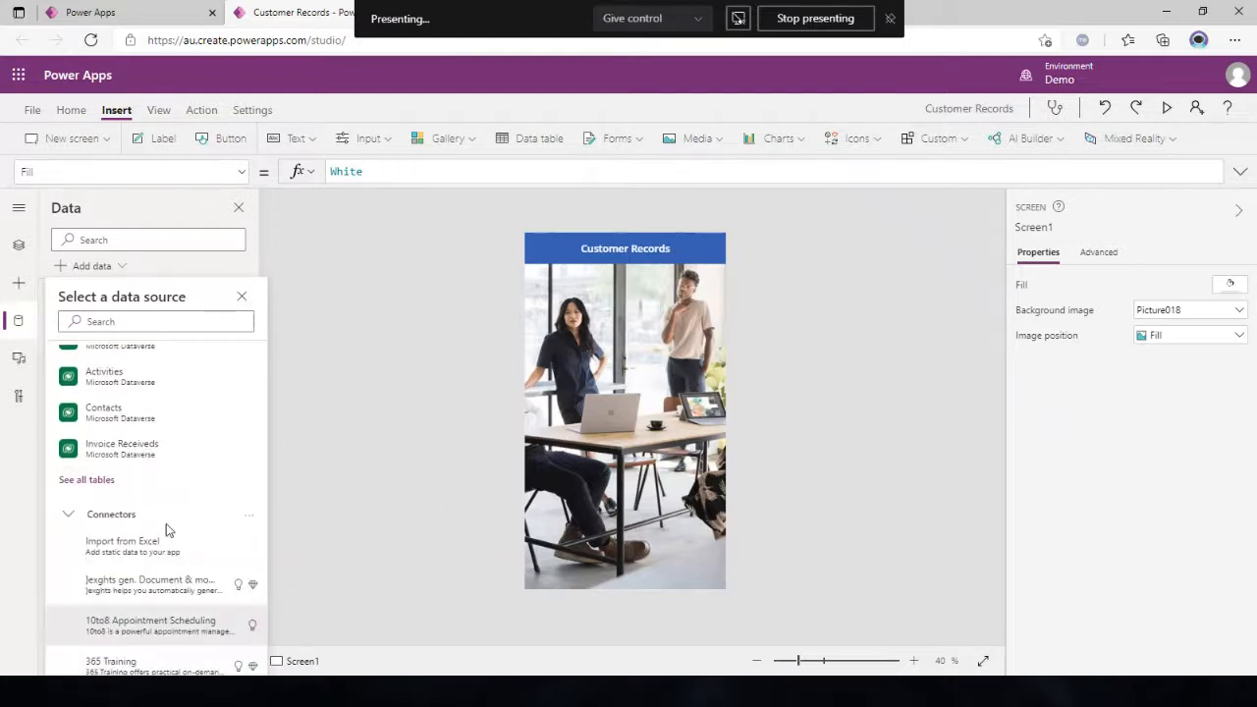
pyautogui.scroll(-5, 171, 528)
pyautogui.scroll(5, 147, 442)
pyautogui.scroll(2, 137, 395)
# - Search the data sources for "sap" and for "servicenow", clearing the search after each
pyautogui.click(115, 321)
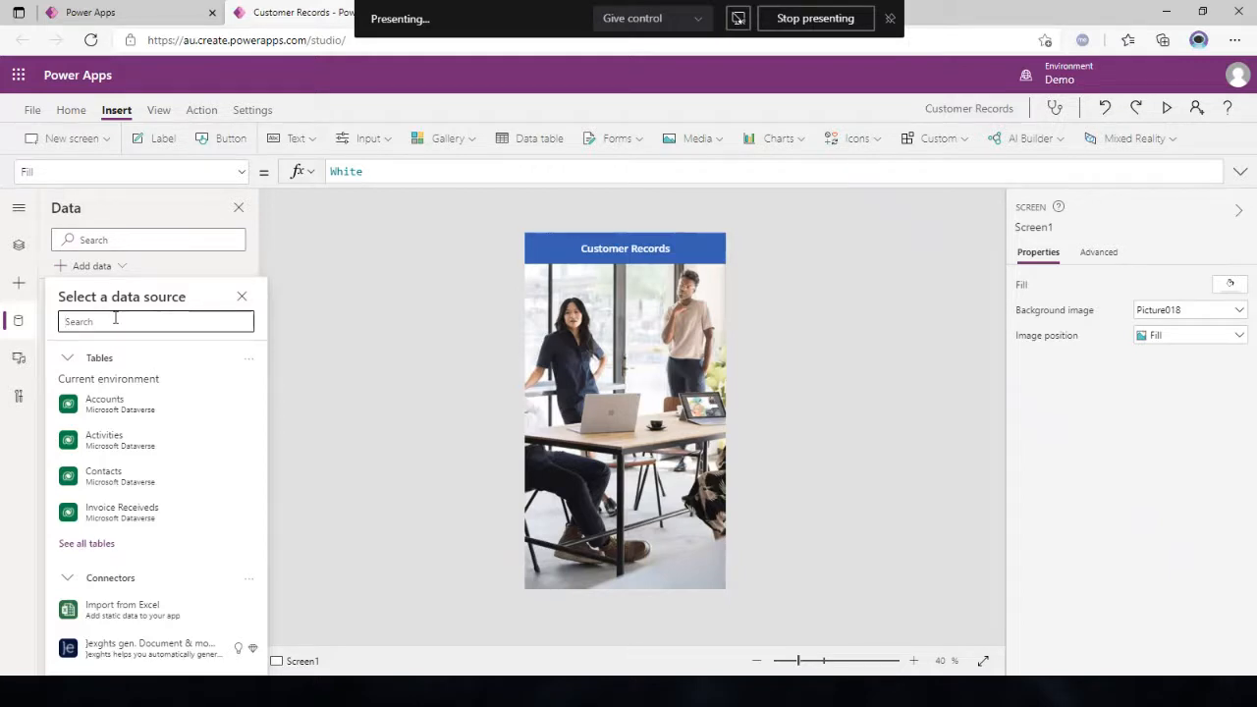
pyautogui.write('sap')
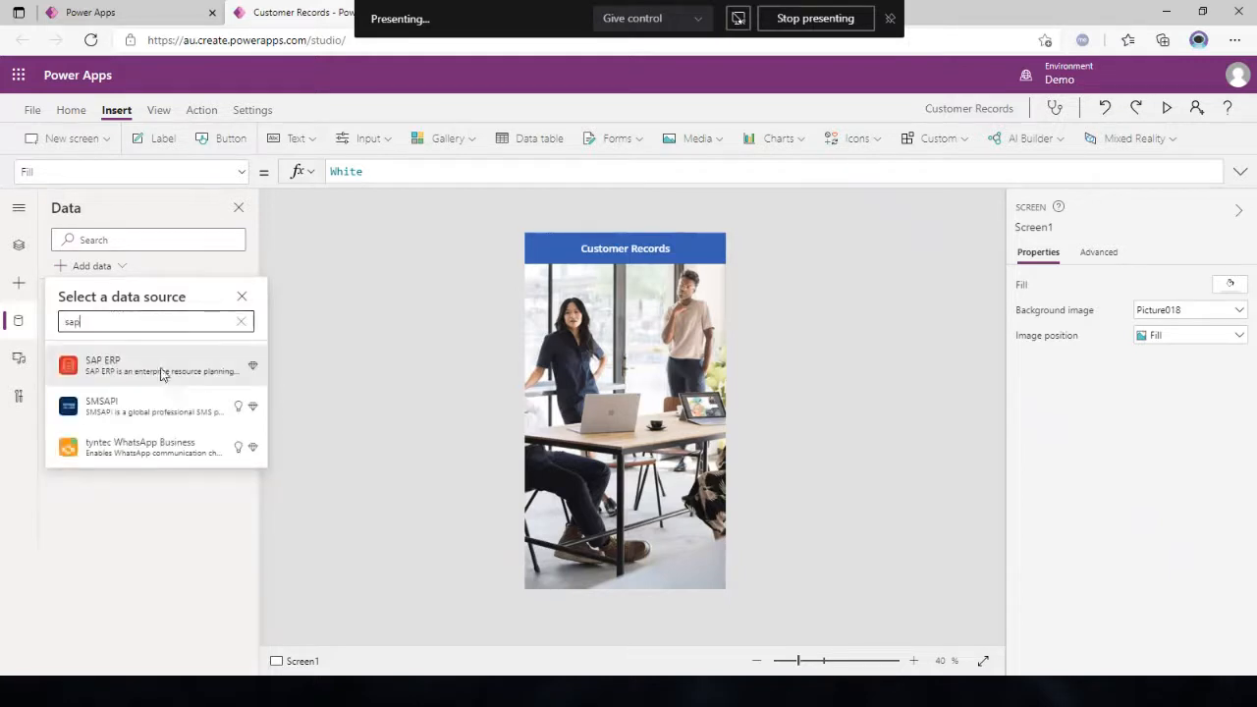
pyautogui.moveTo(178, 385)
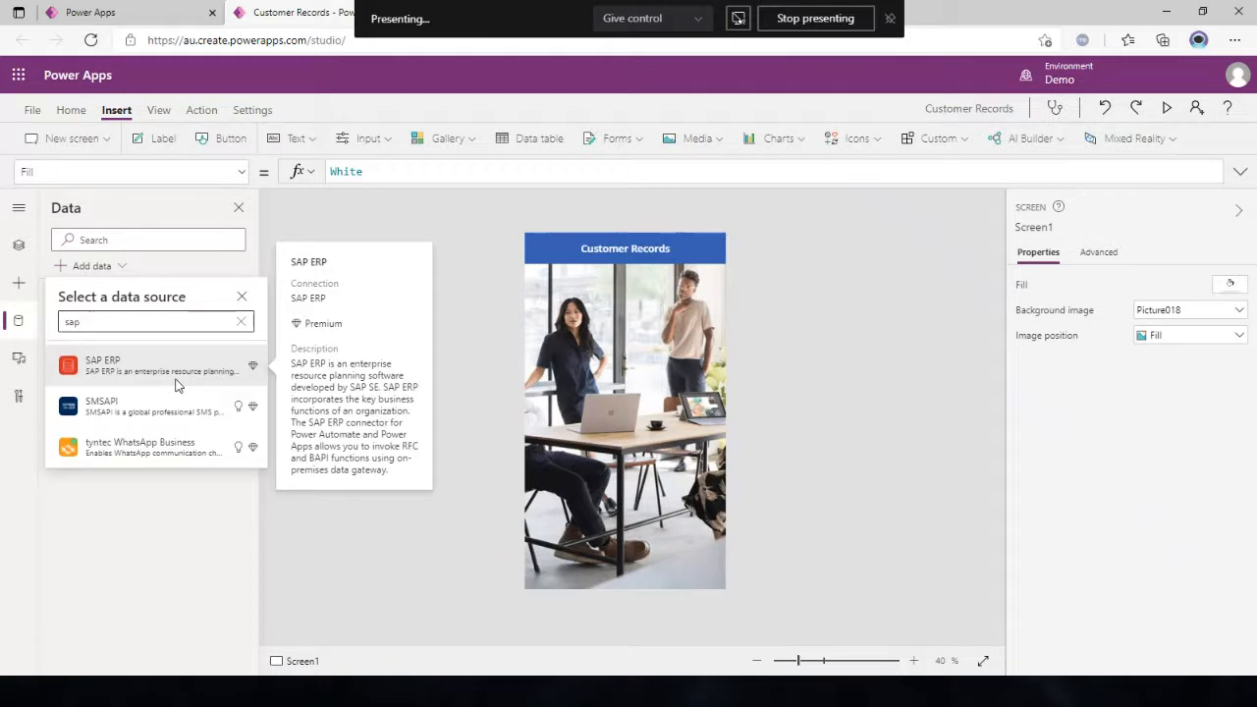
pyautogui.click(243, 324)
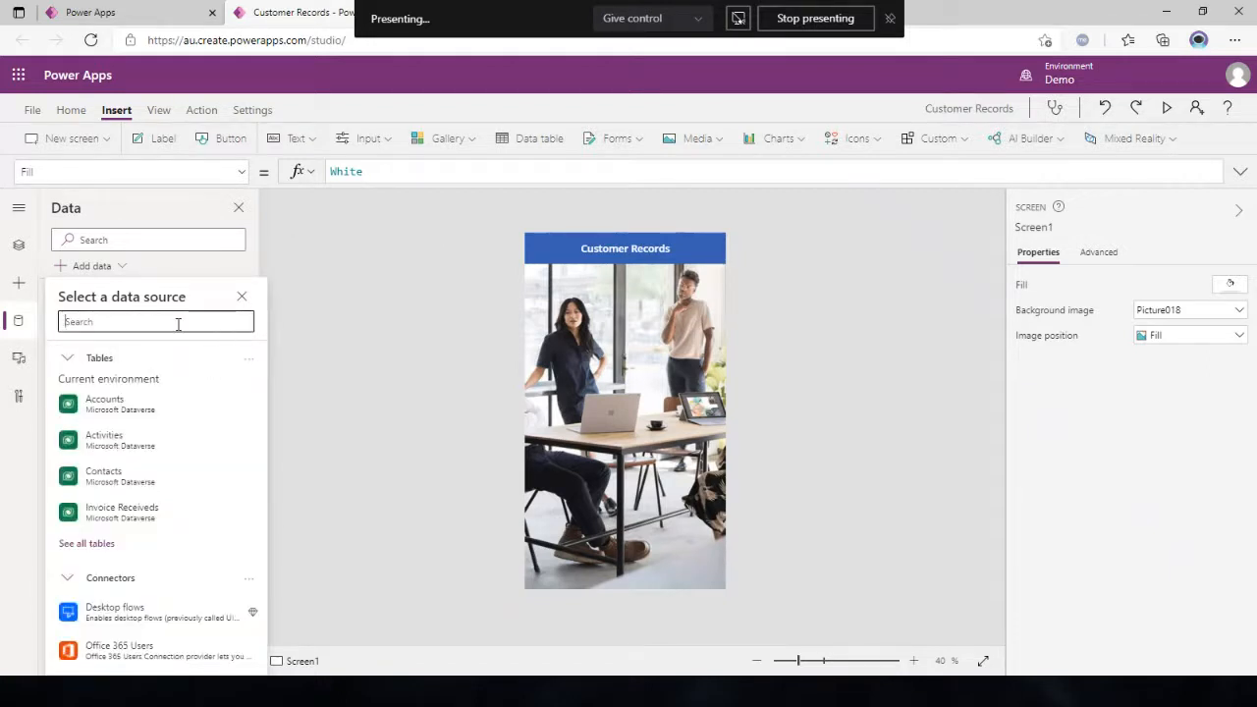
pyautogui.write('servicenow')
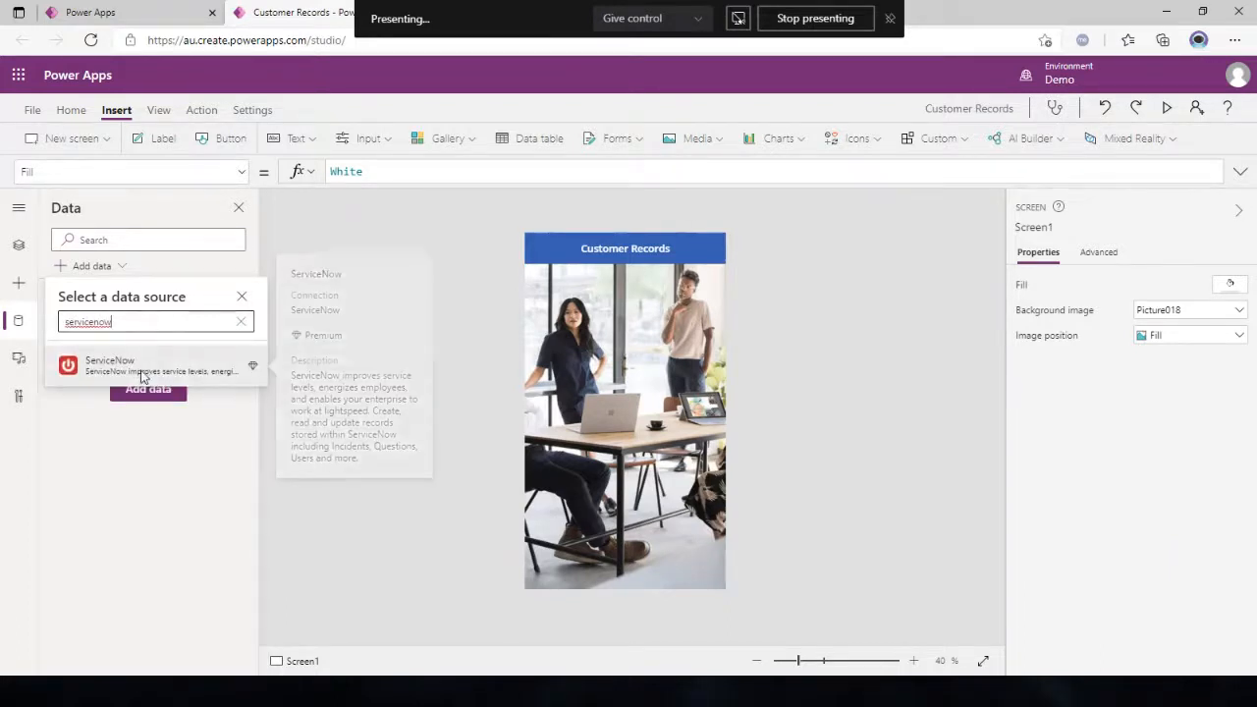
pyautogui.click(237, 322)
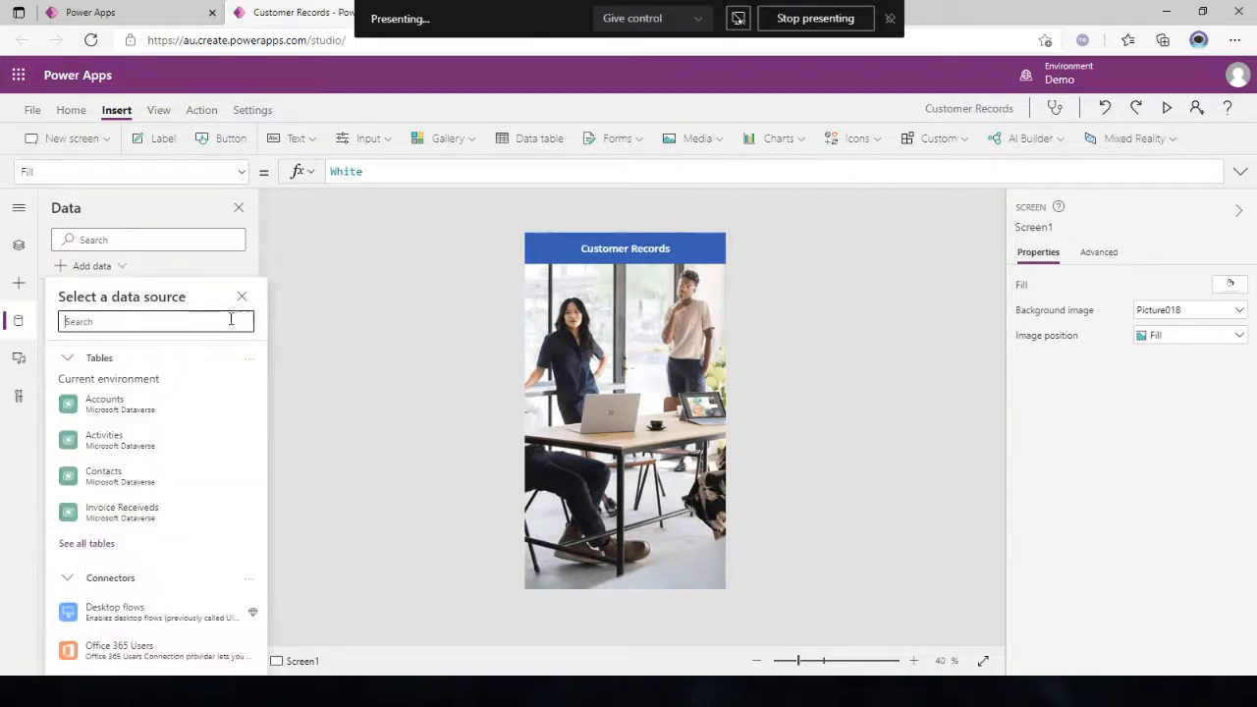
# - Search the data sources for the Salesforce connector and clear the search
pyautogui.write('s')
pyautogui.press('BackSpace')
pyautogui.write('SALES')
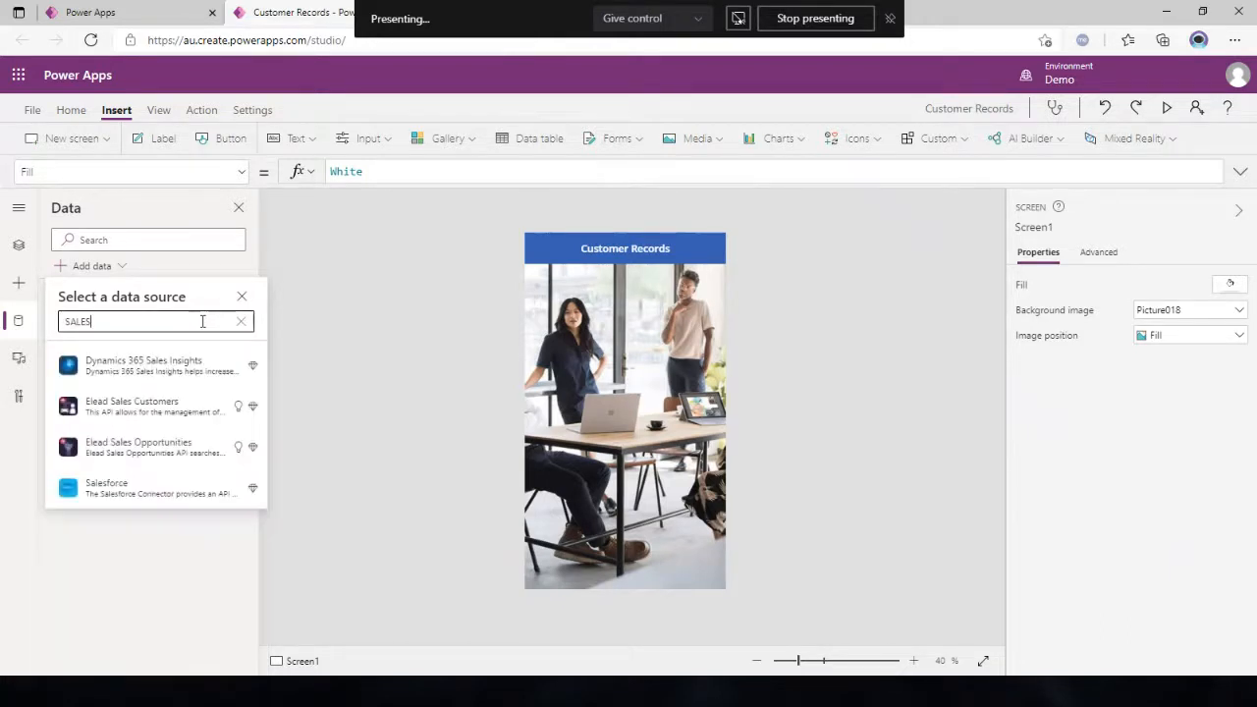
pyautogui.write('force')
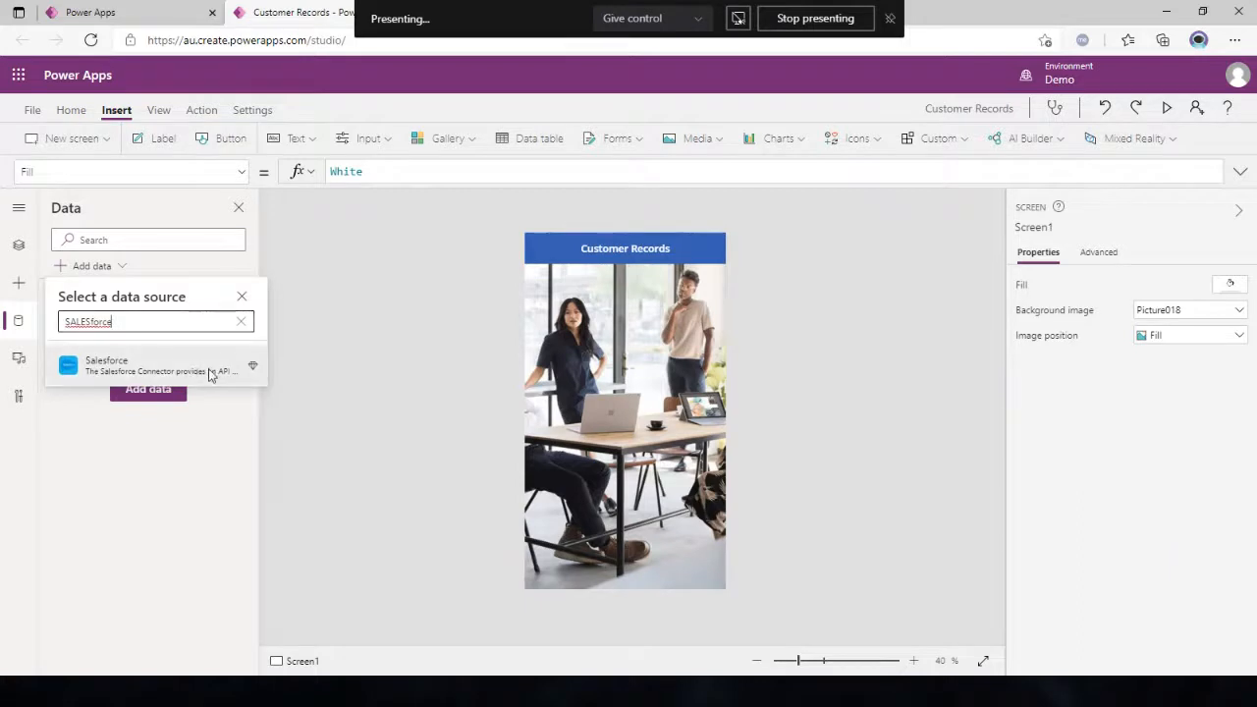
pyautogui.click(240, 322)
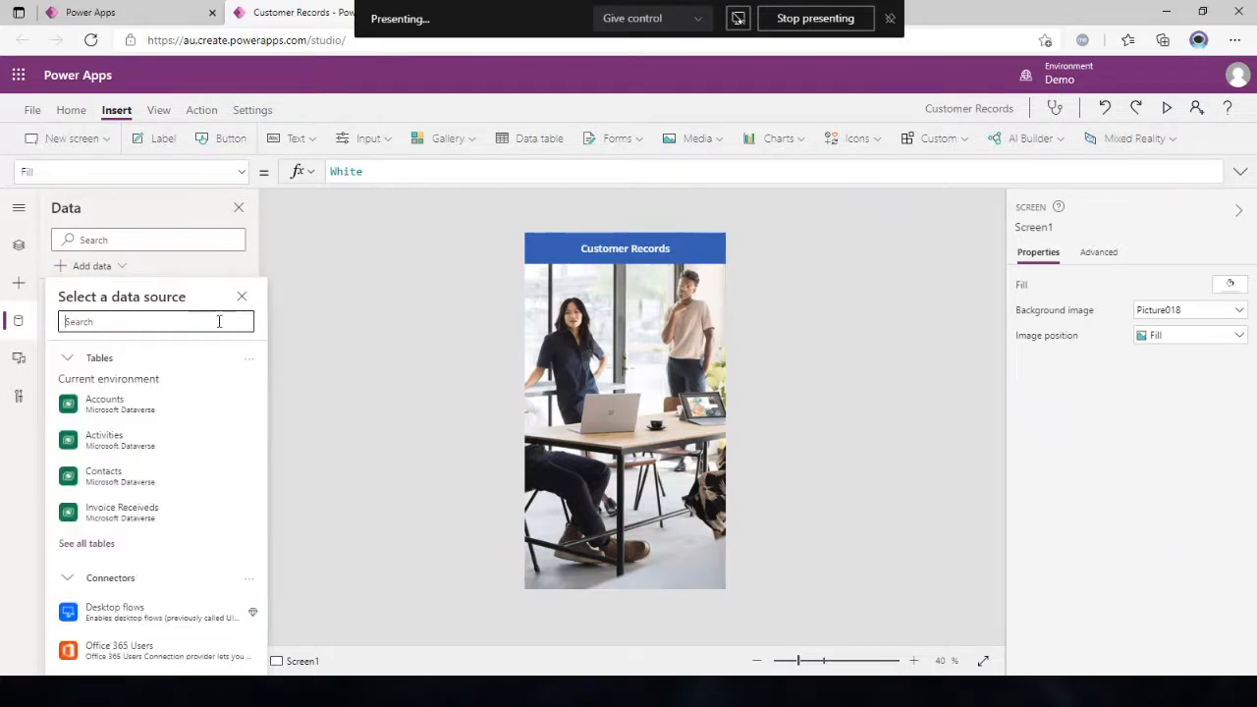
# - Search the data sources for "oracle" and clear the search
pyautogui.write('oracle')
pyautogui.press('BackSpace')
pyautogui.press('BackSpace')
pyautogui.press('BackSpace')
pyautogui.press('BackSpace')
pyautogui.press('BackSpace')
pyautogui.press('BackSpace')
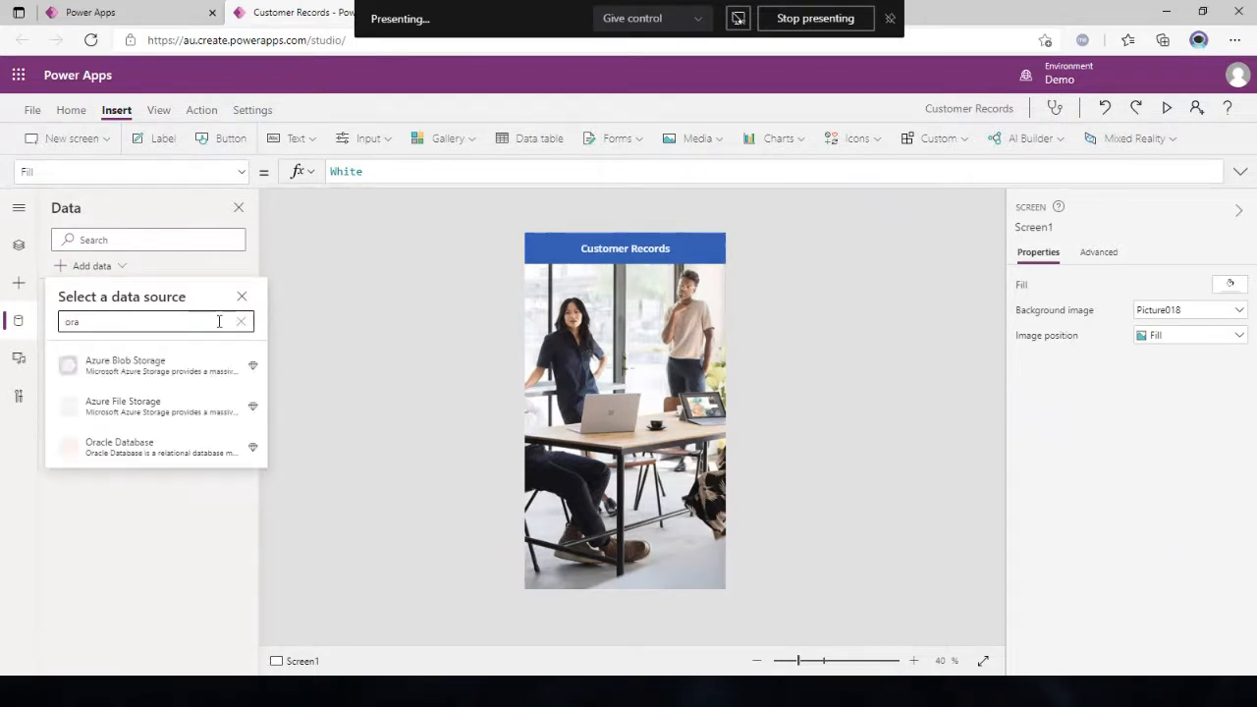
# - Search the data sources for the Informix connector using "informi", and clear the search
pyautogui.write('informi')
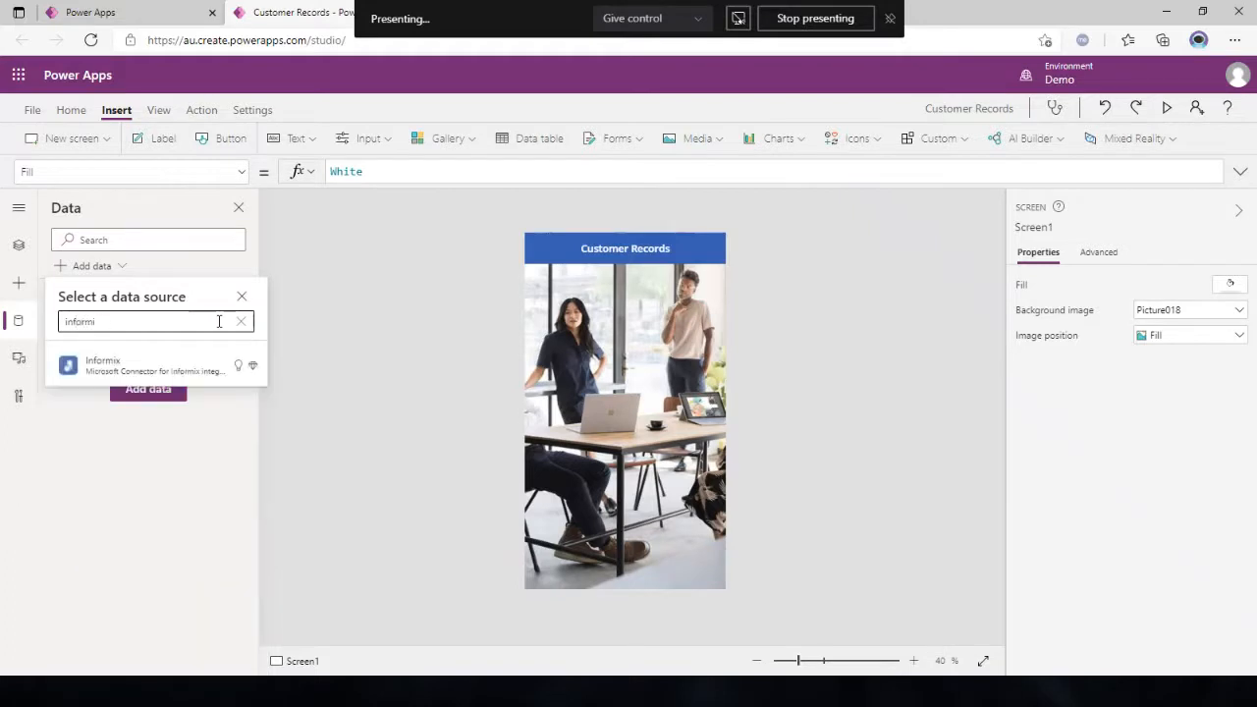
pyautogui.press('BackSpace')
pyautogui.press('BackSpace')
pyautogui.press('BackSpace')
pyautogui.press('BackSpace')
pyautogui.press('BackSpace')
pyautogui.press('BackSpace')
pyautogui.press('BackSpace')
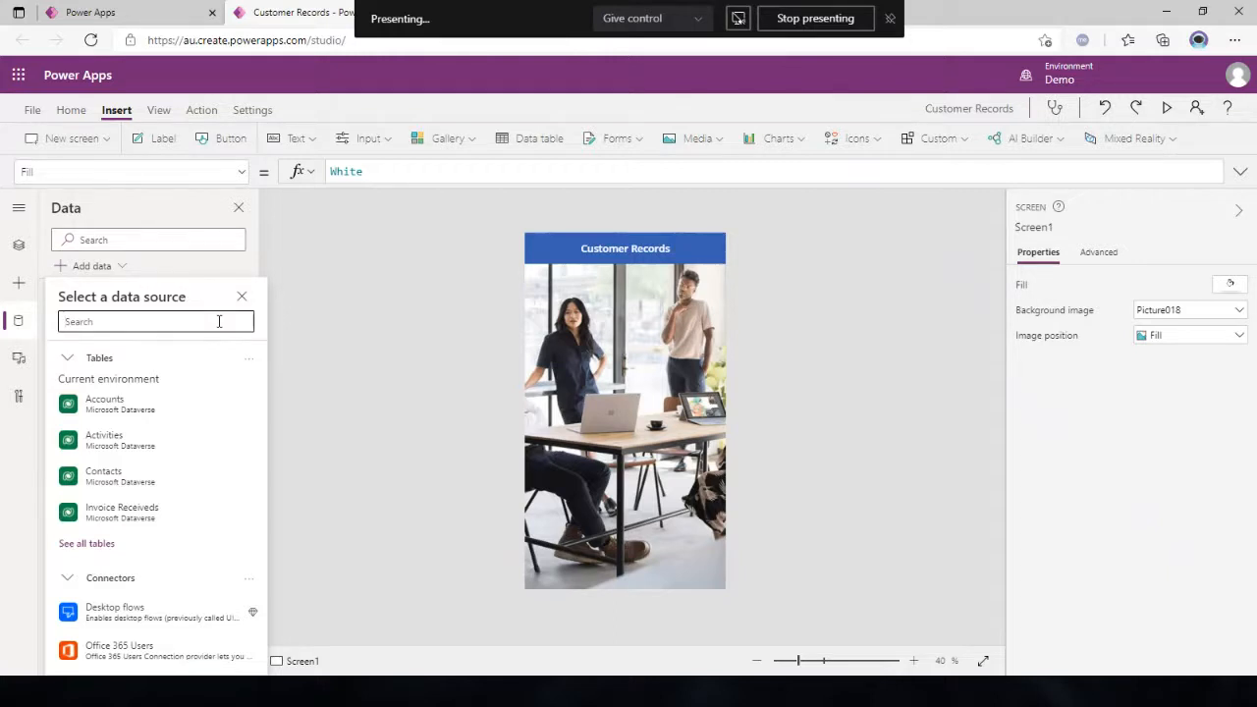
# - Search the data sources for "sharepoint" and clear the search
pyautogui.write('sharepoint')
pyautogui.press('BackSpace')
pyautogui.press('BackSpace')
pyautogui.press('BackSpace')
pyautogui.press('BackSpace')
pyautogui.press('BackSpace')
pyautogui.press('BackSpace')
pyautogui.press('BackSpace')
pyautogui.press('BackSpace')
pyautogui.press('BackSpace')
pyautogui.press('BackSpace')
# - Search the data sources for "teams" and clear the search
pyautogui.write('team')
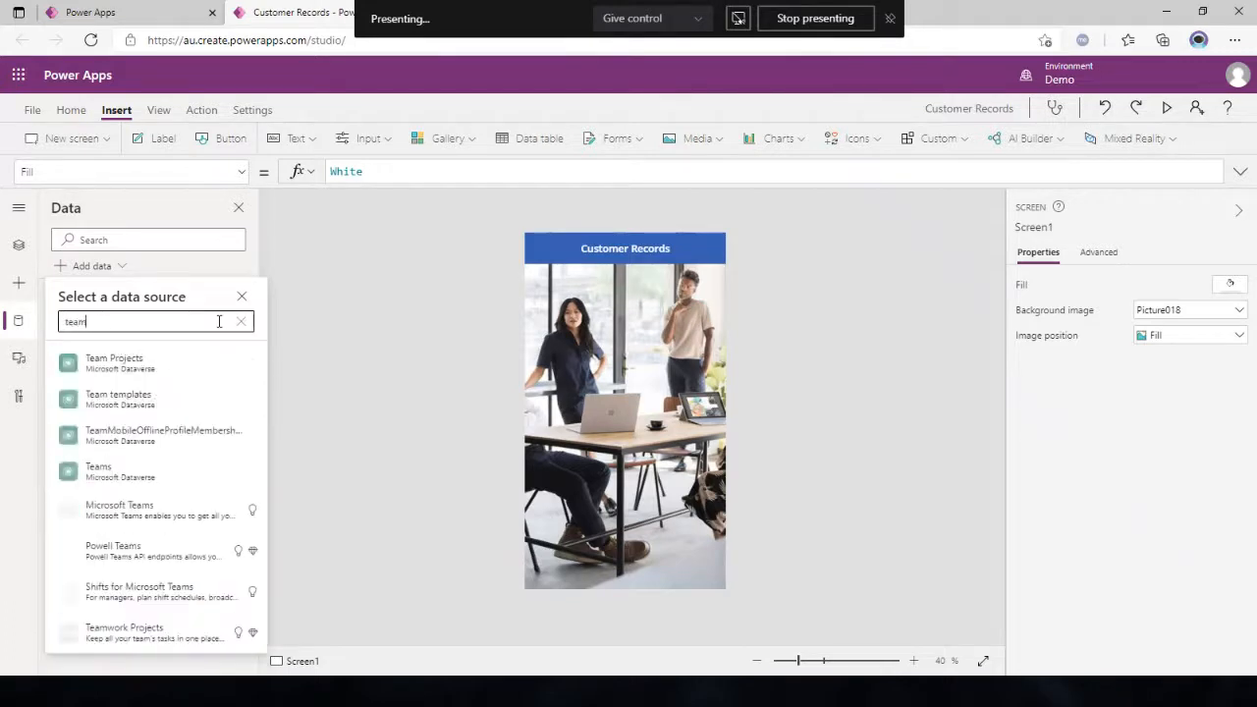
pyautogui.write('s')
pyautogui.press('BackSpace')
pyautogui.press('BackSpace')
pyautogui.press('BackSpace')
pyautogui.press('BackSpace')
pyautogui.press('BackSpace')
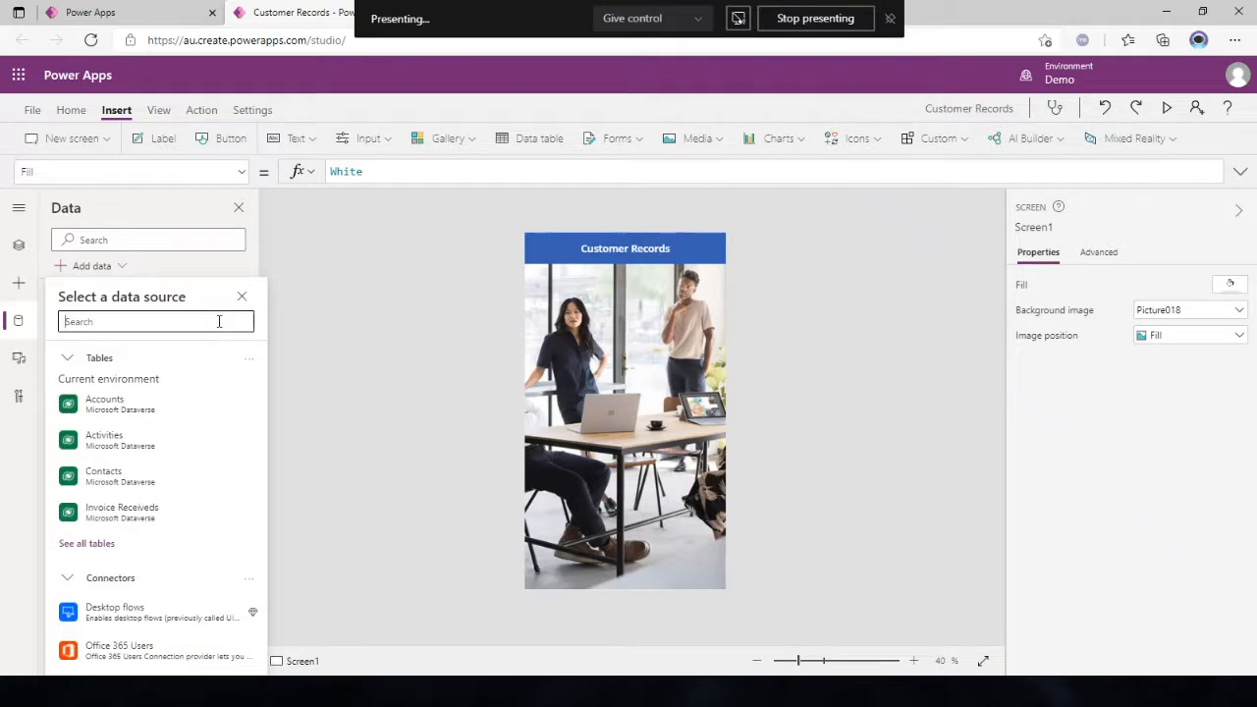
# - Add the Microsoft Dataverse Accounts table from the current environment as a data source for the app
pyautogui.moveTo(119, 397)
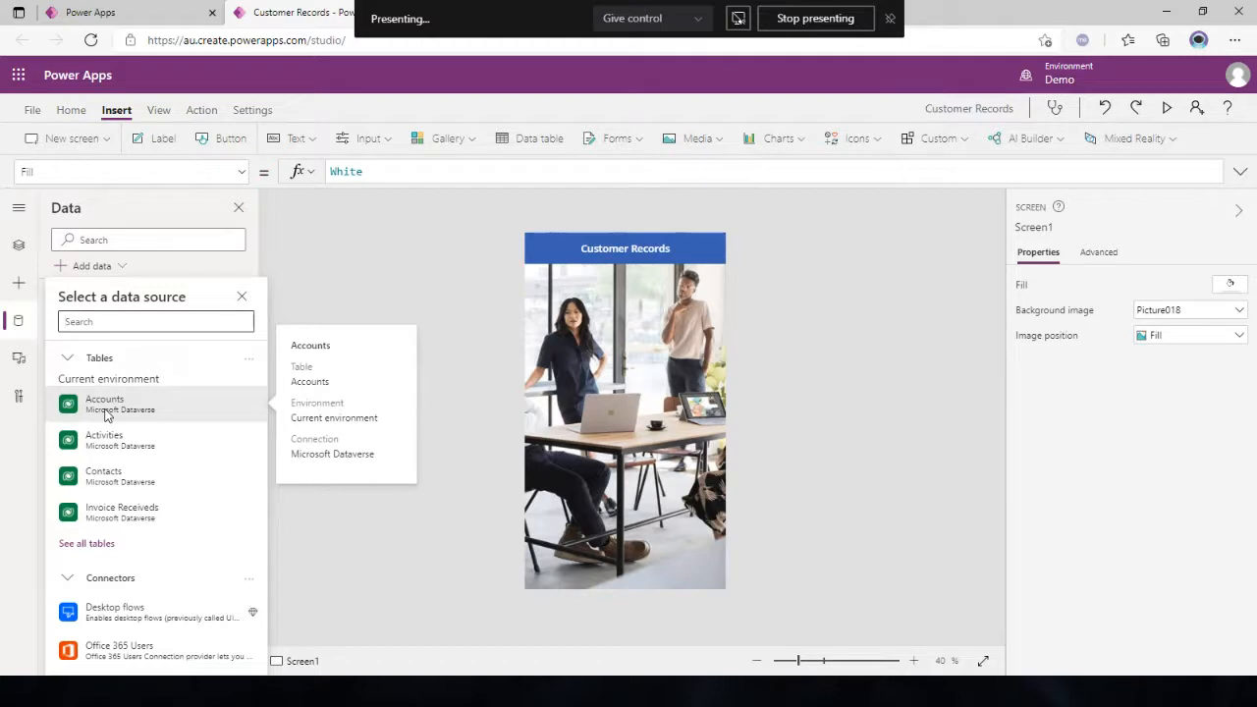
pyautogui.click(105, 404)
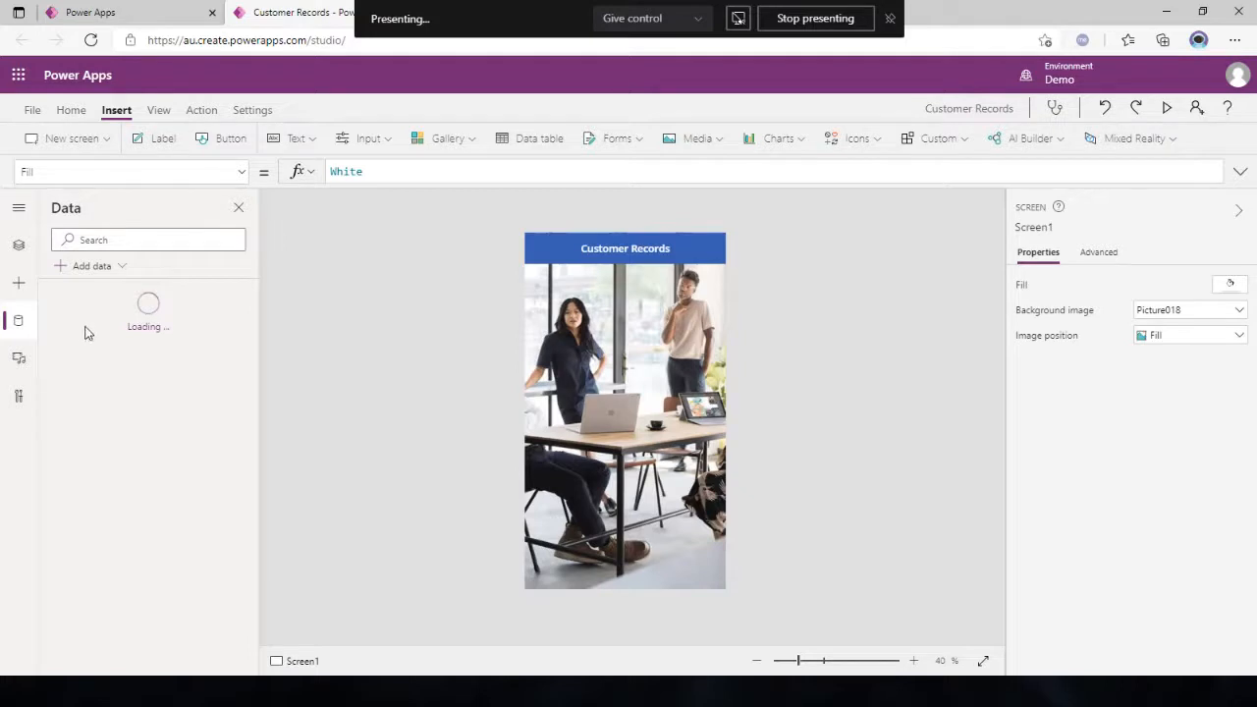
# - Reopen the data source list, search it for "bing" and clear the search
pyautogui.click(104, 270)
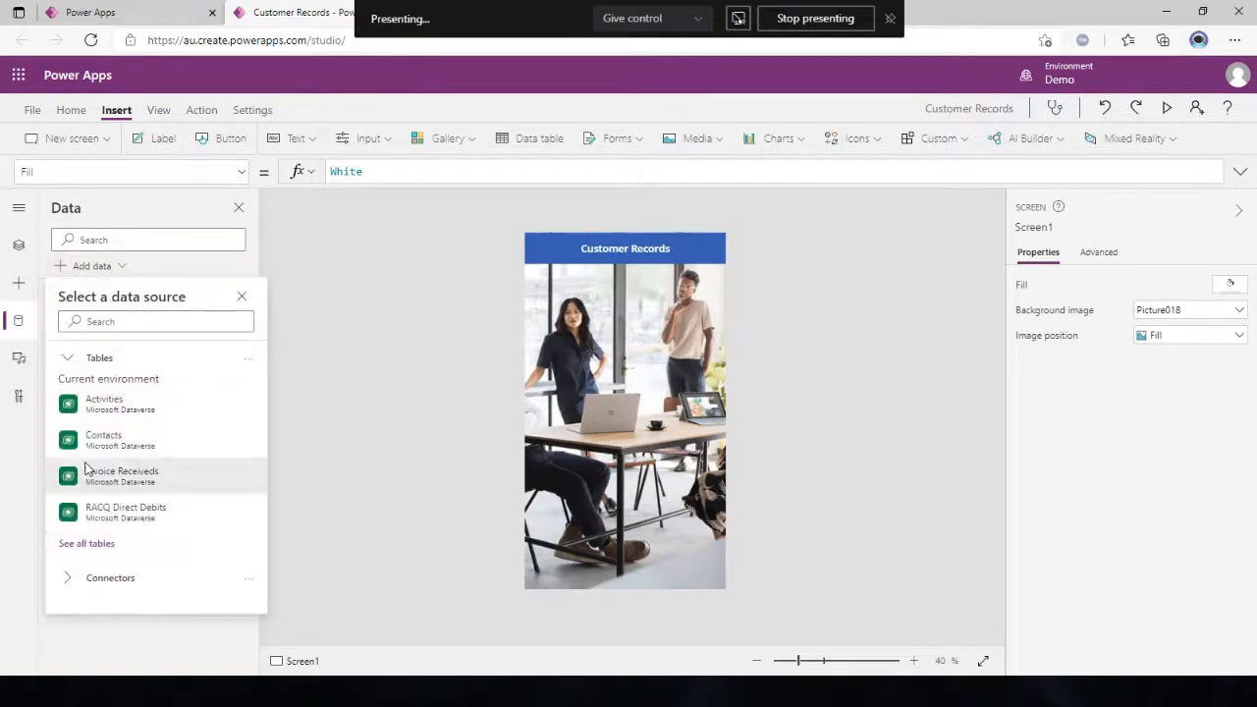
pyautogui.click(101, 321)
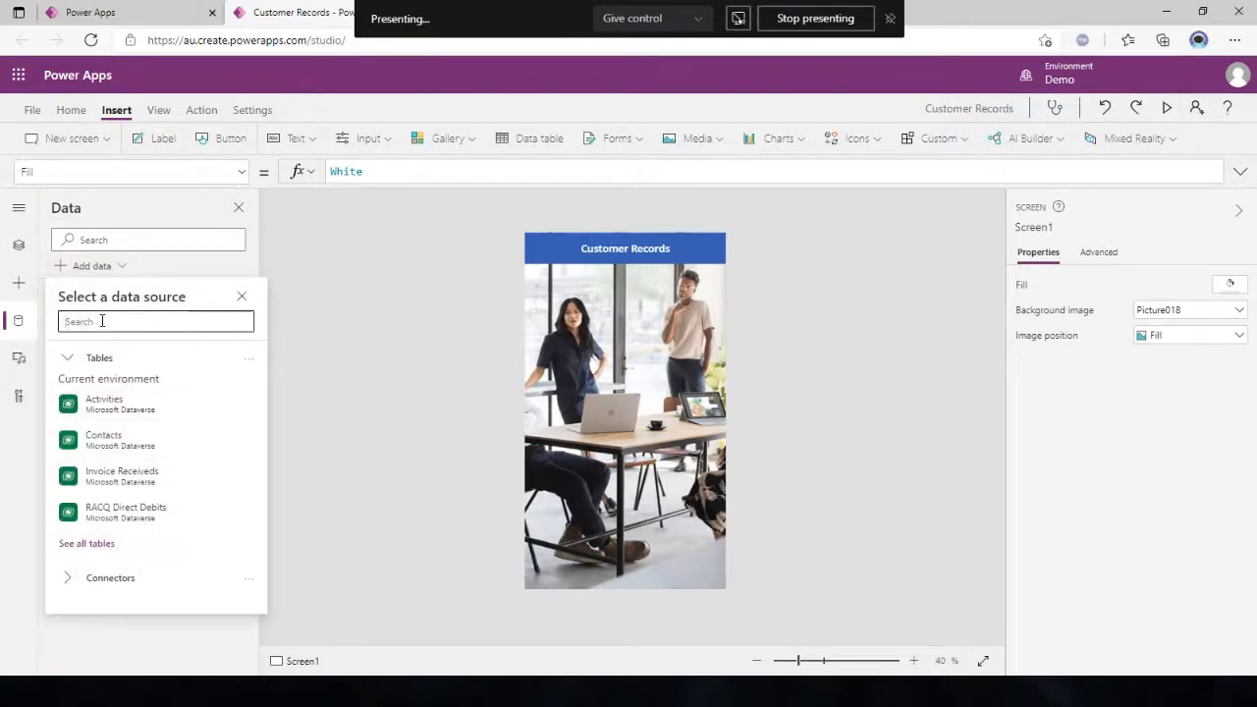
pyautogui.write('bing')
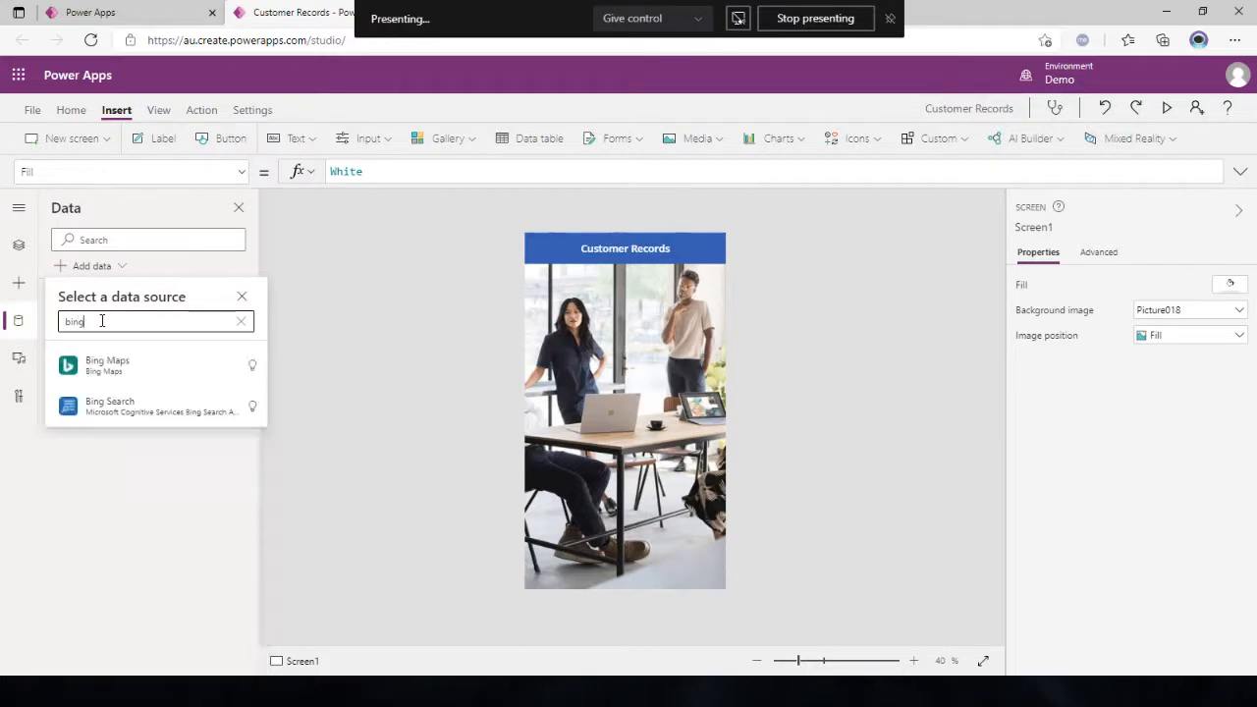
pyautogui.press('BackSpace')
pyautogui.press('BackSpace')
pyautogui.press('BackSpace')
pyautogui.press('BackSpace')
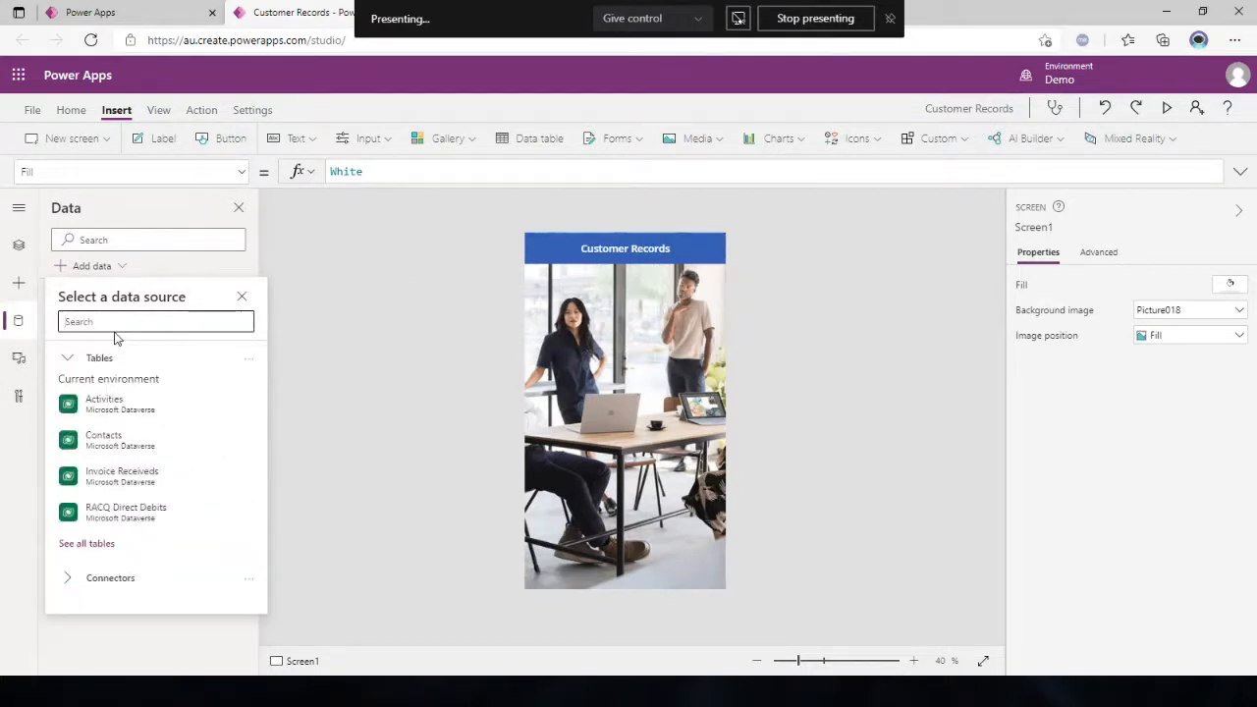
# - Search the data sources for "transla" and for "weather", clearing the search at the end
pyautogui.write('transla')
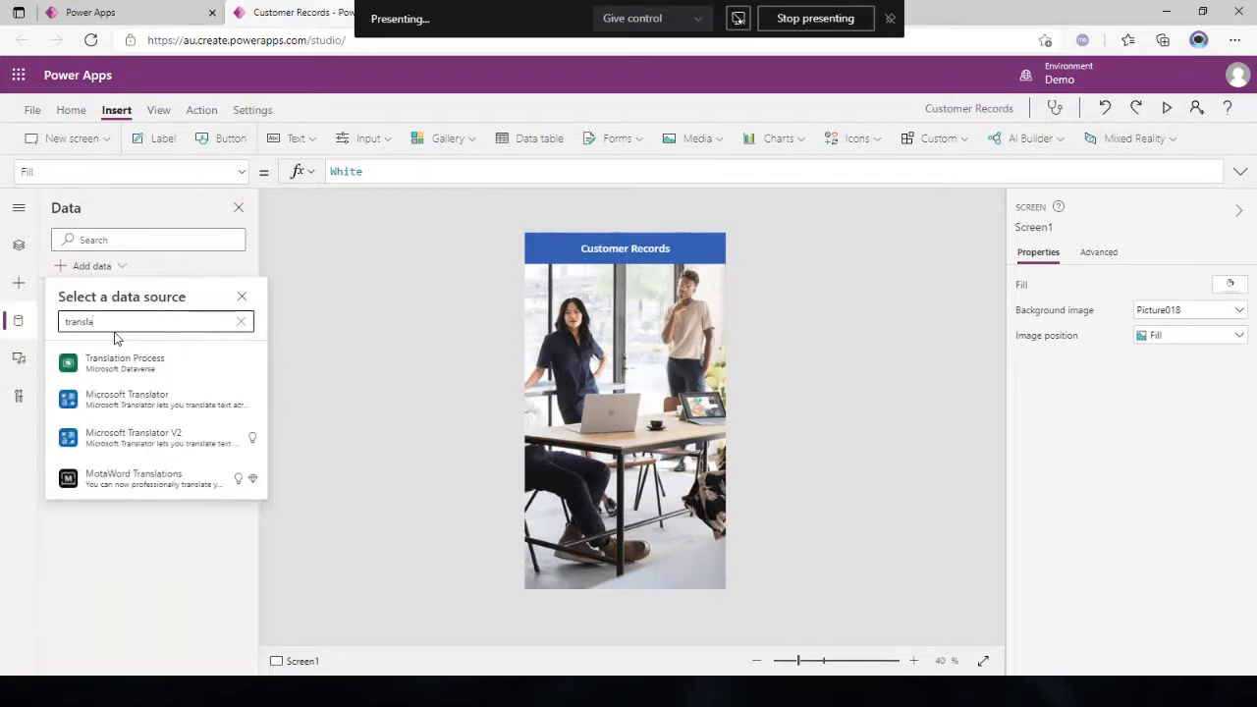
pyautogui.moveTo(111, 330); pyautogui.dragTo(58, 322)
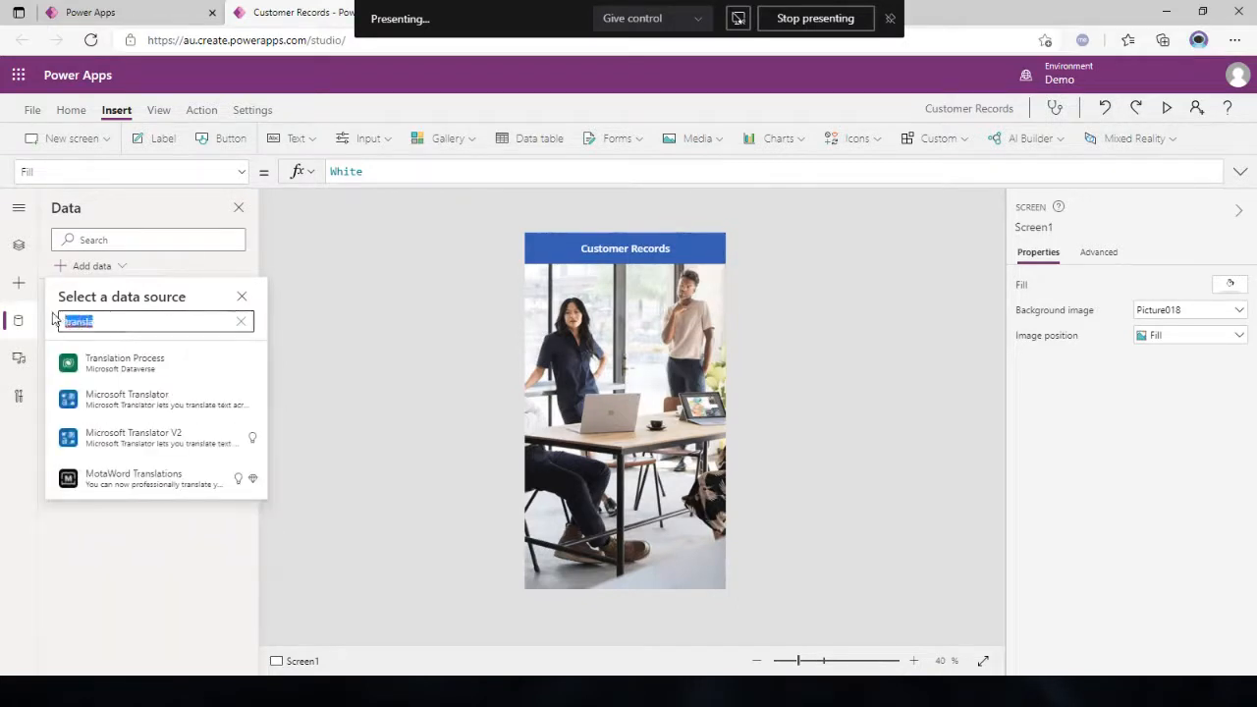
pyautogui.write('weather')
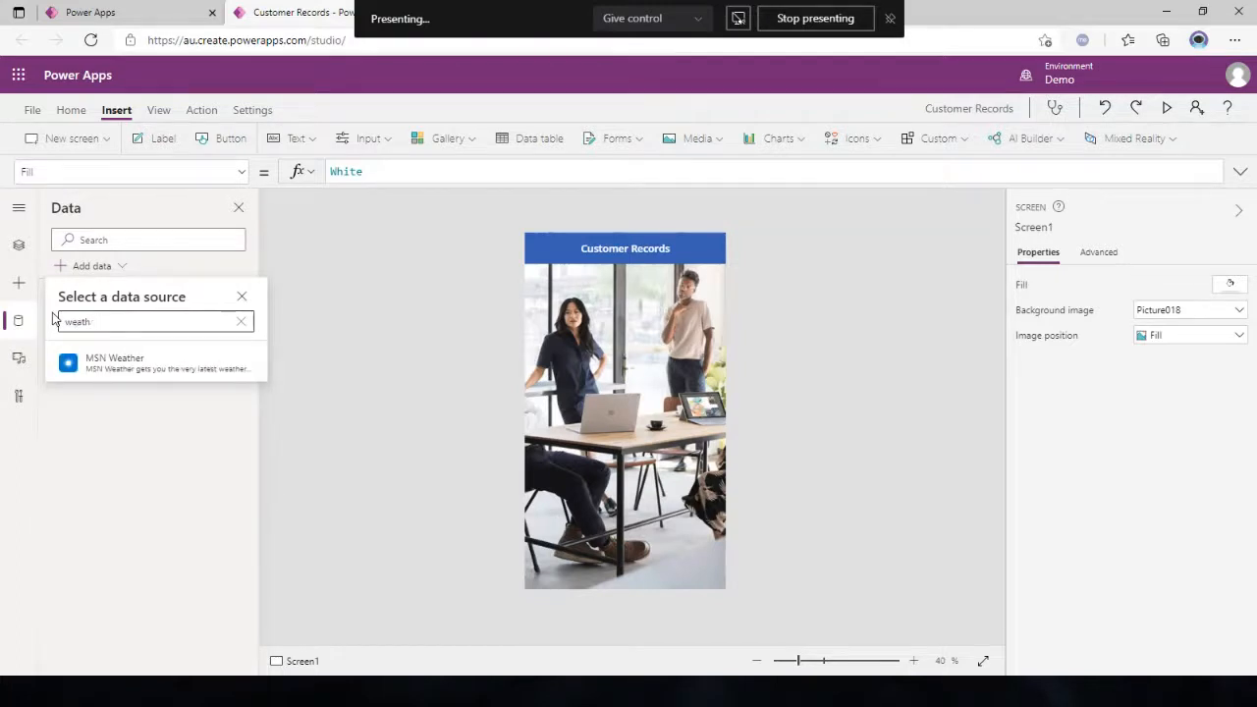
pyautogui.press('BackSpace')
pyautogui.press('BackSpace')
pyautogui.press('BackSpace')
pyautogui.press('BackSpace')
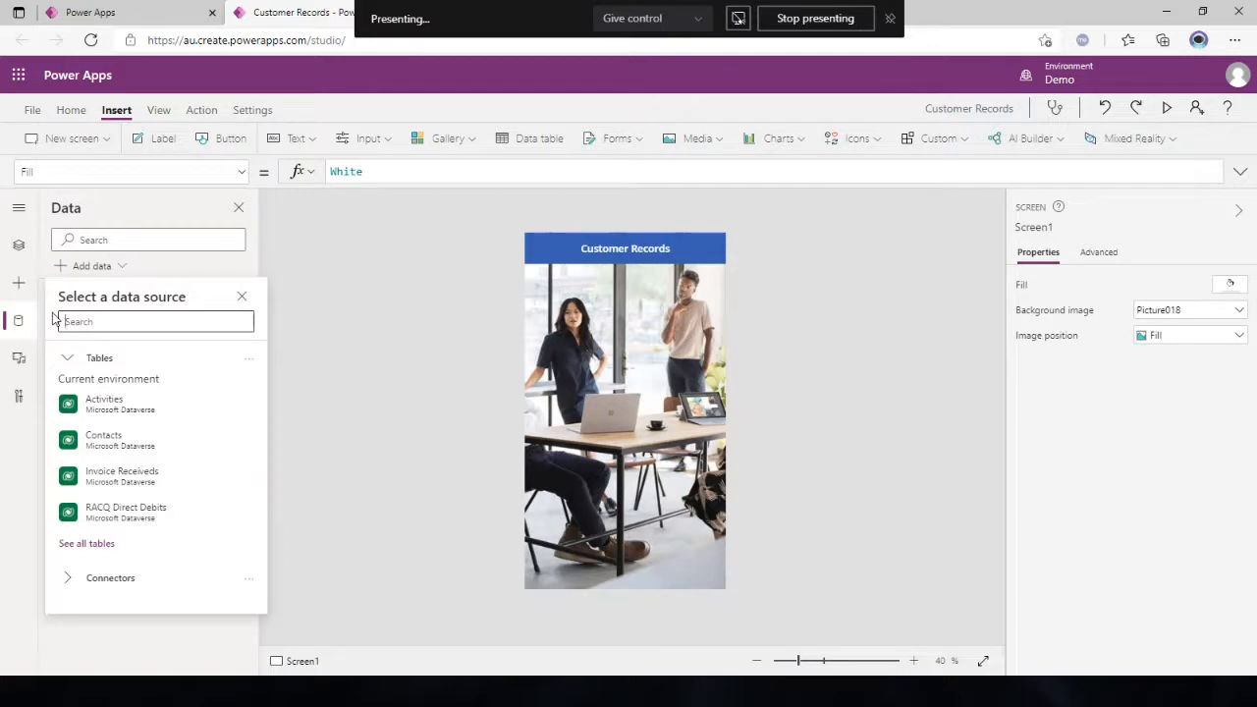
# - Close the data source list and insert a vertical gallery on the Customer Records screen
pyautogui.click(453, 342)
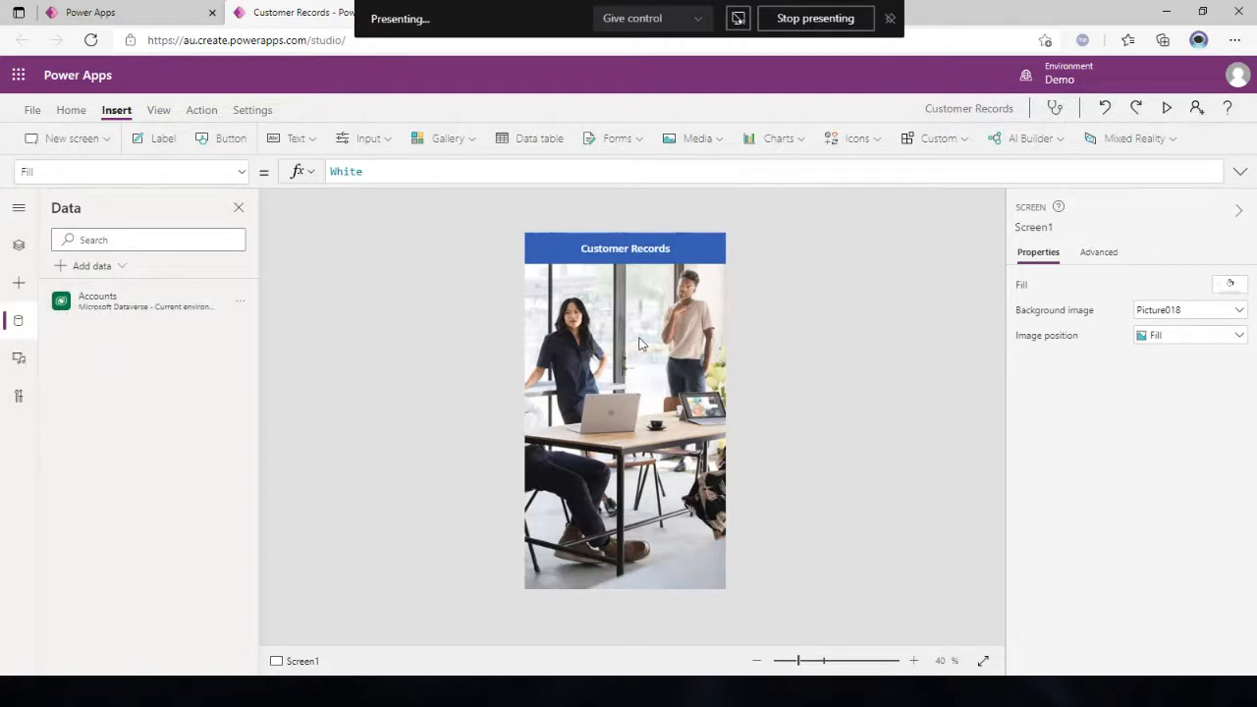
pyautogui.click(451, 141)
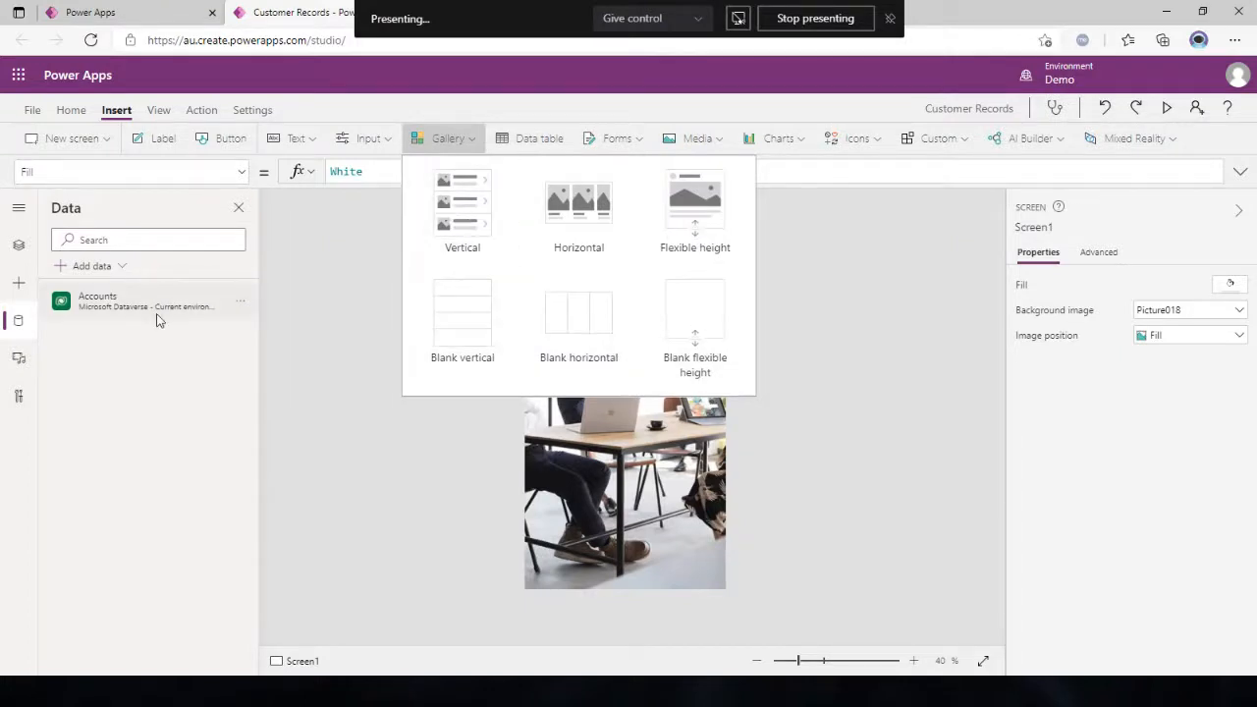
pyautogui.click(462, 211)
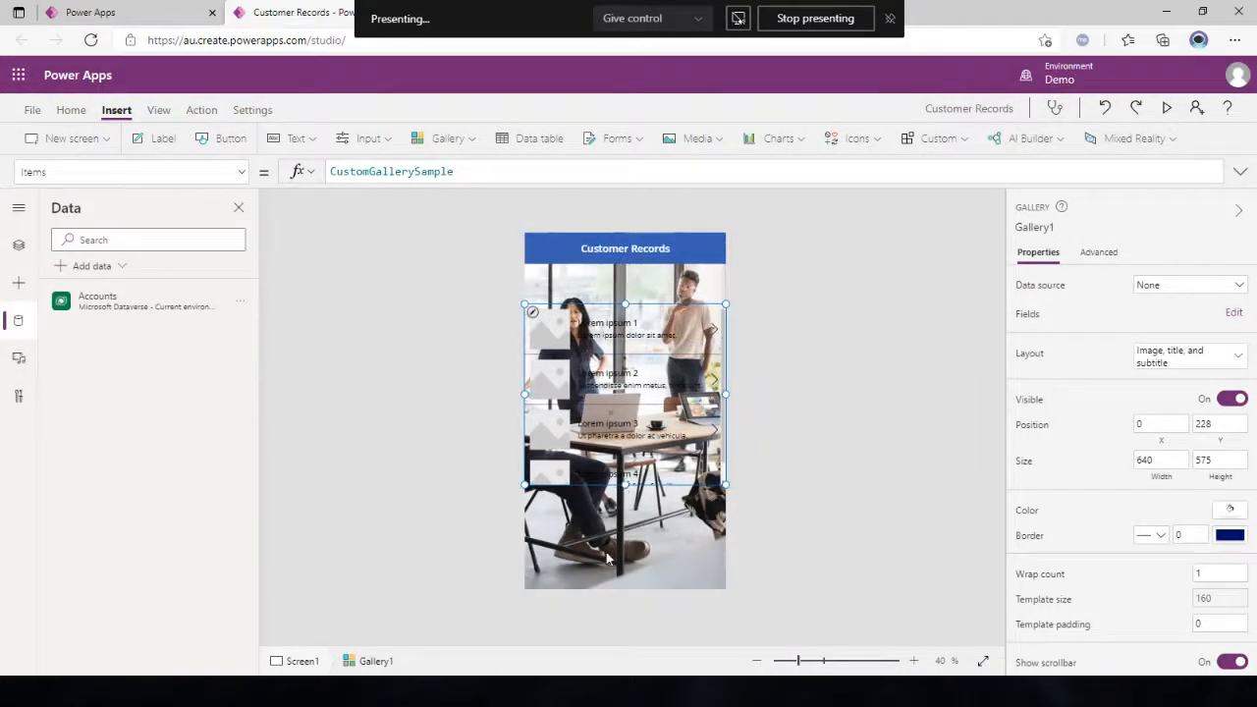
# - Connect the gallery to the Accounts table and stretch it to a height of about 864, starting at Y about 190
pyautogui.click(608, 558)
pyautogui.click(611, 330)
pyautogui.click(623, 509)
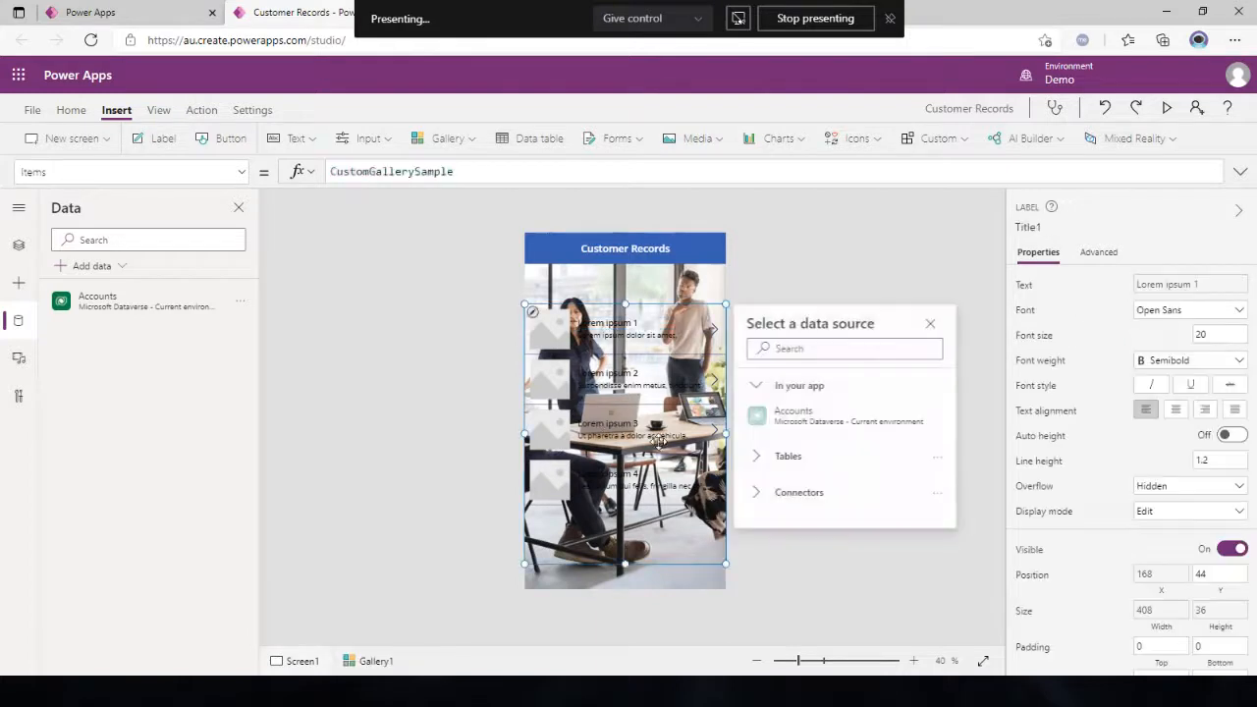
pyautogui.click(815, 415)
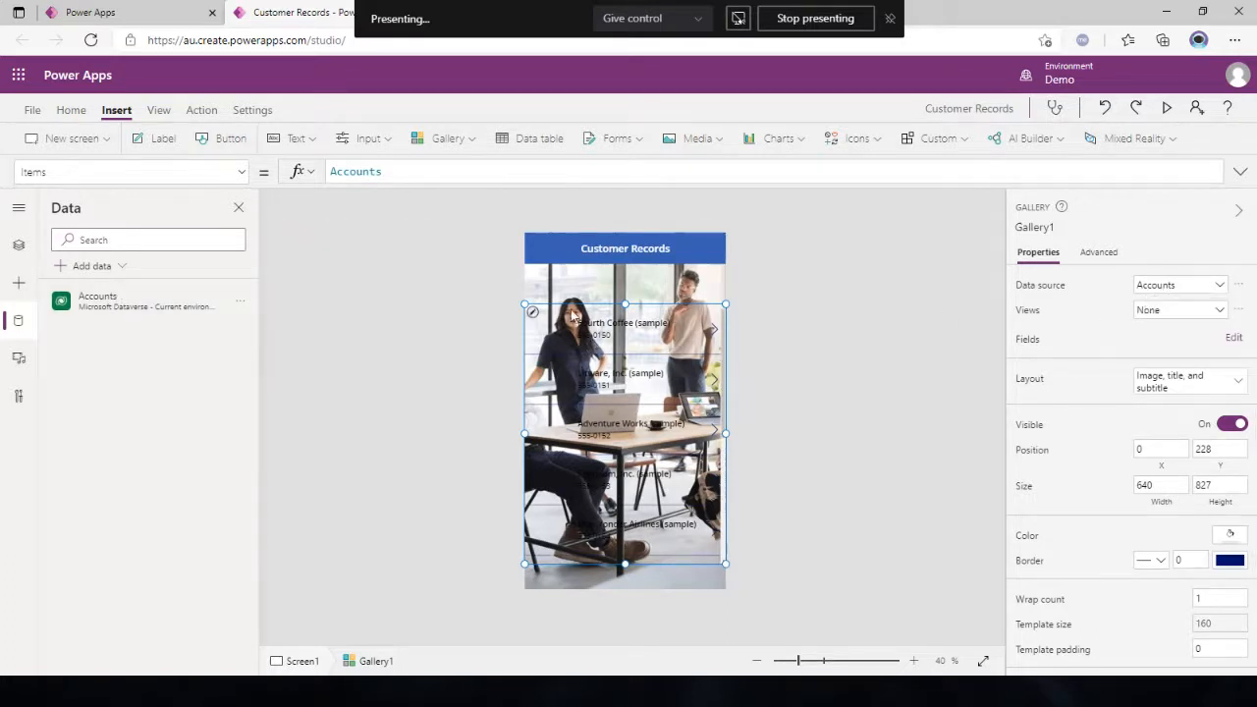
pyautogui.moveTo(625, 302); pyautogui.dragTo(622, 291)
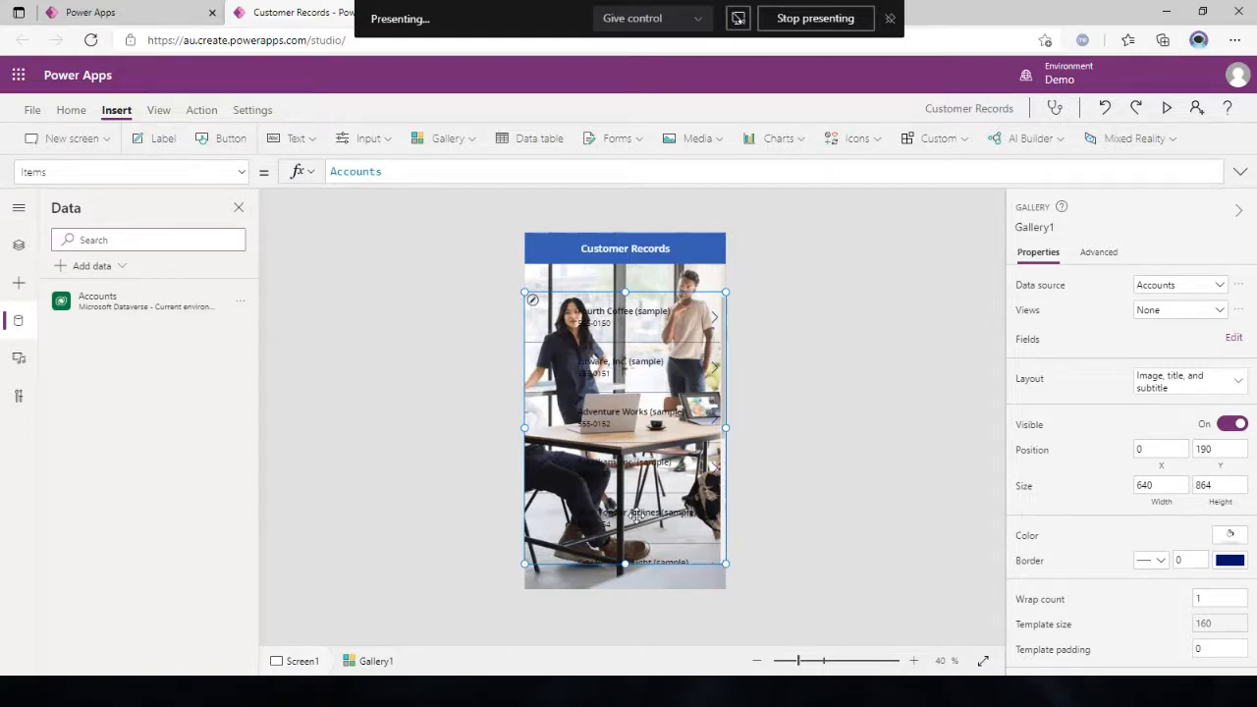
pyautogui.click(497, 318)
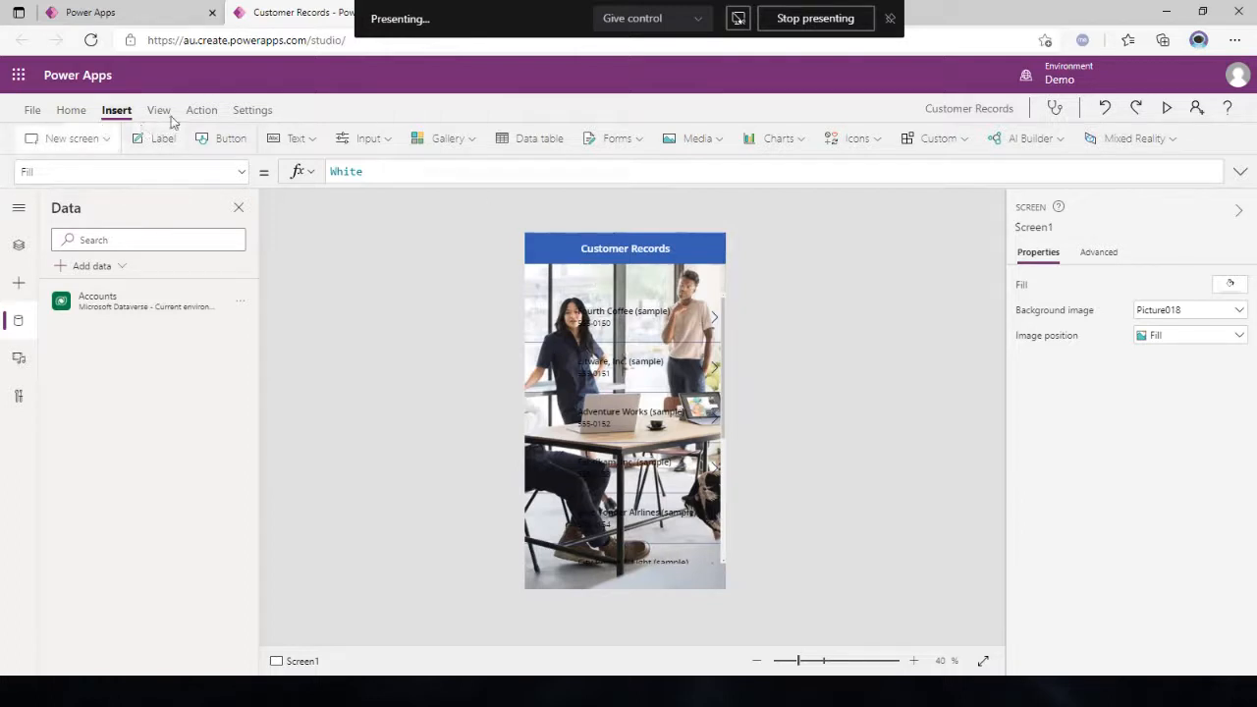
# - Insert a rectangle shape and size it to 640 by 1036 at X 0, Y 100, covering the screen below the header
pyautogui.click(880, 143)
pyautogui.scroll(-10, 903, 258)
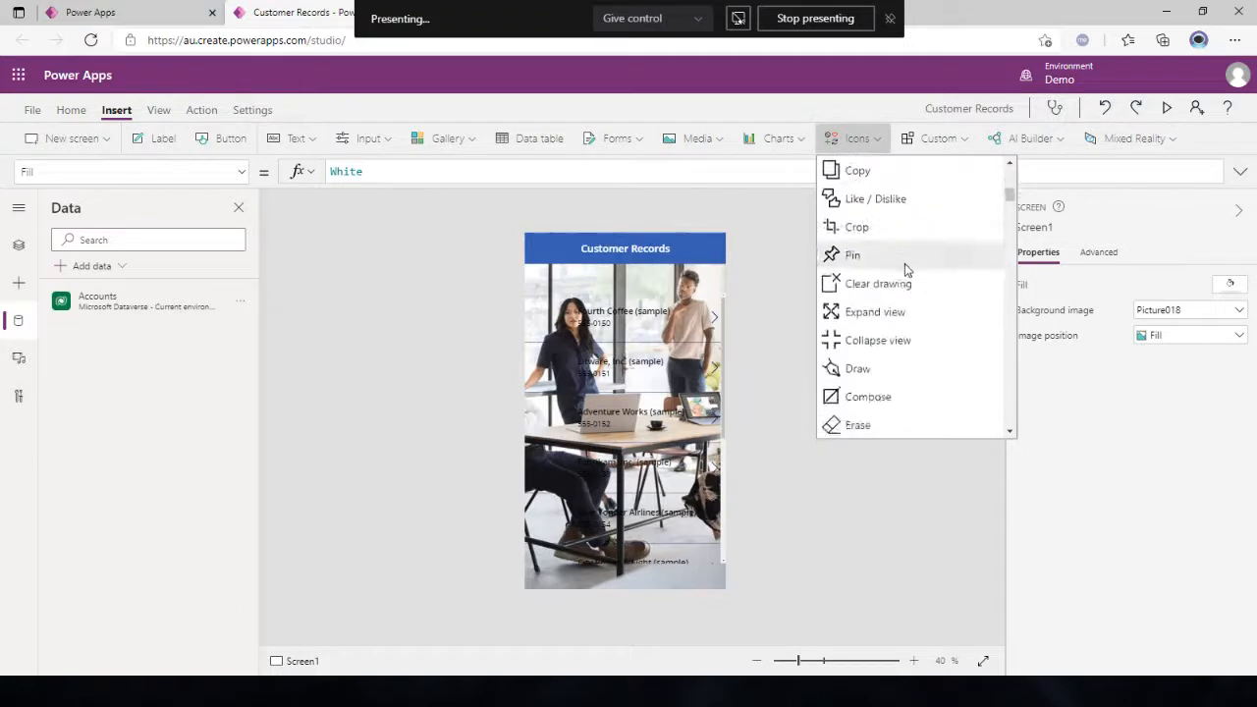
pyautogui.scroll(-15, 906, 271)
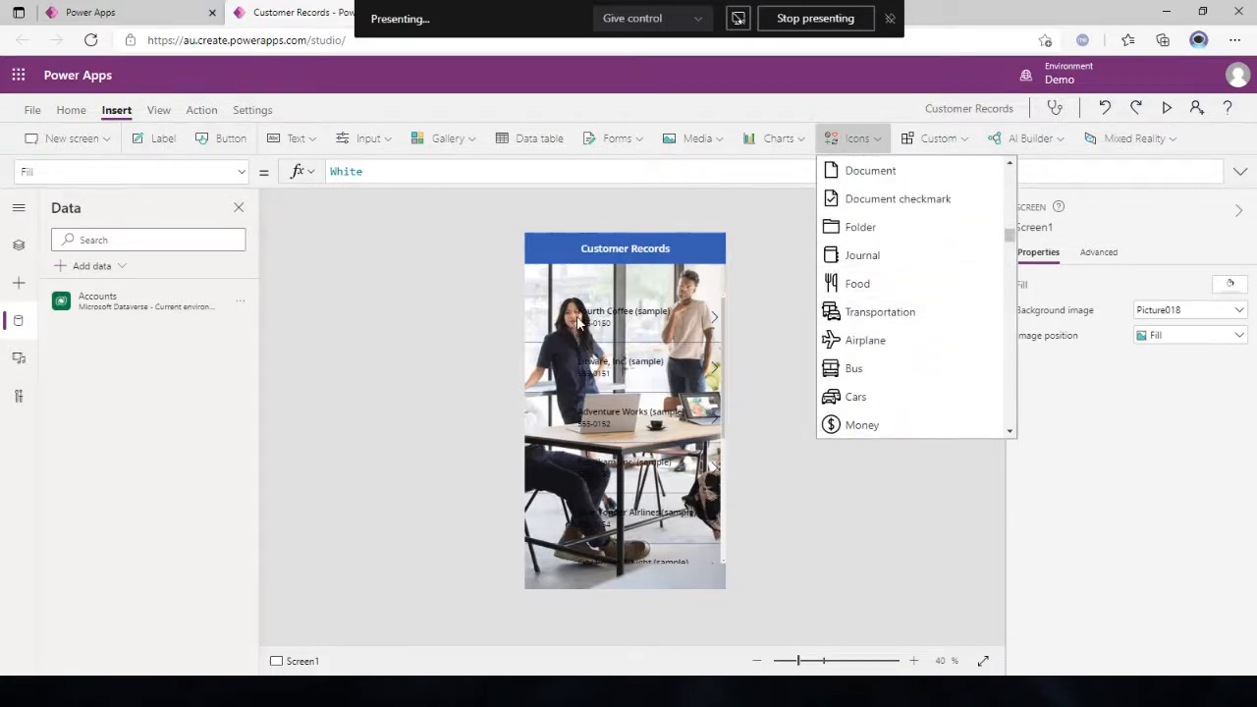
pyautogui.scroll(-4, 947, 332)
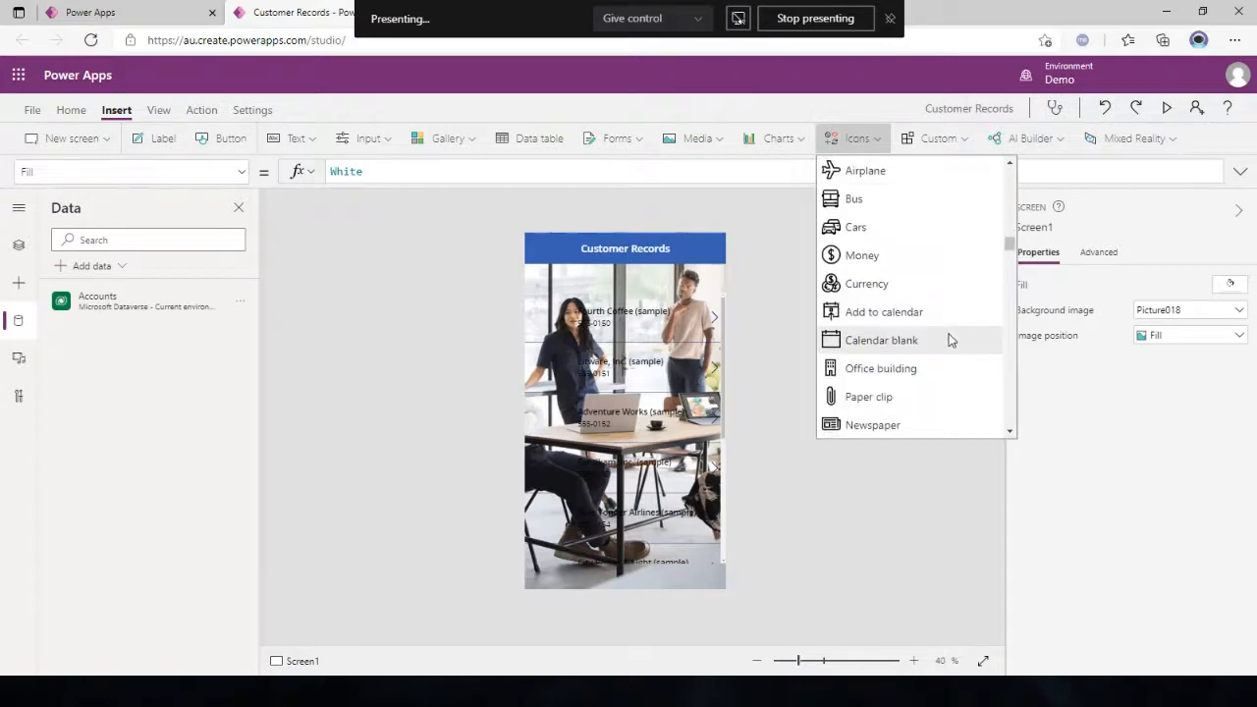
pyautogui.scroll(-15, 943, 339)
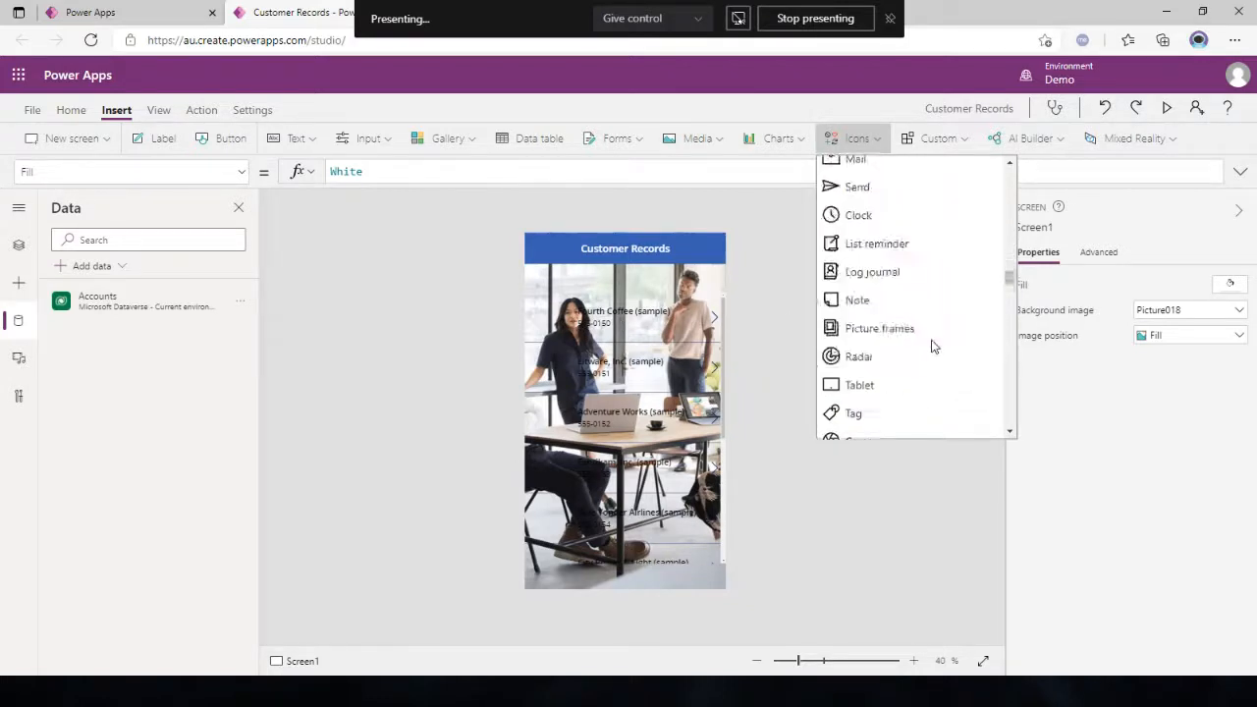
pyautogui.scroll(-15, 934, 347)
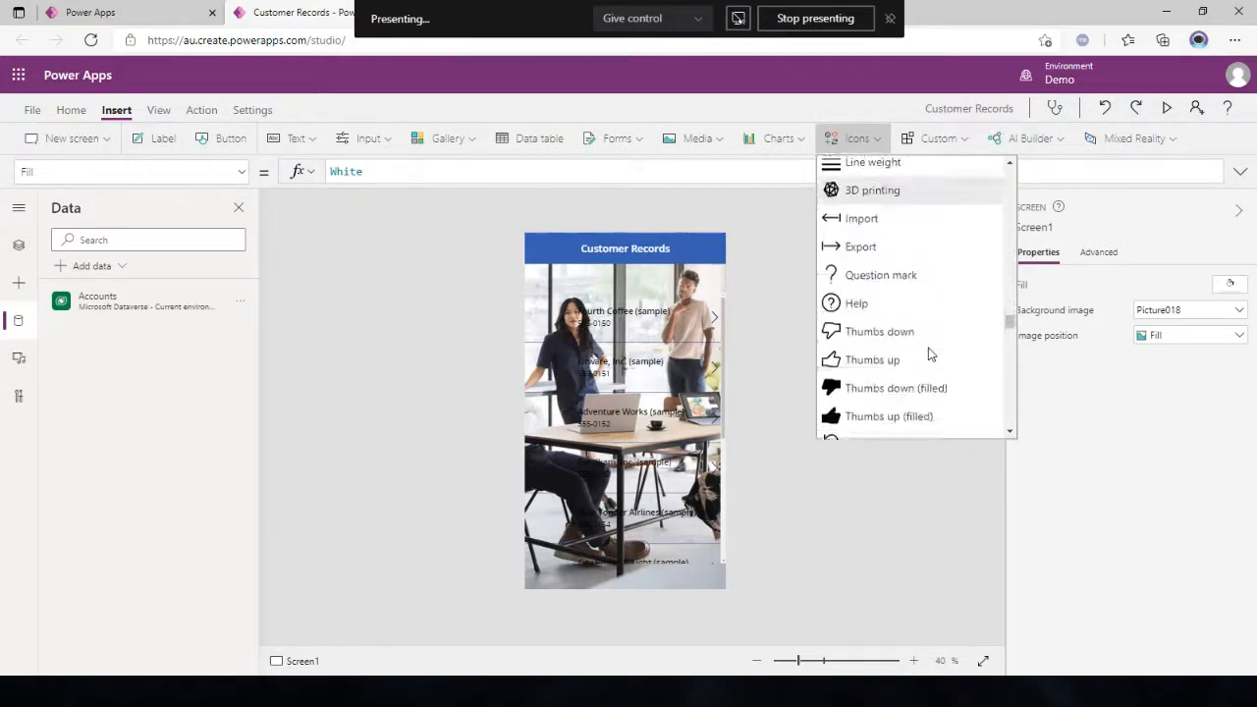
pyautogui.scroll(-15, 928, 348)
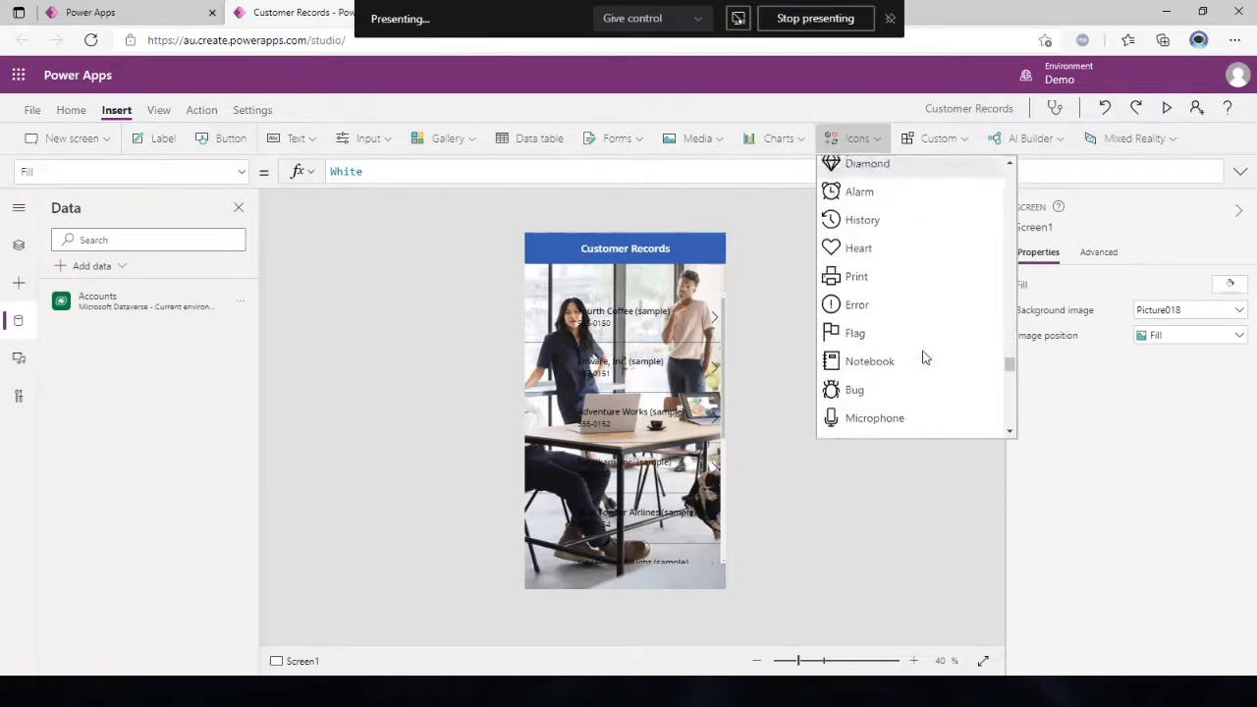
pyautogui.scroll(-15, 923, 360)
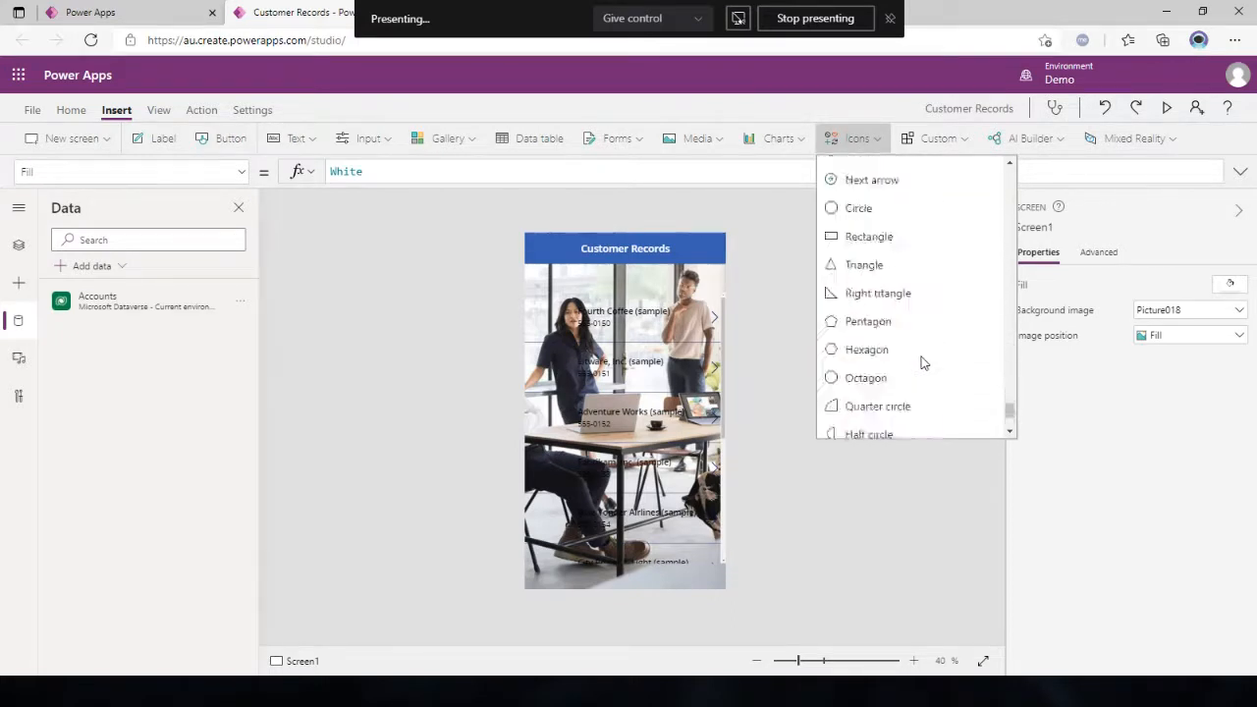
pyautogui.scroll(1, 868, 259)
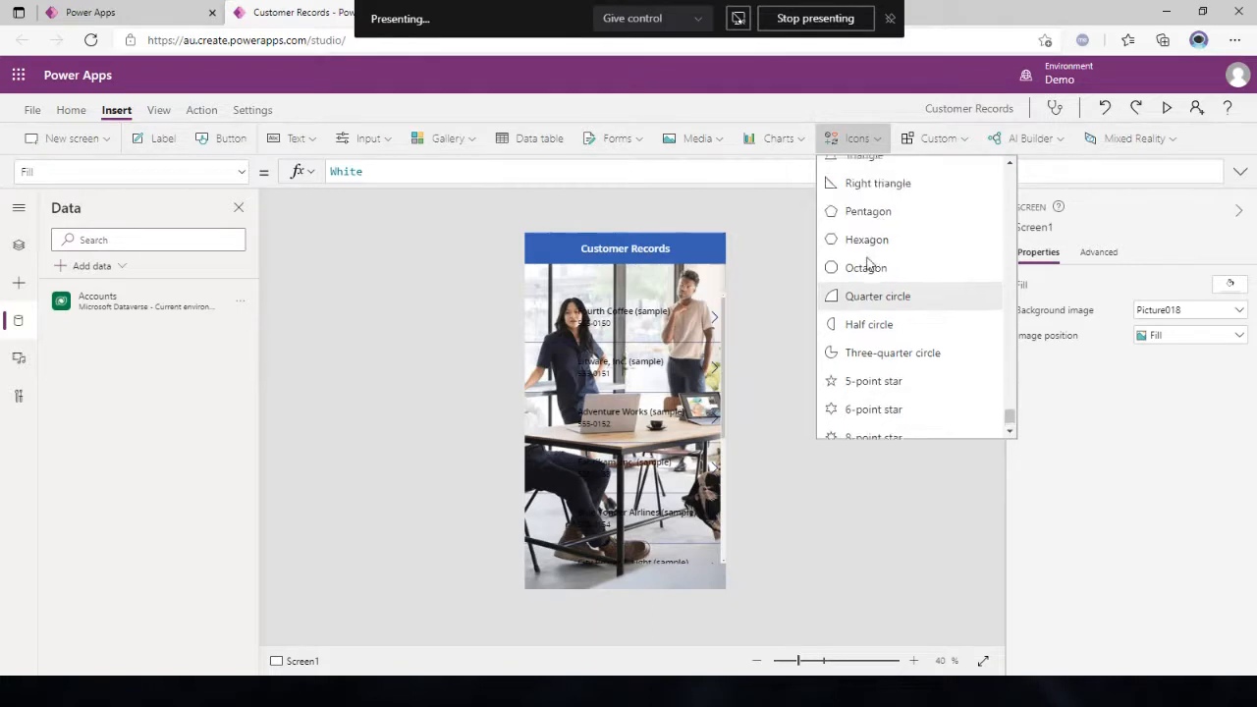
pyautogui.scroll(3, 891, 208)
pyautogui.click(878, 208)
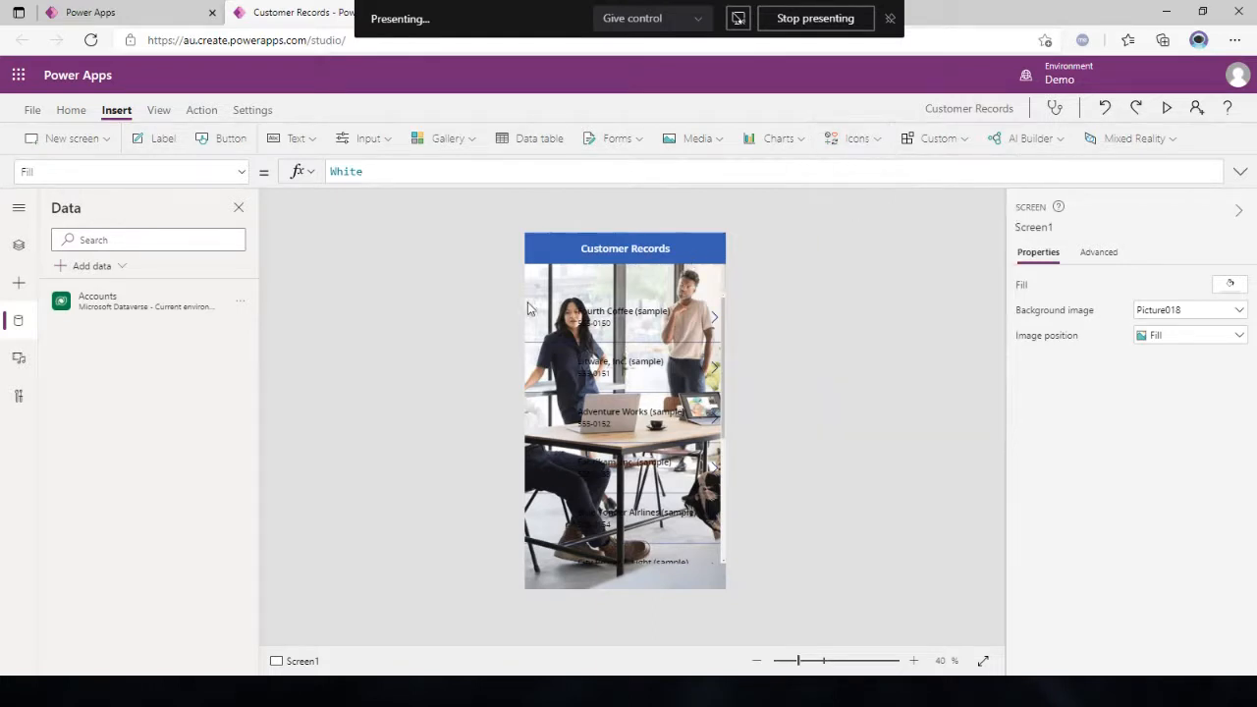
pyautogui.moveTo(582, 274); pyautogui.dragTo(746, 634)
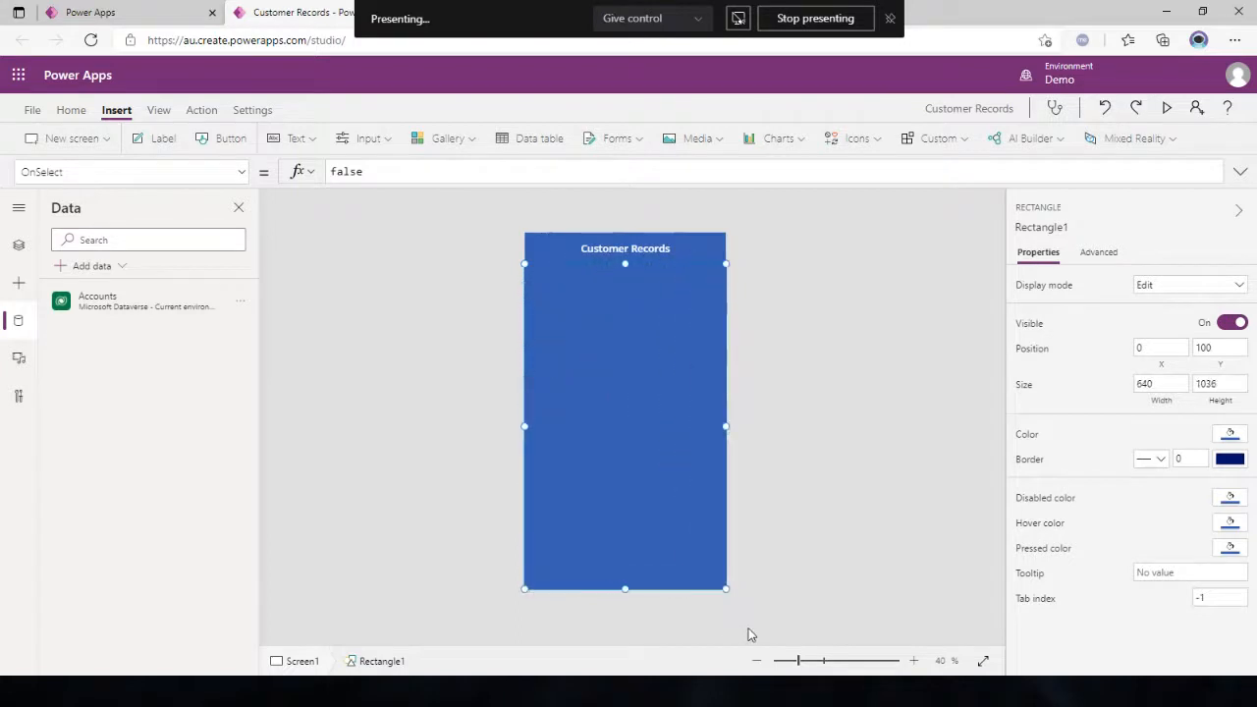
# - Fill the rectangle with semi-transparent white, RGBA(255, 255, 255, 0.8)
pyautogui.click(17, 245)
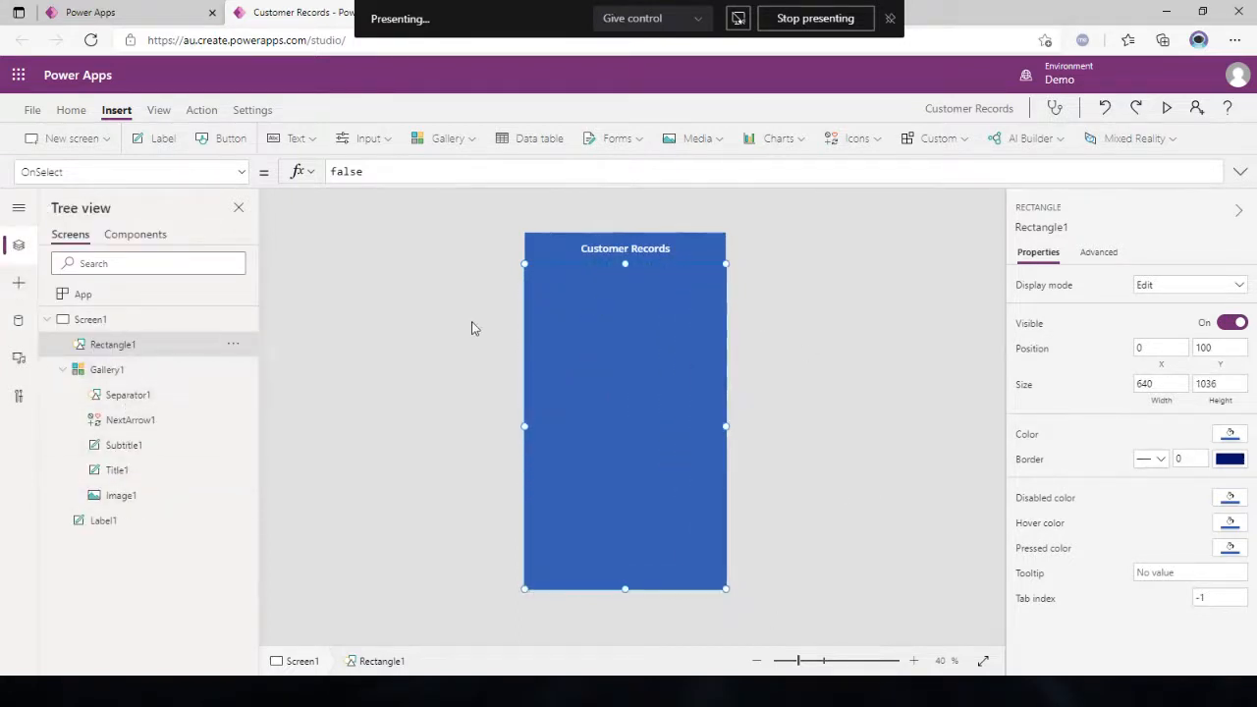
pyautogui.click(71, 110)
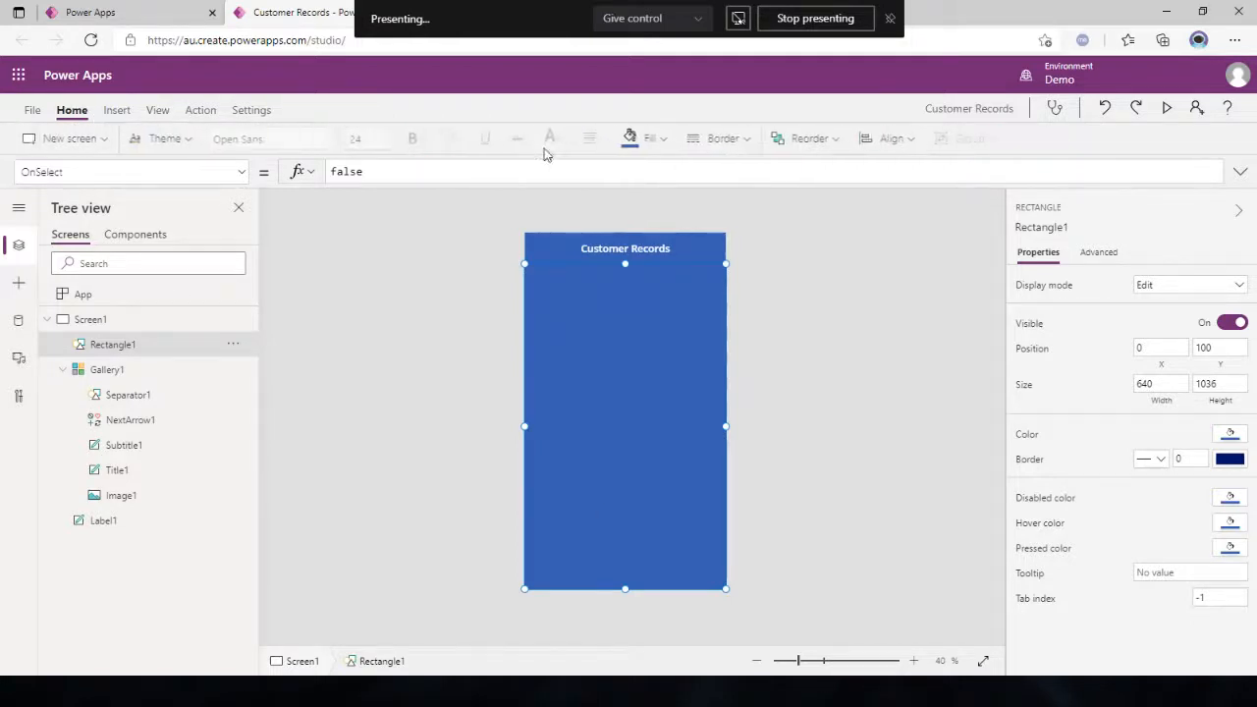
pyautogui.click(643, 139)
pyautogui.click(641, 220)
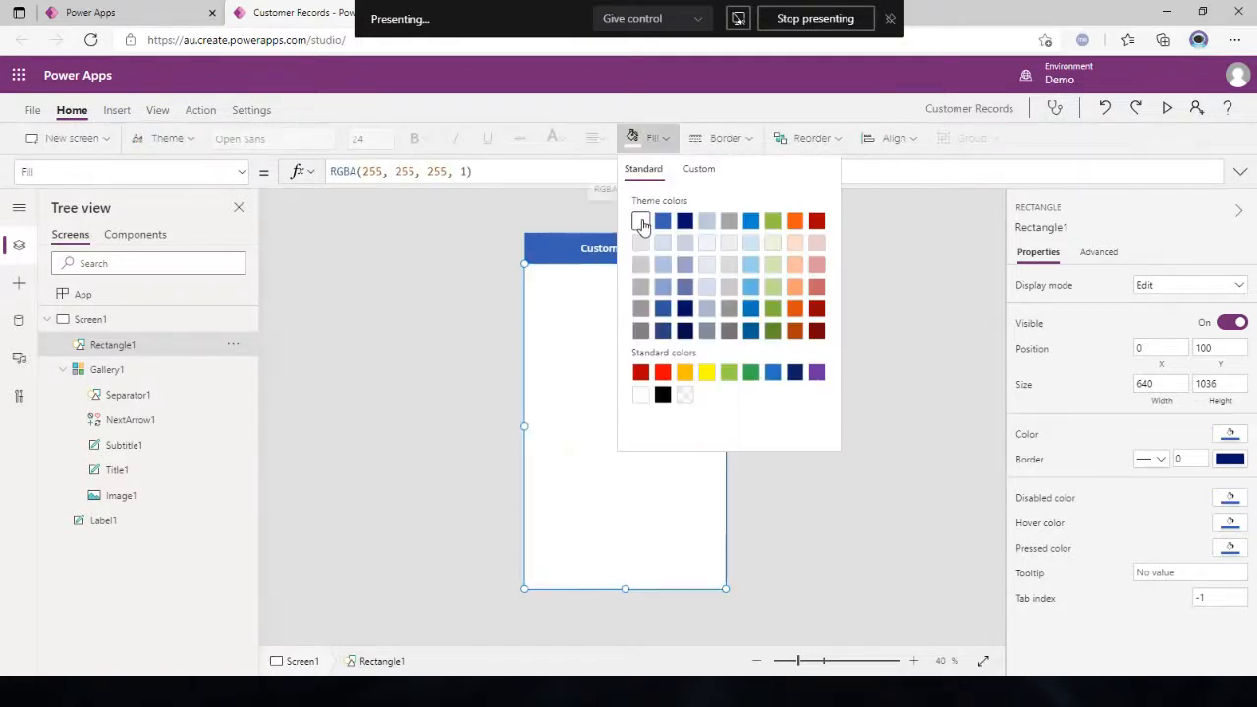
pyautogui.click(345, 171)
pyautogui.click(458, 167)
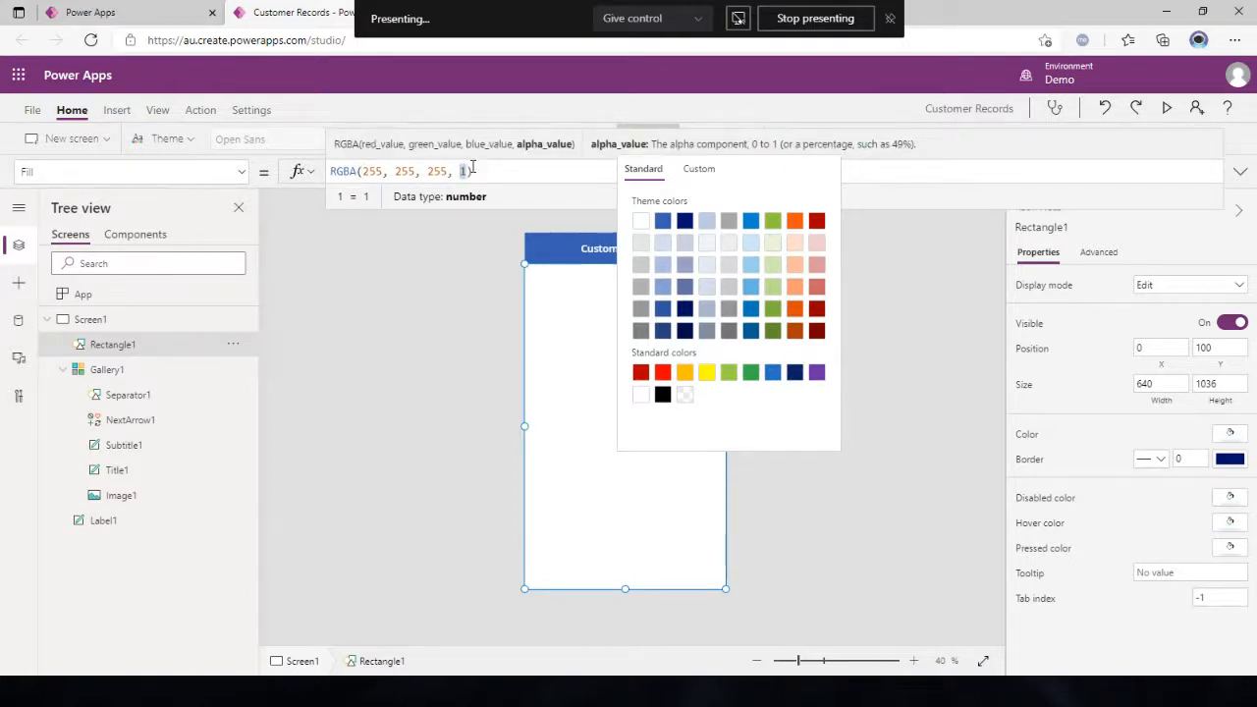
pyautogui.write('0.8')
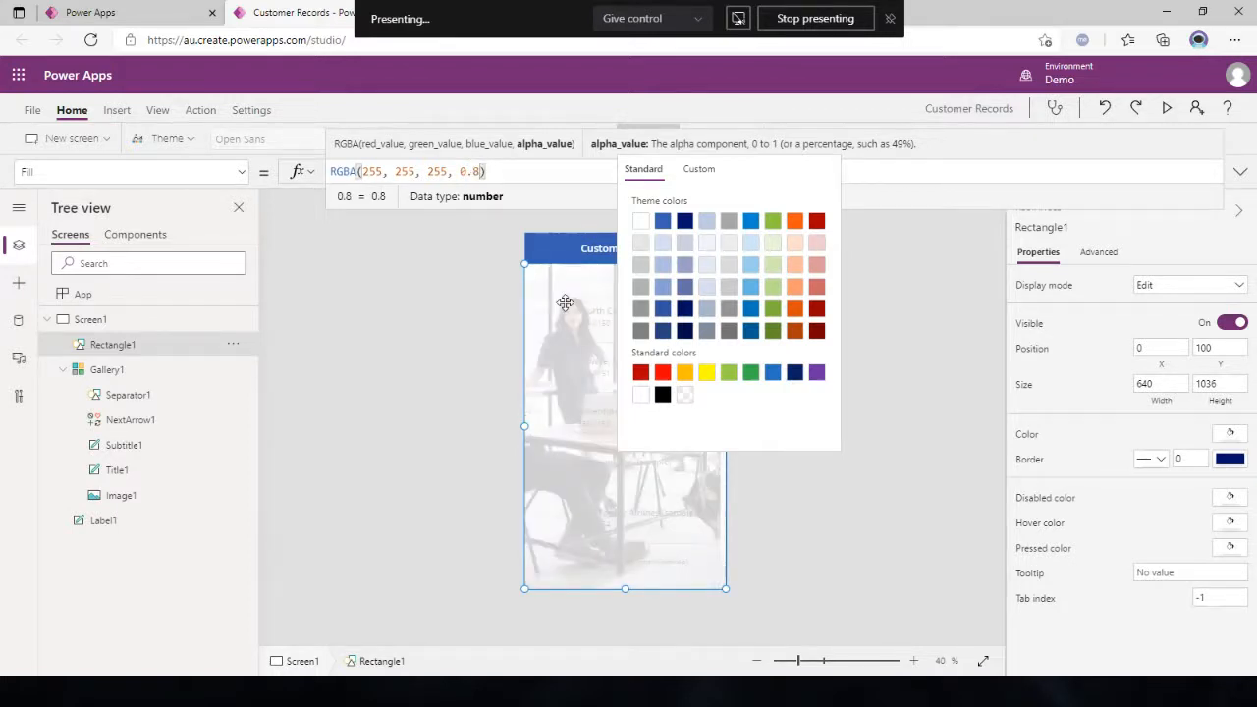
# - Send the white rectangle to the back, behind the gallery and the header label
pyautogui.click(232, 346)
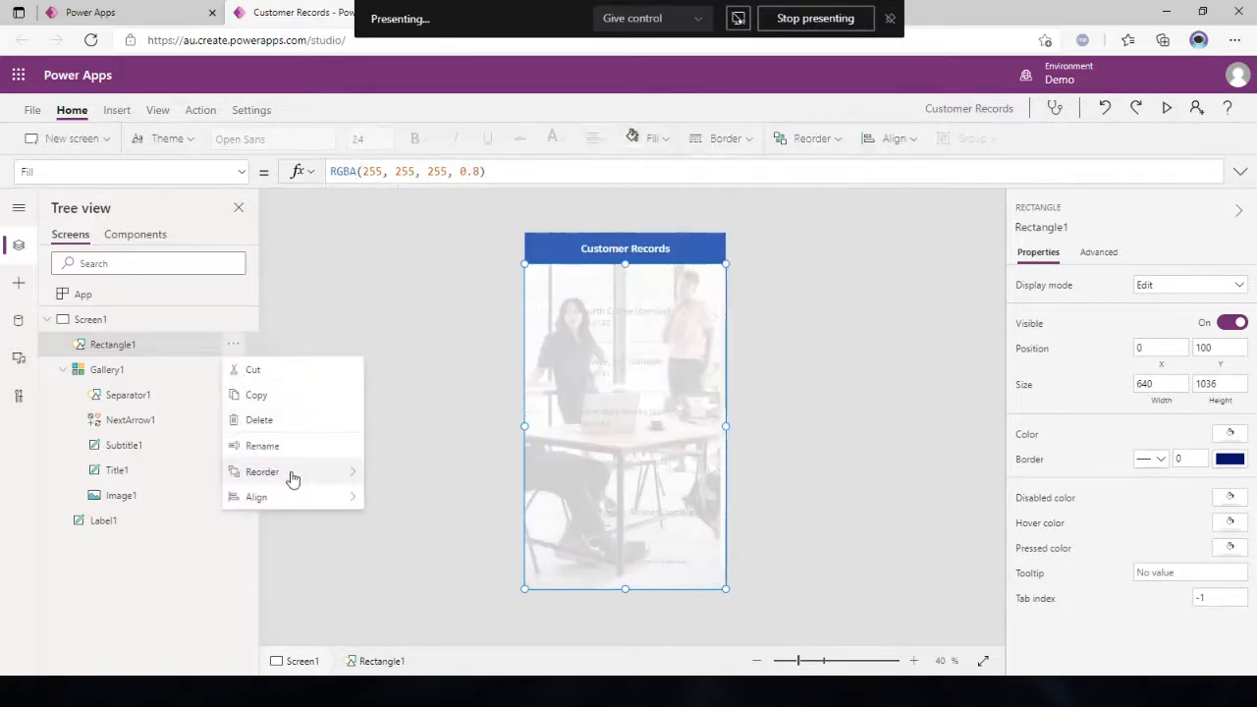
pyautogui.moveTo(289, 473)
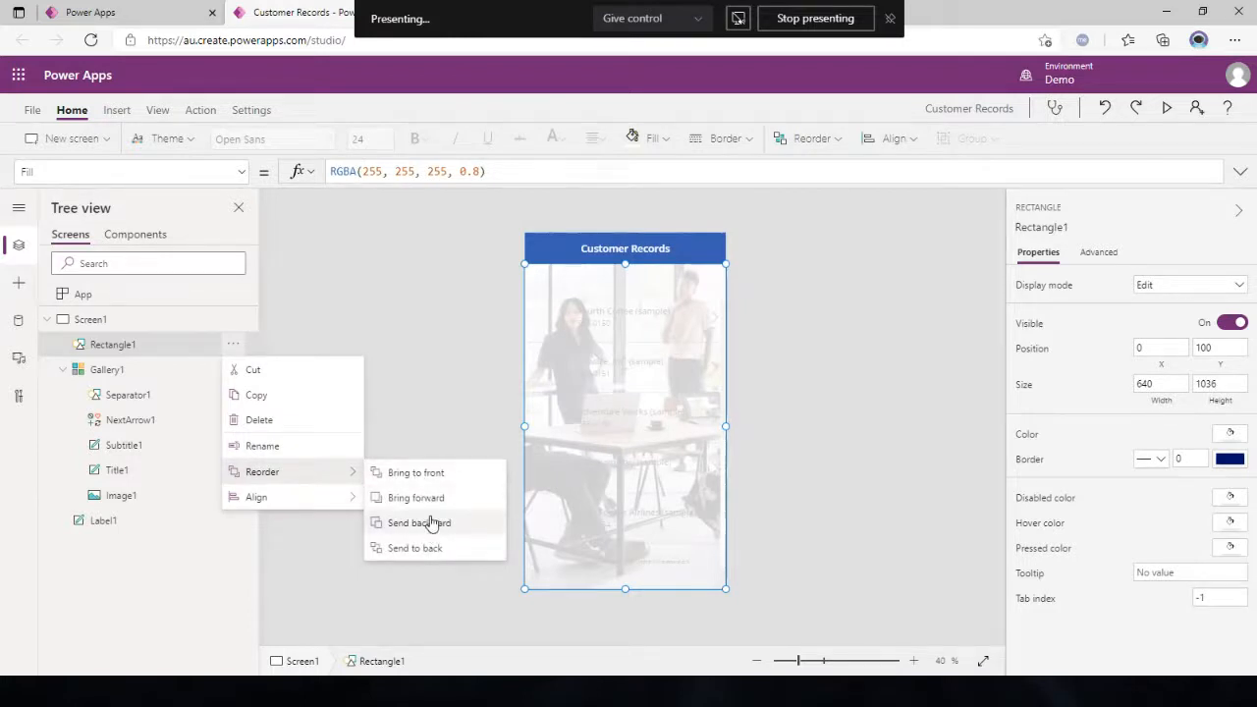
pyautogui.click(426, 547)
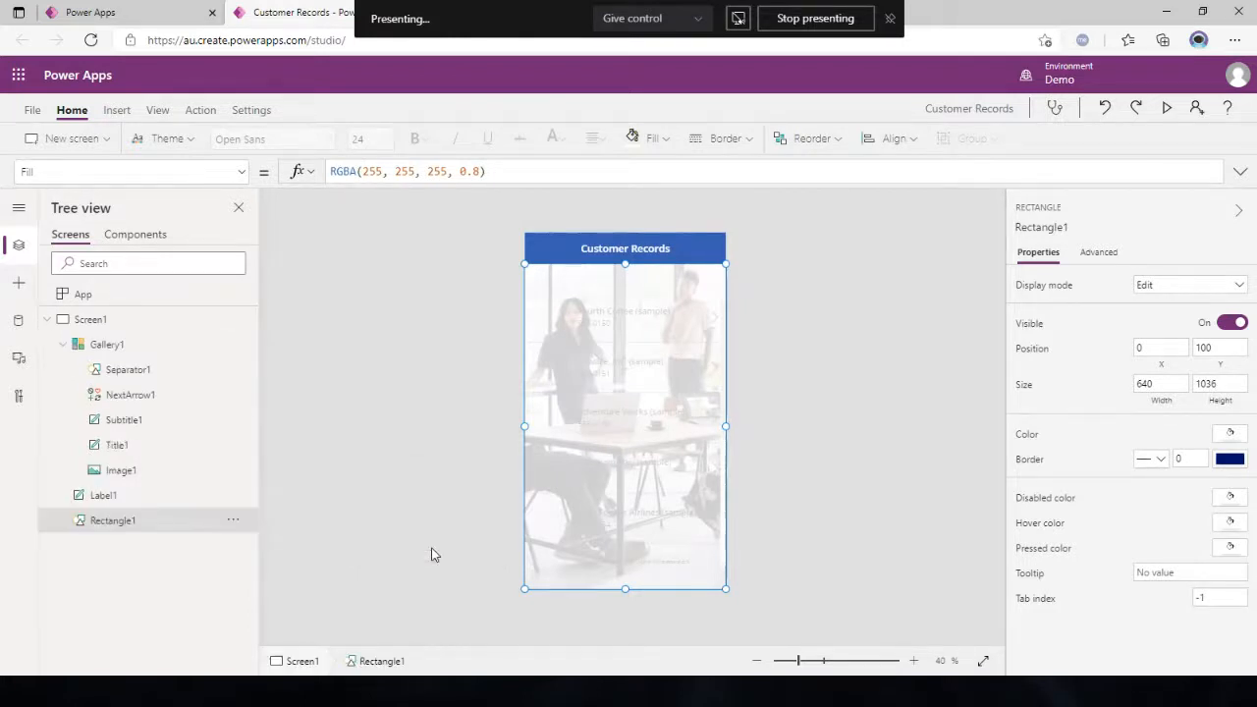
pyautogui.click(429, 435)
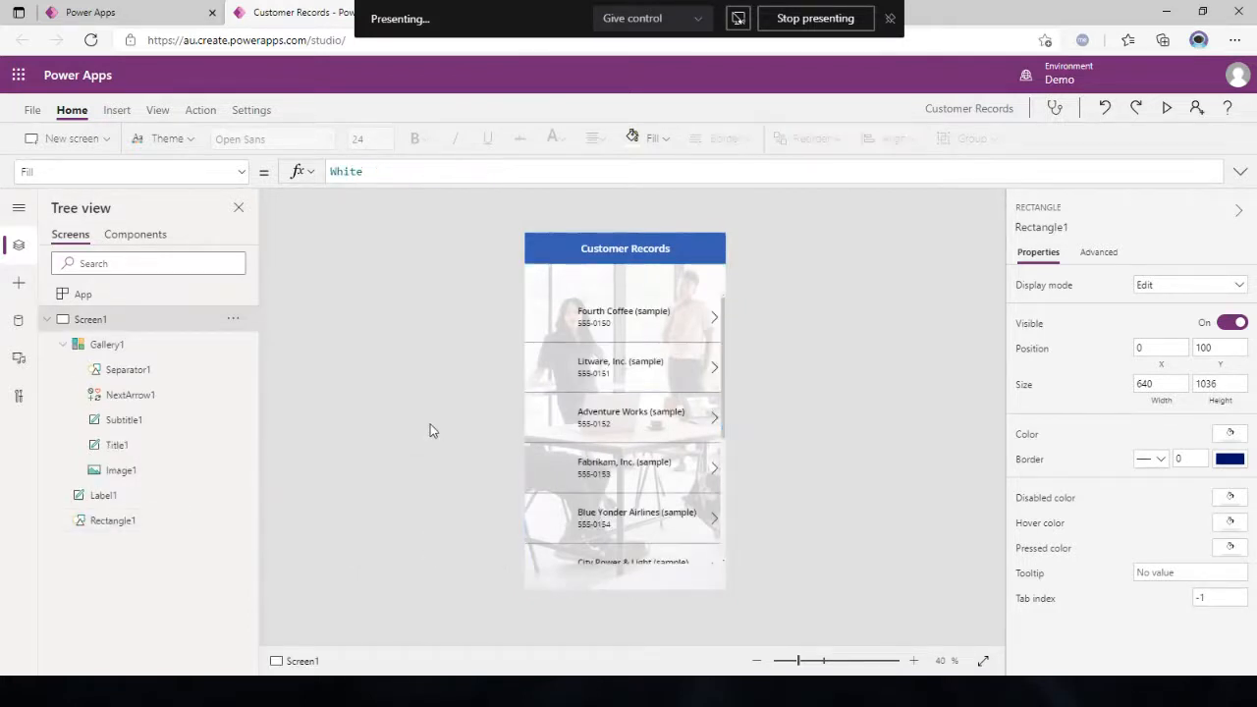
# - Extend the gallery's upper edge towards the header, to Y about 175 and a height of about 879
pyautogui.click(125, 344)
pyautogui.click(447, 487)
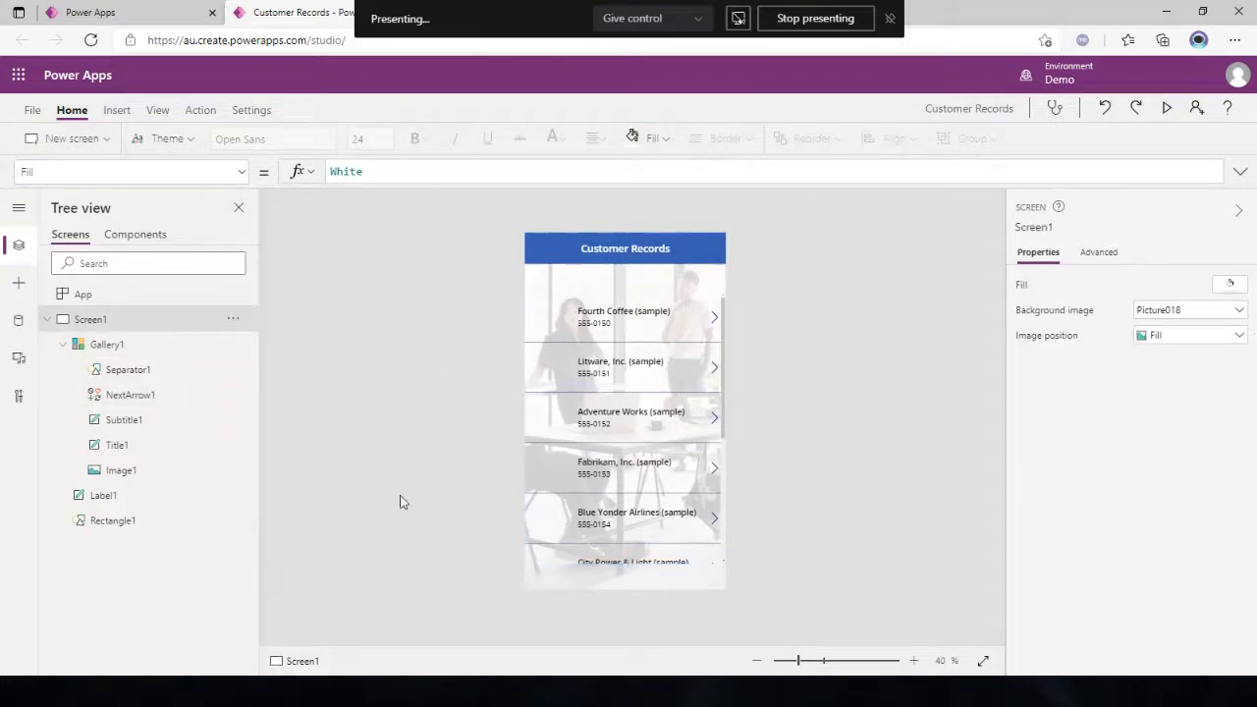
pyautogui.click(603, 381)
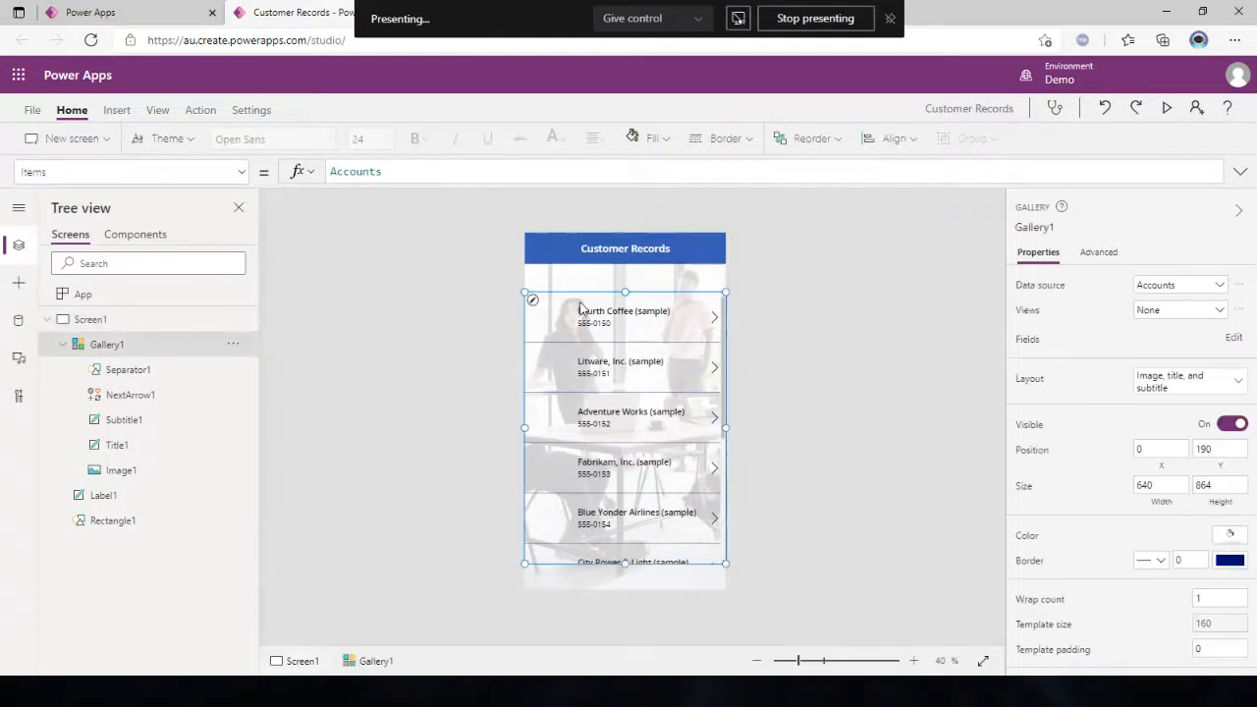
pyautogui.moveTo(627, 286); pyautogui.dragTo(626, 281)
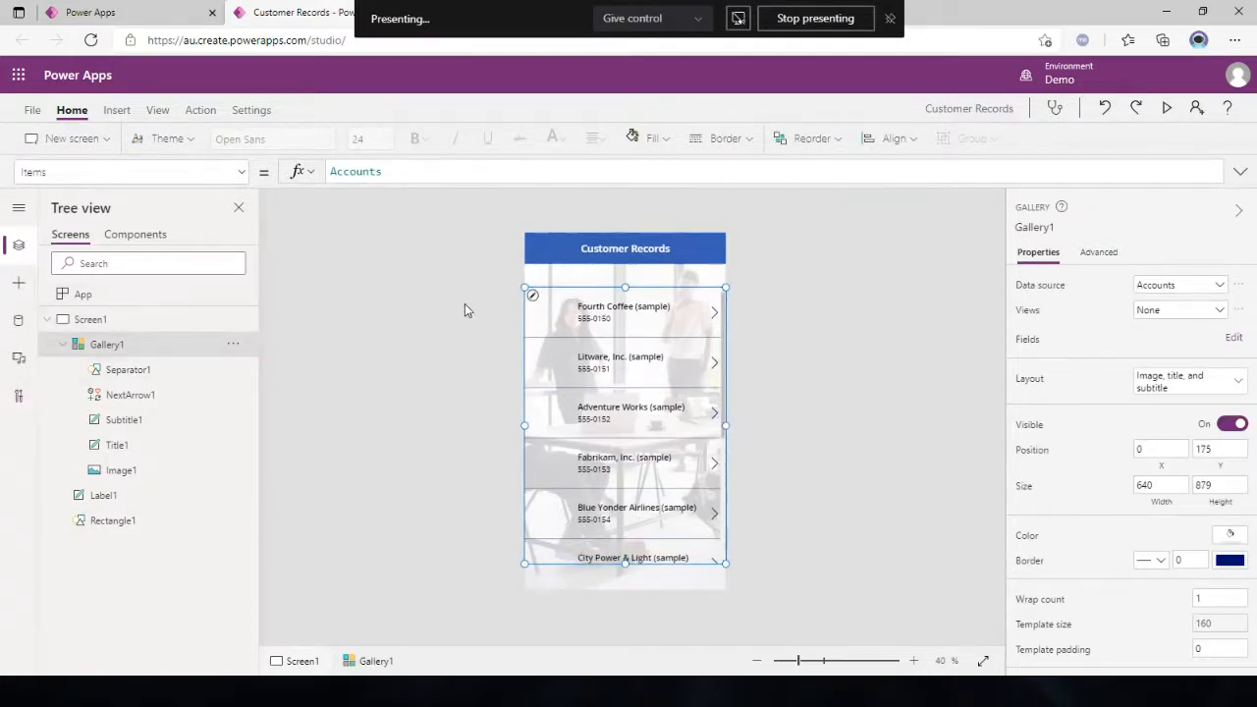
pyautogui.click(489, 324)
pyautogui.hotkey('ctrl', 'z')
pyautogui.click(436, 374)
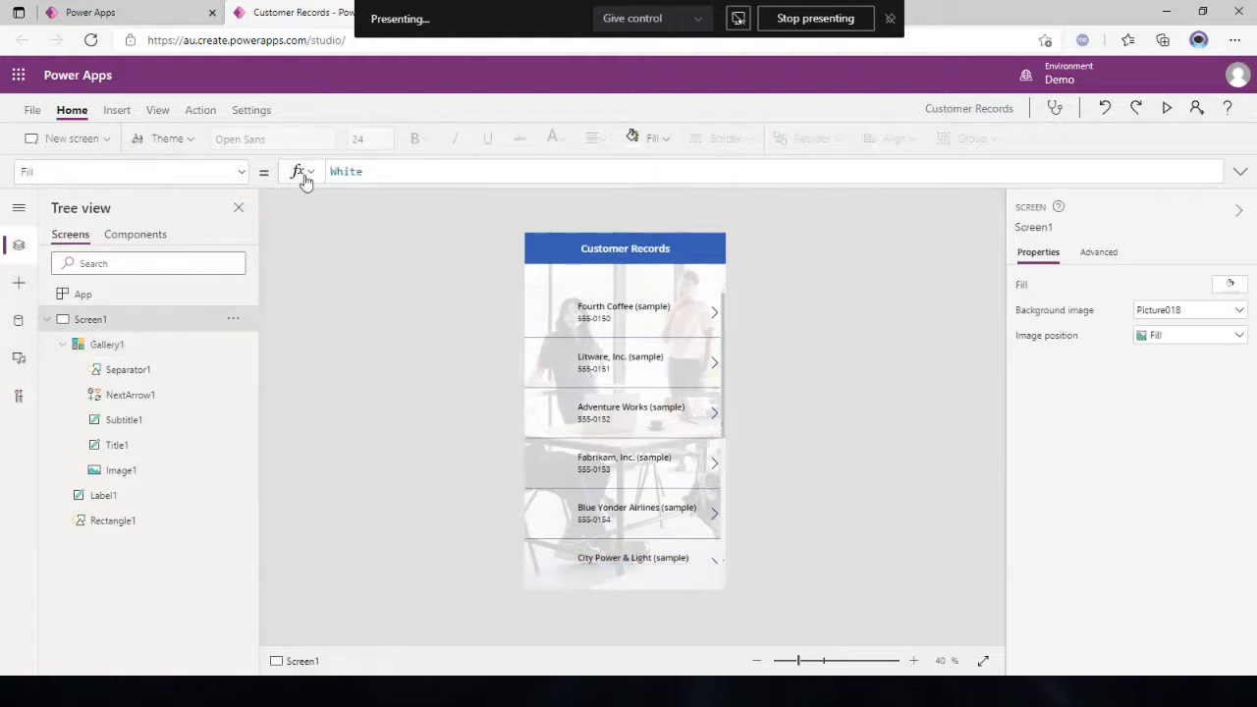
# - Check the gallery, header label and background rectangle in turn, and view the Accounts data source's connection details
pyautogui.click(245, 342)
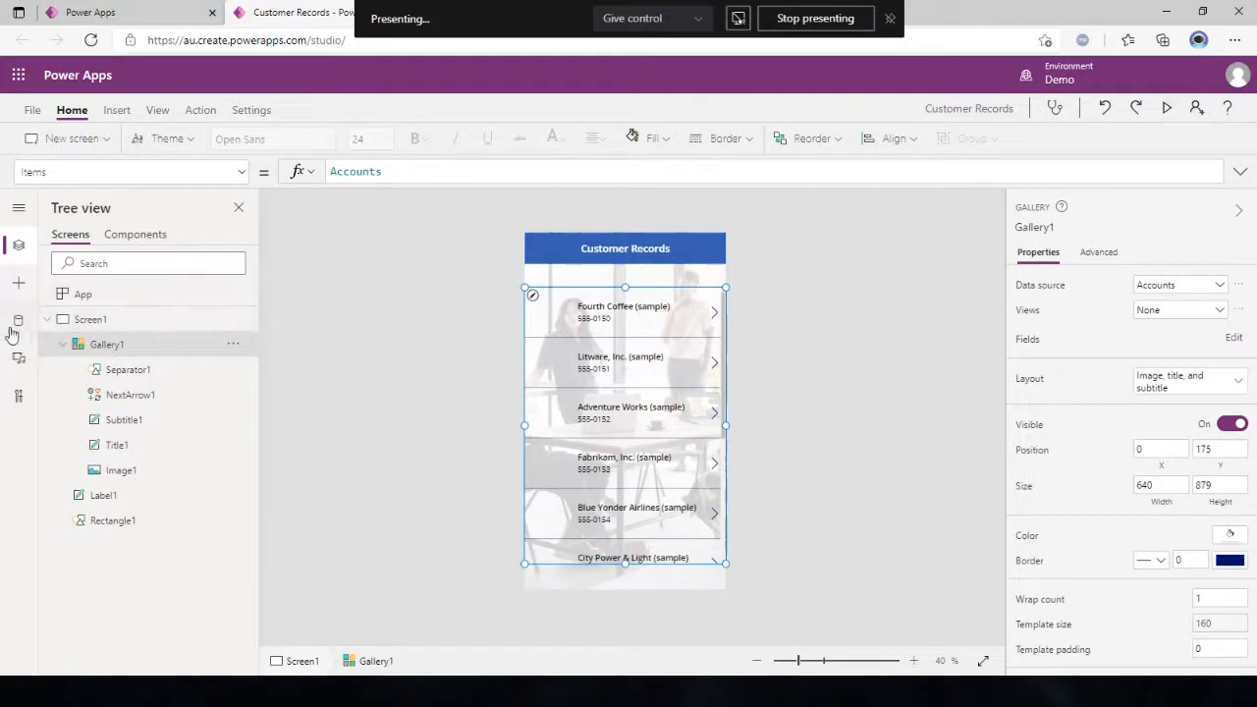
pyautogui.click(505, 249)
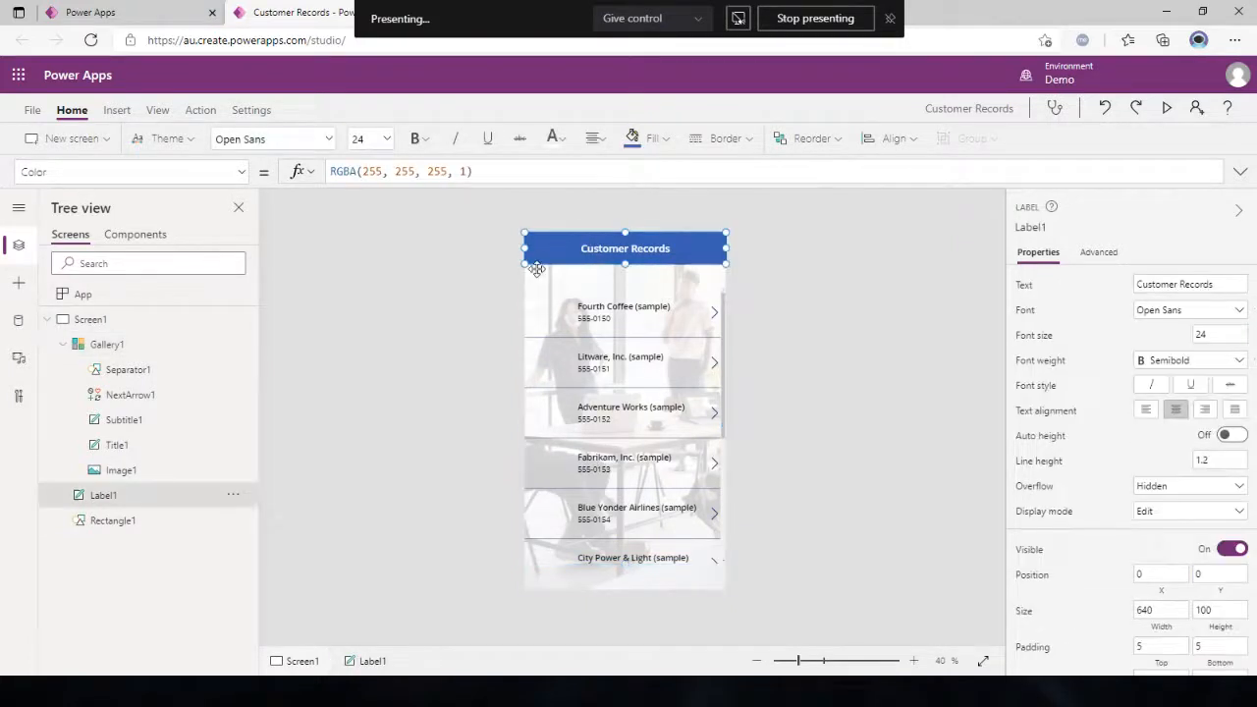
pyautogui.click(534, 268)
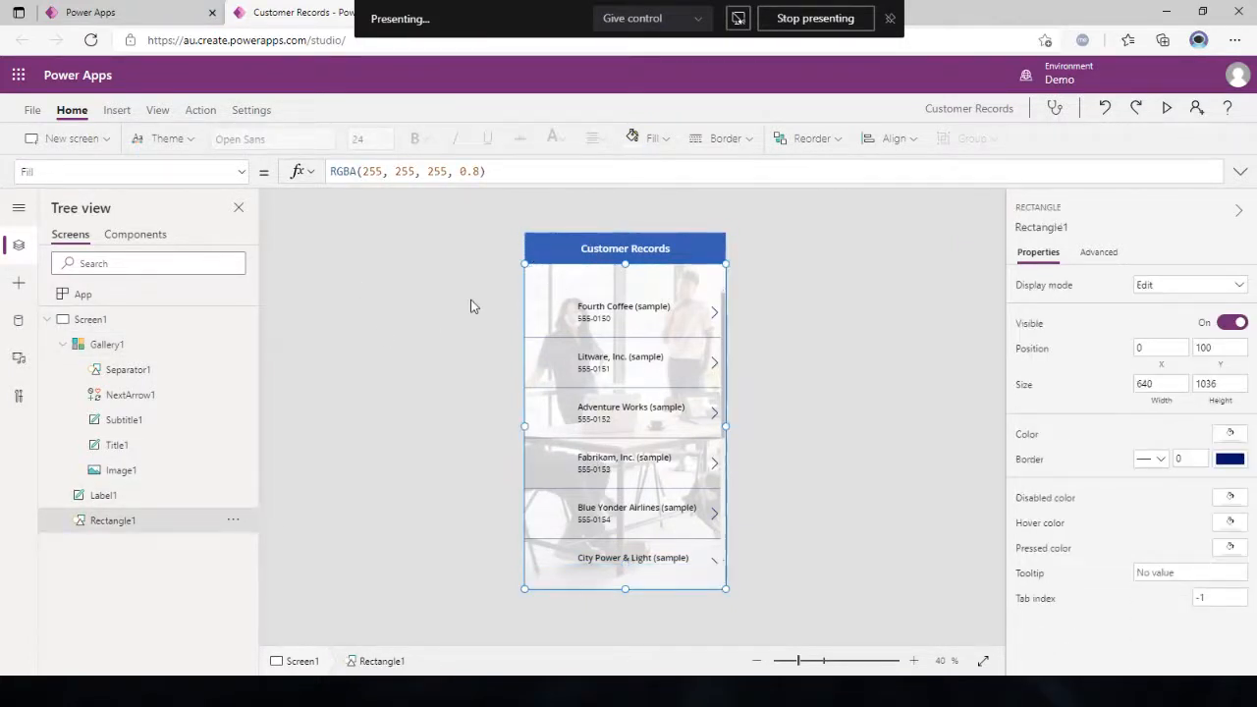
pyautogui.click(551, 254)
pyautogui.click(574, 379)
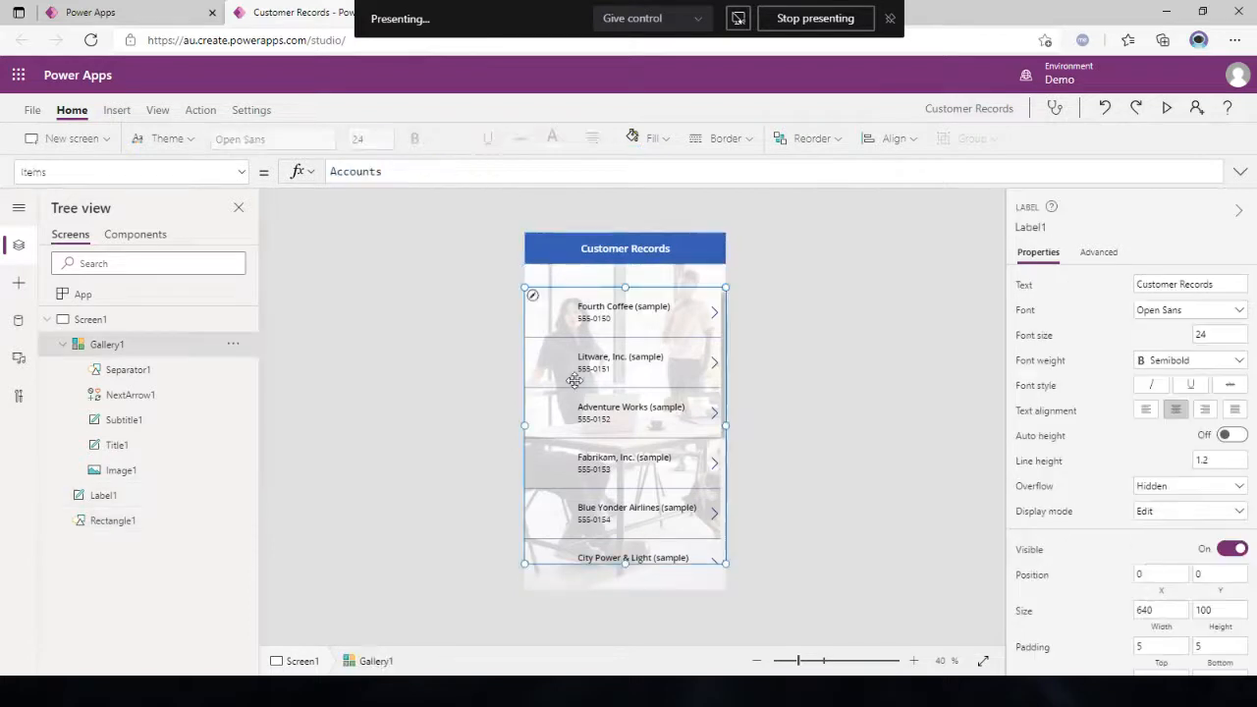
pyautogui.click(17, 320)
pyautogui.moveTo(203, 311)
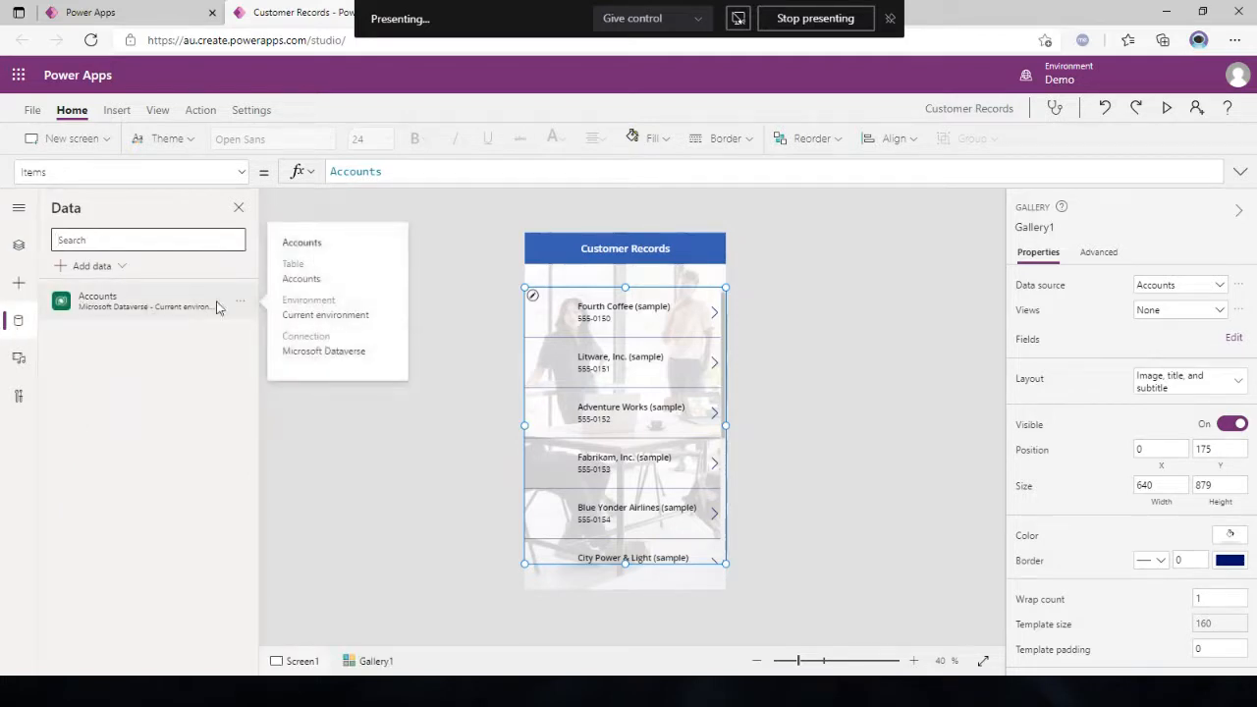
# - Browse the Text function list for the phone number label in the gallery's first item
pyautogui.click(468, 286)
pyautogui.click(609, 318)
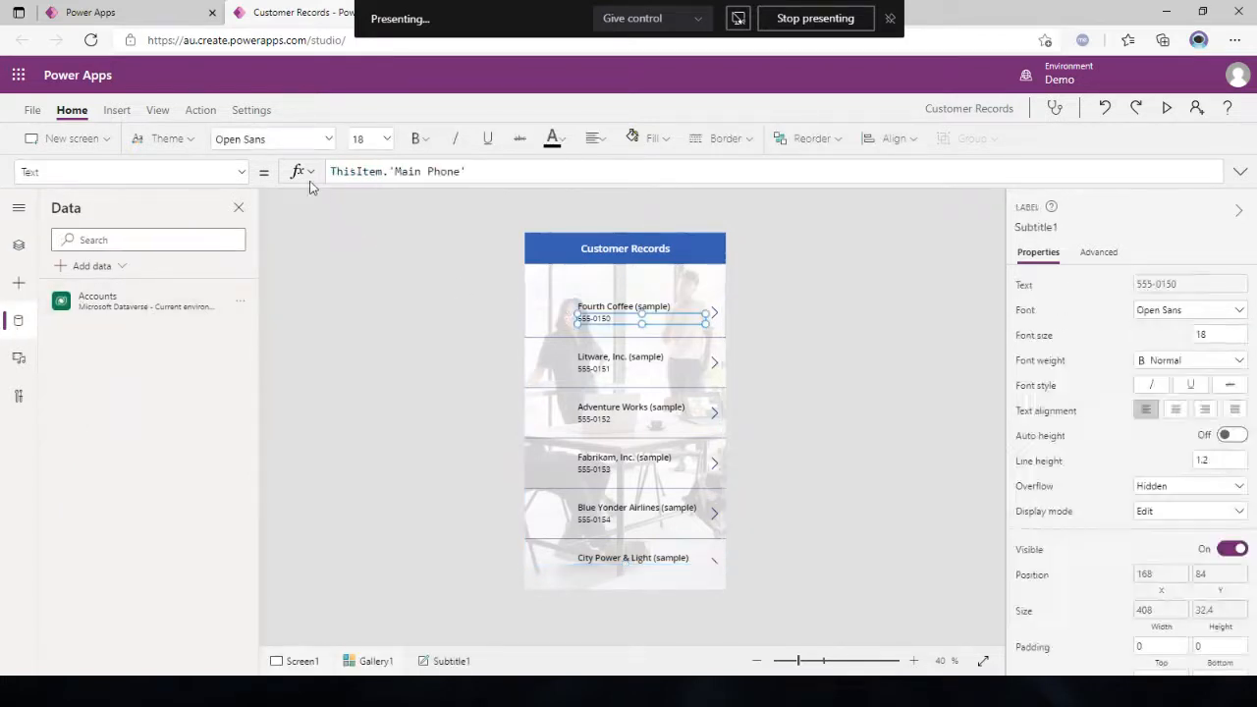
pyautogui.click(300, 171)
pyautogui.scroll(-2, 418, 314)
pyautogui.scroll(2, 419, 316)
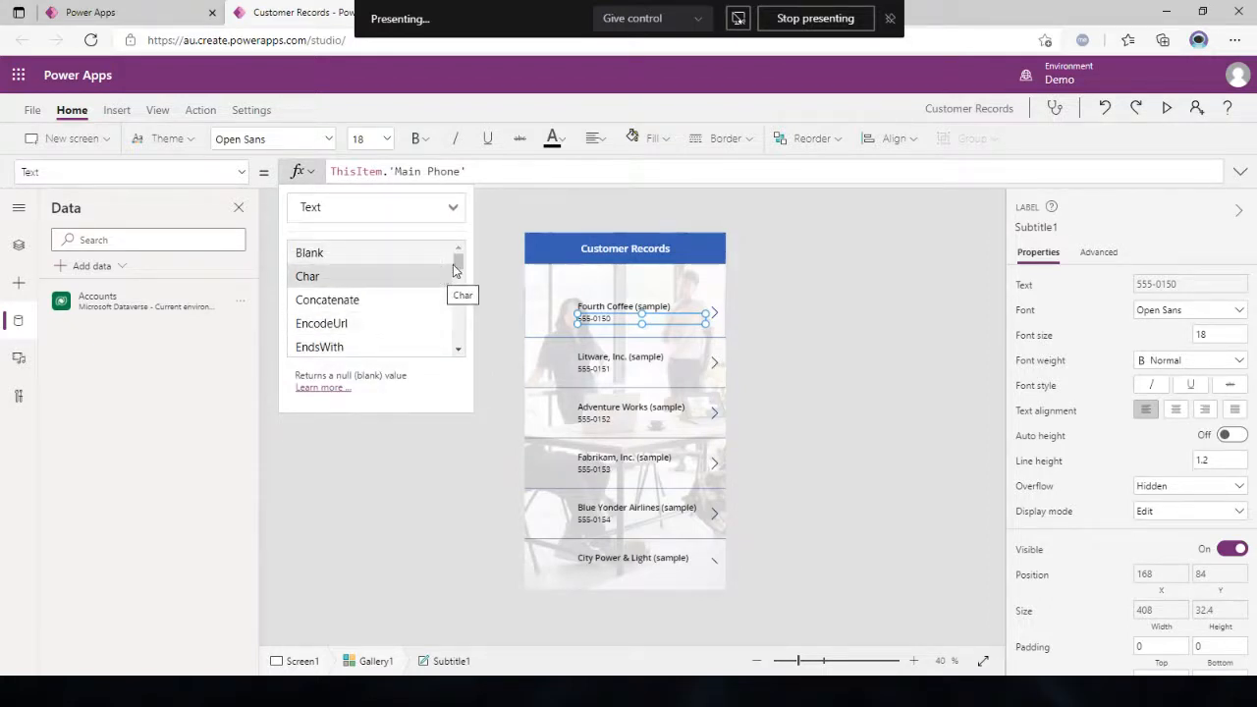
pyautogui.moveTo(458, 262)
pyautogui.mouseDown()
pyautogui.moveTo(459, 297)
pyautogui.moveTo(458, 259)
pyautogui.mouseUp()
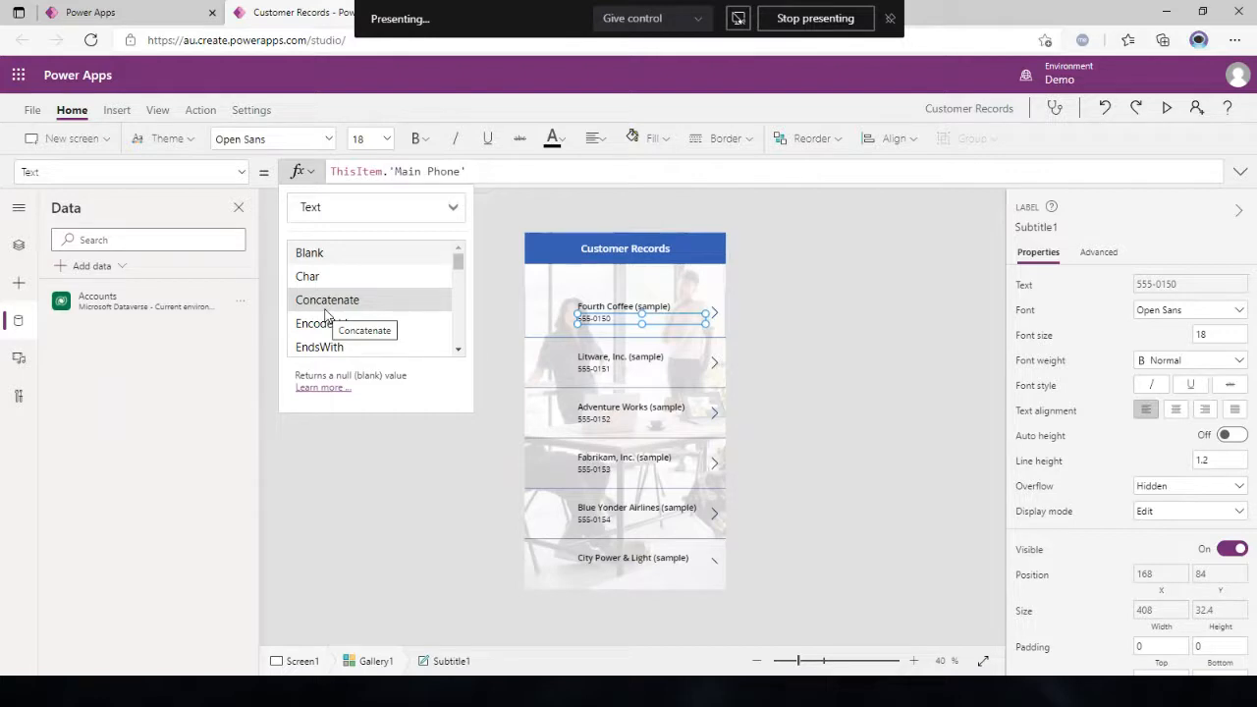
pyautogui.moveTo(459, 260)
pyautogui.mouseDown()
pyautogui.moveTo(460, 278)
pyautogui.moveTo(462, 243)
pyautogui.mouseUp()
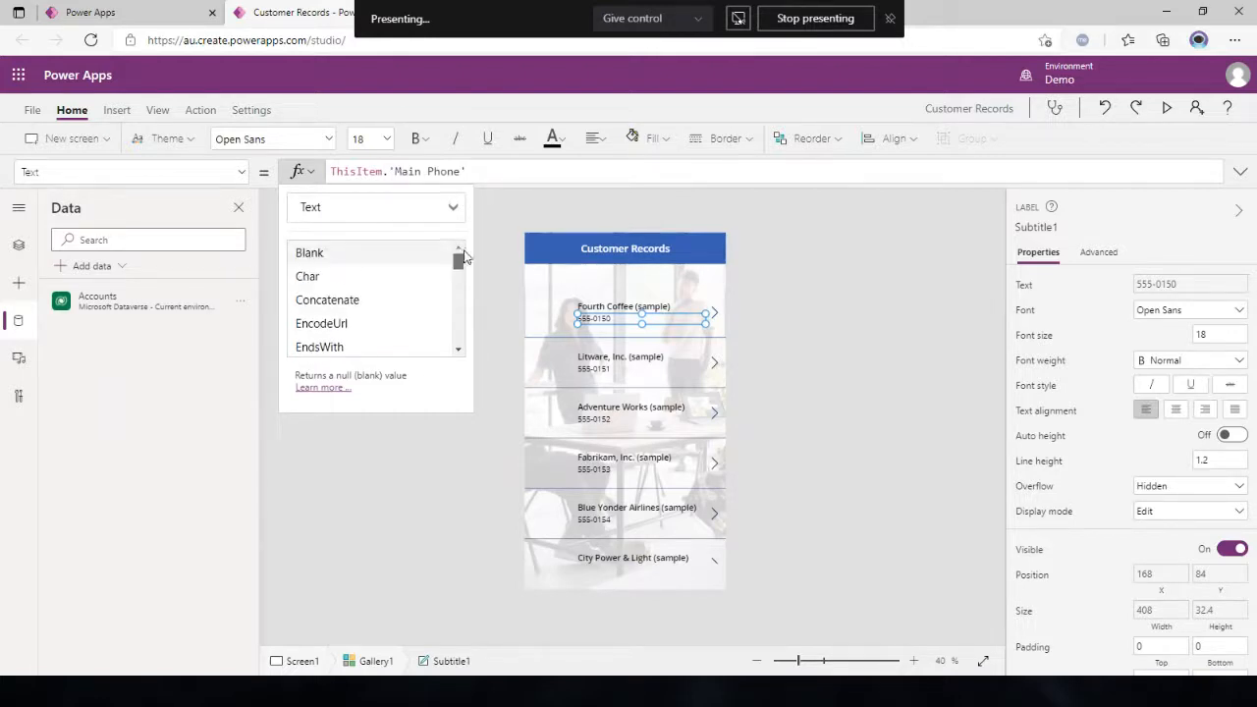
pyautogui.click(505, 216)
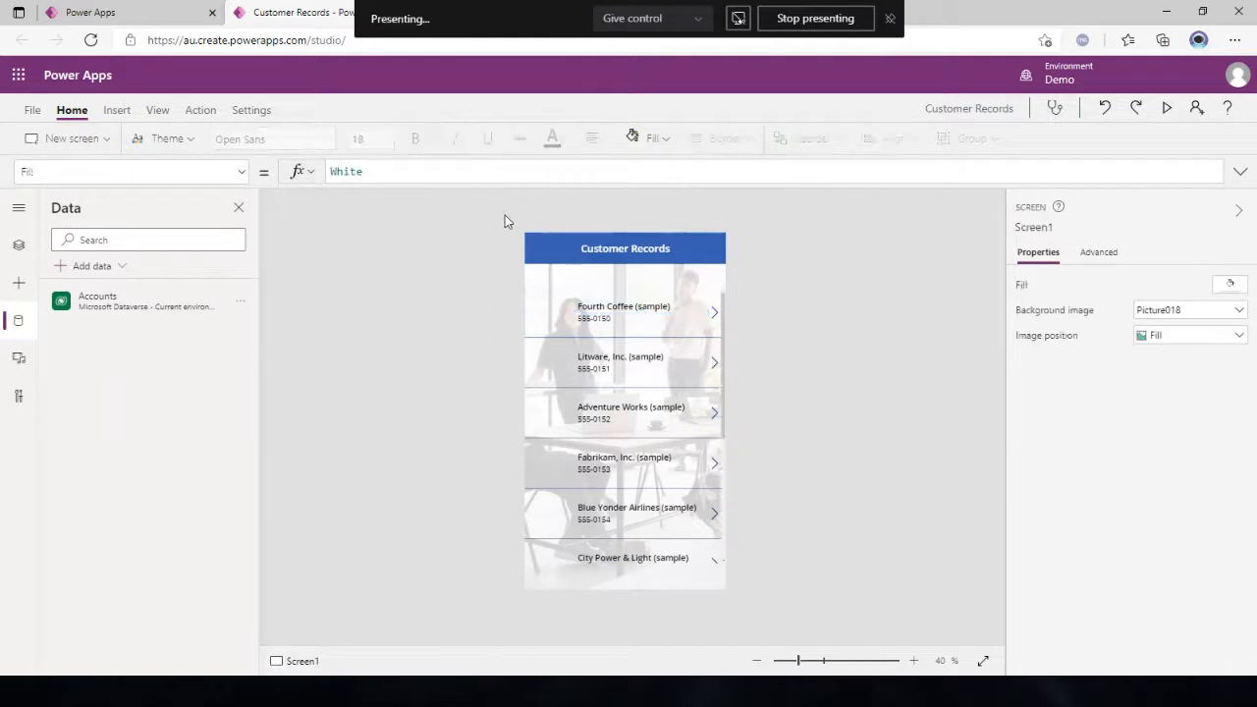
# - Inspect the gallery's Items formula and the connection details of the Accounts data source
pyautogui.click(634, 400)
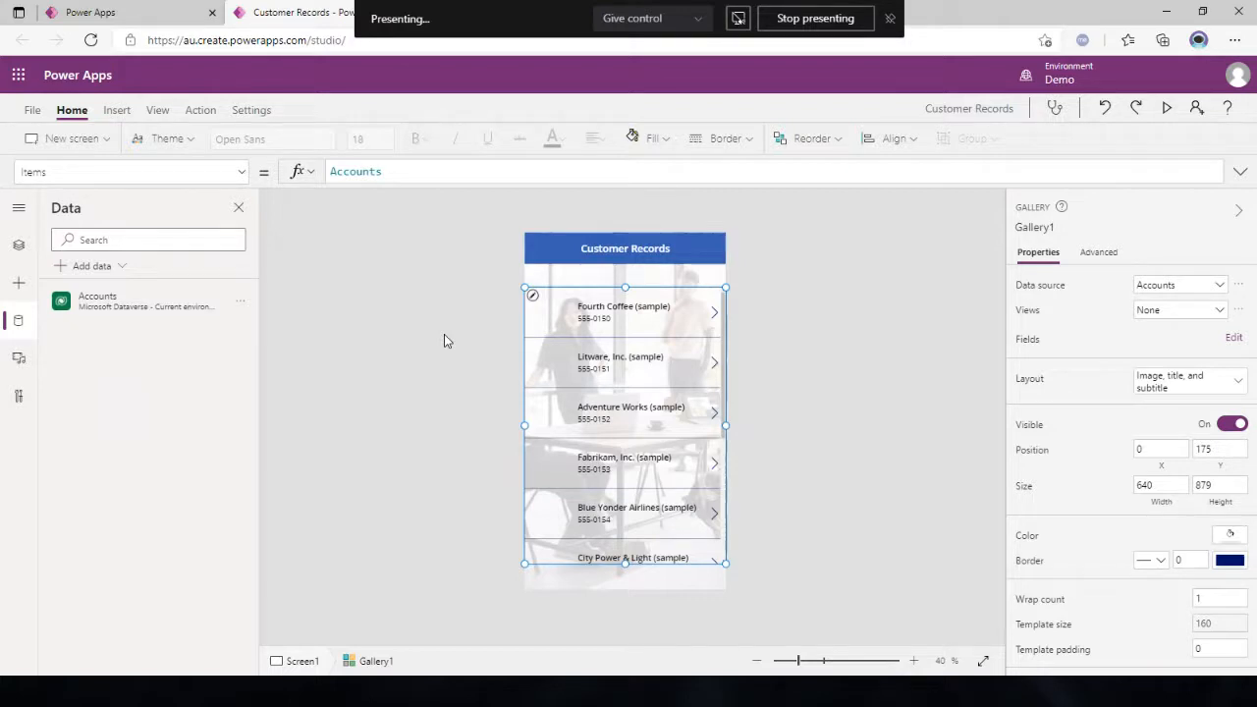
pyautogui.moveTo(71, 313)
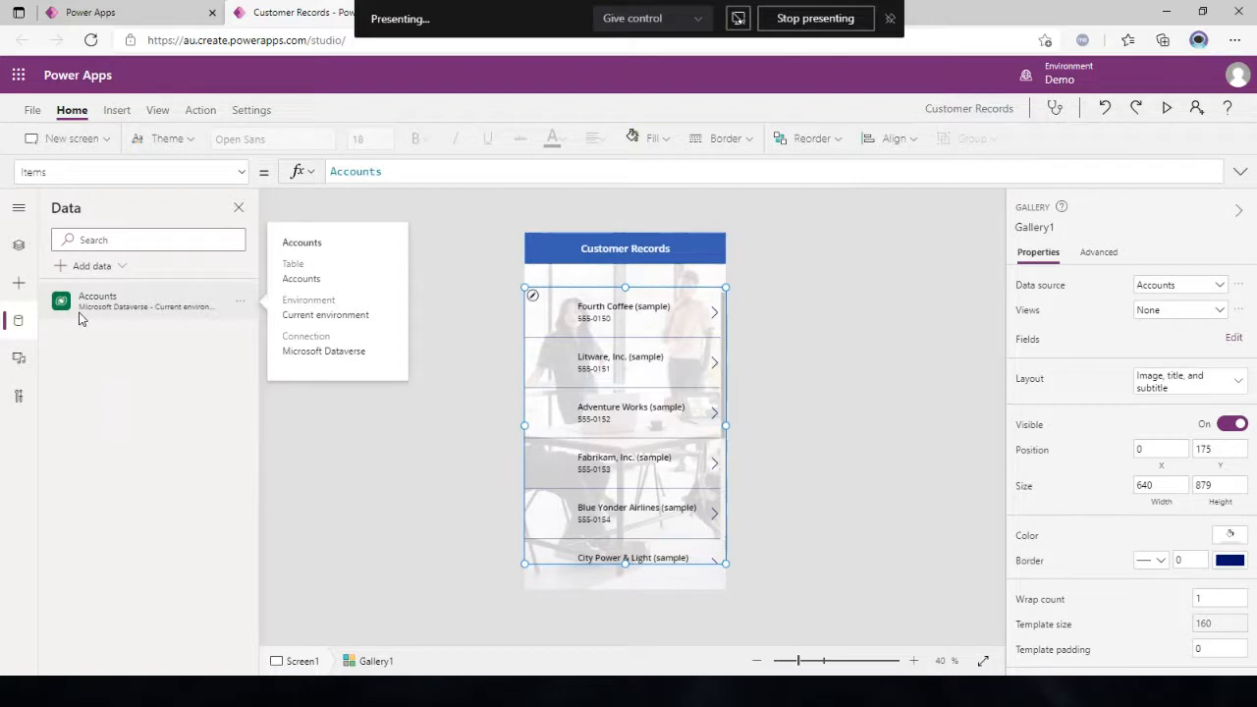
pyautogui.click(450, 255)
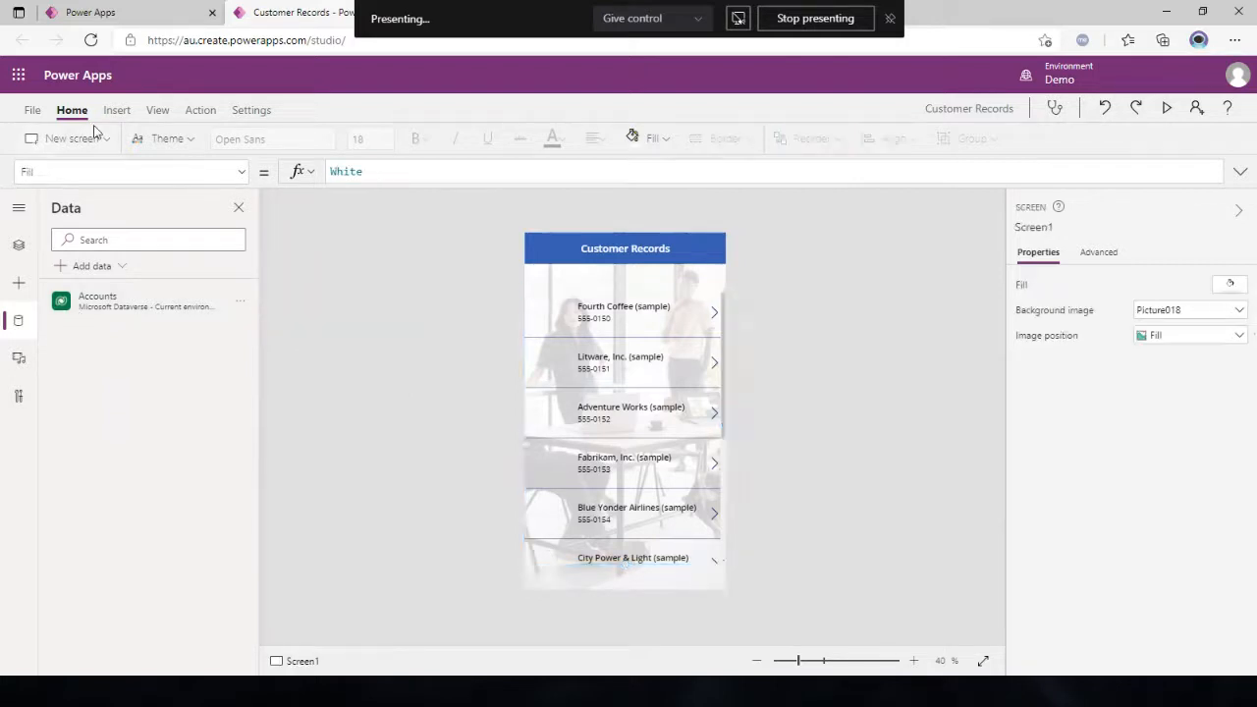
pyautogui.click(700, 394)
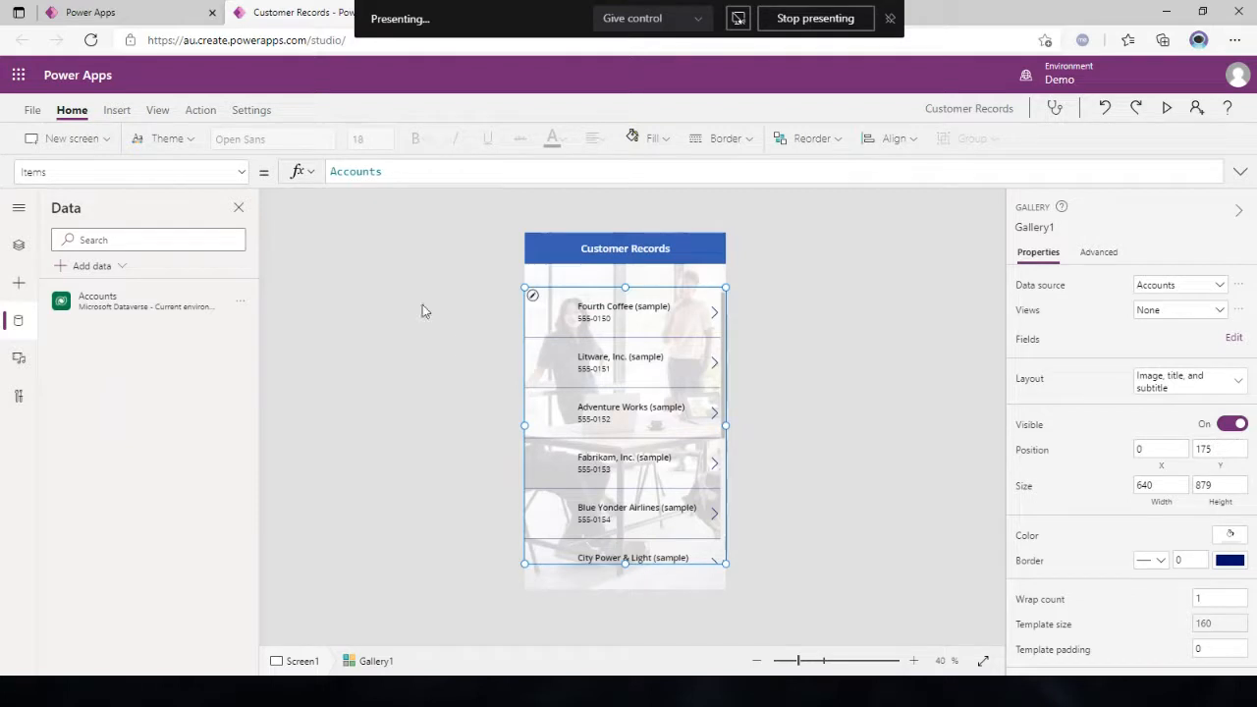
# - Insert a text input between the header and the gallery, at about X 17, Y 105, spanning most of the screen width
pyautogui.click(120, 111)
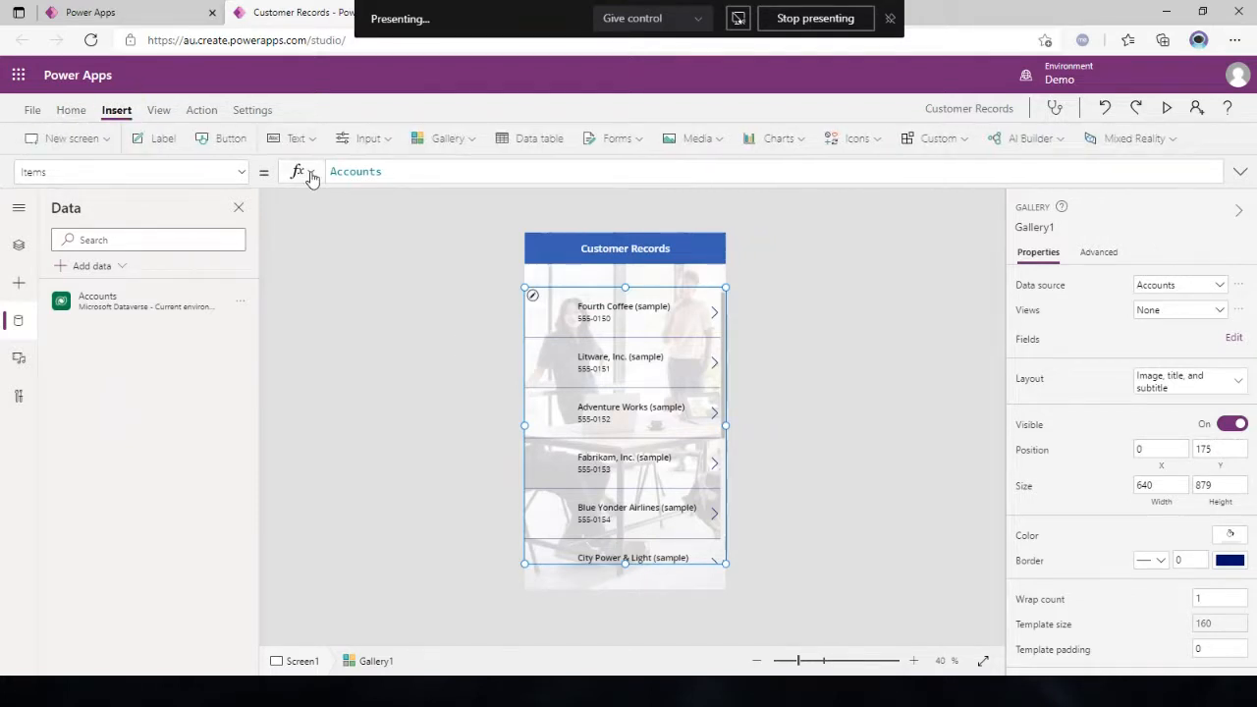
pyautogui.click(374, 146)
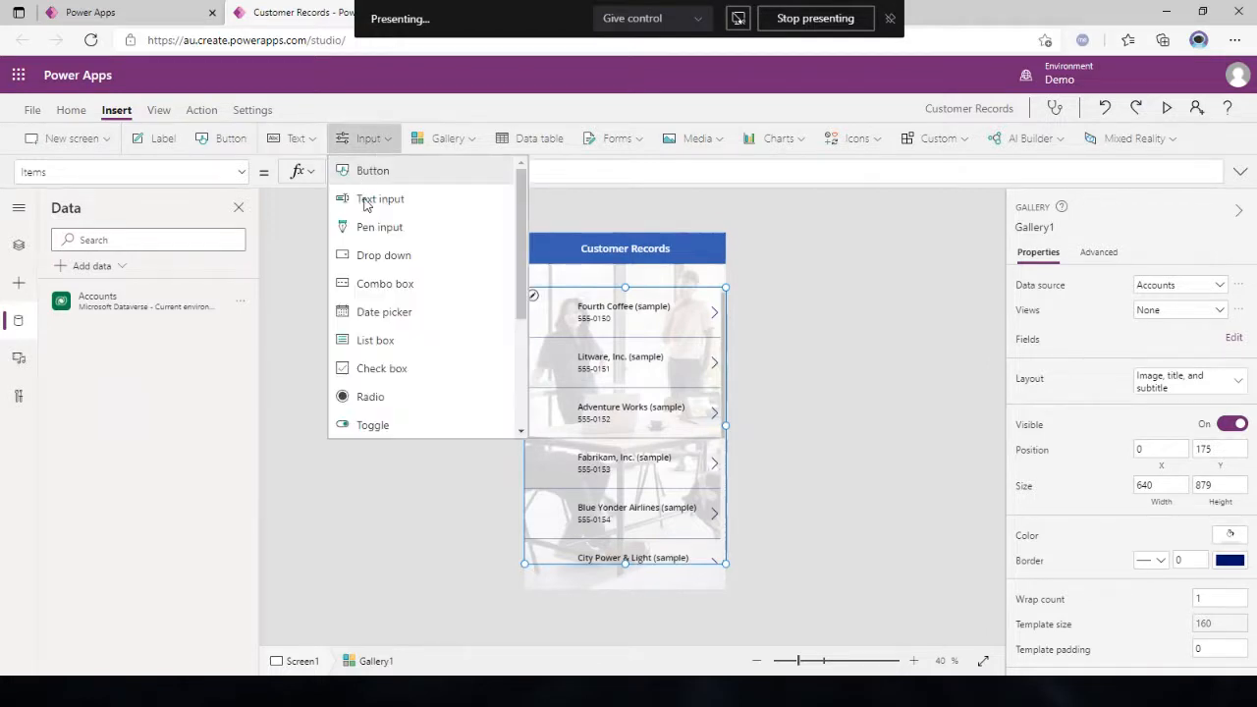
pyautogui.click(504, 251)
pyautogui.moveTo(559, 259); pyautogui.dragTo(553, 280)
pyautogui.moveTo(706, 286); pyautogui.dragTo(712, 288)
# - Clear the text input's default value and set its hint text to "Search customer"
pyautogui.moveTo(1200, 285); pyautogui.dragTo(1062, 284)
pyautogui.press('BackSpace')
pyautogui.click(1162, 334)
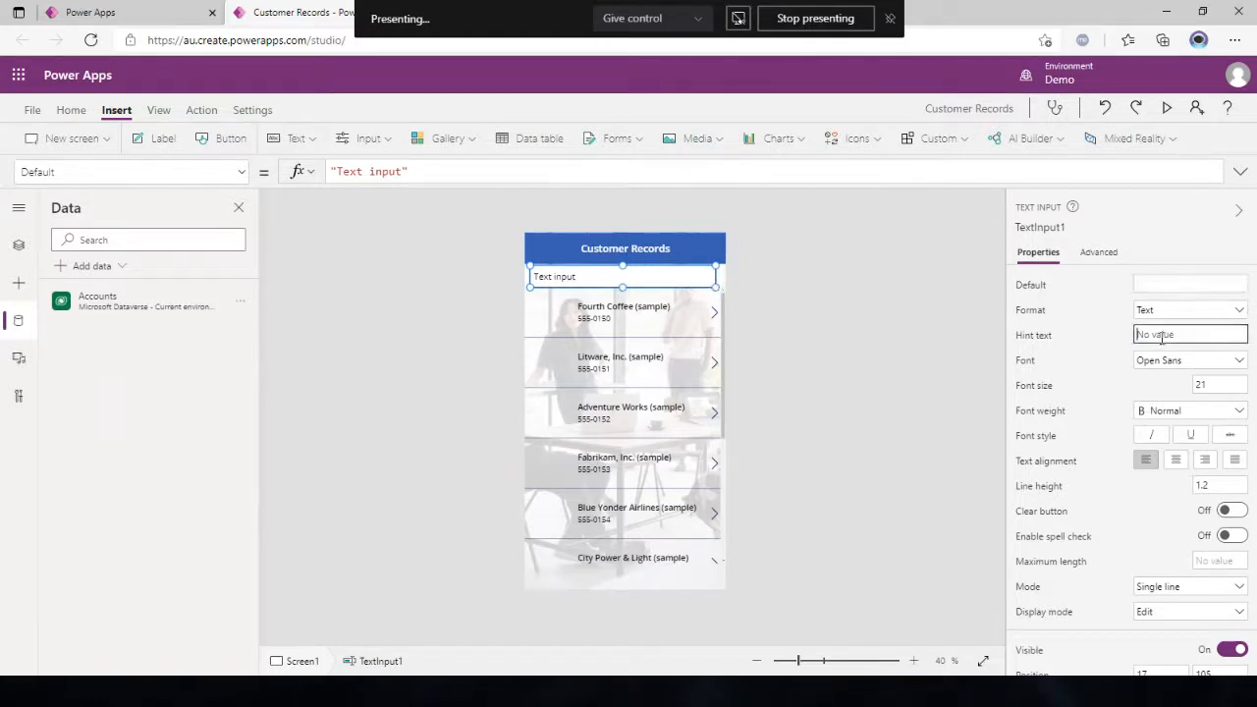
pyautogui.write('Search custome')
# - Turn on the clear button for the customer search input
pyautogui.click(882, 315)
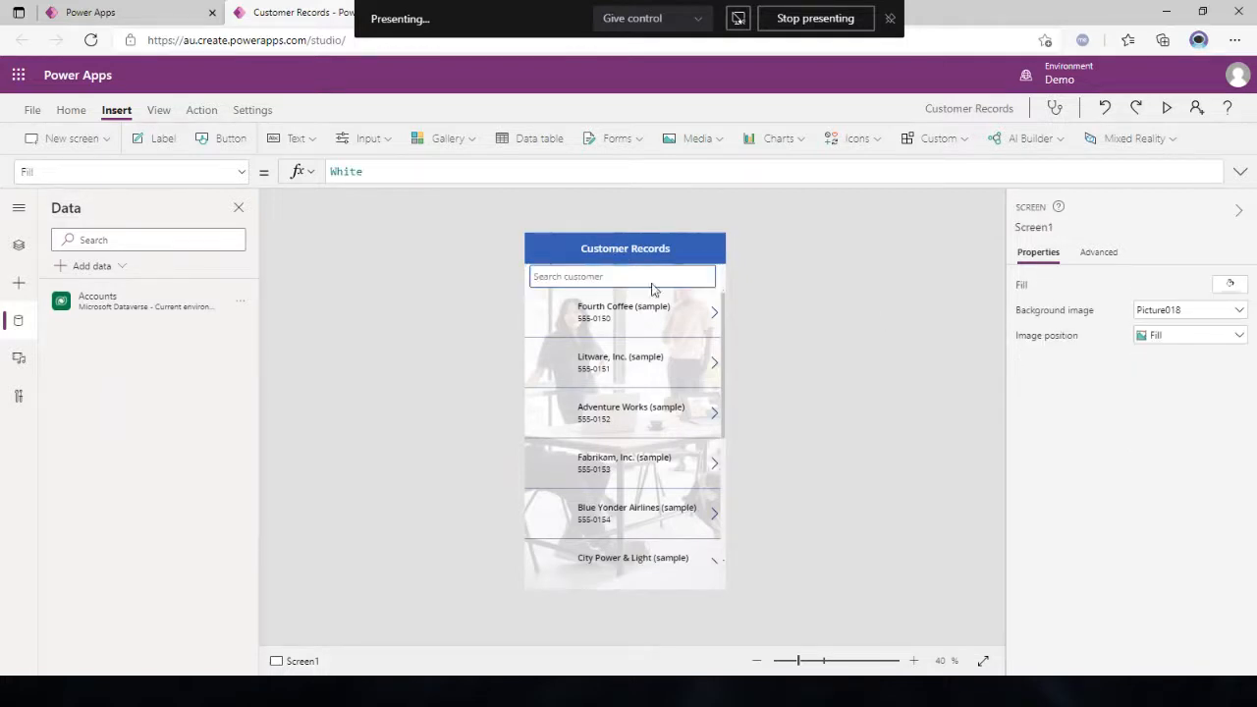
pyautogui.click(652, 284)
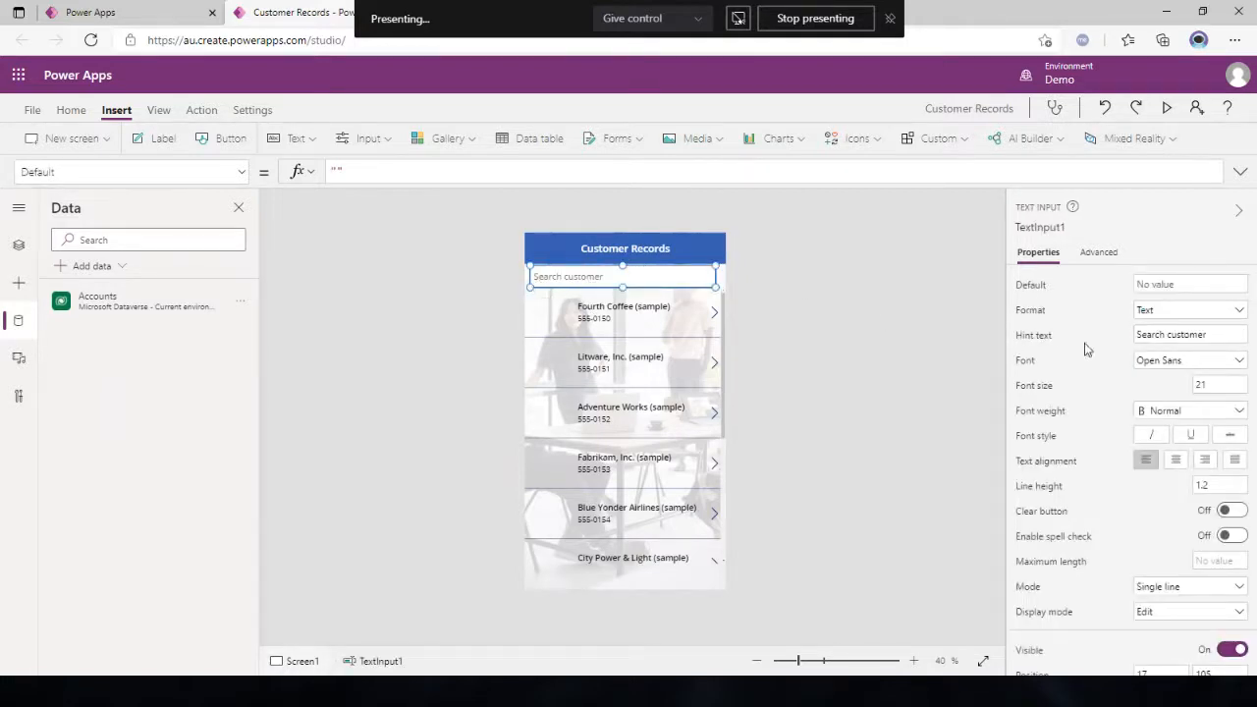
pyautogui.click(1232, 511)
# - Wrap the gallery's Items source in a Search function on Accounts, with TextInput1.Text as the search text
pyautogui.click(632, 337)
pyautogui.click(633, 439)
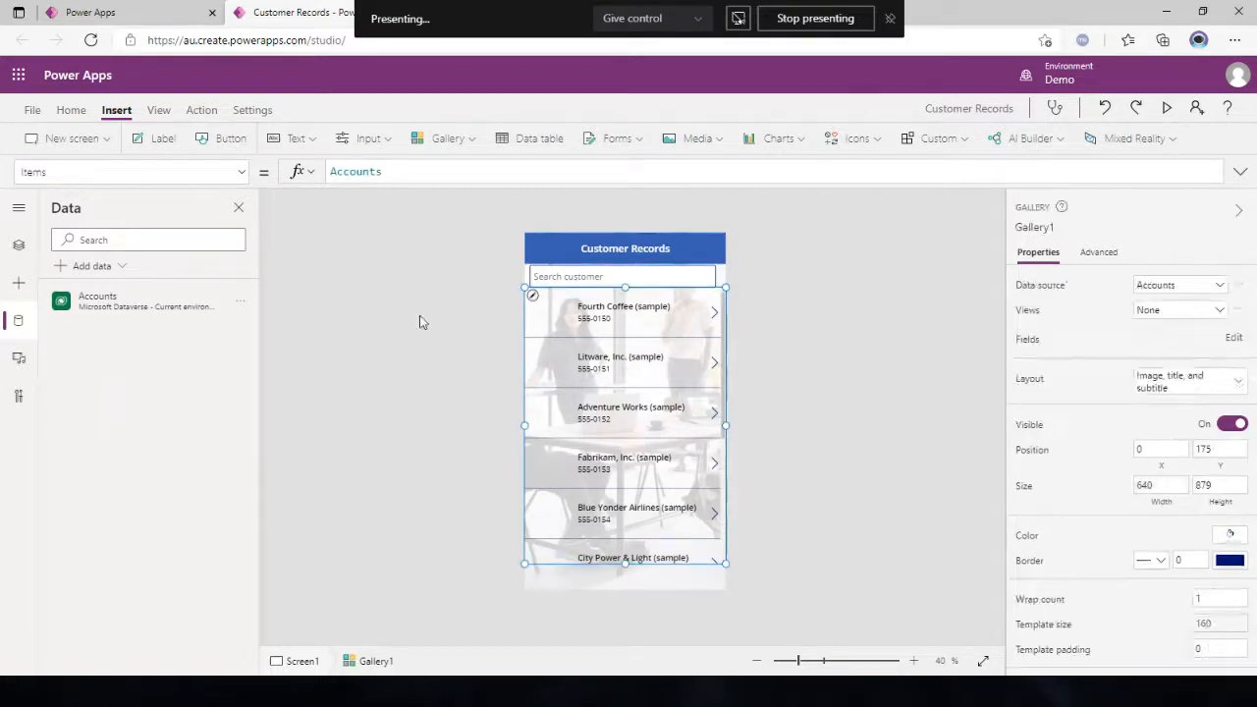
pyautogui.click(353, 172)
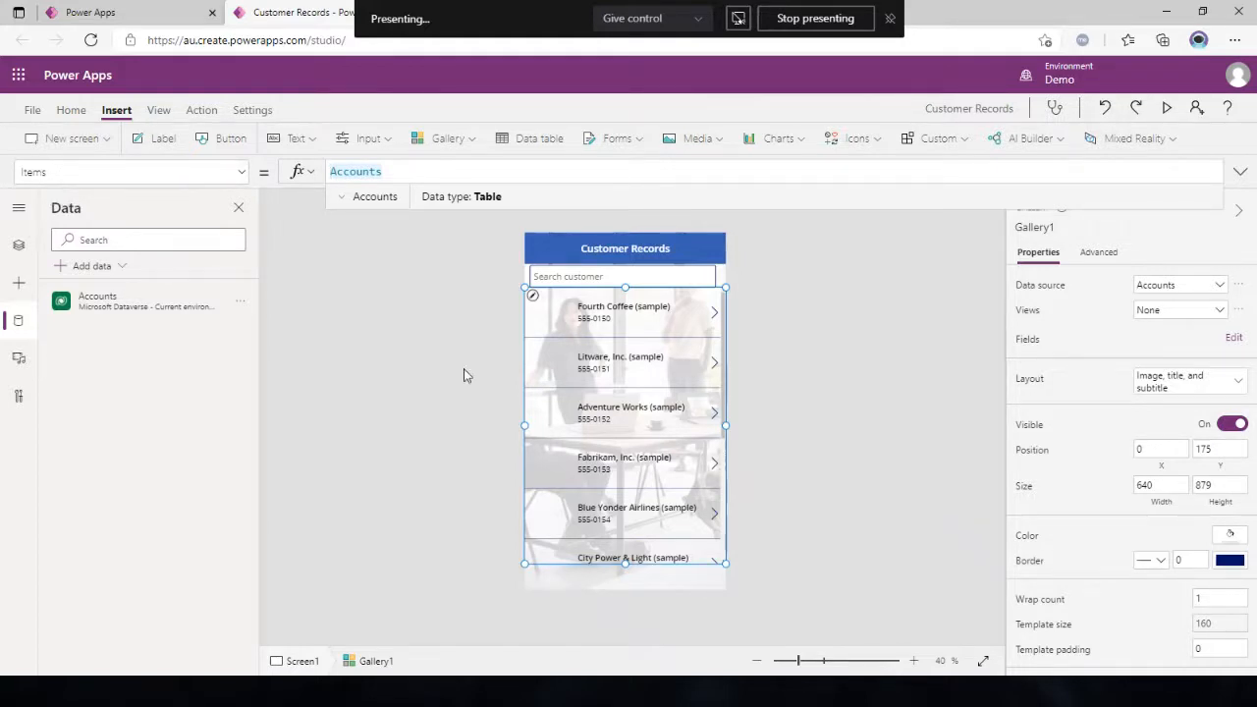
pyautogui.write('Search(')
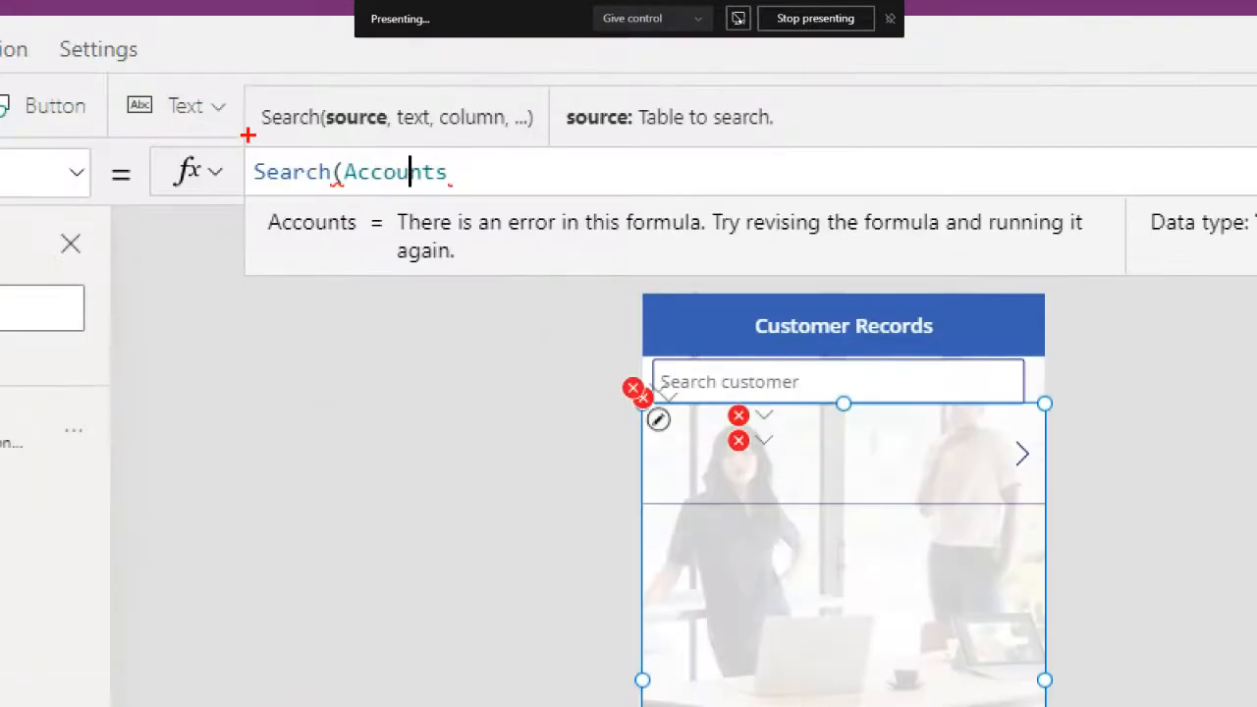
pyautogui.moveTo(327, 154); pyautogui.dragTo(540, 136)
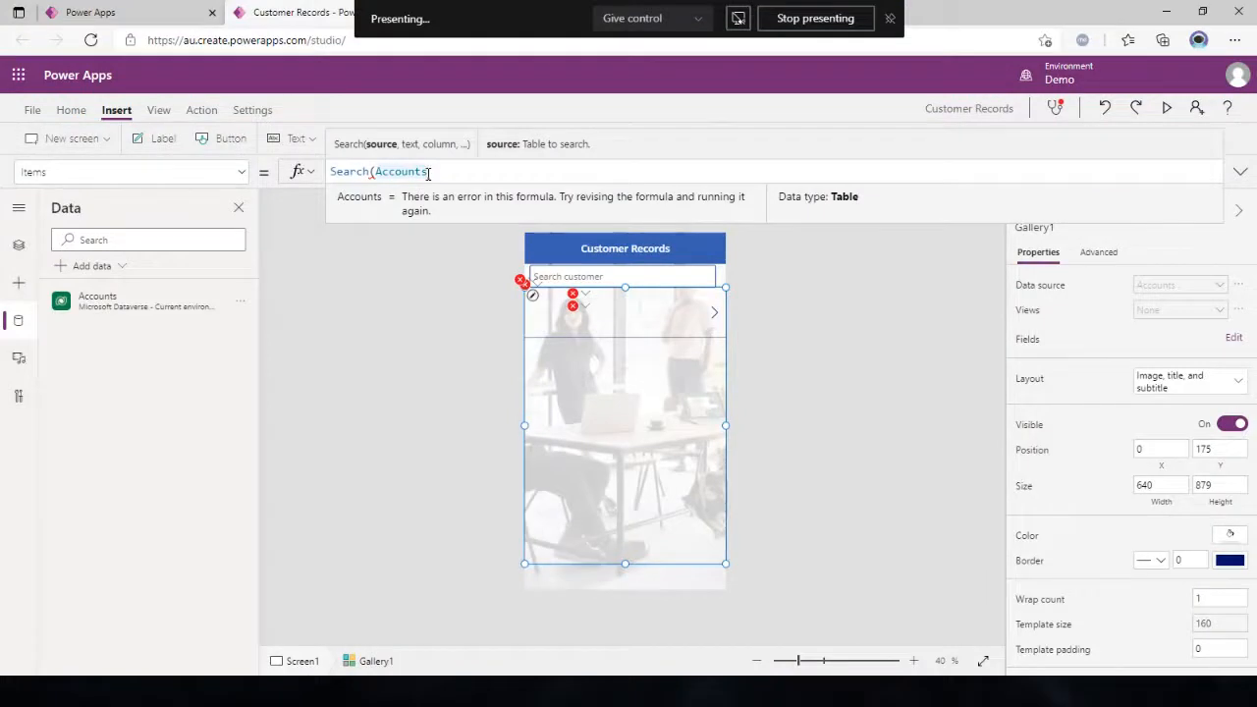
pyautogui.write(', TextInput1')
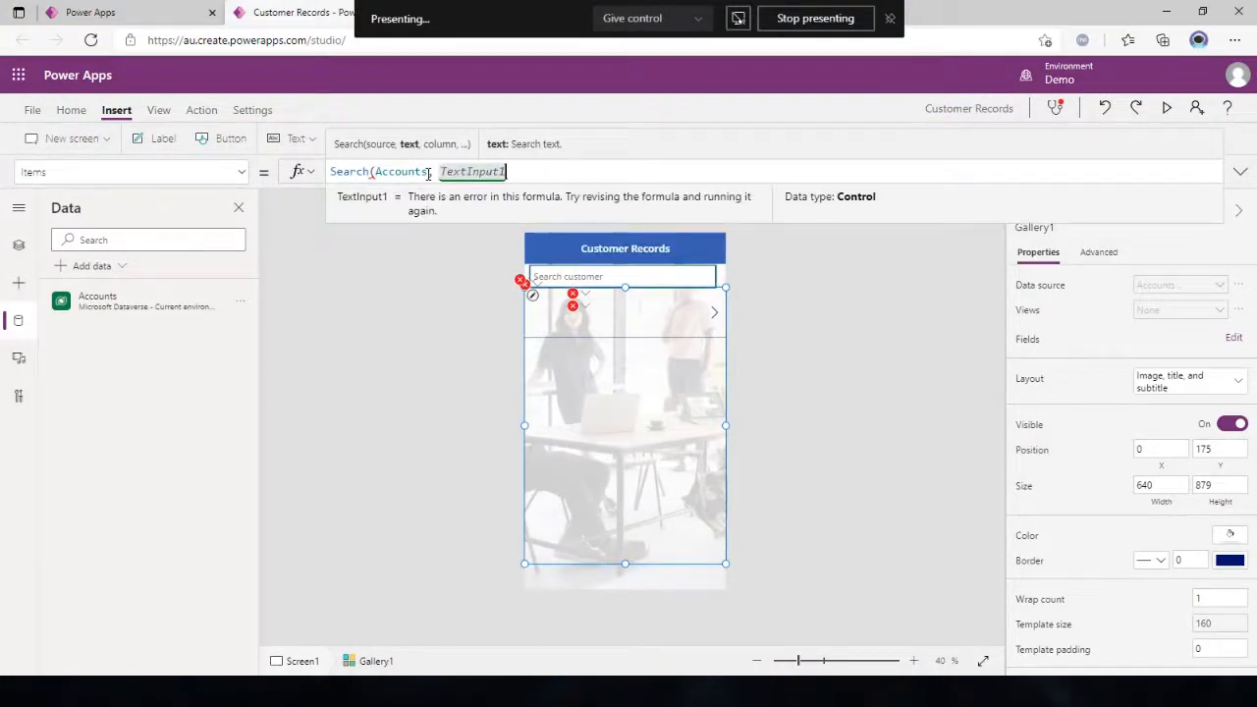
pyautogui.write('.Text')
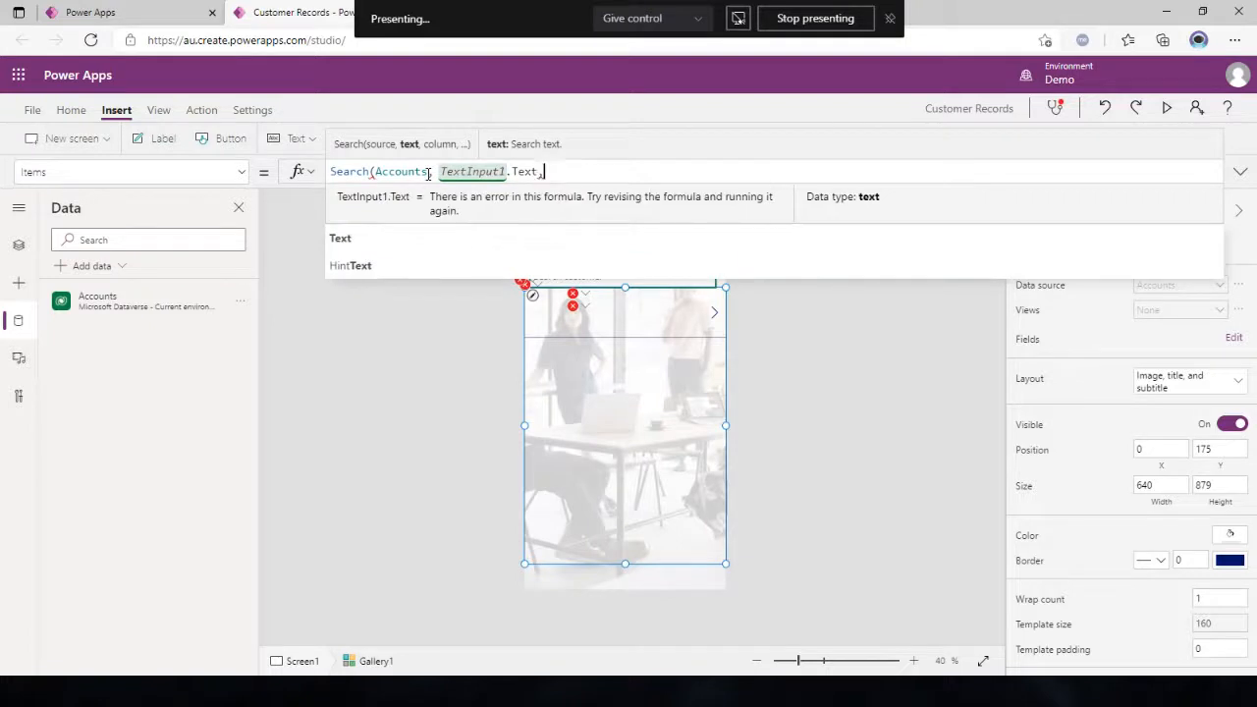
pyautogui.write(', ')
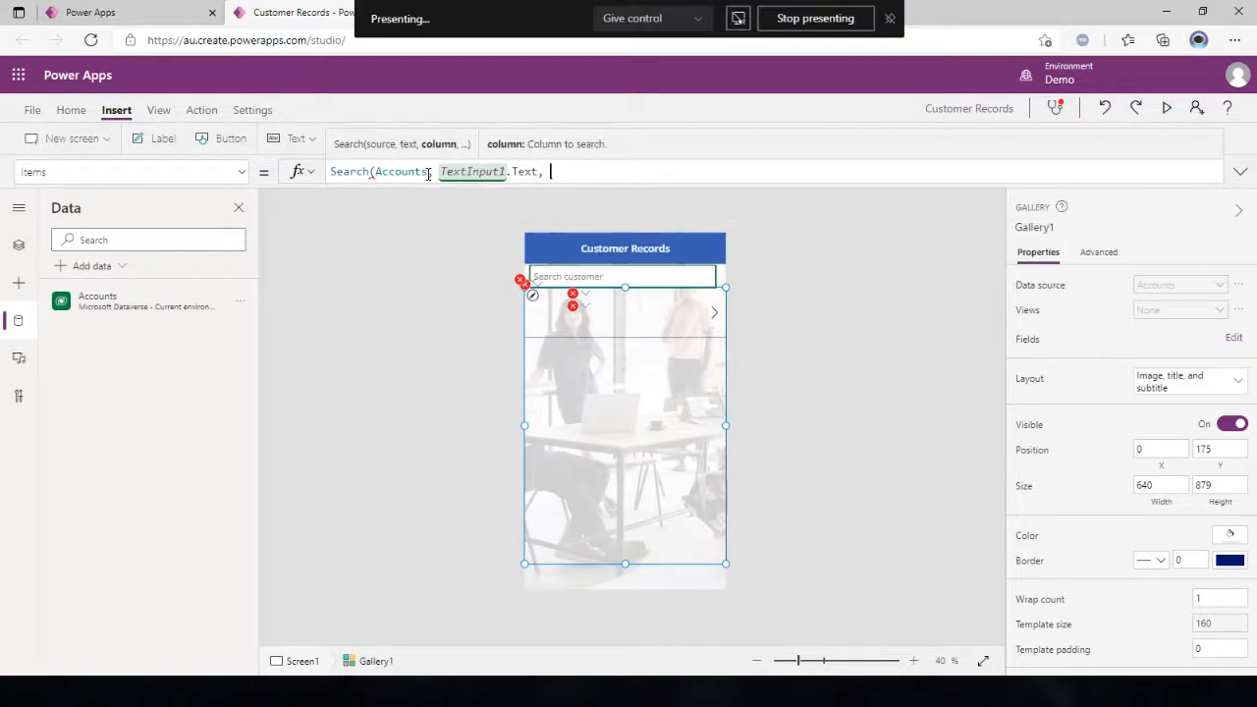
# - Enter "name" as the column to search in the gallery's Search formula
pyautogui.write('"')
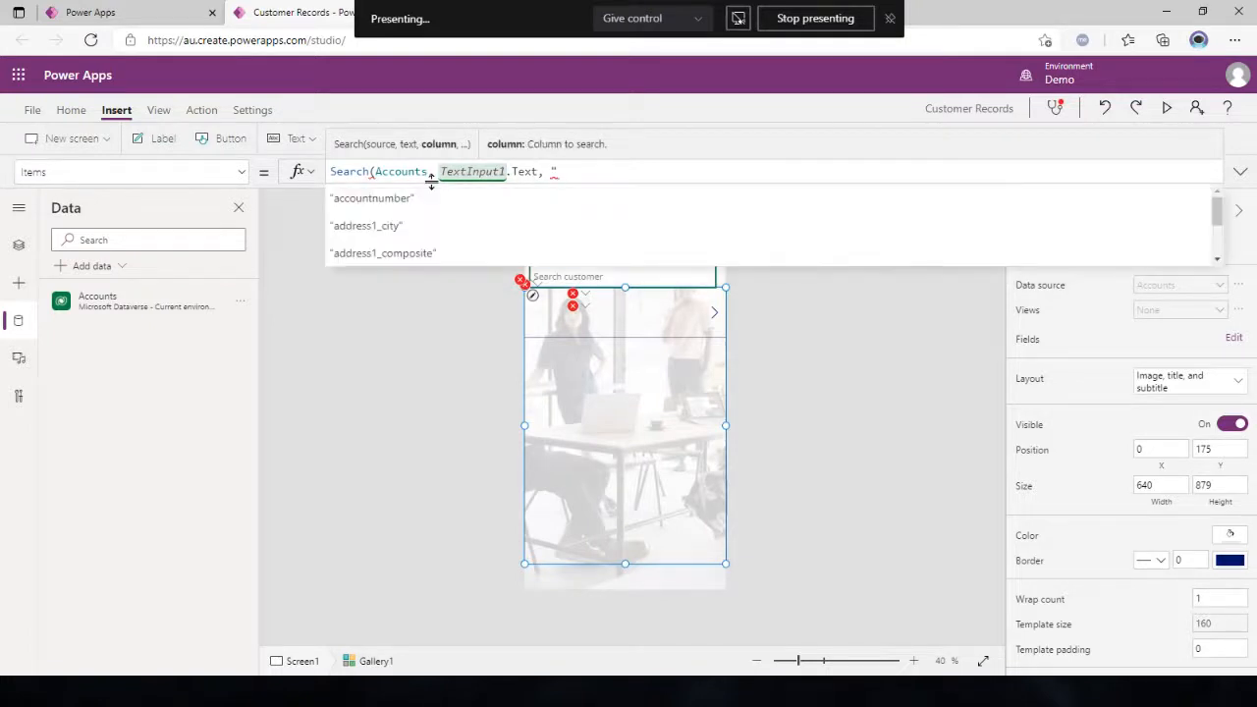
pyautogui.press('Down')
pyautogui.press('Down')
pyautogui.press('Down')
pyautogui.press('Down')
pyautogui.press('Down')
pyautogui.press('Down')
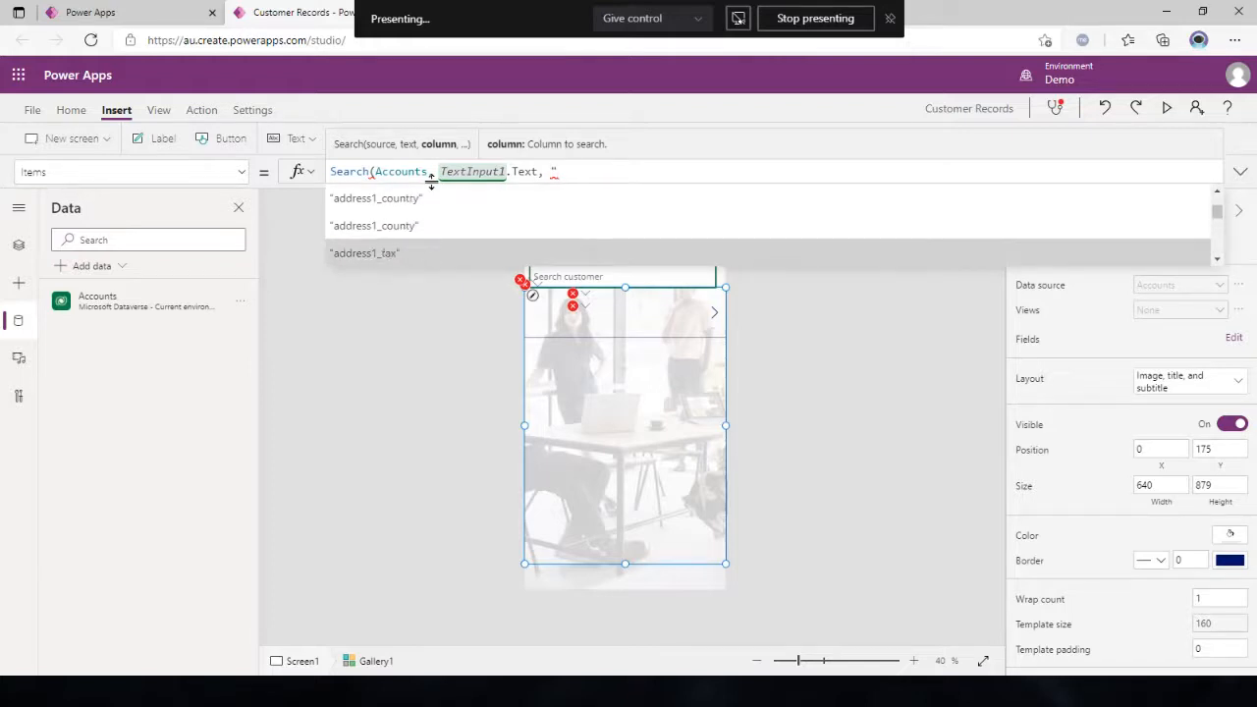
pyautogui.write('name')
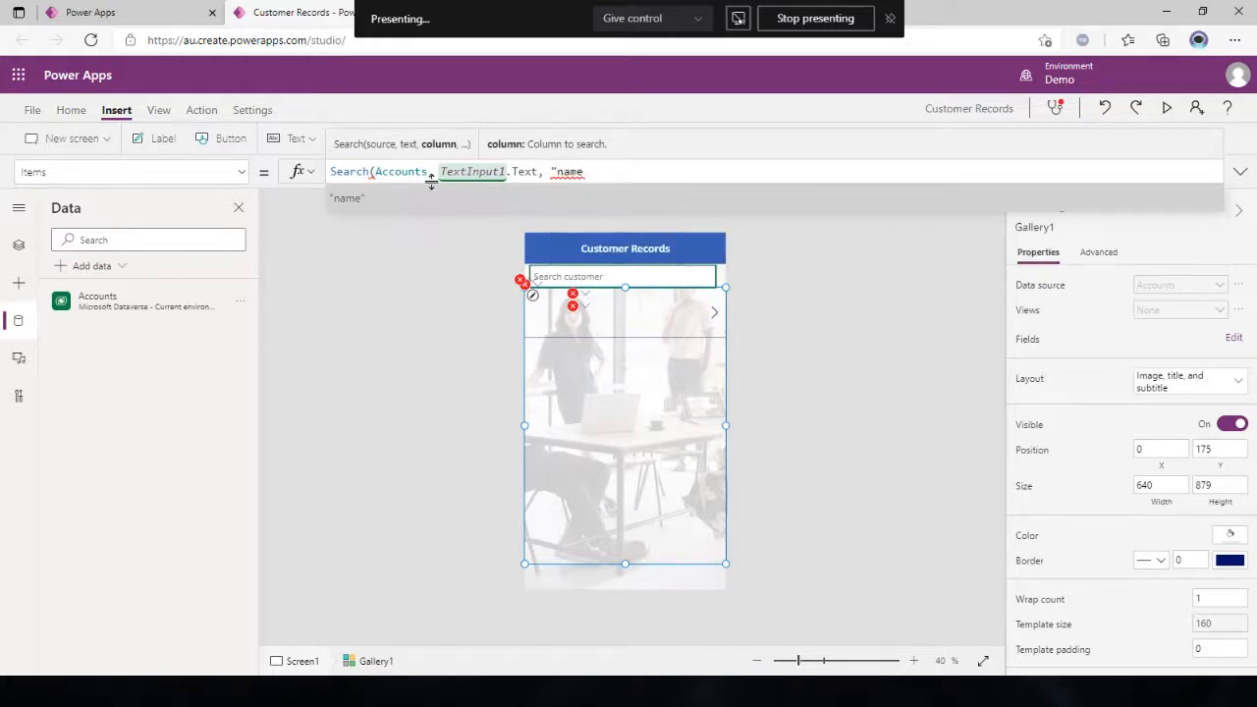
pyautogui.write('", "')
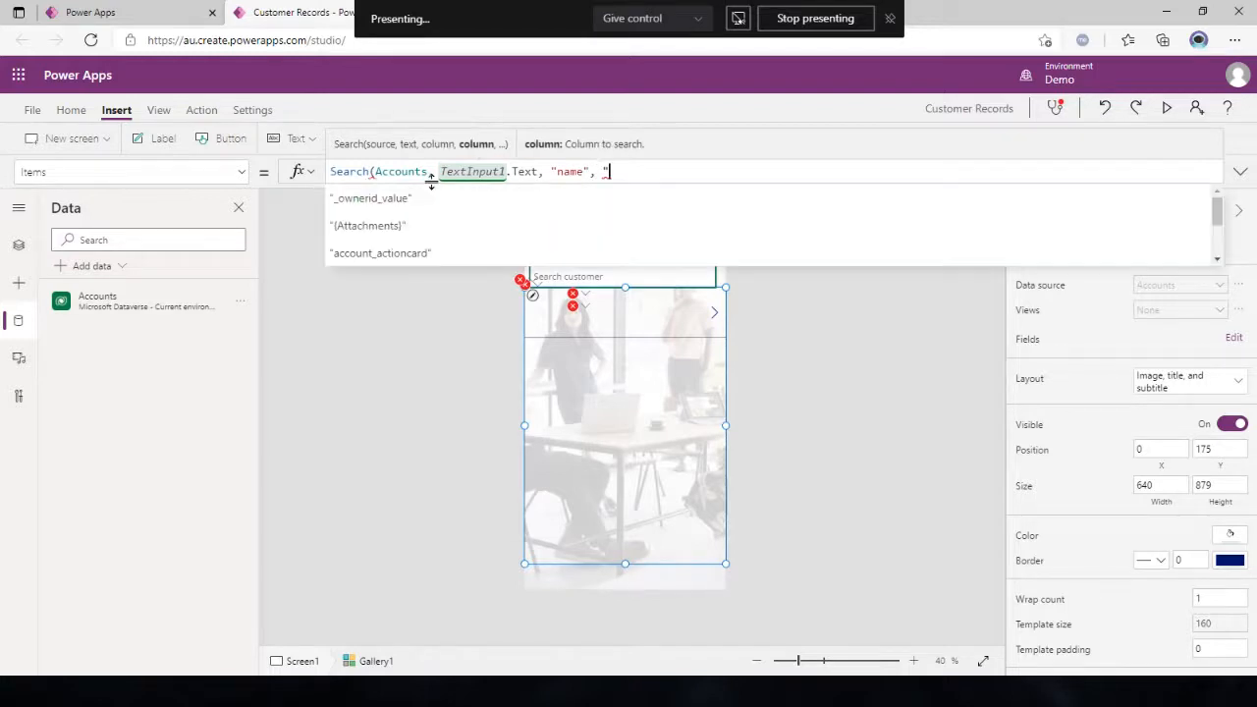
# - Try to add a second search column to the formula, looking up contact and phone column names
pyautogui.write('contact')
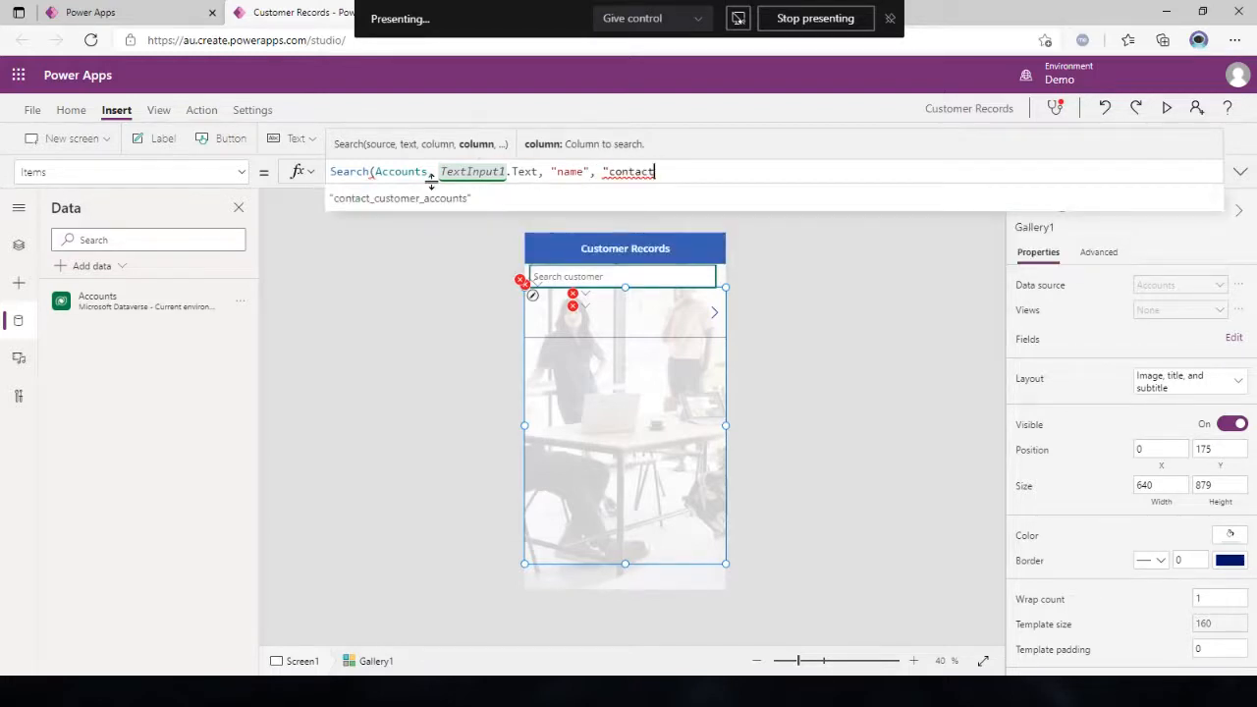
pyautogui.press('BackSpace')
pyautogui.press('BackSpace')
pyautogui.press('BackSpace')
pyautogui.press('BackSpace')
pyautogui.press('BackSpace')
pyautogui.press('BackSpace')
pyautogui.press('BackSpace')
pyautogui.write('phone')
pyautogui.press('BackSpace')
pyautogui.press('BackSpace')
pyautogui.press('BackSpace')
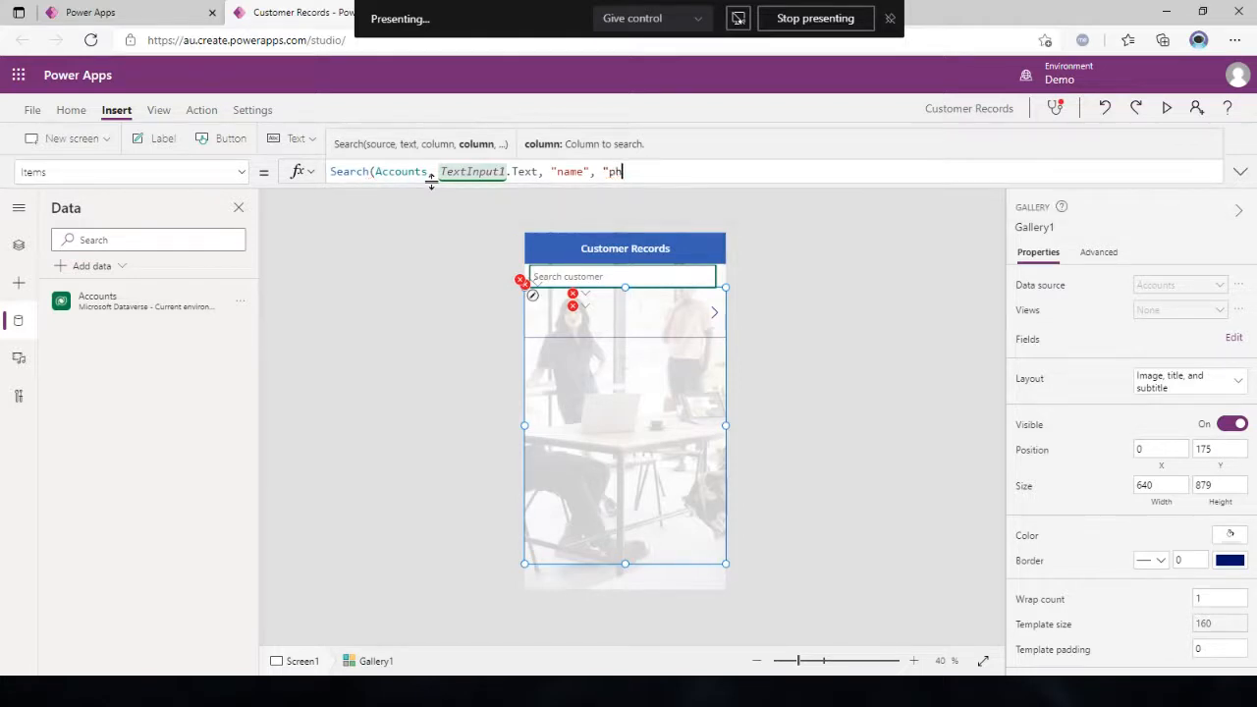
# - Drop the unfinished second column and close the Items formula as Search(Accounts, TextInput1.Text, "name")
pyautogui.press('BackSpace')
pyautogui.press('BackSpace')
pyautogui.write(')')
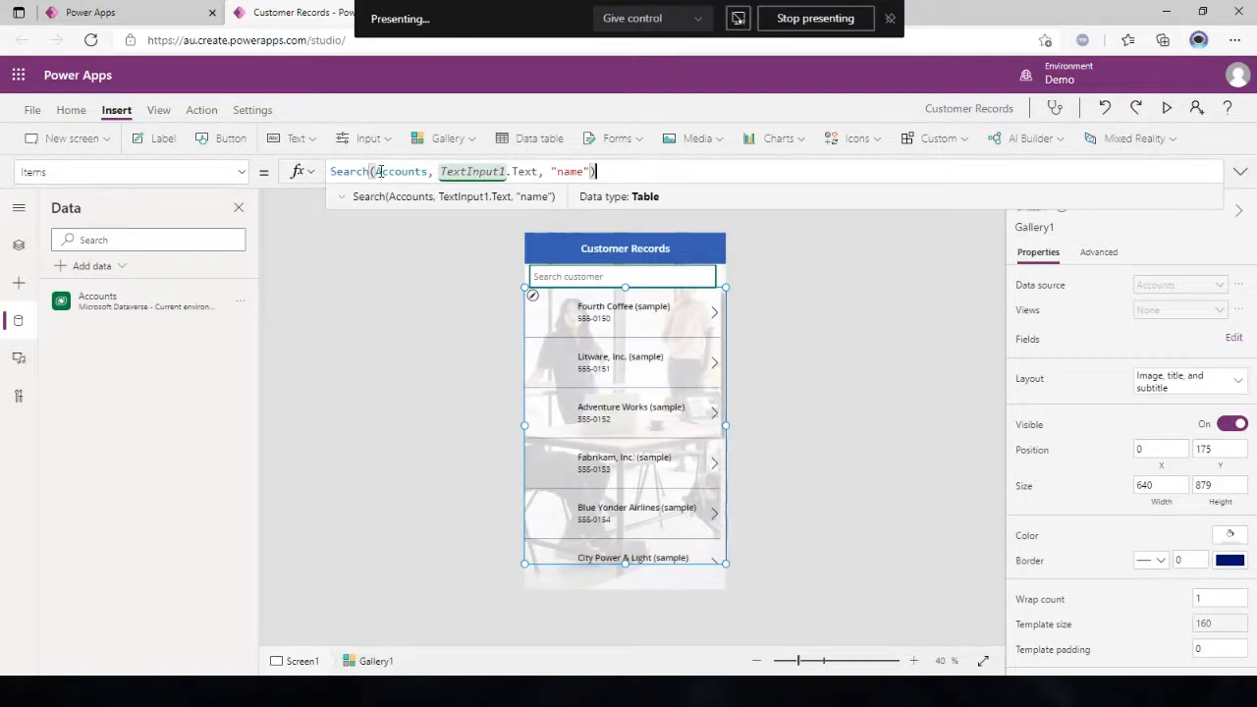
# - Review the parts of the gallery's Search formula and the Accounts data source it refers to
pyautogui.doubleClick(359, 172)
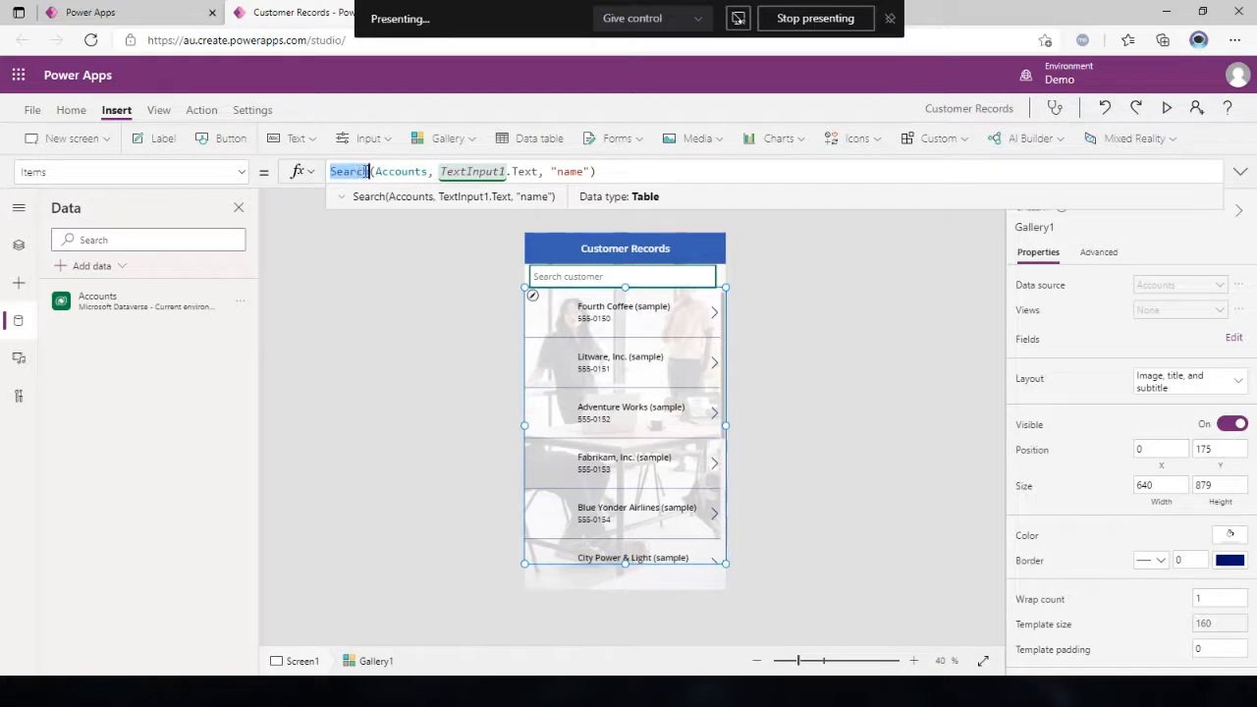
pyautogui.doubleClick(400, 171)
pyautogui.moveTo(149, 305)
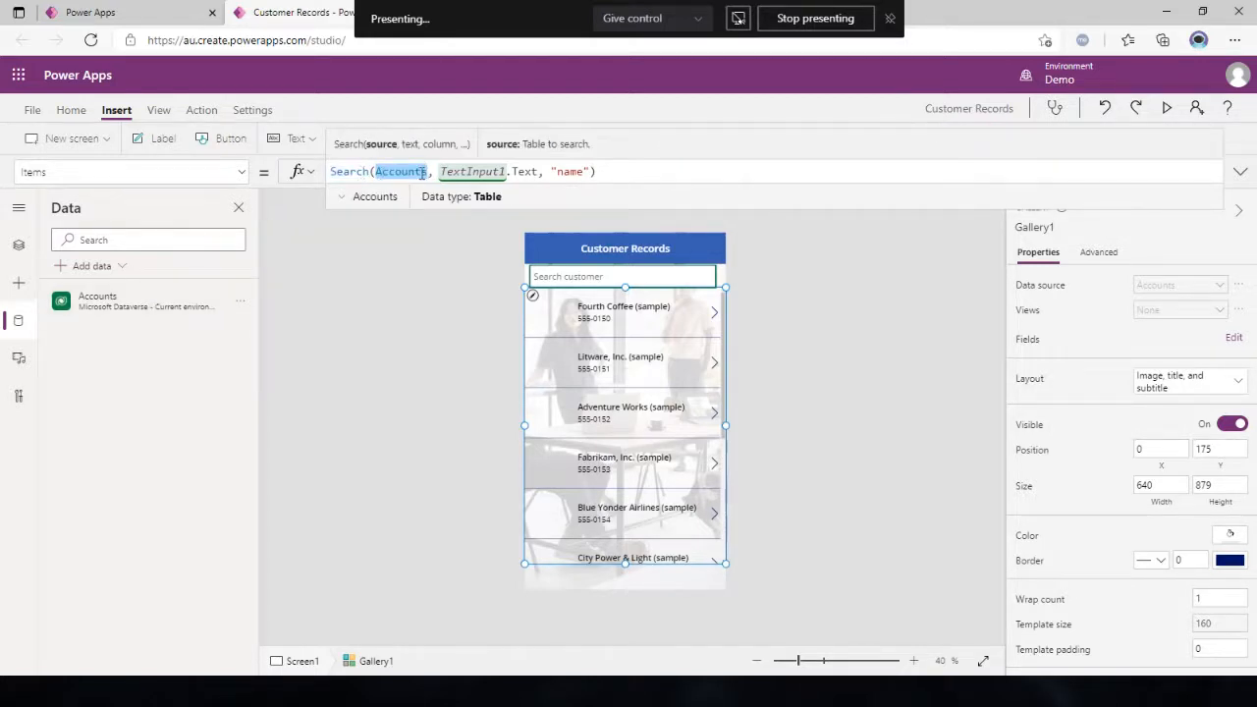
pyautogui.moveTo(98, 307)
pyautogui.click(357, 171)
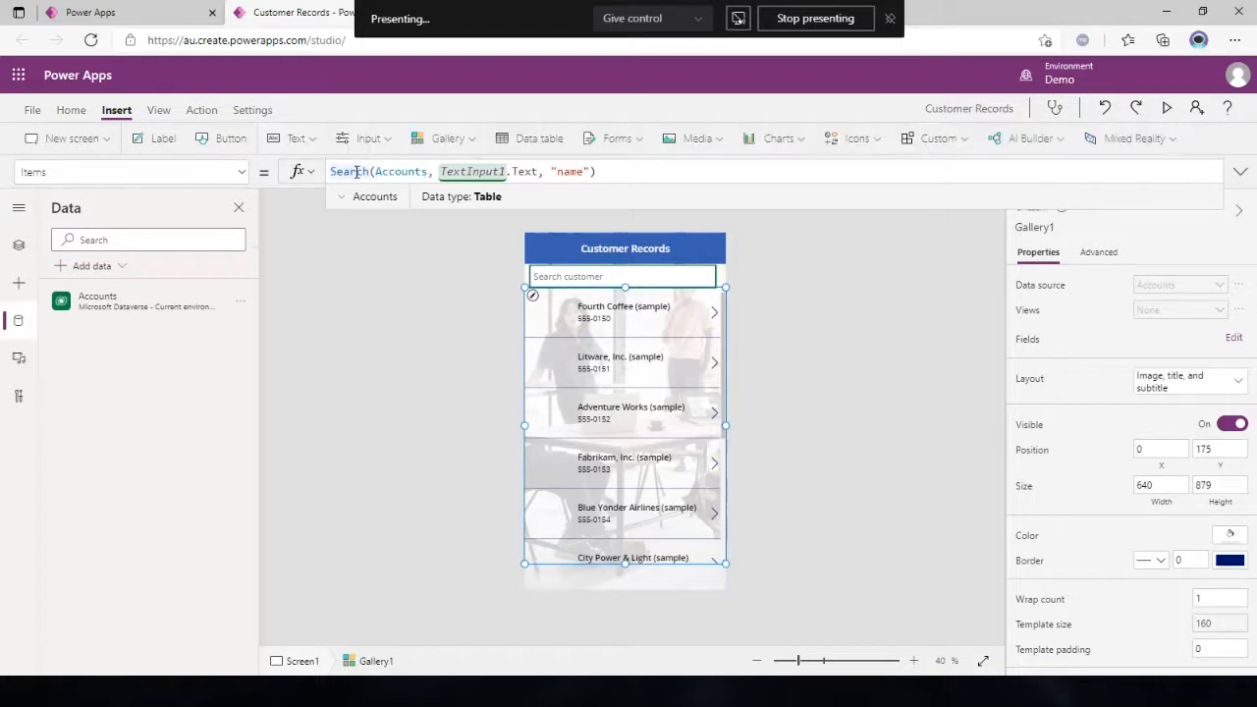
pyautogui.moveTo(336, 171); pyautogui.dragTo(616, 194)
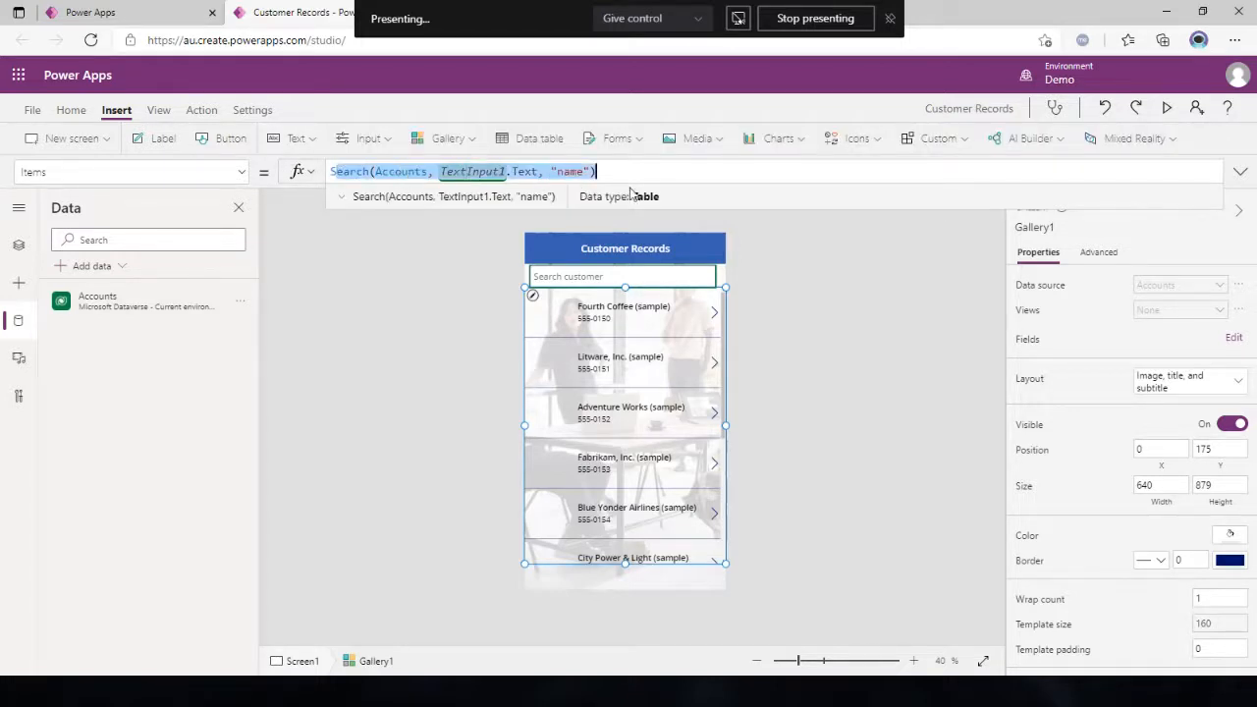
pyautogui.click(661, 173)
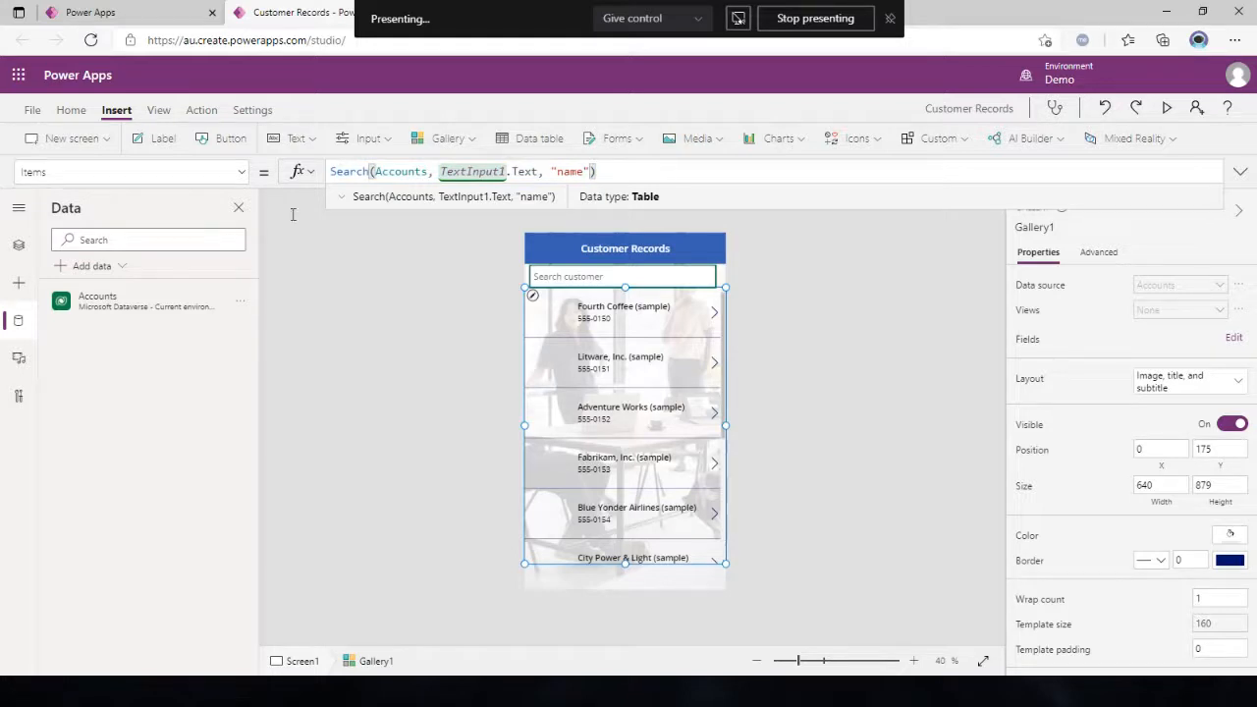
# - Preview the app and test the customer search with "lit" and "adve", clear the search text and return to editing
pyautogui.click(394, 344)
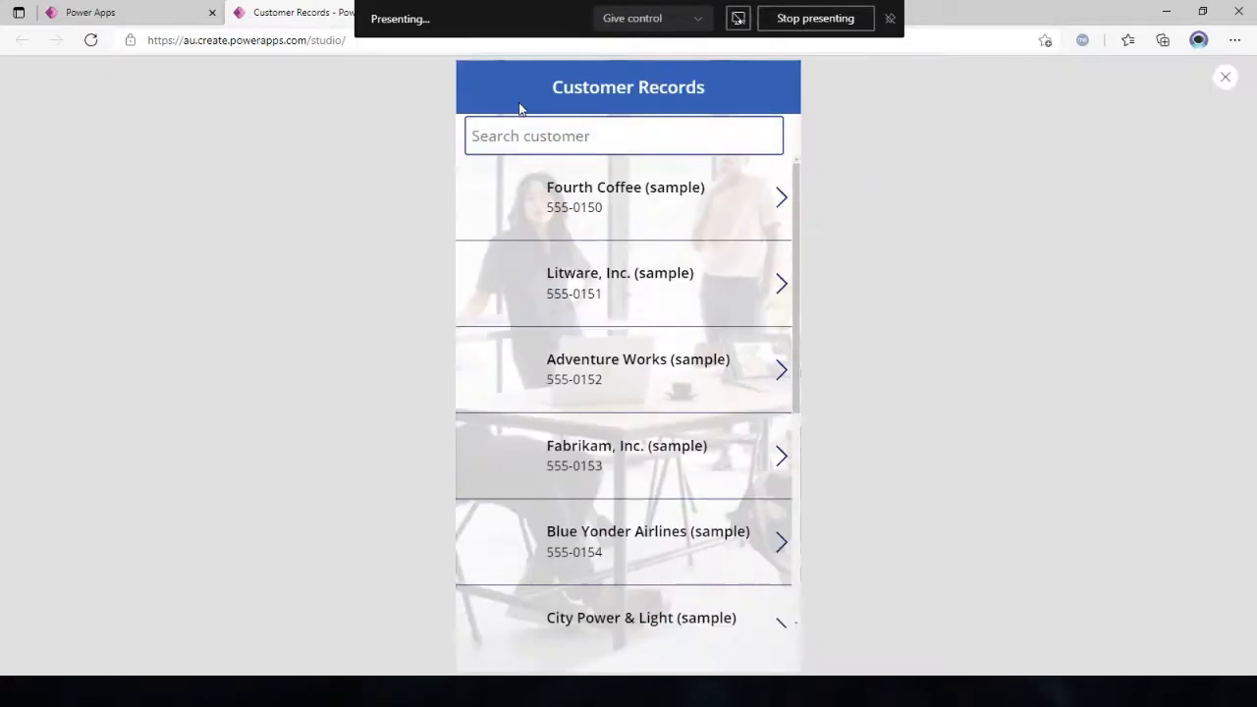
pyautogui.click(506, 135)
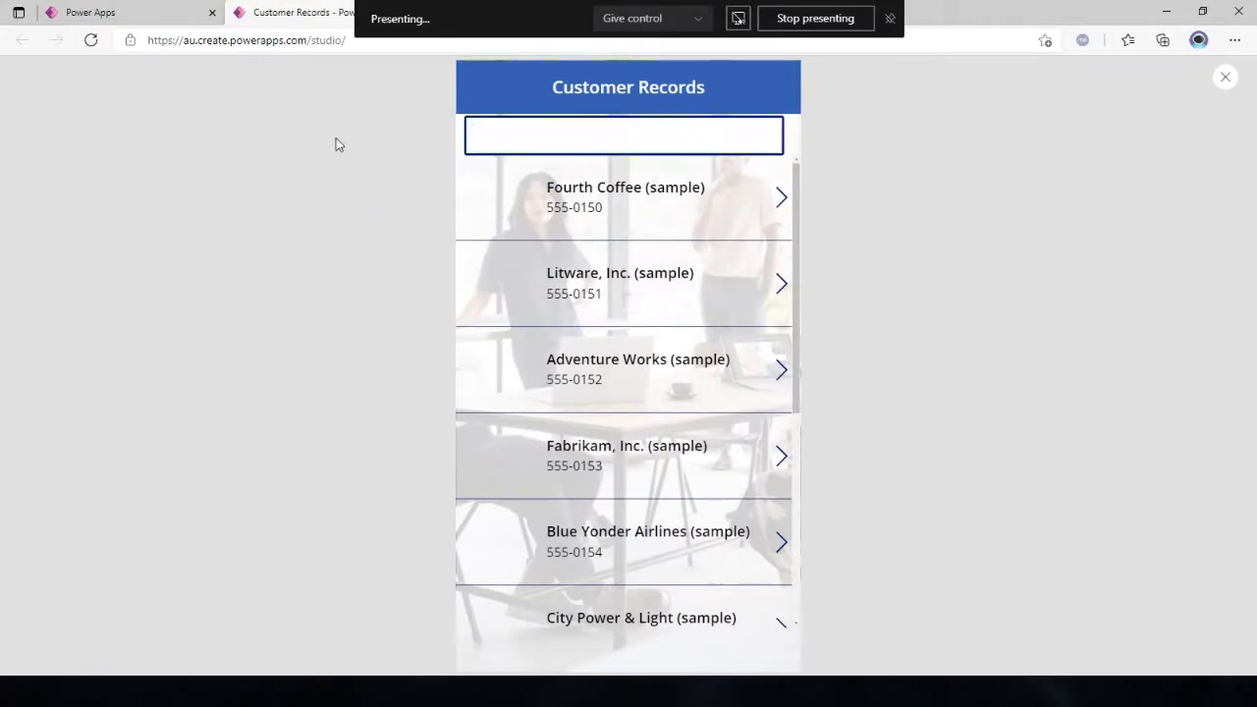
pyautogui.write('litware')
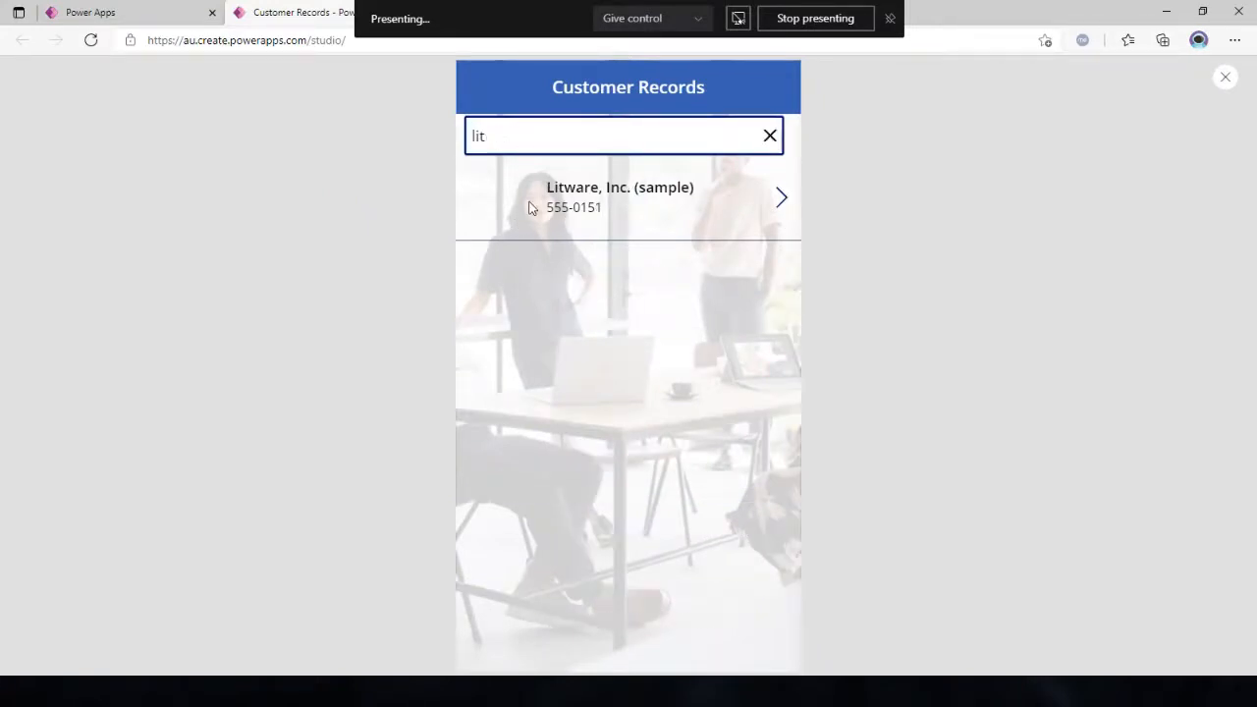
pyautogui.press('BackSpace')
pyautogui.press('BackSpace')
pyautogui.press('BackSpace')
pyautogui.write('adve')
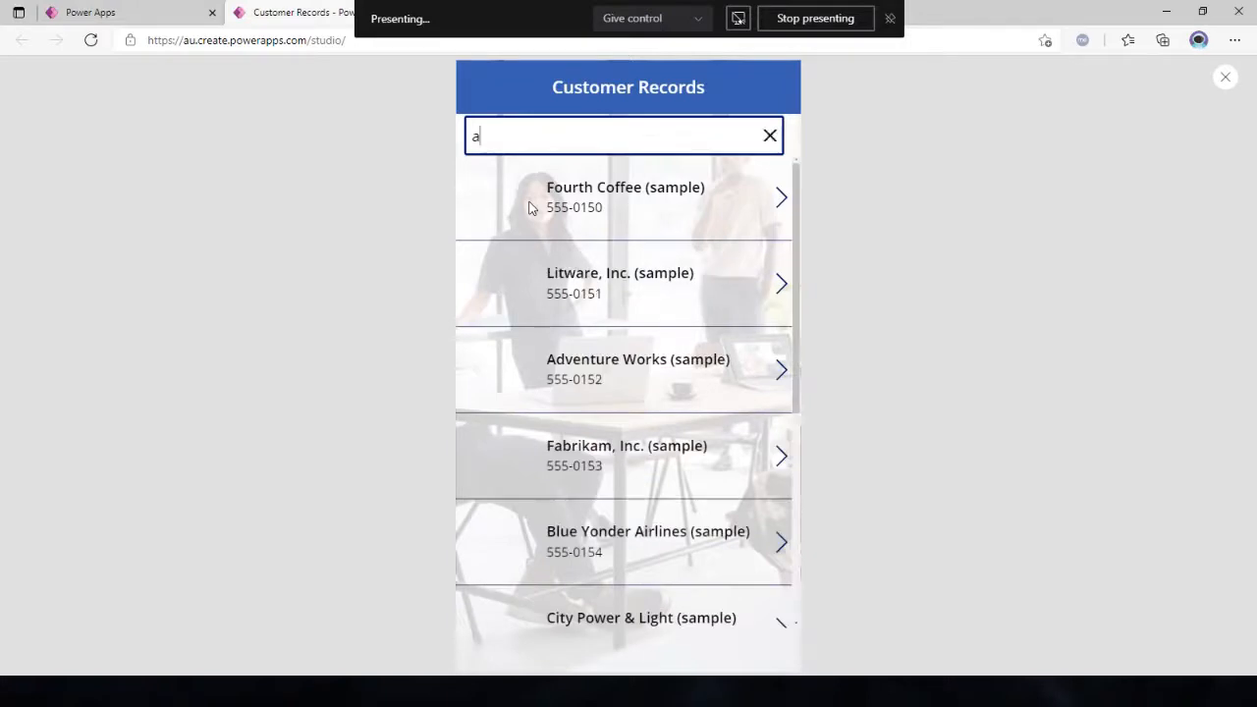
pyautogui.click(771, 135)
pyautogui.click(1224, 77)
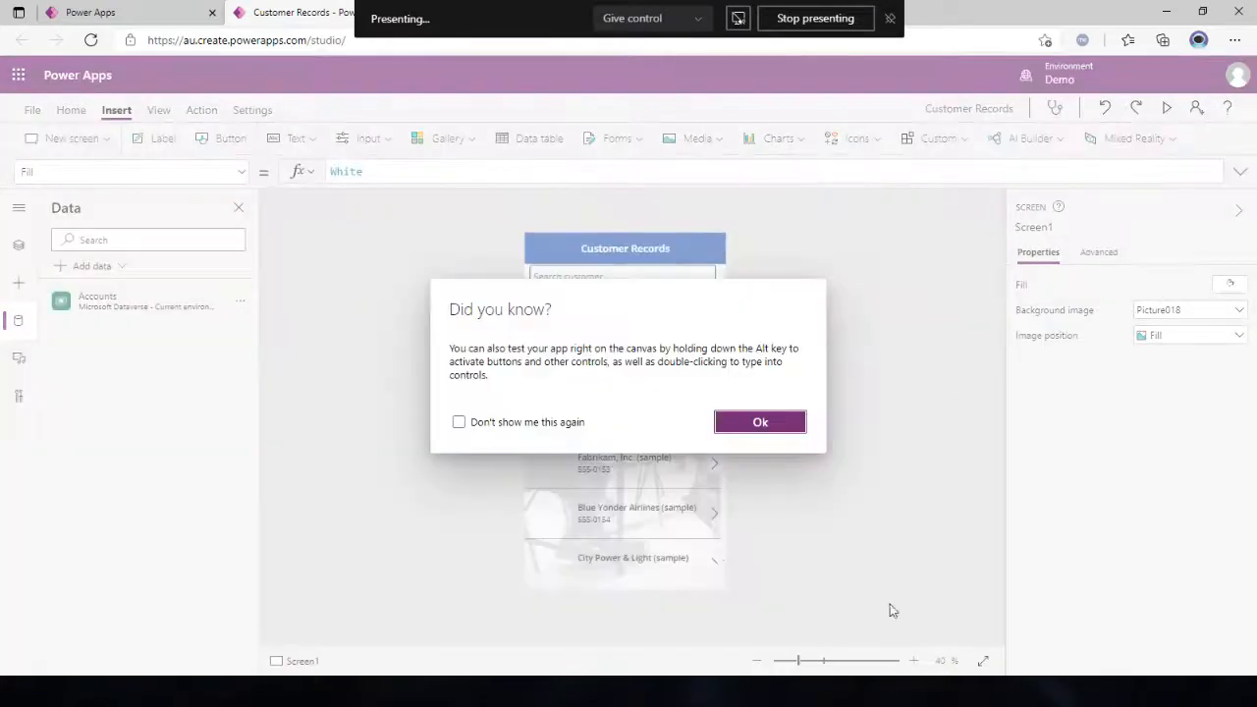
pyautogui.click(756, 424)
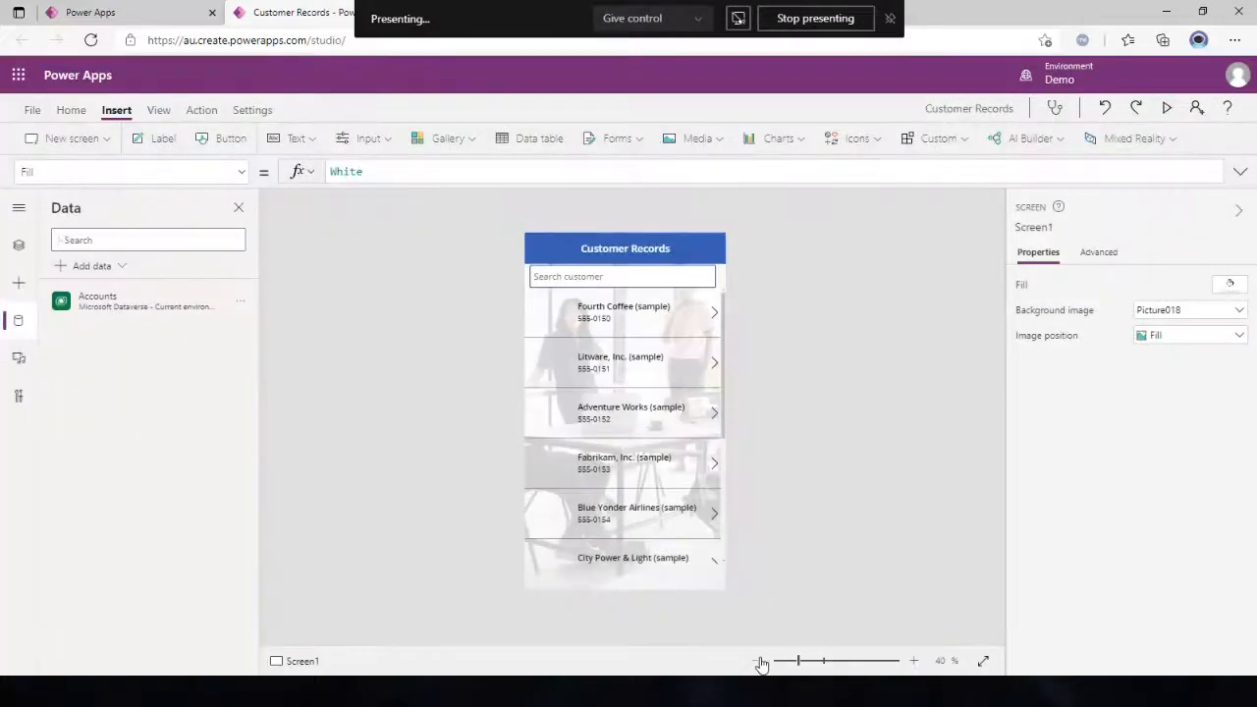
# - Duplicate Screen1 with all of its controls
pyautogui.click(757, 661)
pyautogui.click(757, 660)
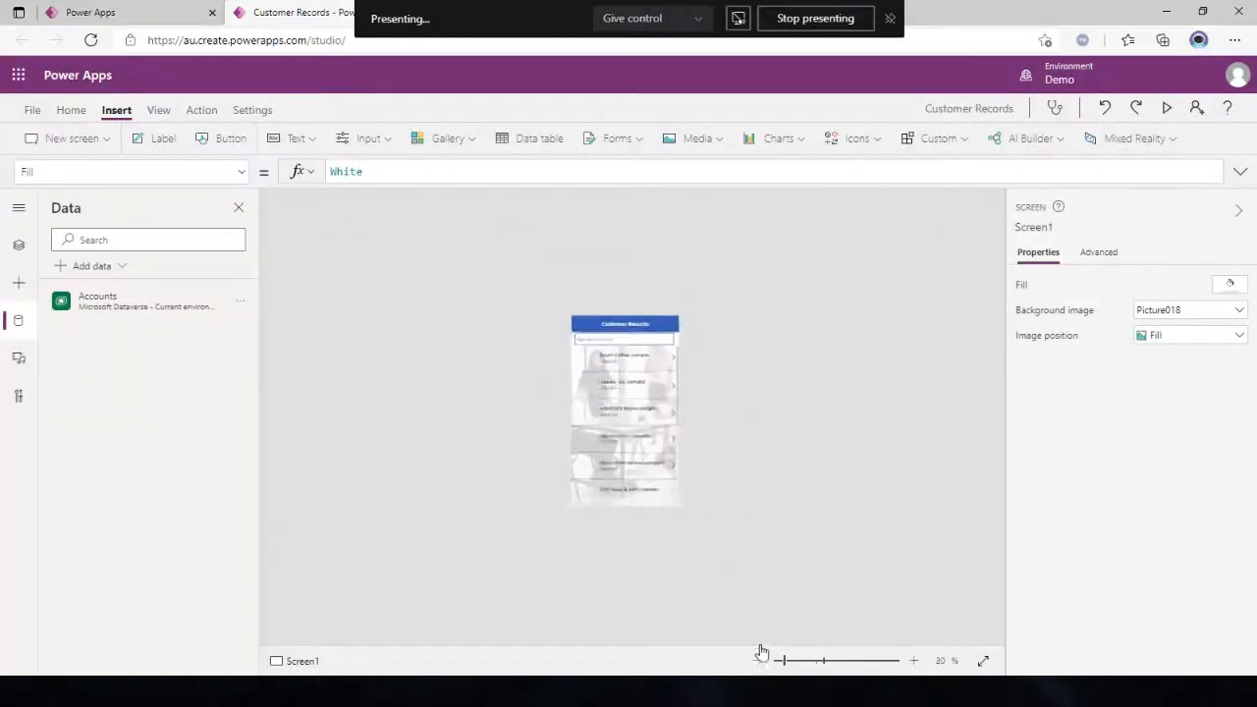
pyautogui.click(914, 661)
pyautogui.click(913, 661)
pyautogui.click(913, 661)
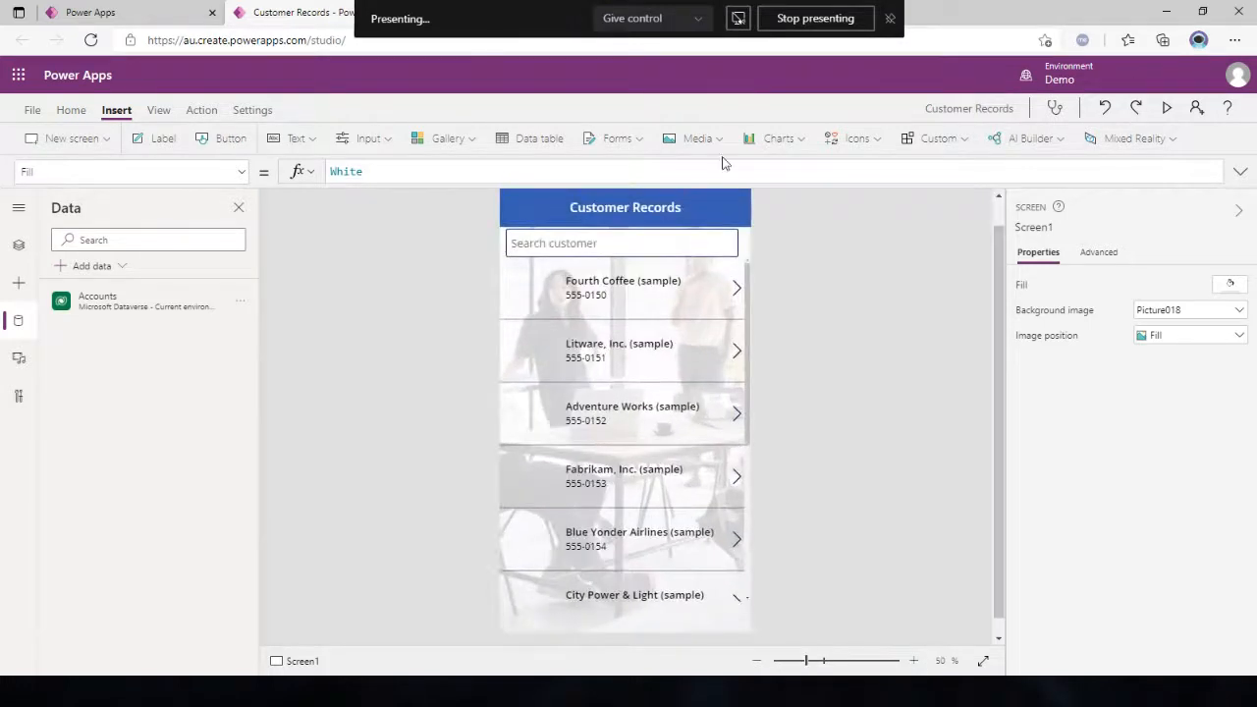
pyautogui.click(18, 245)
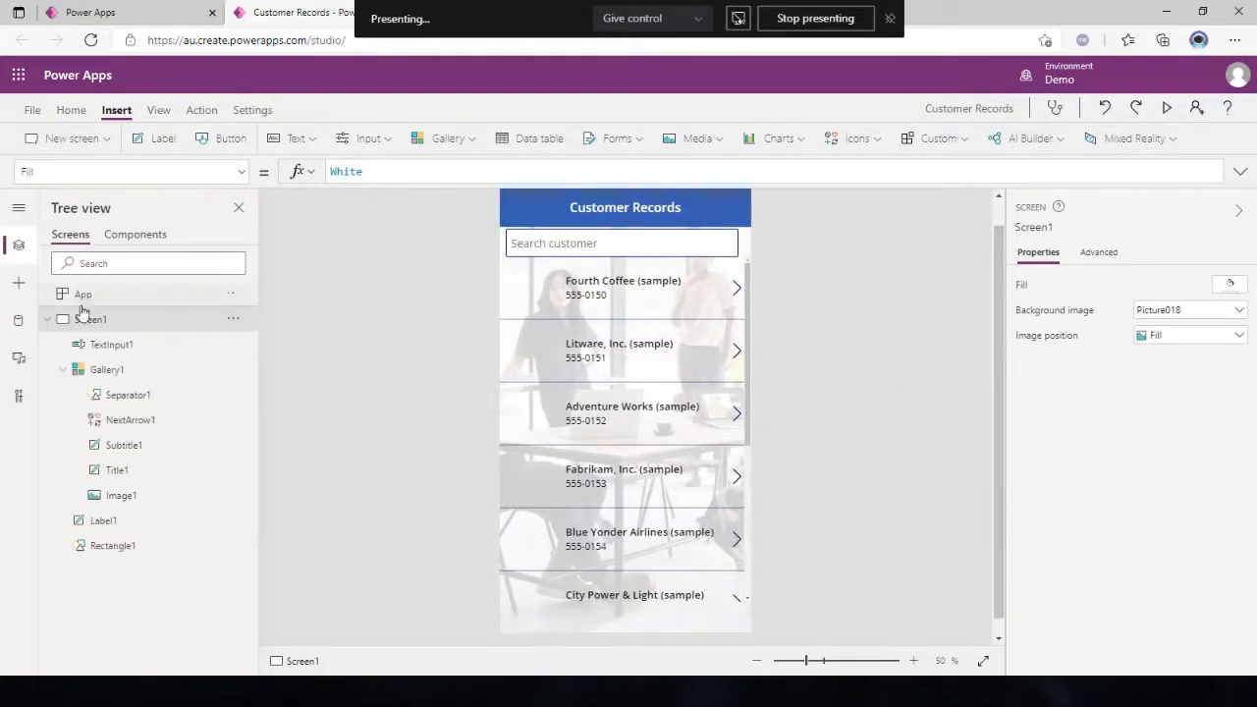
pyautogui.click(234, 321)
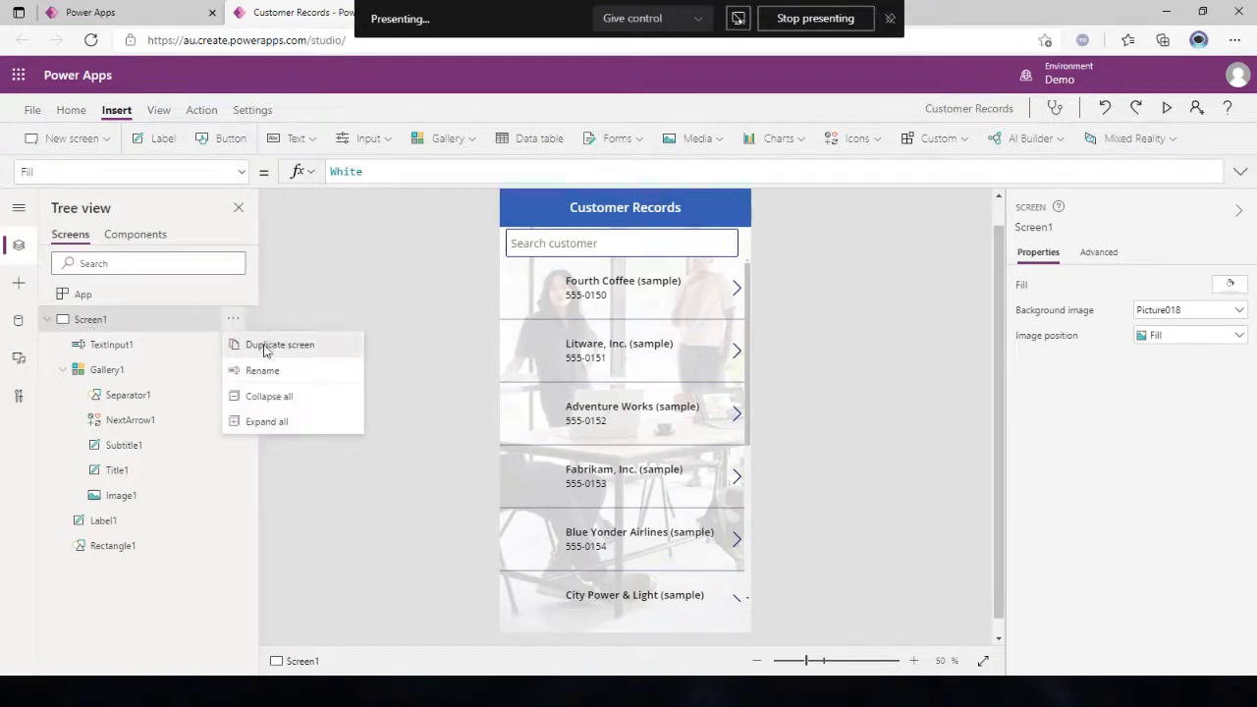
pyautogui.press('Escape')
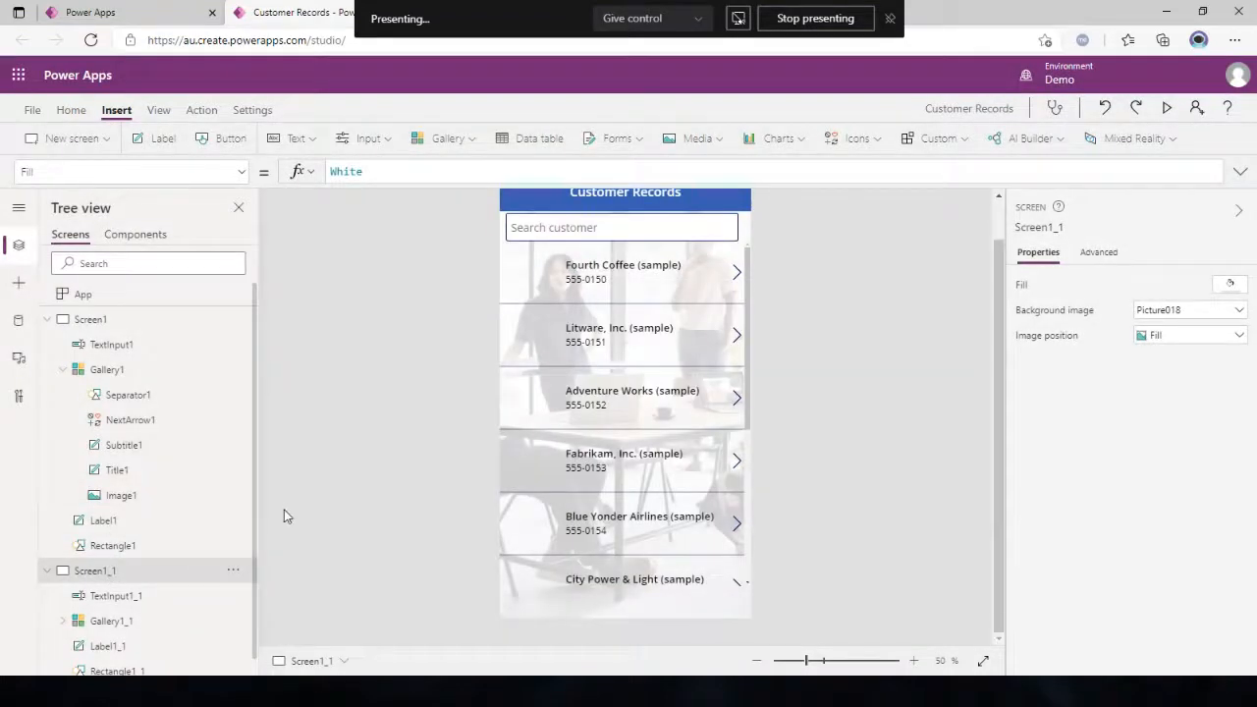
# - Delete the accounts gallery and the customer search box from the duplicated screen
pyautogui.click(613, 399)
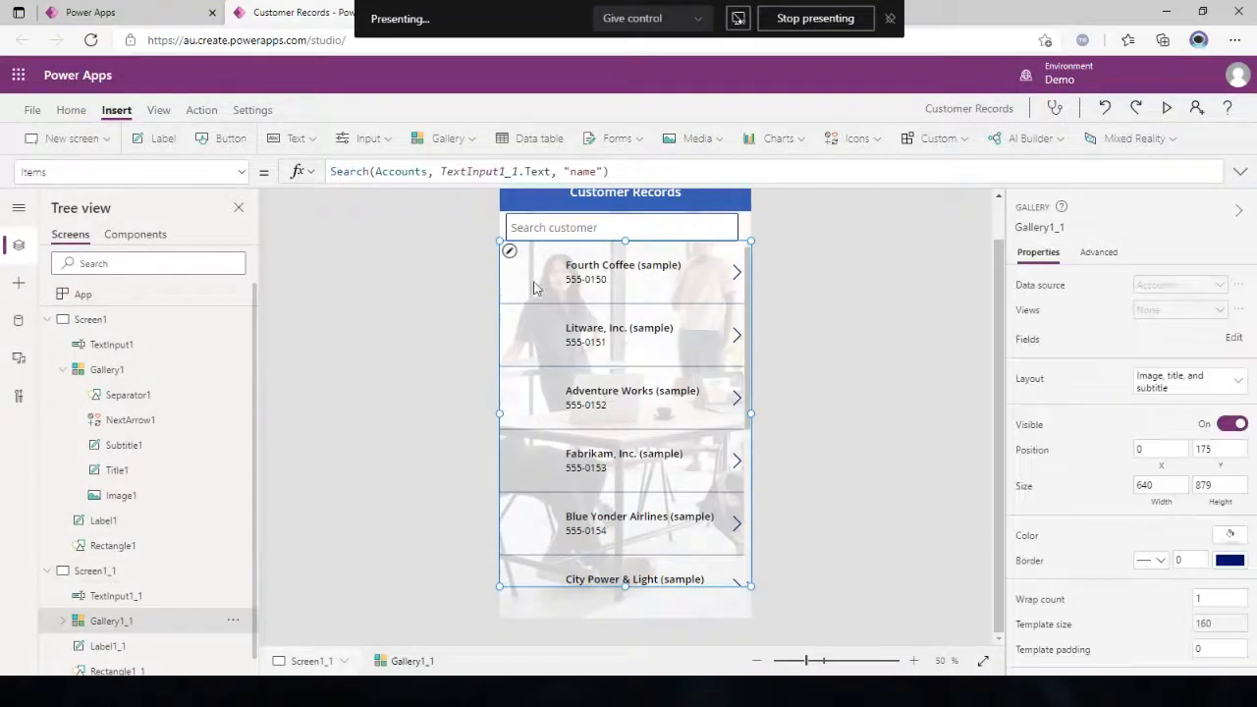
pyautogui.press('Delete')
pyautogui.click(550, 228)
pyautogui.press('Delete')
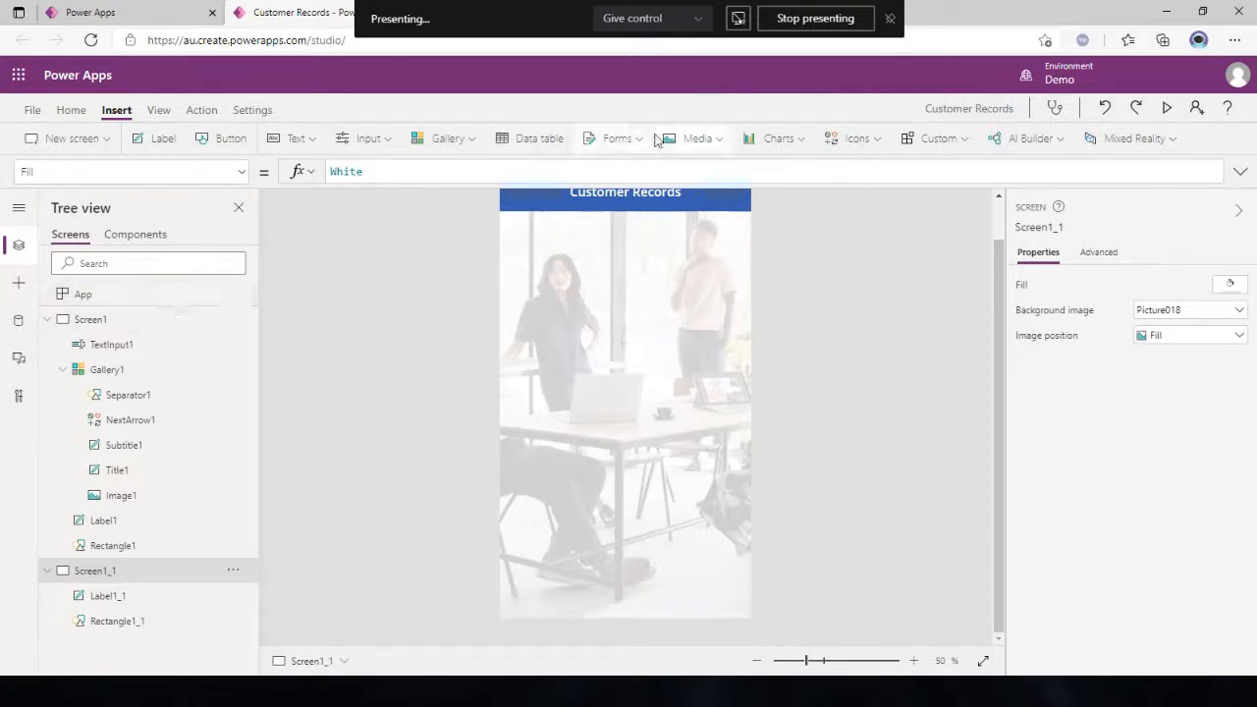
# - Add an edit form about 640 by 1020 below the duplicated screen's header and connect it to the Accounts table
pyautogui.click(607, 139)
pyautogui.click(612, 171)
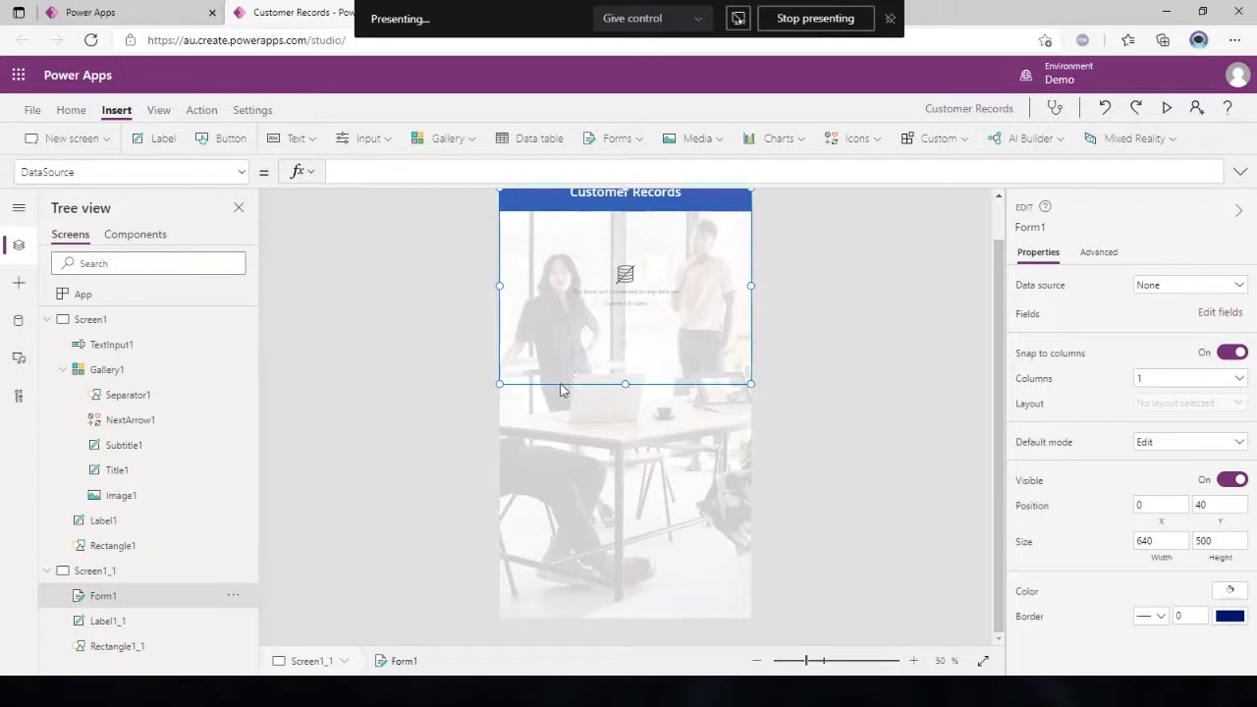
pyautogui.moveTo(561, 386); pyautogui.dragTo(612, 631)
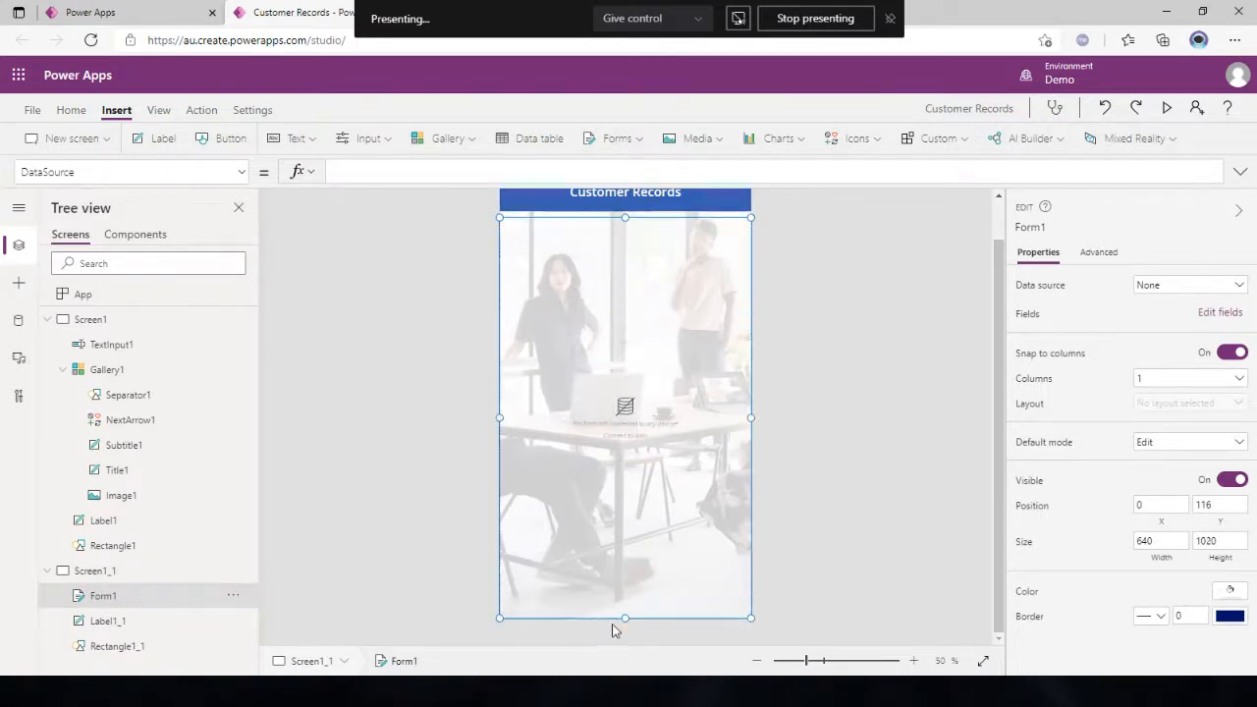
pyautogui.click(1165, 290)
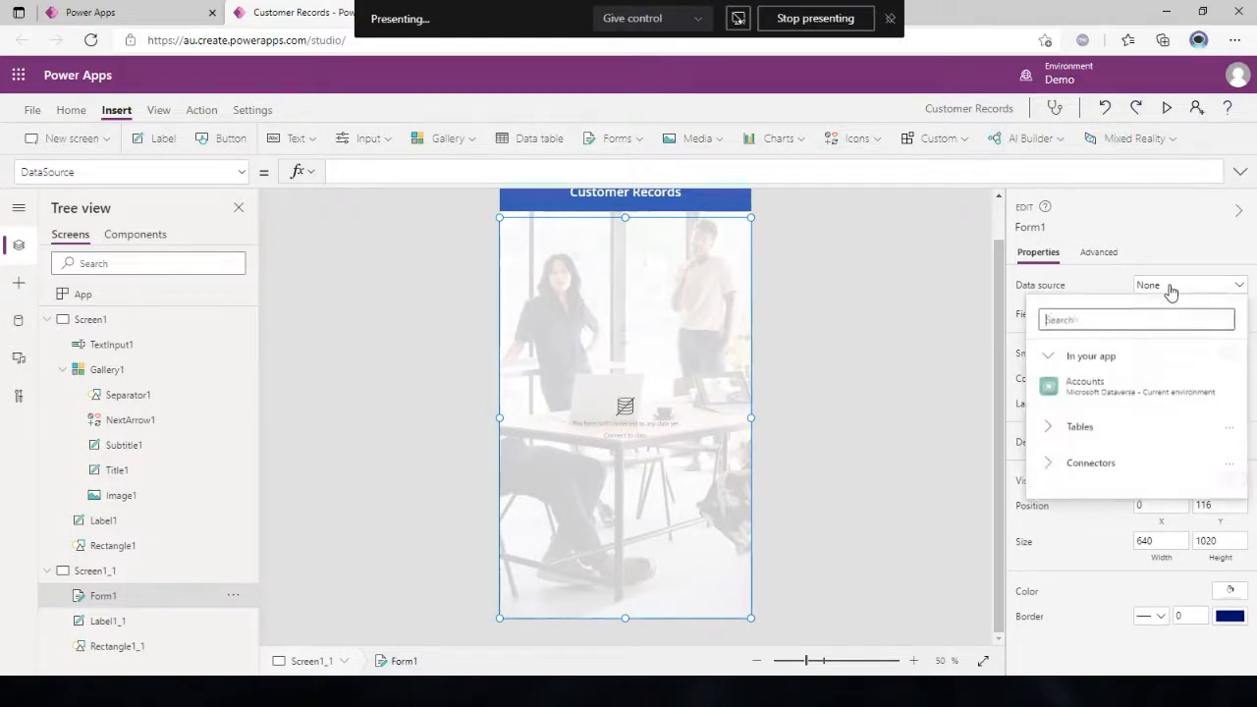
pyautogui.click(1086, 387)
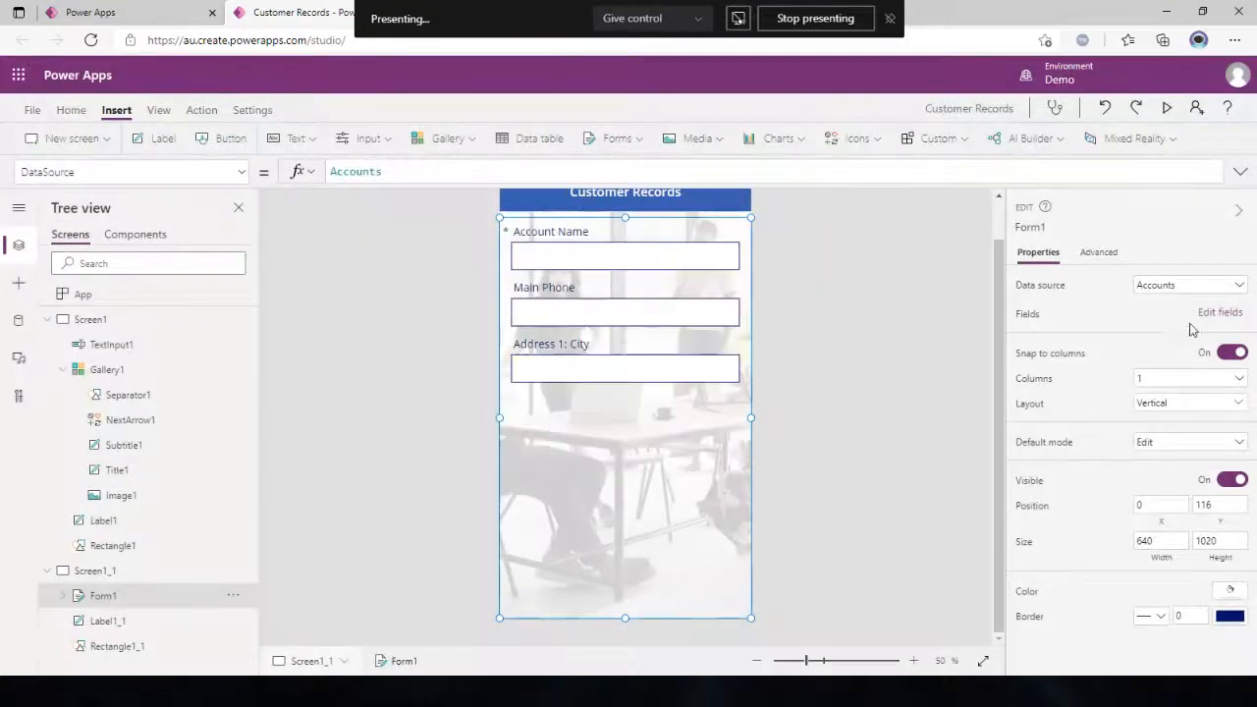
# - Examine the form's current fields and browse the other Accounts fields that could be added
pyautogui.click(1222, 313)
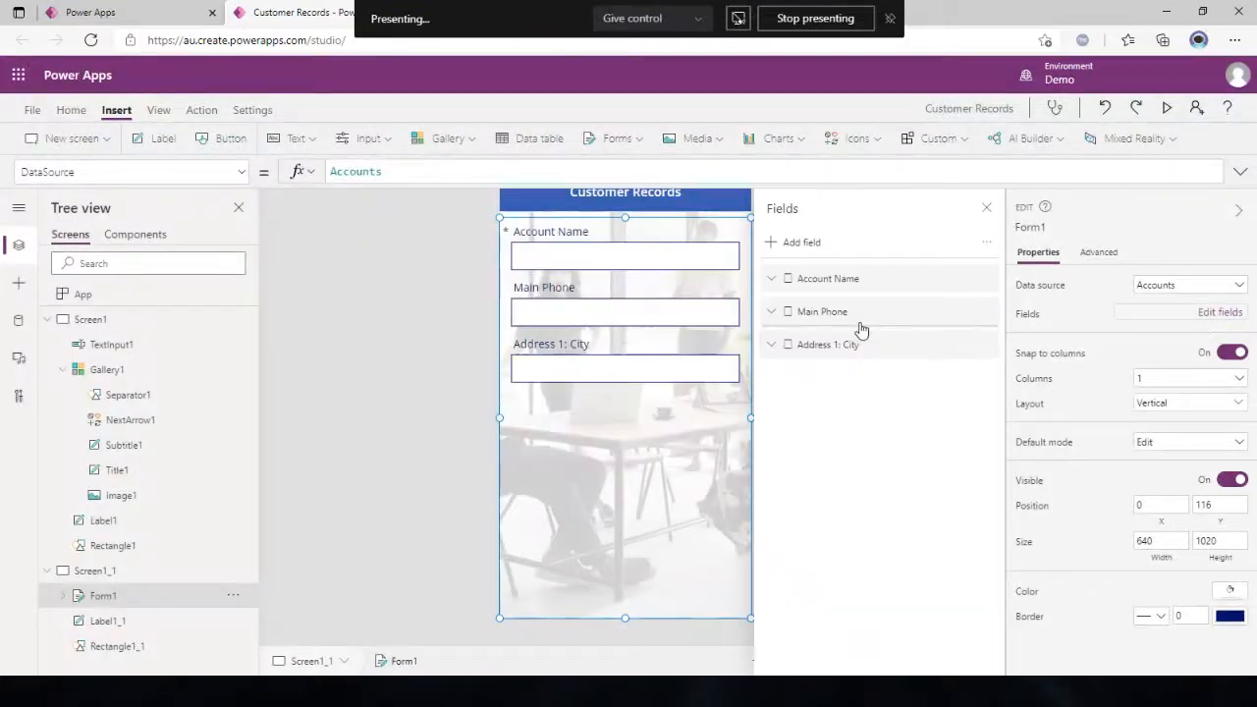
pyautogui.click(792, 251)
pyautogui.scroll(-3, 909, 560)
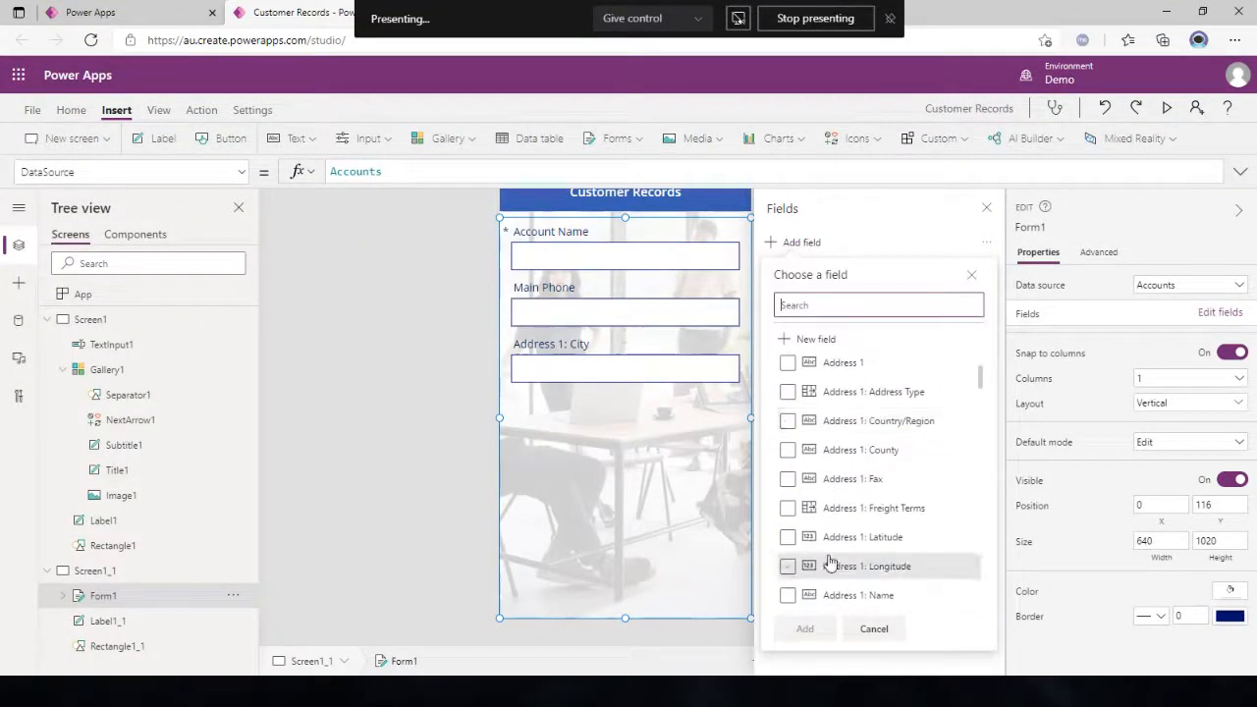
pyautogui.scroll(-6, 870, 519)
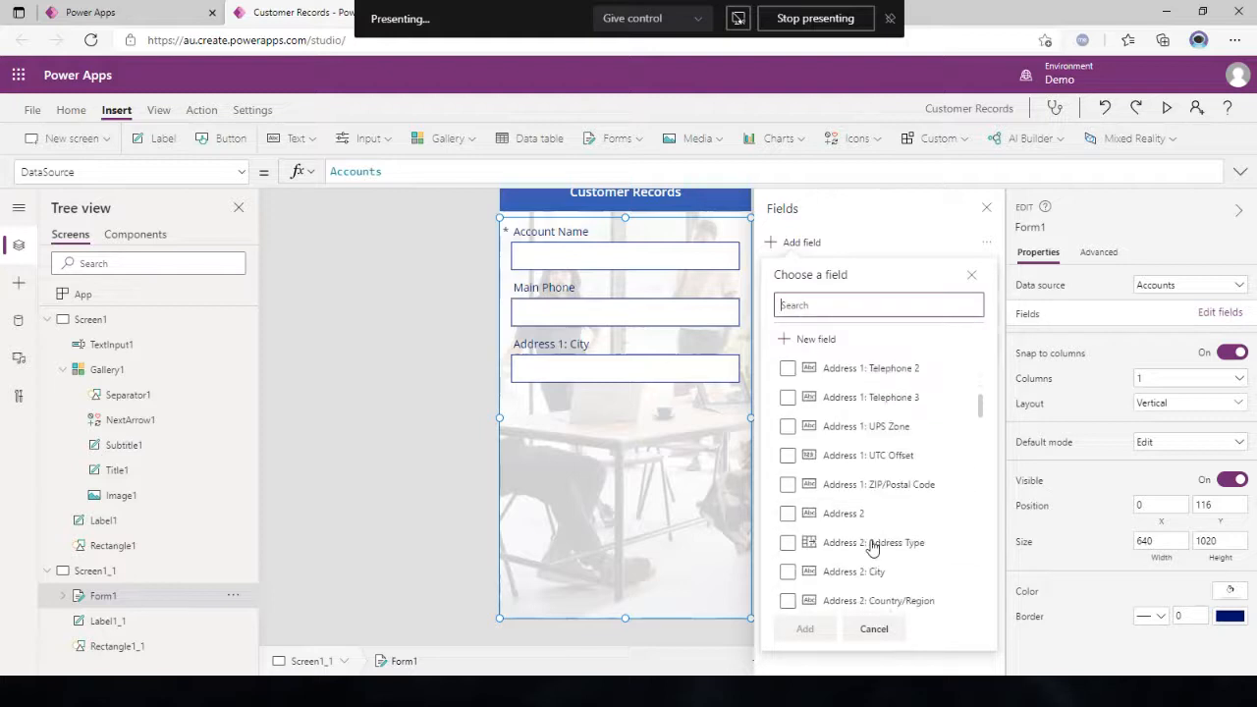
pyautogui.click(876, 629)
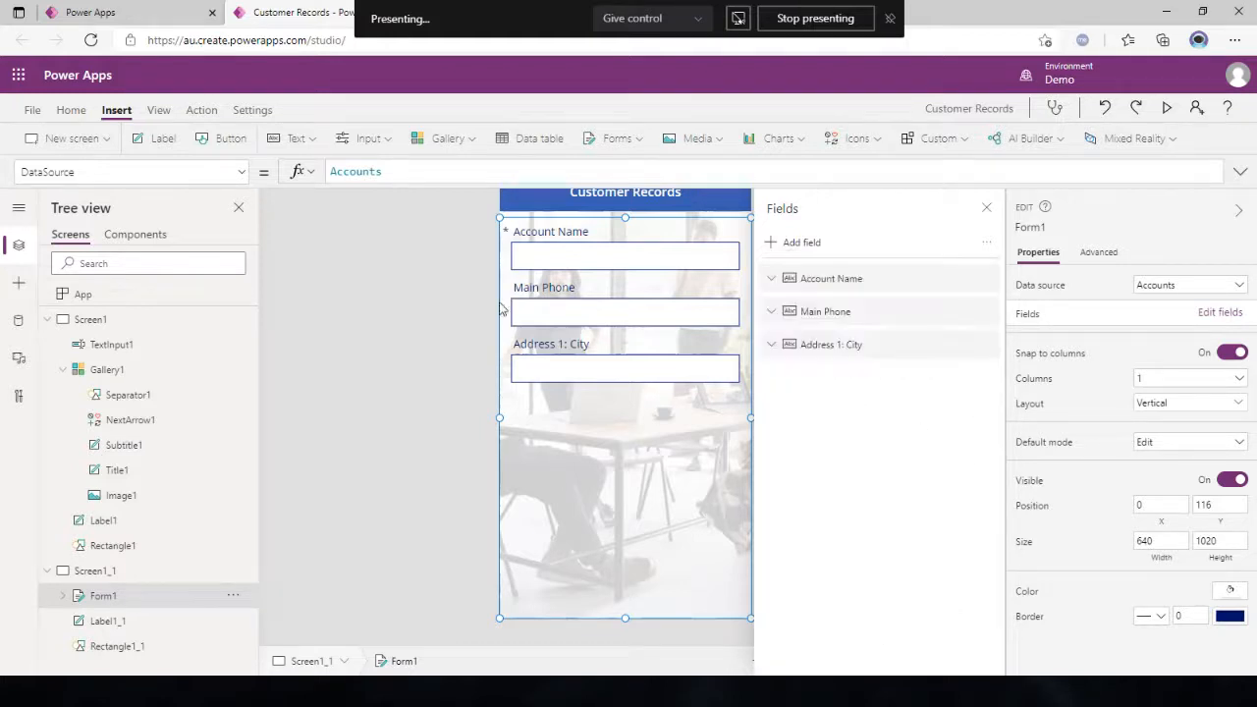
pyautogui.click(980, 209)
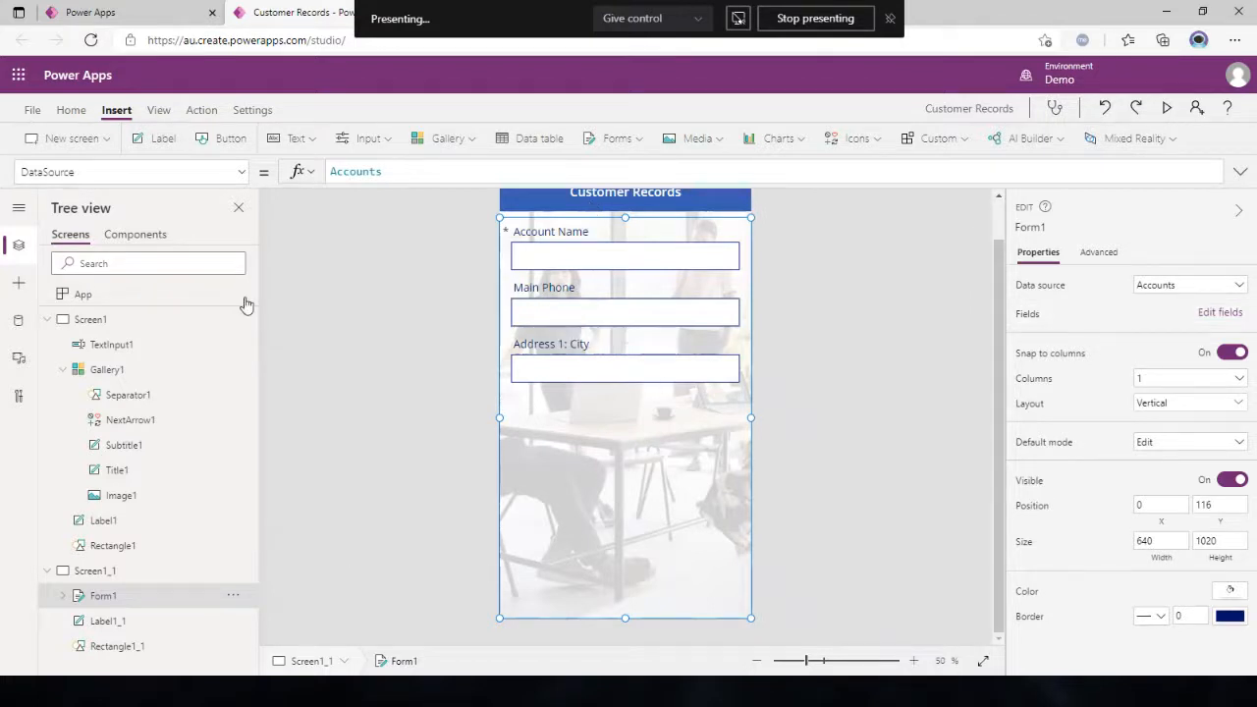
# - Add a button centred near the bottom of the form screen and label it "Update"
pyautogui.click(211, 145)
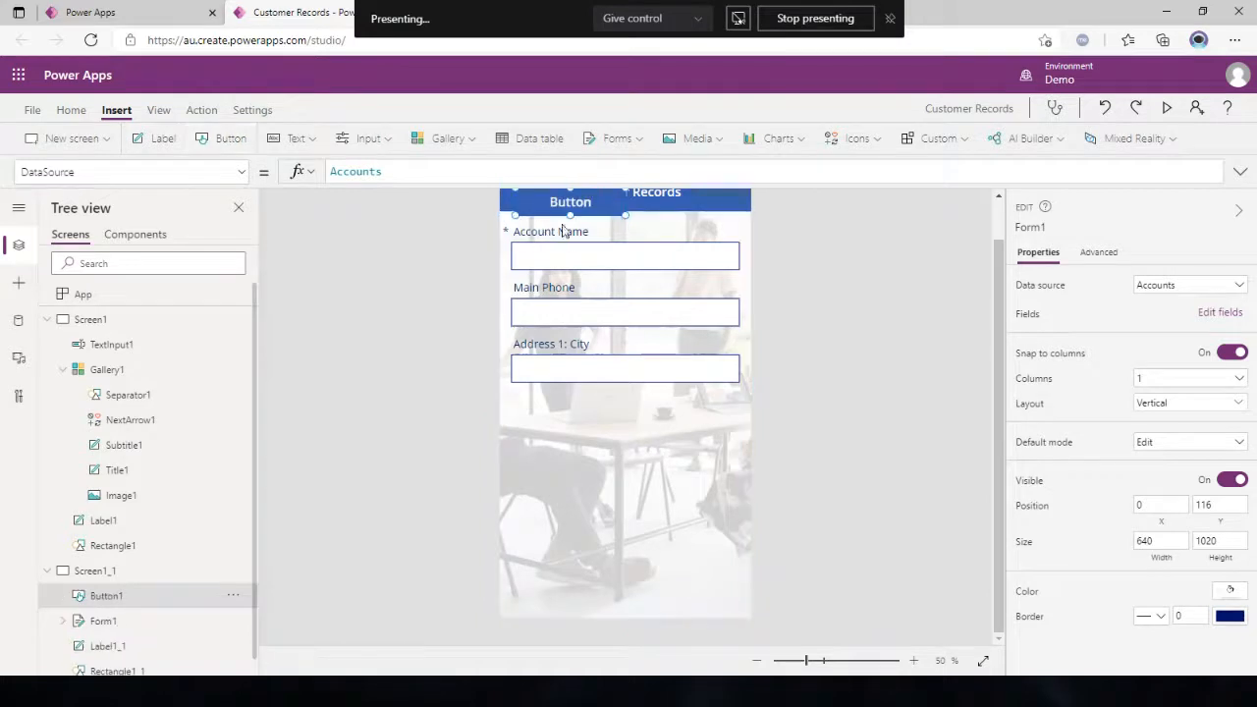
pyautogui.moveTo(569, 203); pyautogui.dragTo(602, 598)
pyautogui.doubleClick(583, 597)
pyautogui.write('Update')
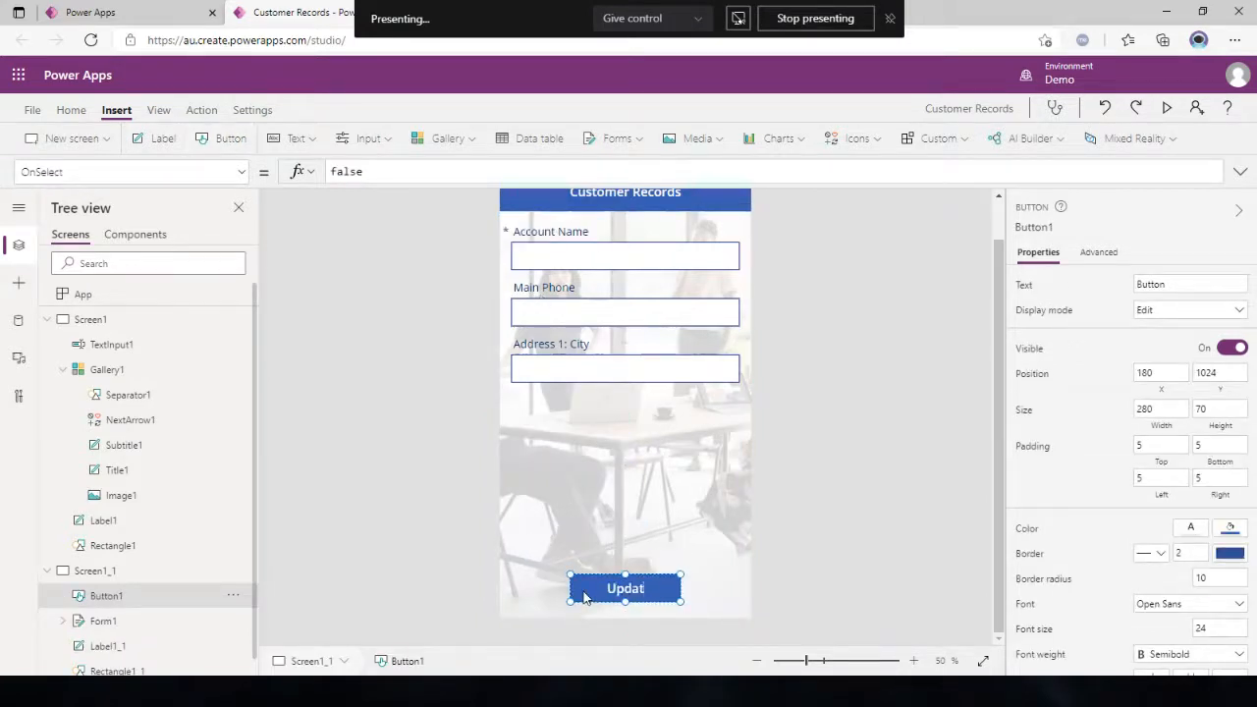
pyautogui.click(412, 553)
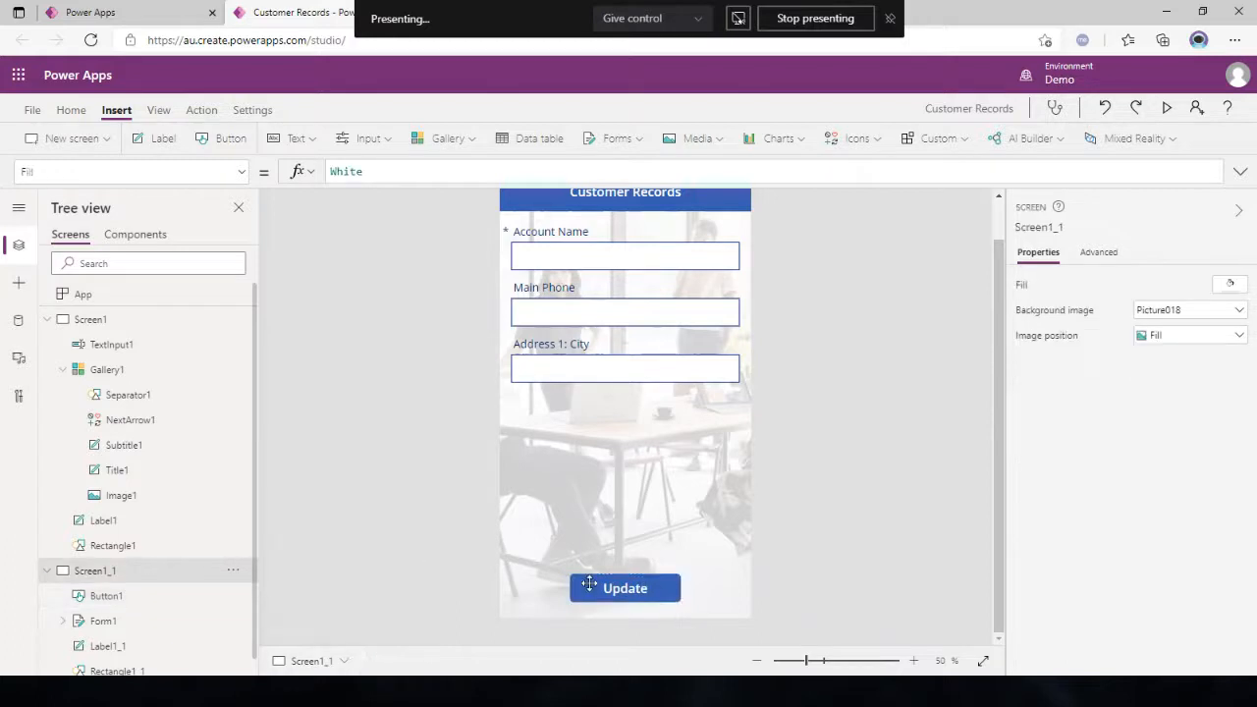
# - Set the Update button's OnSelect formula to SubmitForm(Form1)
pyautogui.click(589, 586)
pyautogui.click(606, 299)
pyautogui.click(603, 422)
pyautogui.click(609, 593)
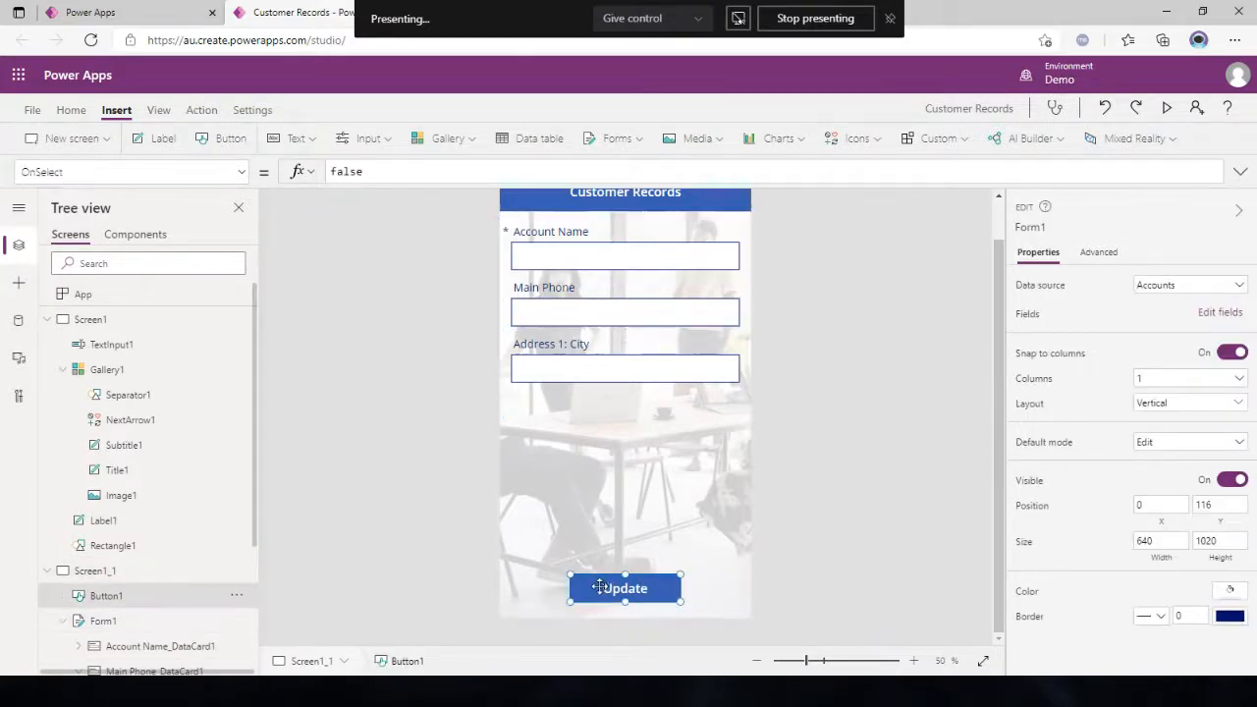
pyautogui.moveTo(373, 172); pyautogui.dragTo(317, 174)
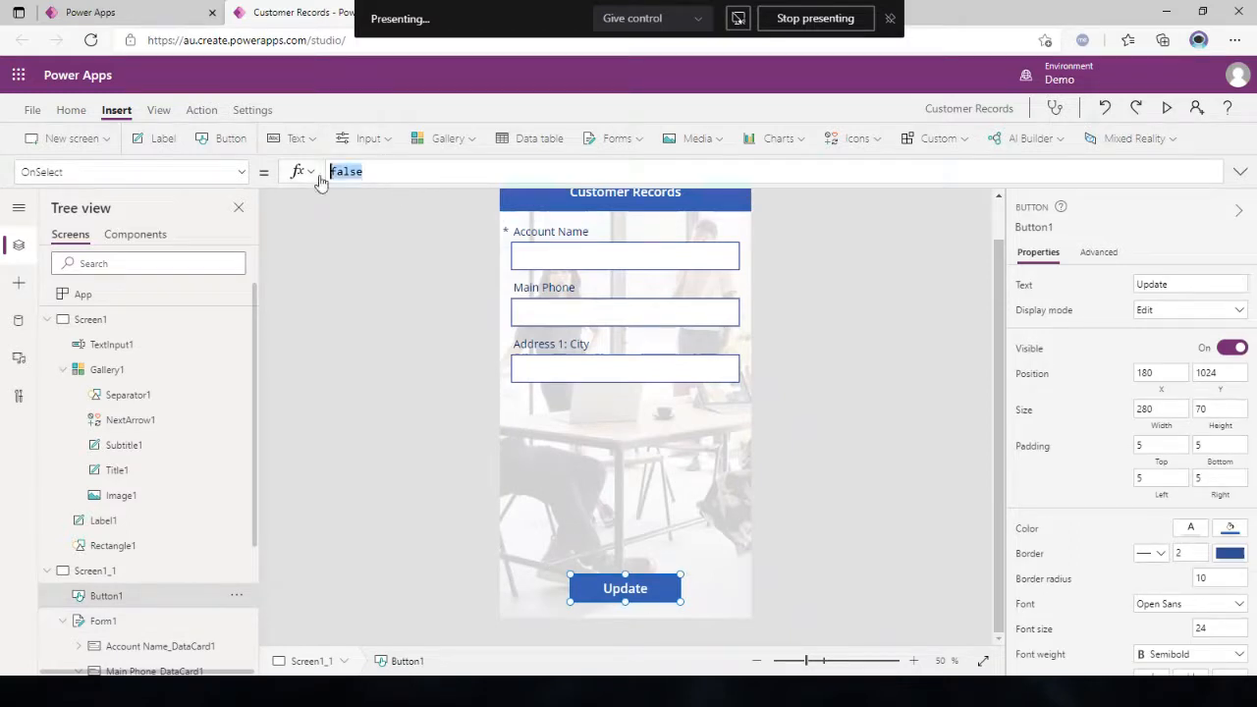
pyautogui.write('SubmitForm(Form1')
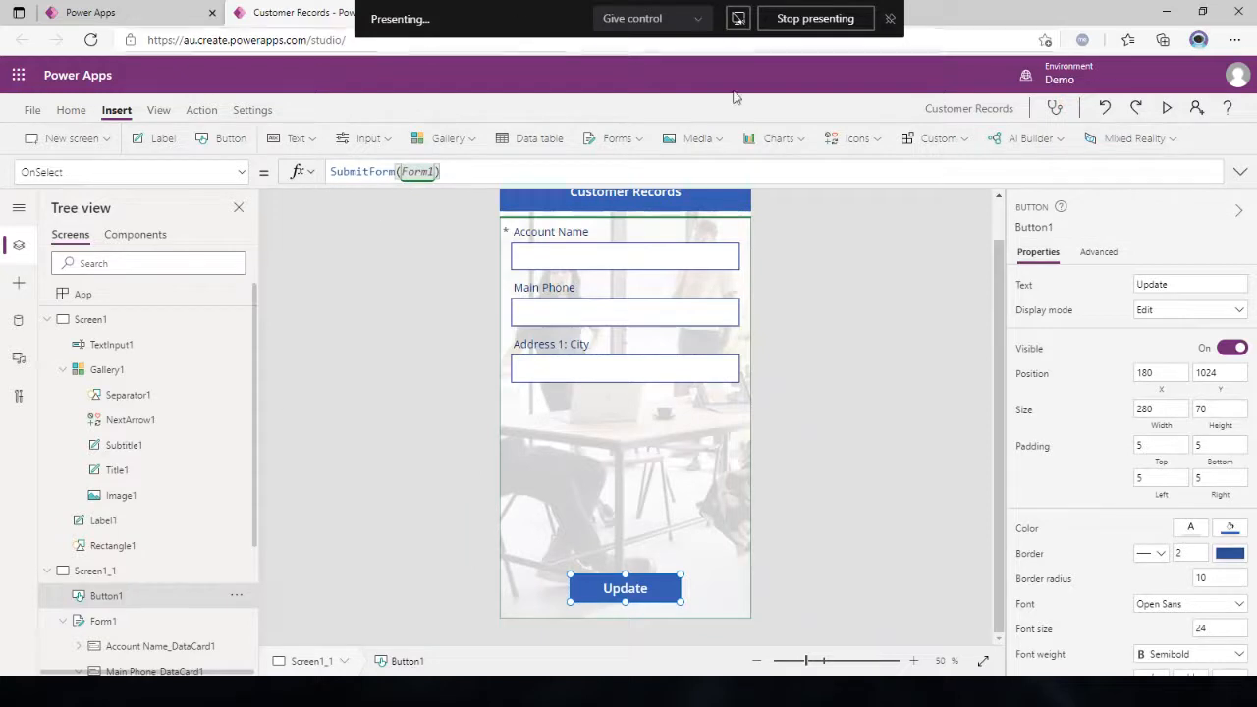
# - Set Form1's OnSuccess formula to Notify("Record updated successfully", NotificationType.Success);Back()
pyautogui.click(84, 624)
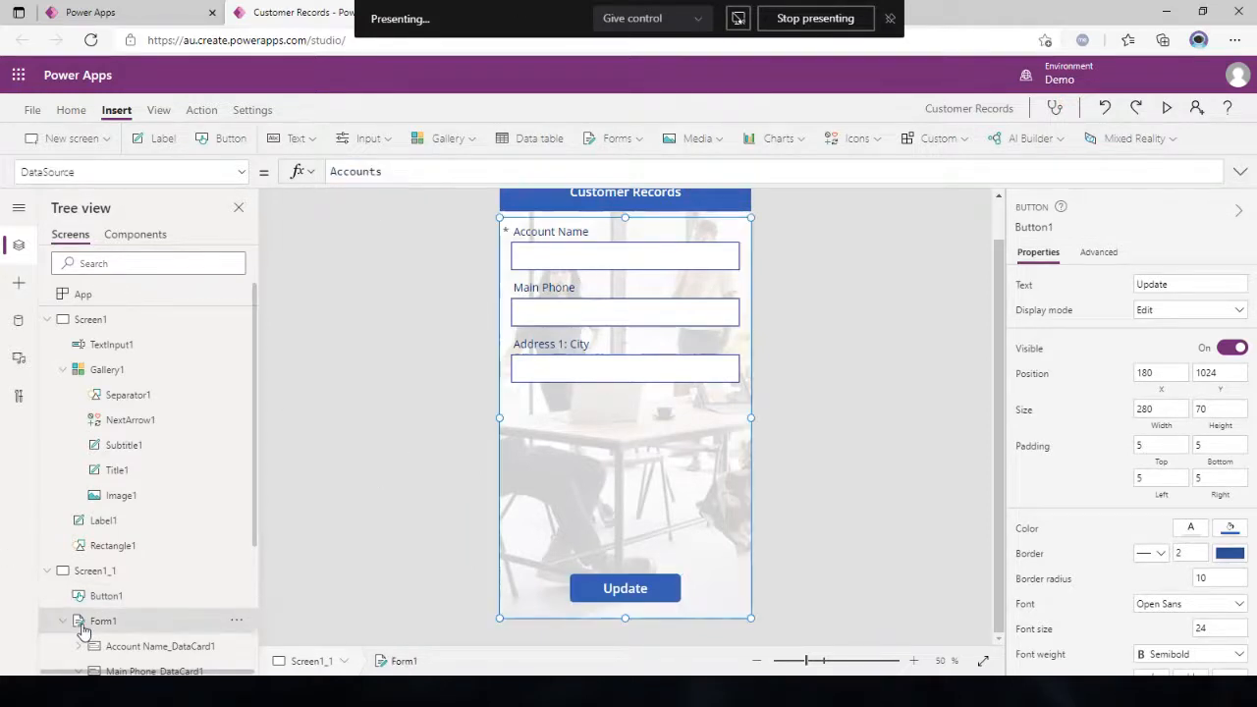
pyautogui.click(128, 171)
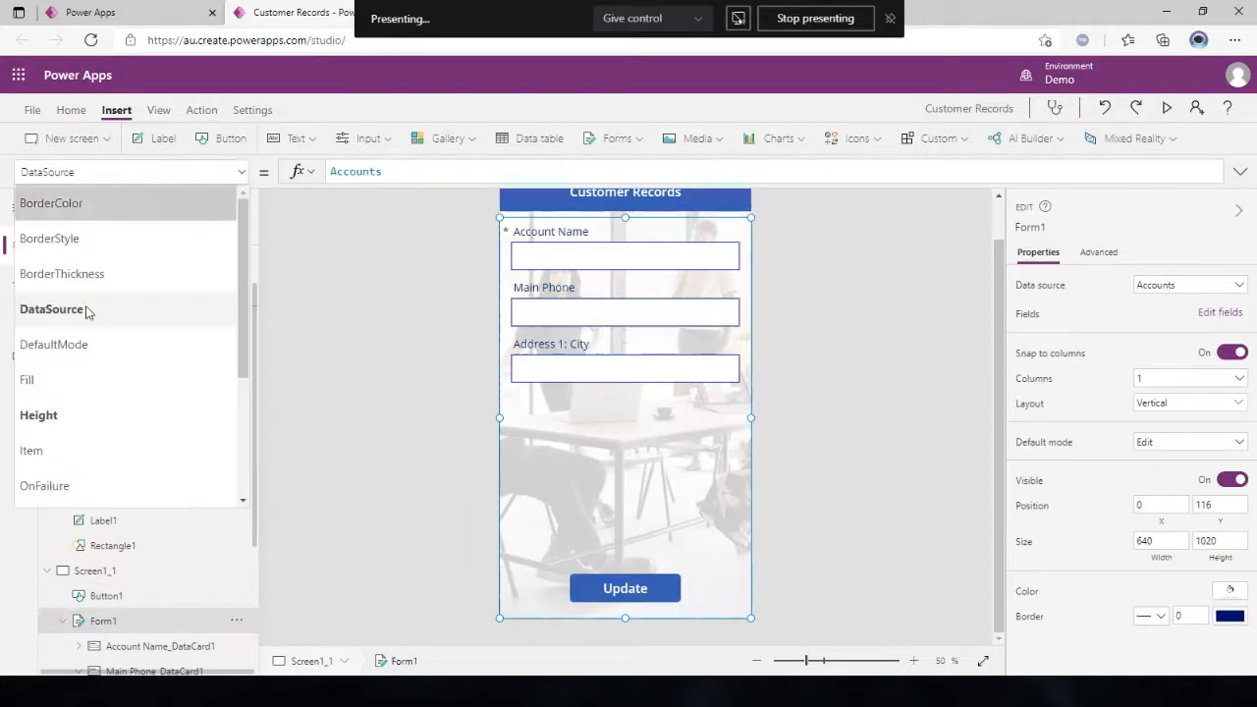
pyautogui.scroll(-2, 78, 412)
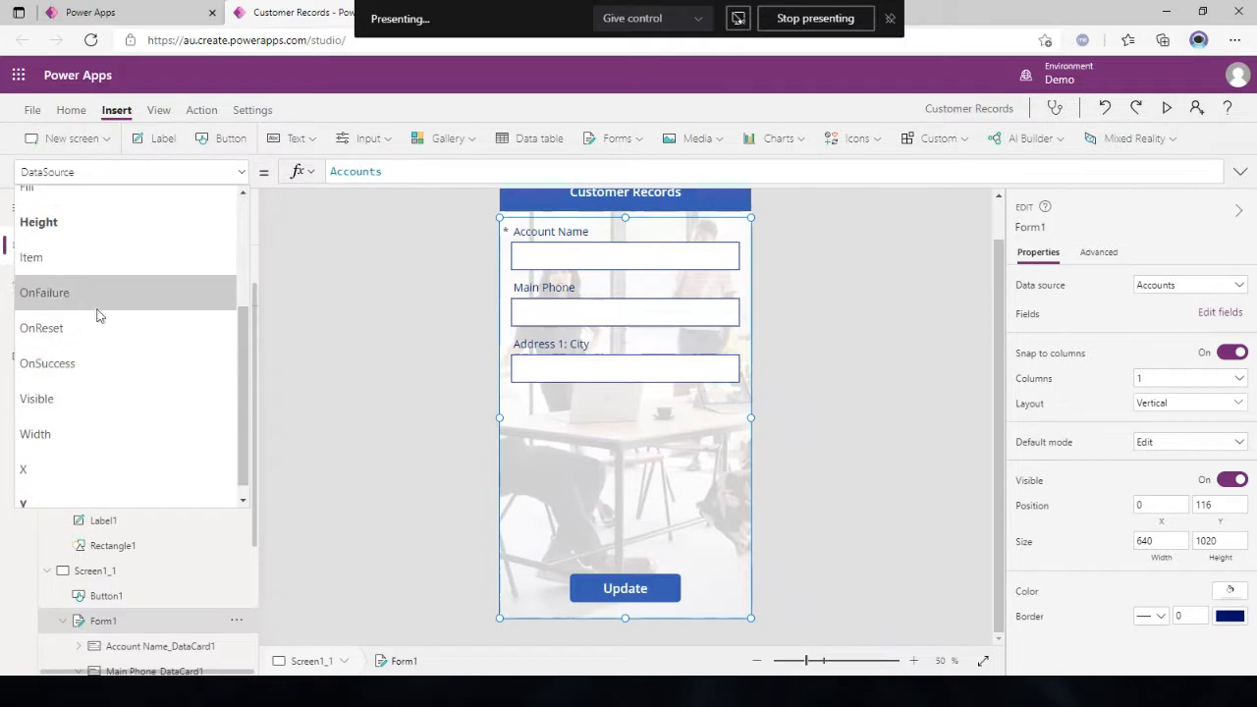
pyautogui.click(65, 364)
pyautogui.doubleClick(353, 173)
pyautogui.press('BackSpace')
pyautogui.write('Notify')
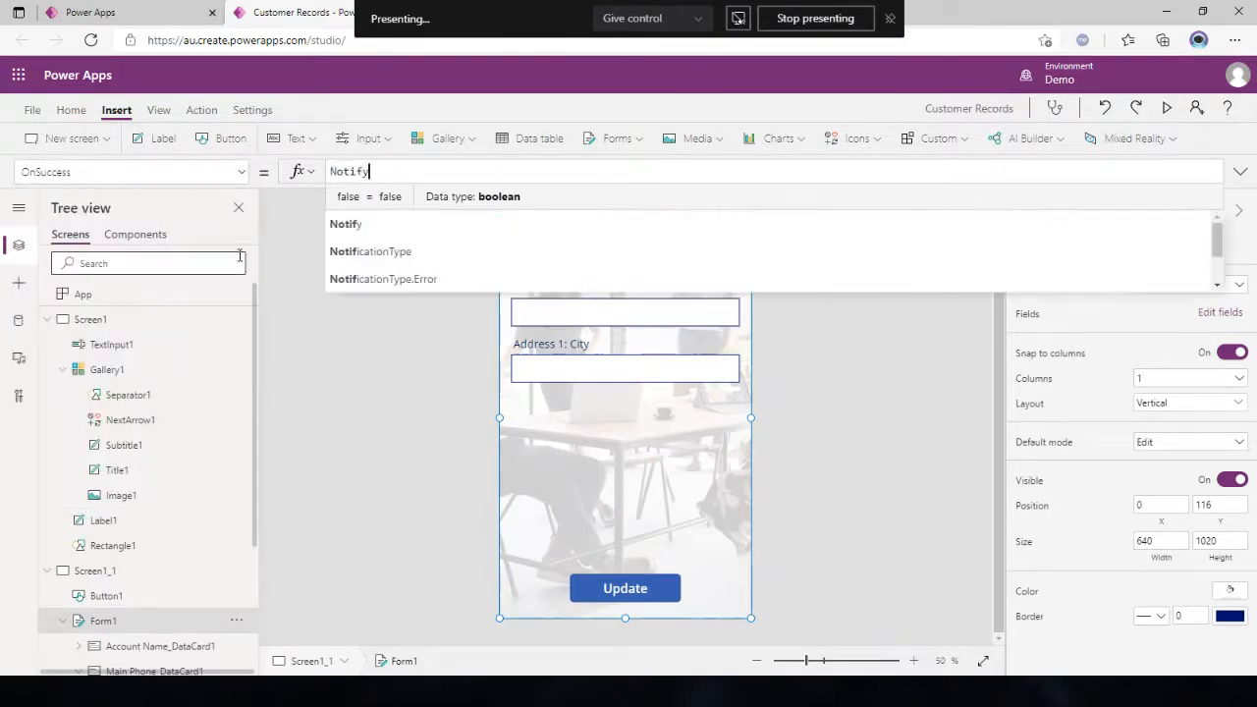
pyautogui.write('("Record uypdate')
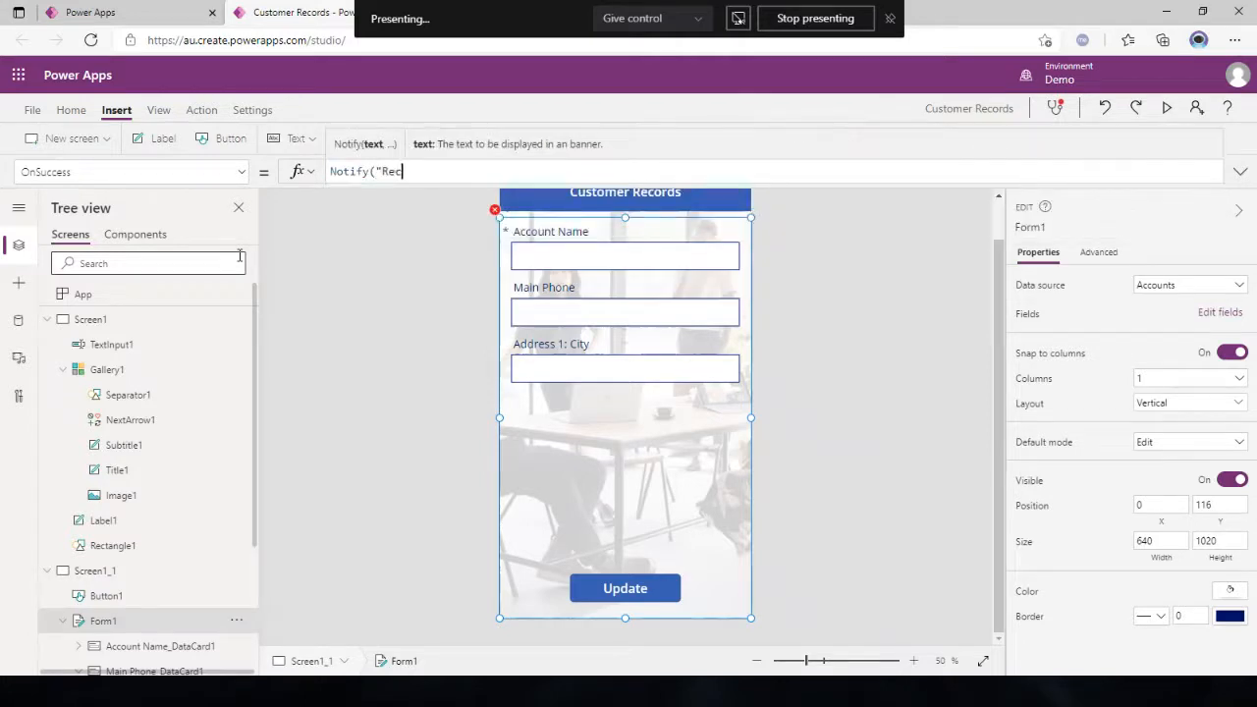
pyautogui.press('BackSpace')
pyautogui.press('BackSpace')
pyautogui.press('BackSpace')
pyautogui.press('BackSpace')
pyautogui.write('pdated successfu')
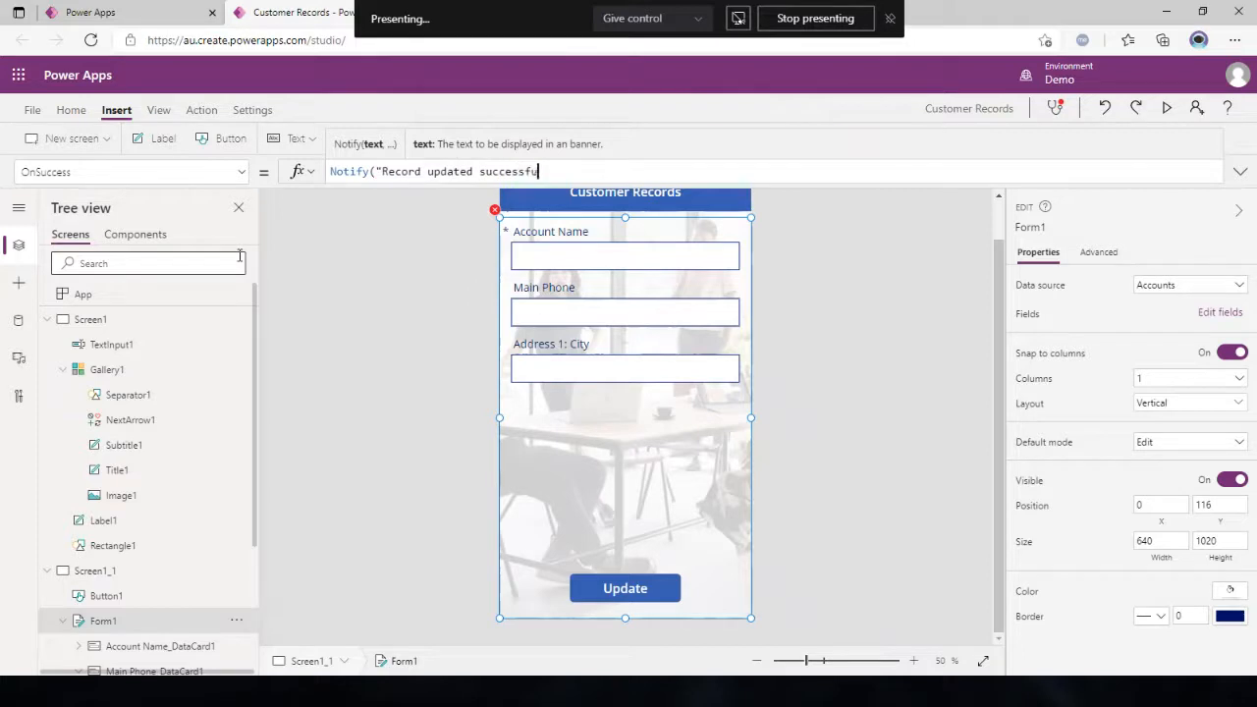
pyautogui.write('lly"')
pyautogui.write(', Notifica')
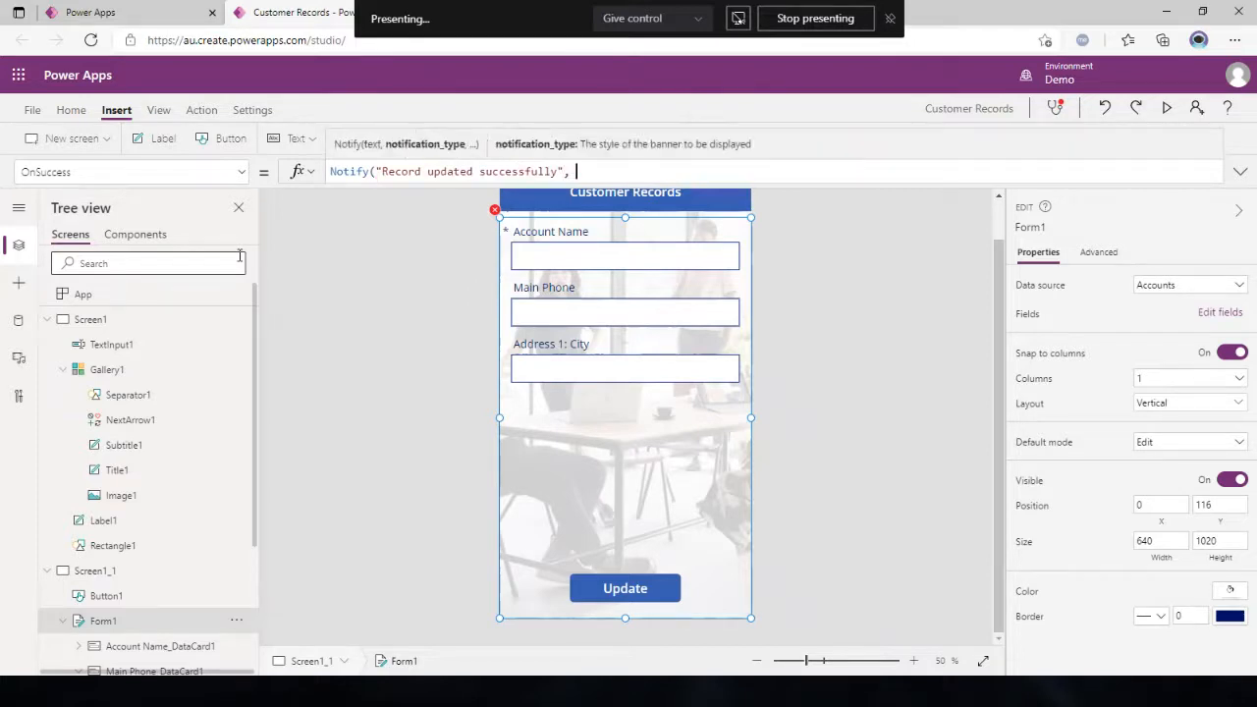
pyautogui.press('Down')
pyautogui.press('Down')
pyautogui.press('Down')
pyautogui.press('Return')
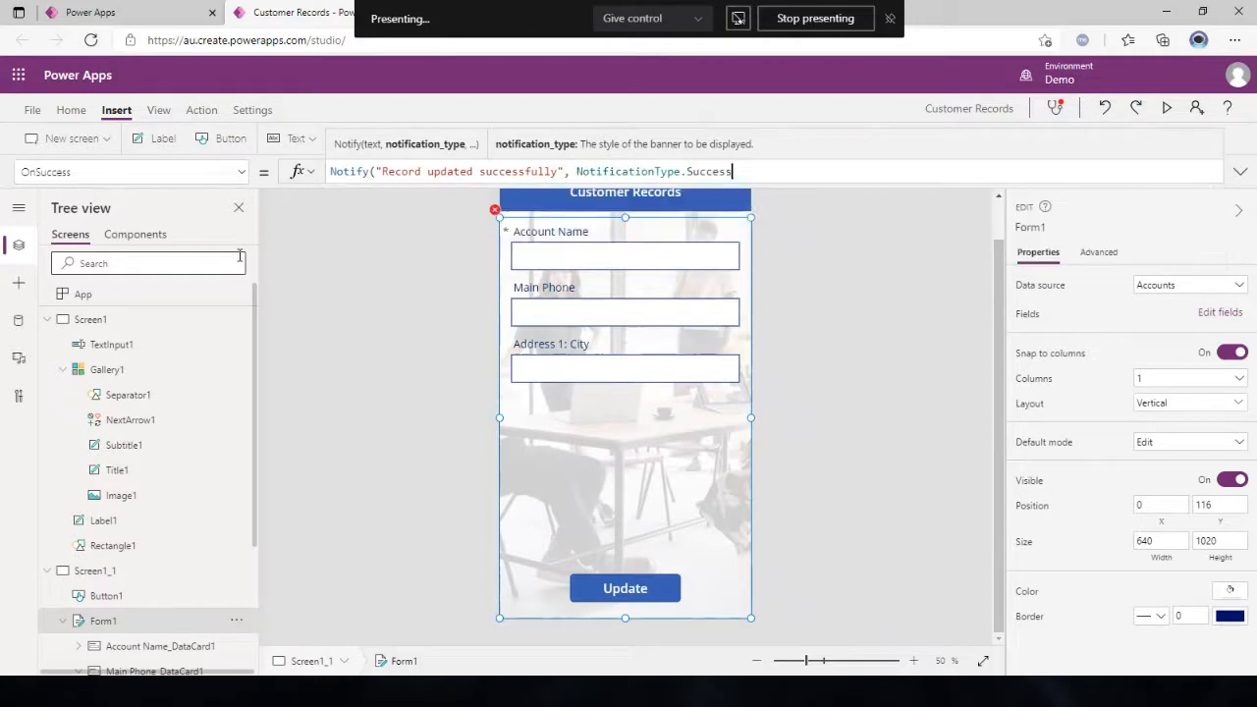
pyautogui.write(');')
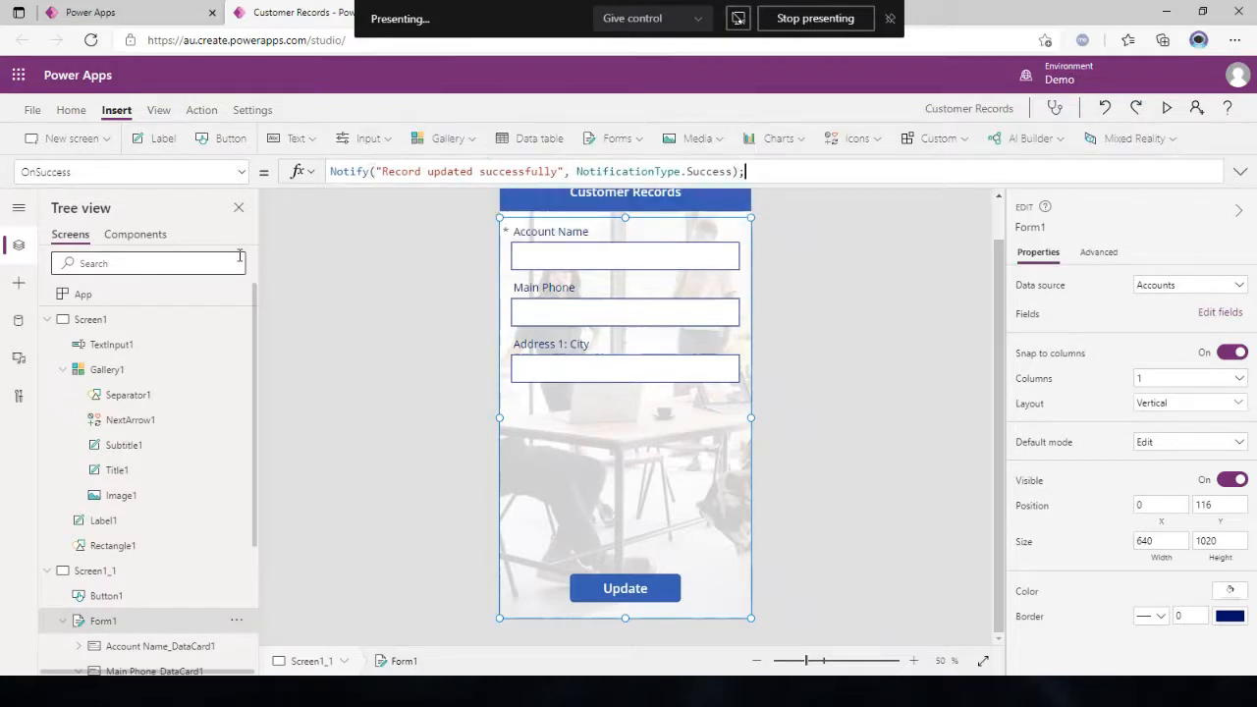
pyautogui.write('Back()')
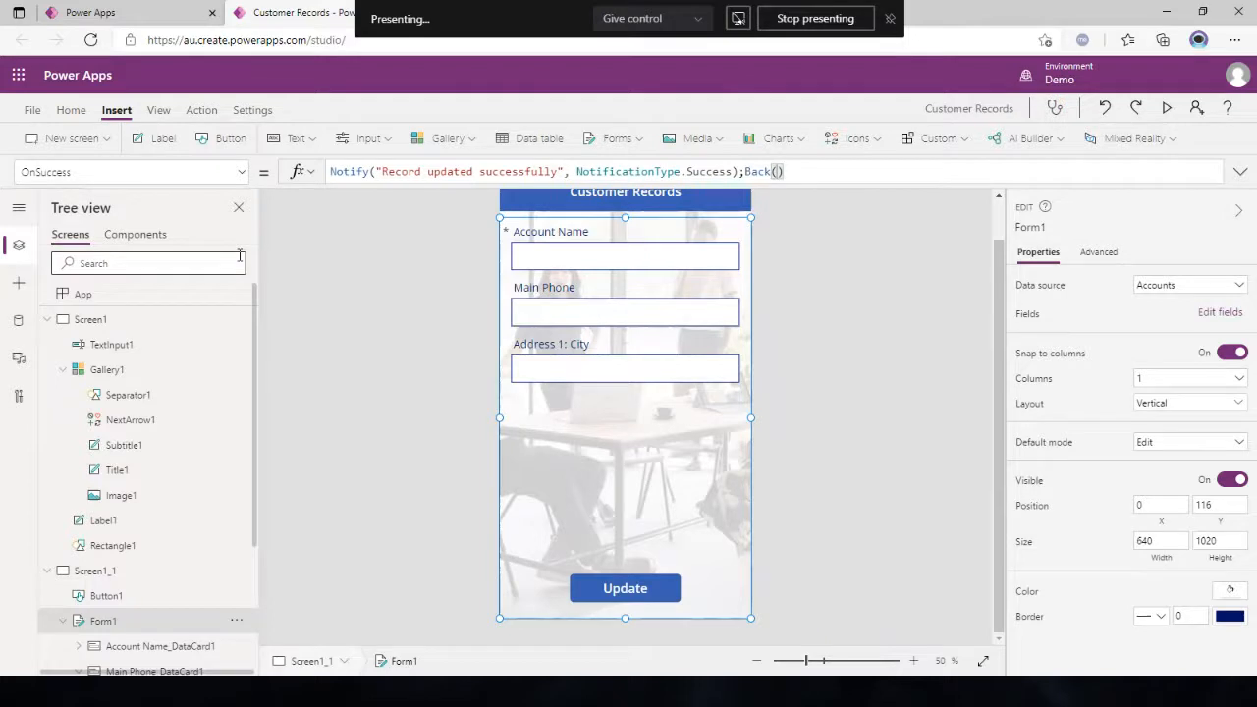
# - Add a Back icon to the form screen's header and place it at X 18, Y 18
pyautogui.click(540, 199)
pyautogui.scroll(1, 943, 197)
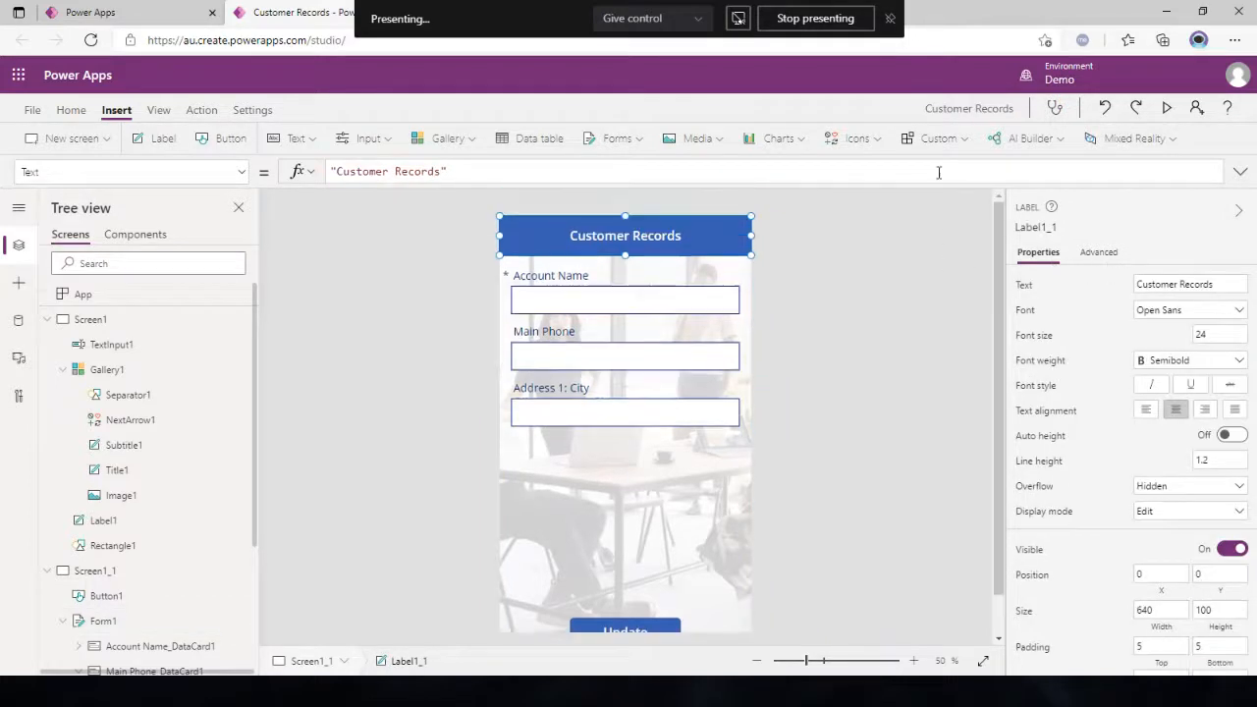
pyautogui.click(832, 144)
pyautogui.scroll(-10, 861, 323)
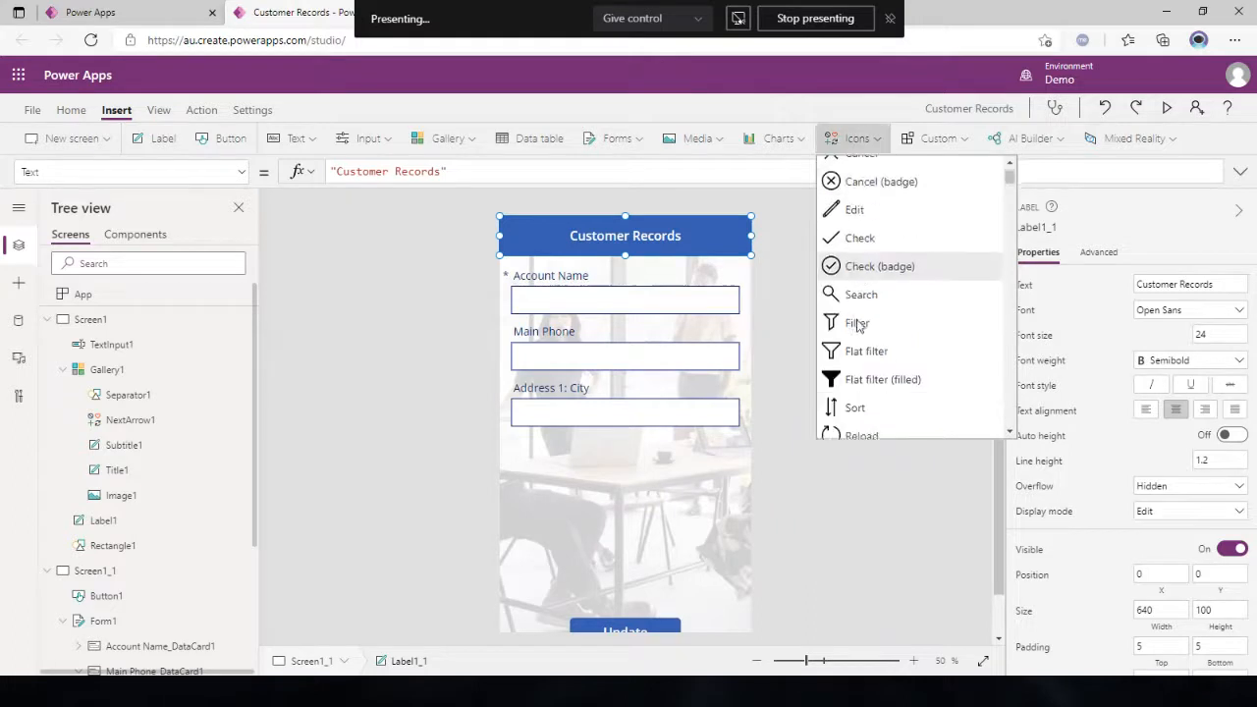
pyautogui.scroll(-3, 862, 324)
pyautogui.scroll(2, 862, 294)
pyautogui.click(854, 298)
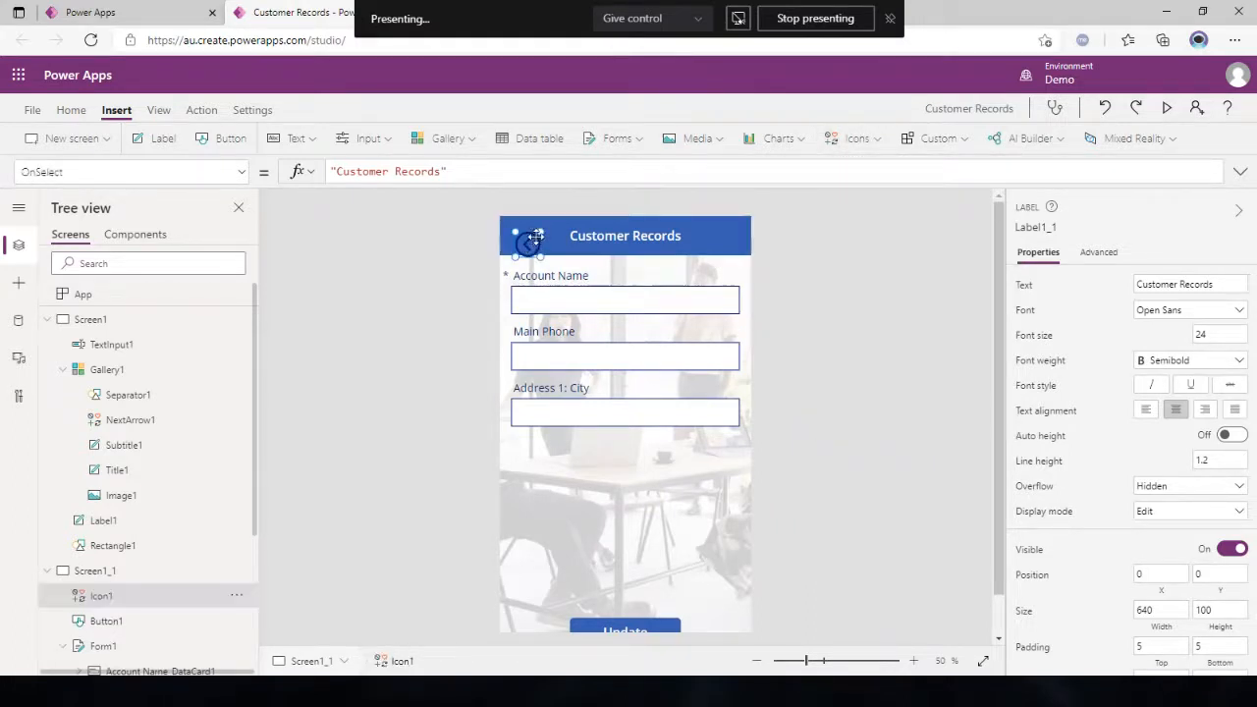
pyautogui.moveTo(528, 236); pyautogui.dragTo(518, 225)
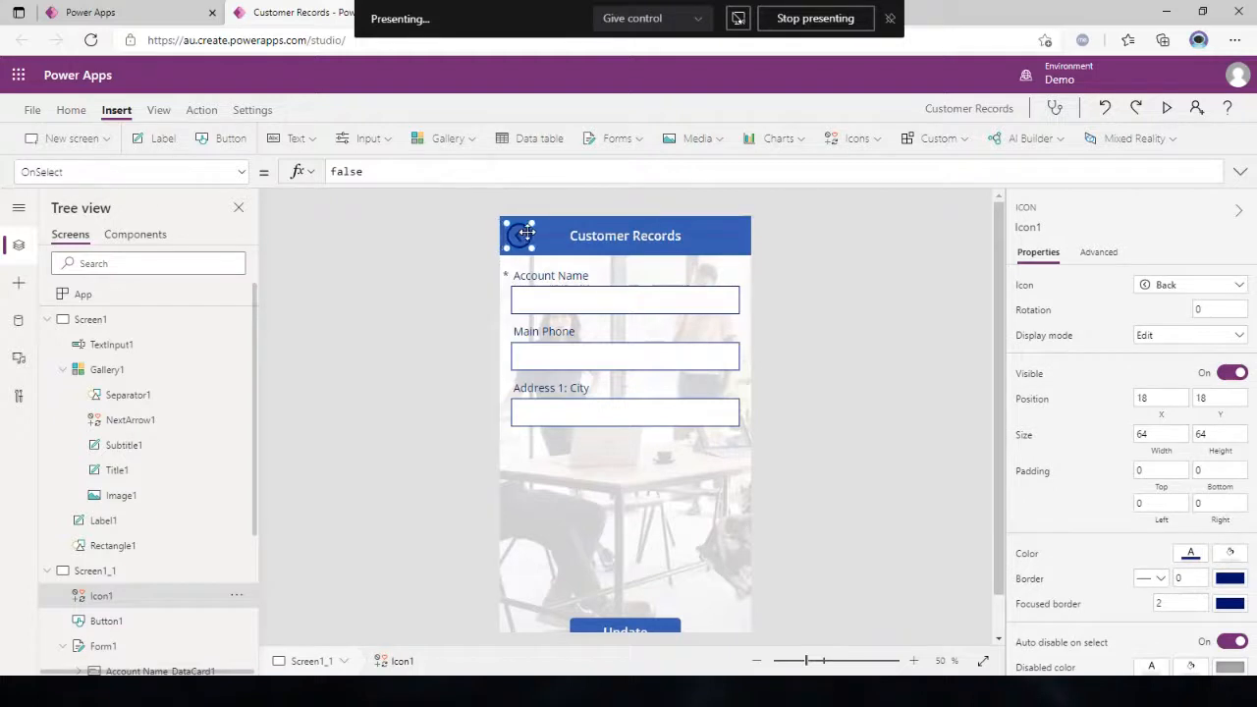
# - Colour the Back icon white and set its OnSelect formula to Back()
pyautogui.click(71, 110)
pyautogui.click(552, 138)
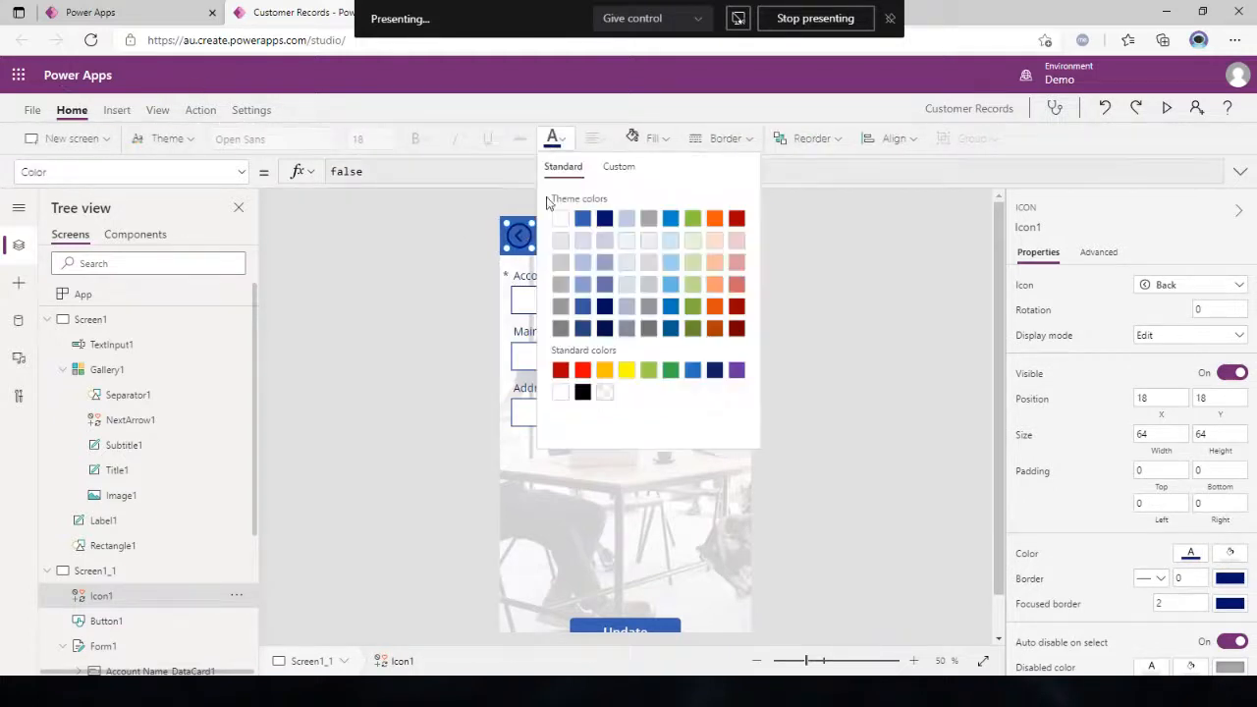
pyautogui.click(560, 218)
pyautogui.click(441, 238)
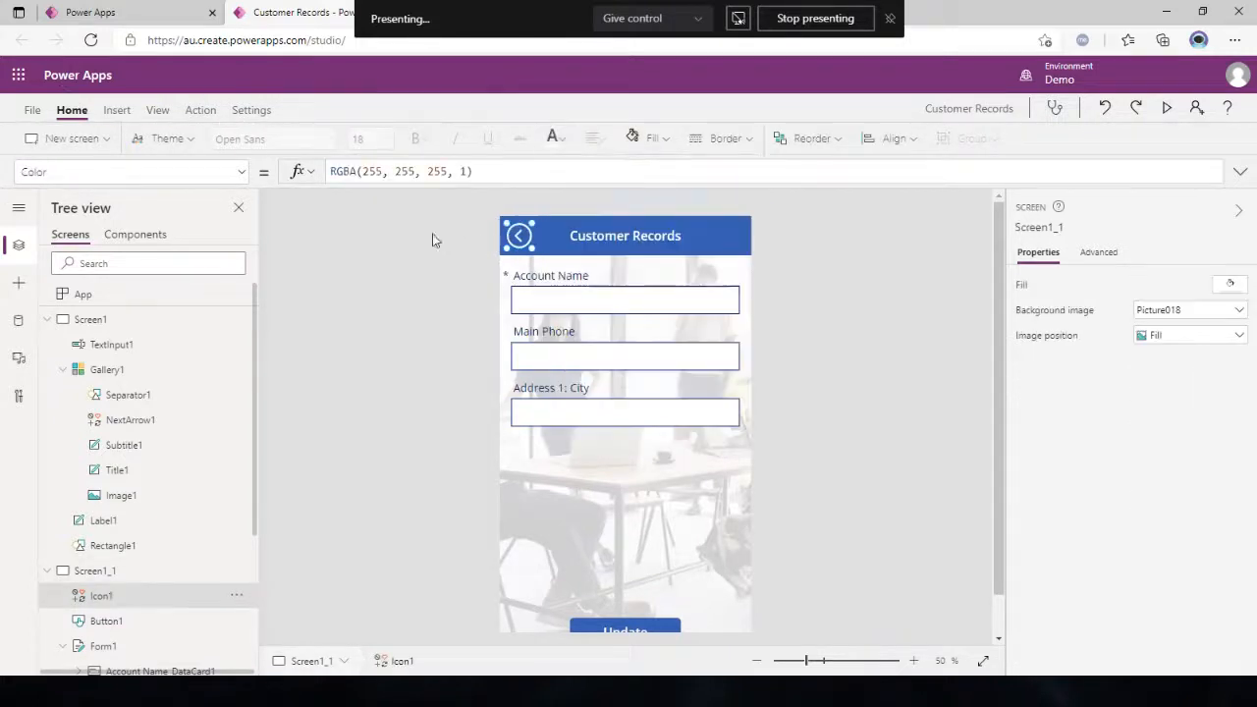
pyautogui.click(200, 109)
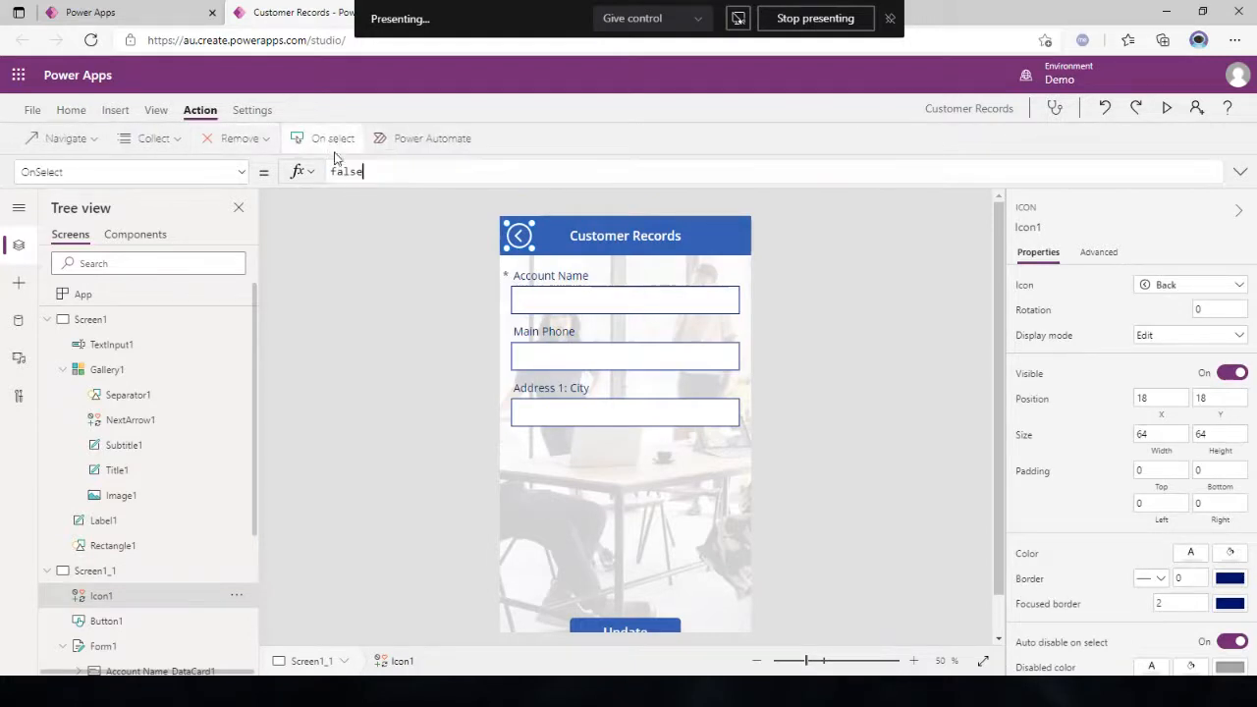
pyautogui.write('Back()')
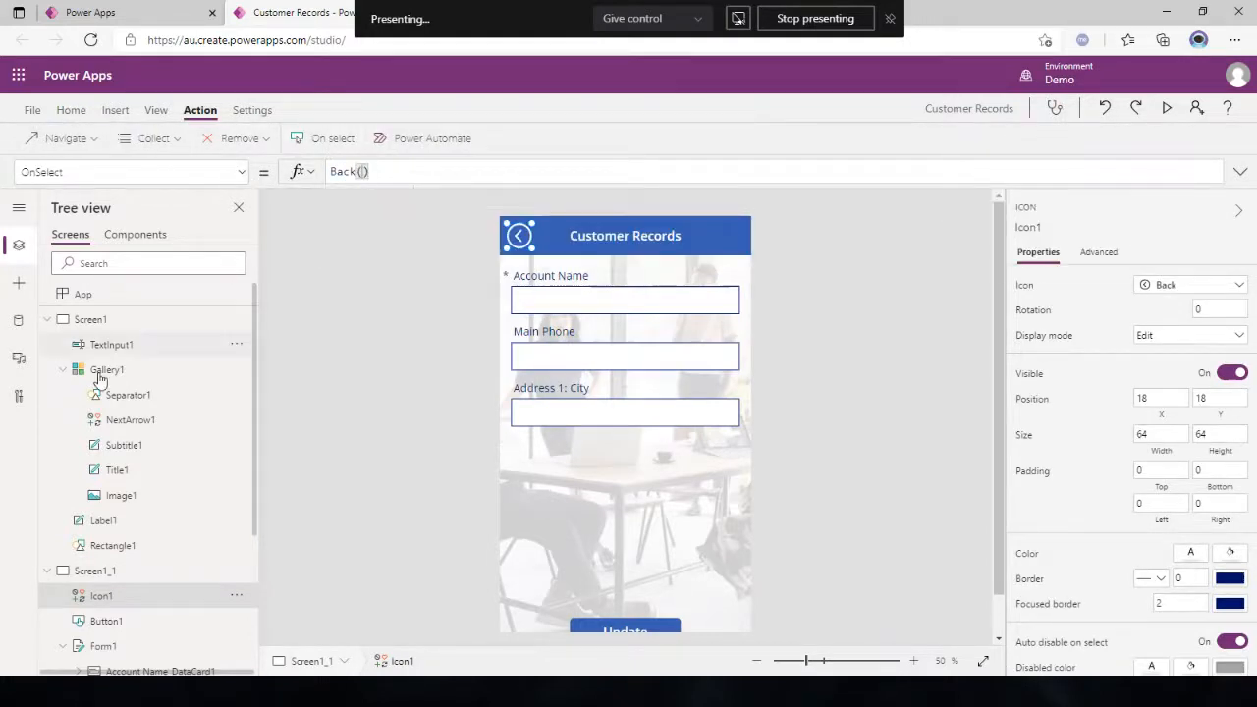
# - Add an Add icon to Screen1's header and place it at X 560, Y 18
pyautogui.click(102, 319)
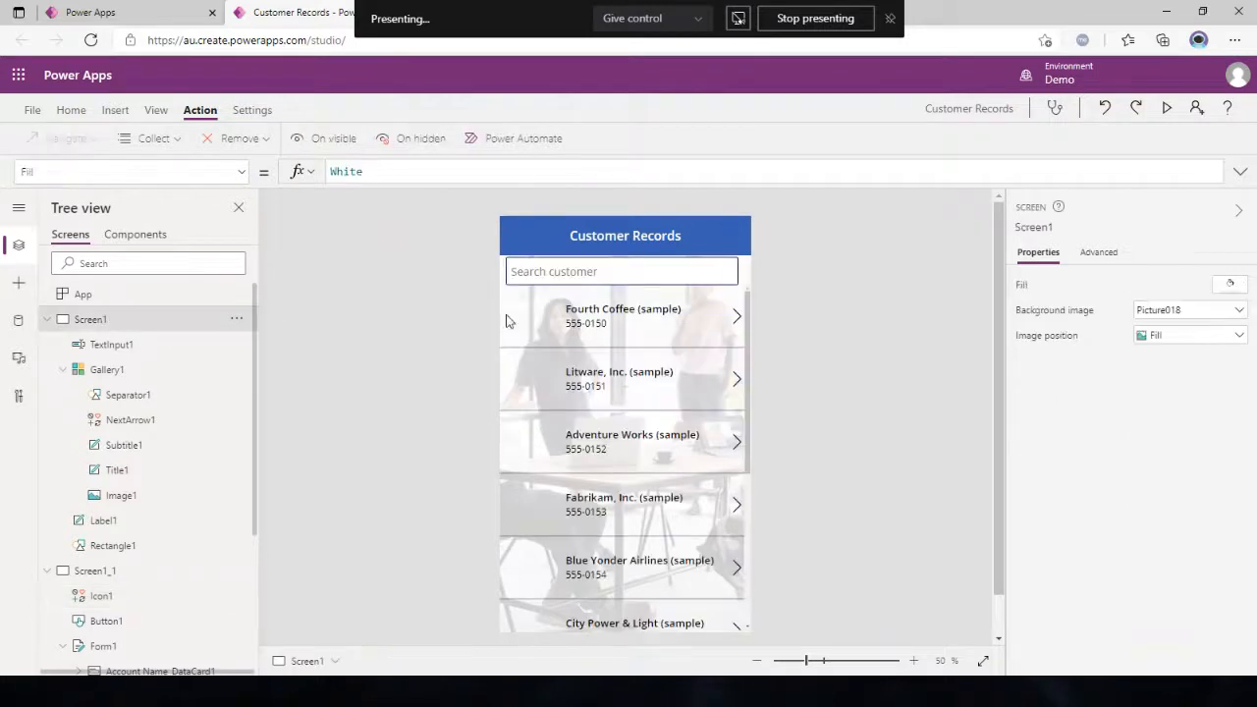
pyautogui.click(113, 110)
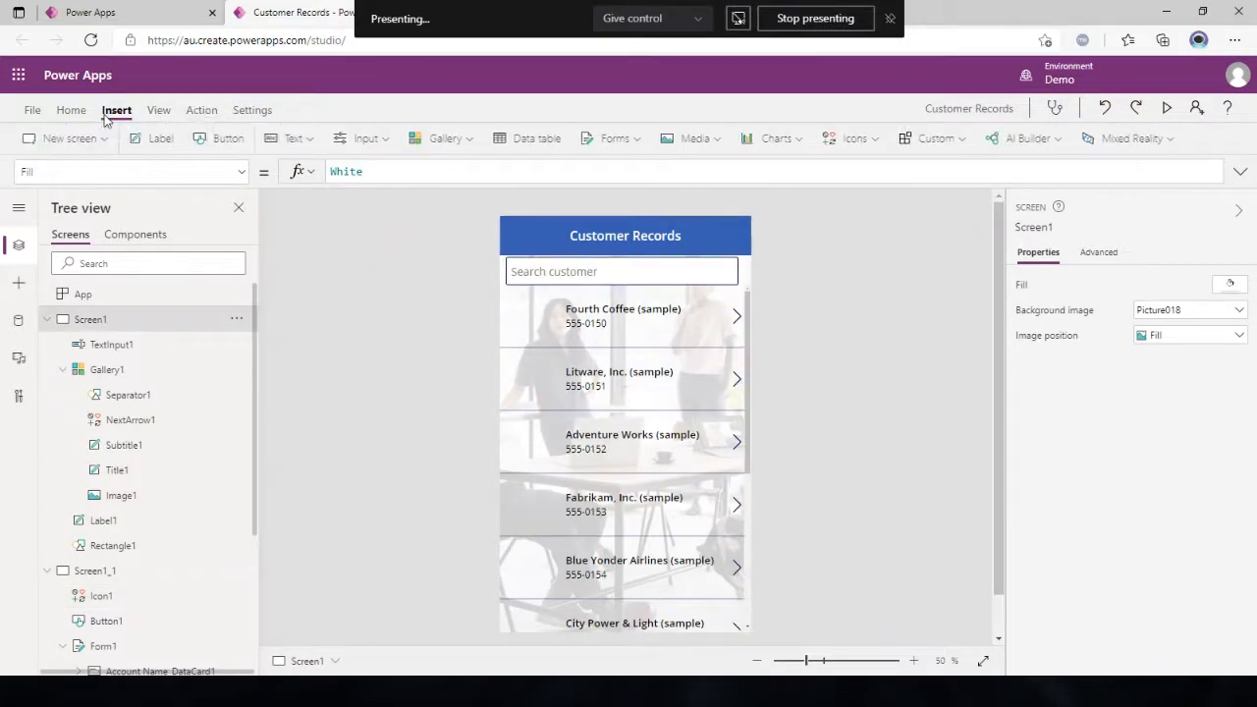
pyautogui.click(858, 139)
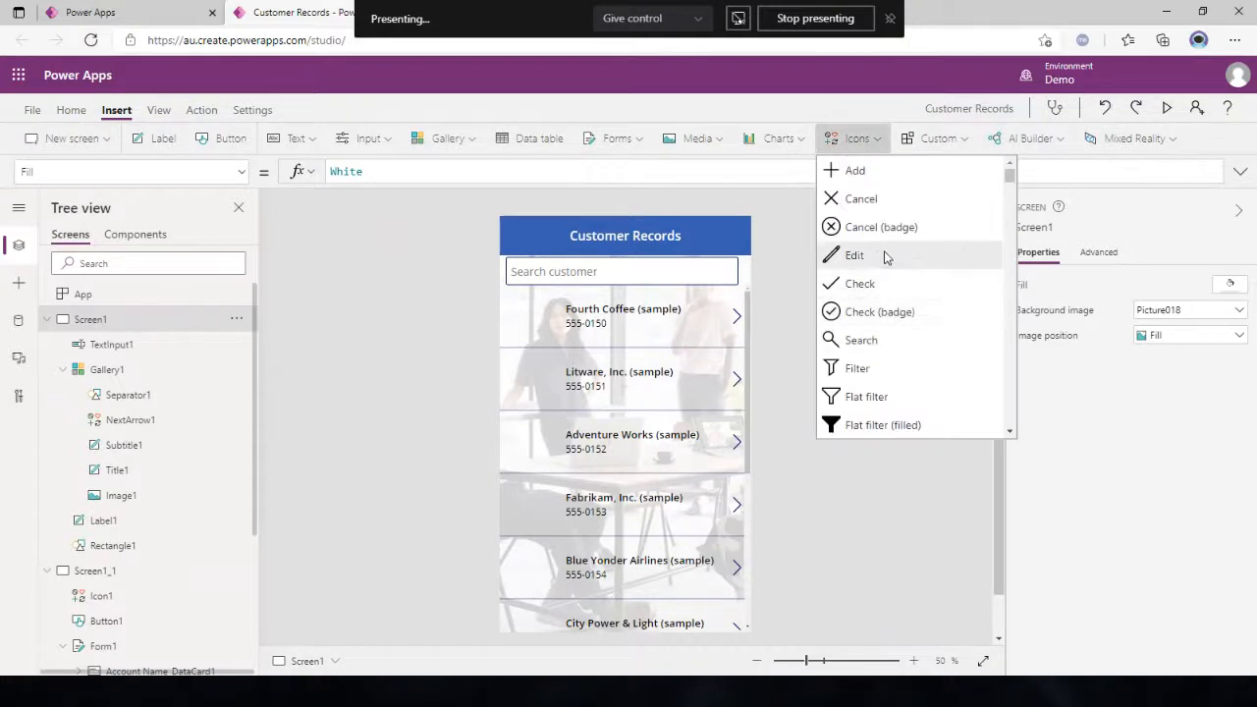
pyautogui.click(870, 171)
pyautogui.moveTo(519, 237); pyautogui.dragTo(726, 232)
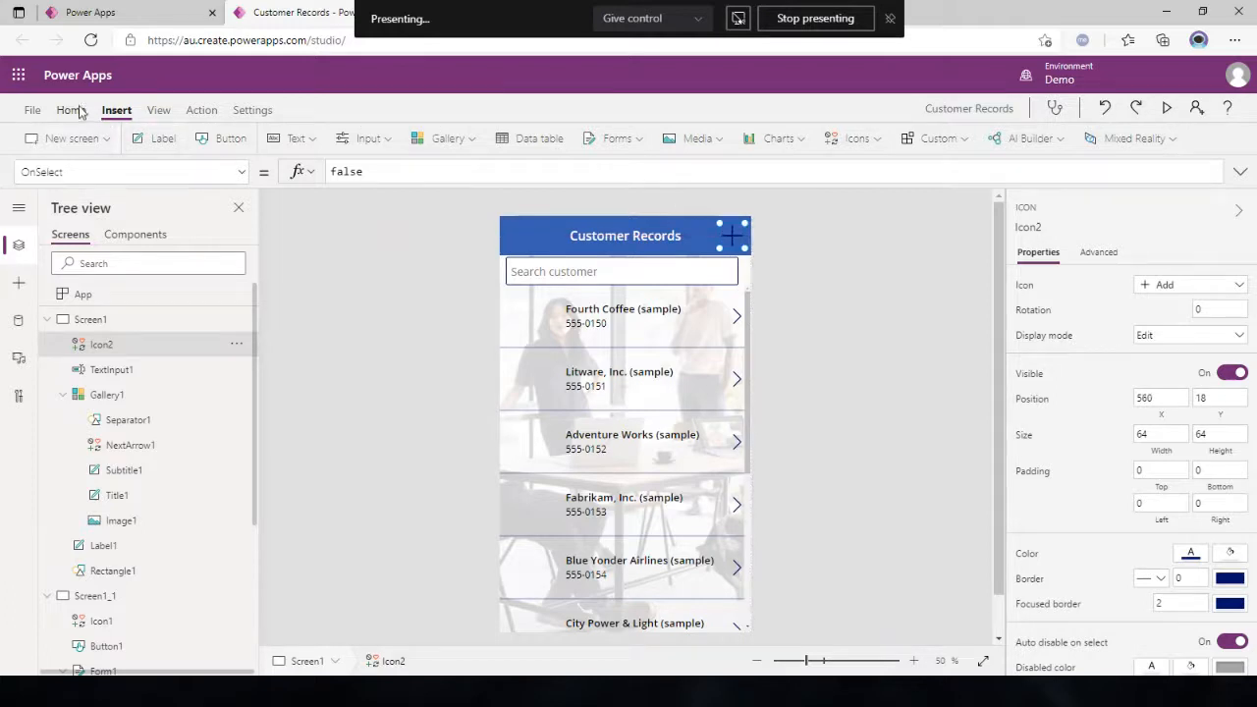
# - Change the plus icon's colour to white
pyautogui.click(72, 110)
pyautogui.click(552, 139)
pyautogui.click(558, 218)
pyautogui.click(359, 243)
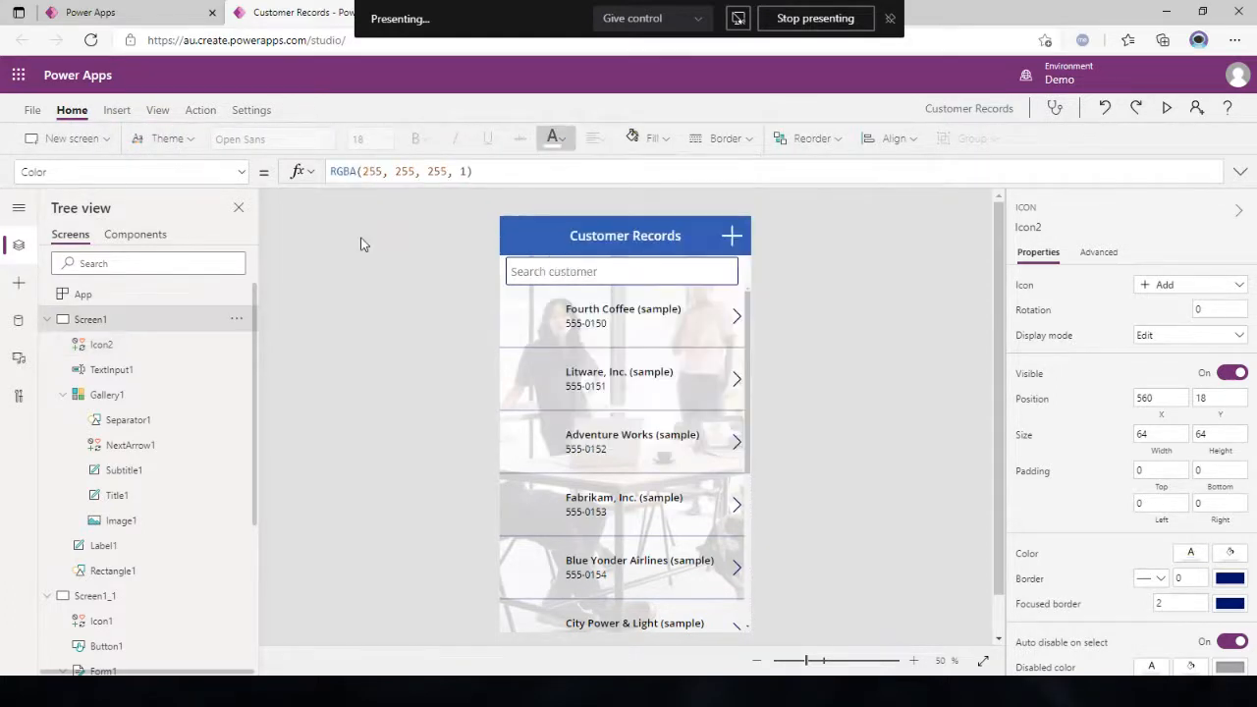
# - Set the plus icon's OnSelect formula to Navigate(Screen1_1)
pyautogui.click(734, 246)
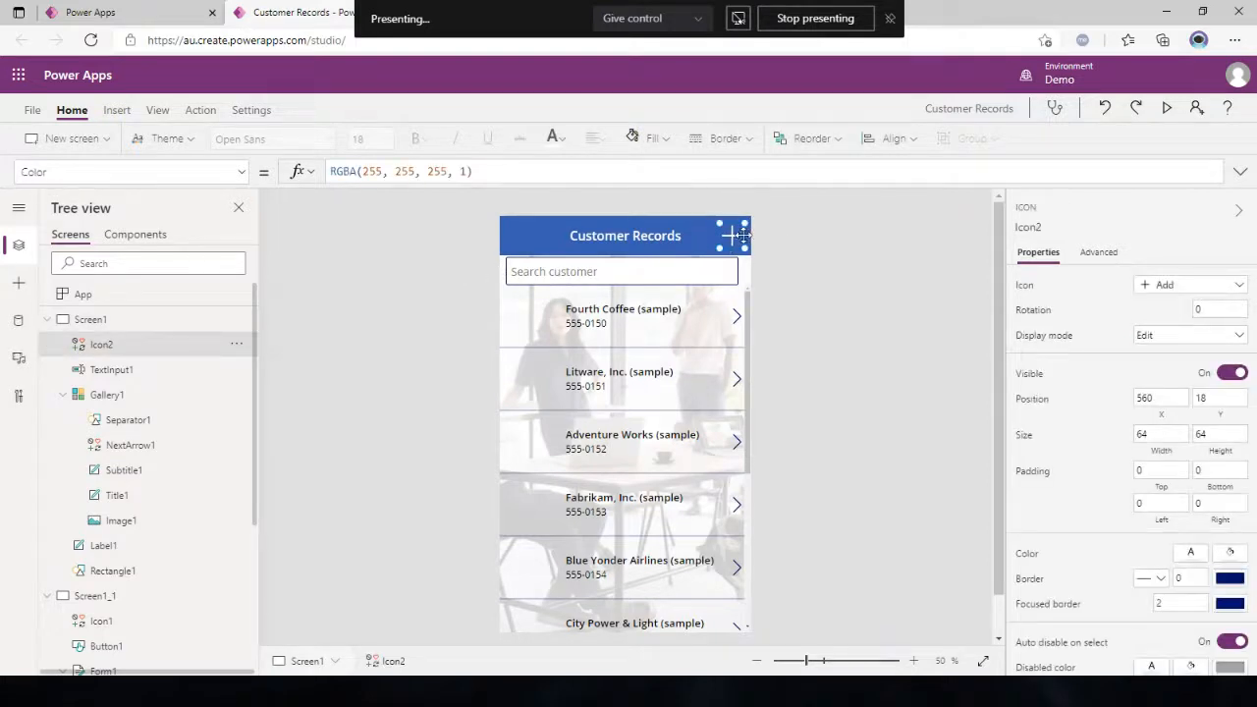
pyautogui.click(200, 110)
pyautogui.click(317, 141)
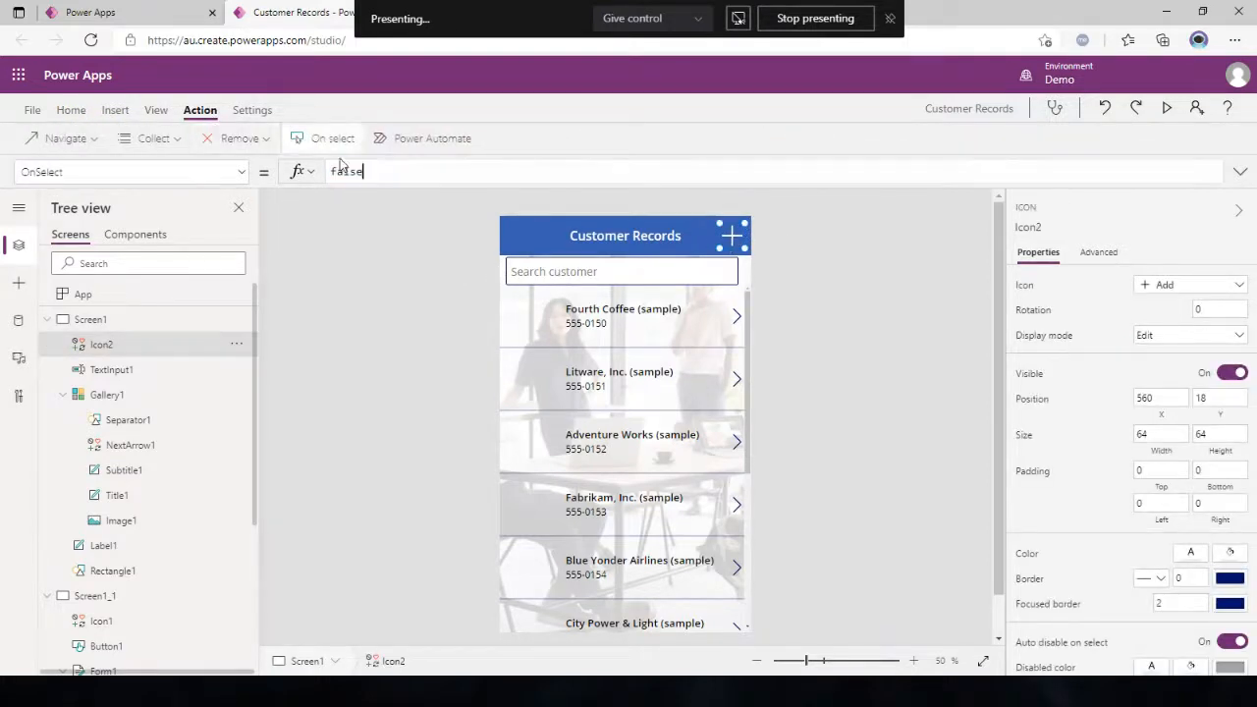
pyautogui.write('Navigate(Sc')
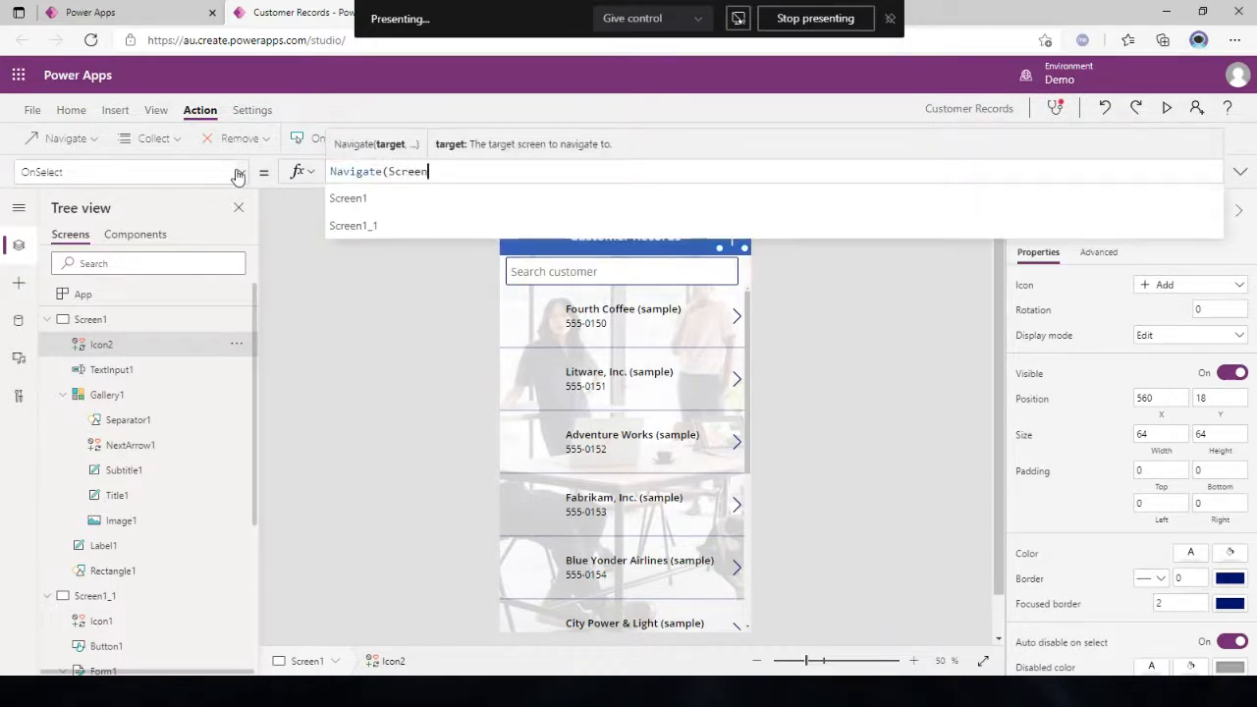
pyautogui.write('reen')
pyautogui.press('Down')
pyautogui.press('Down')
pyautogui.press('Return')
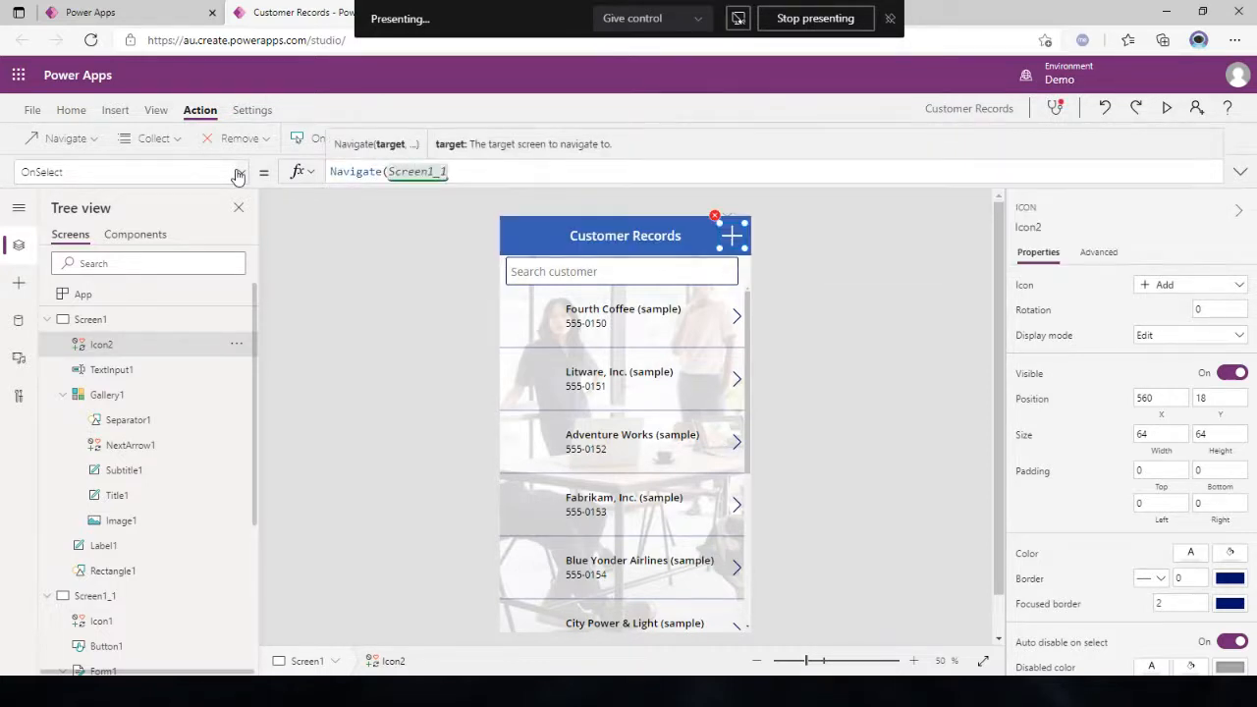
pyautogui.write(')')
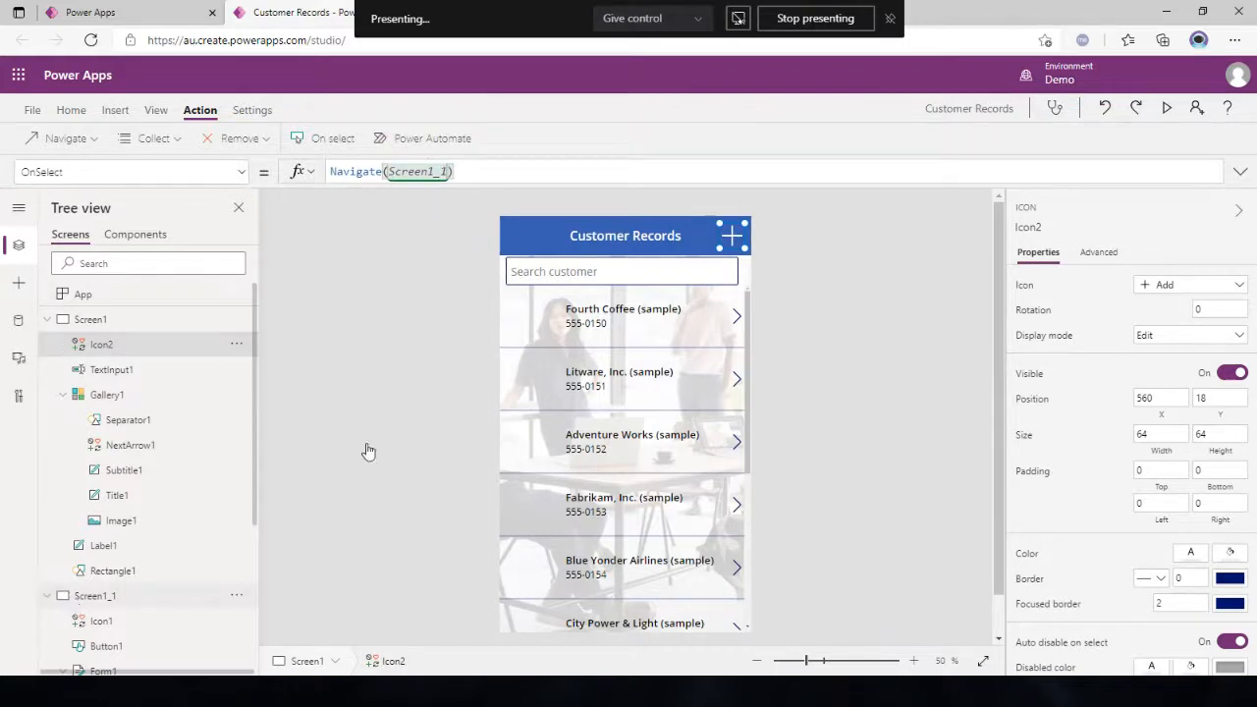
# - Set the Item property of the edit form on Screen1_1 to Gallery1.Selected
pyautogui.click(120, 595)
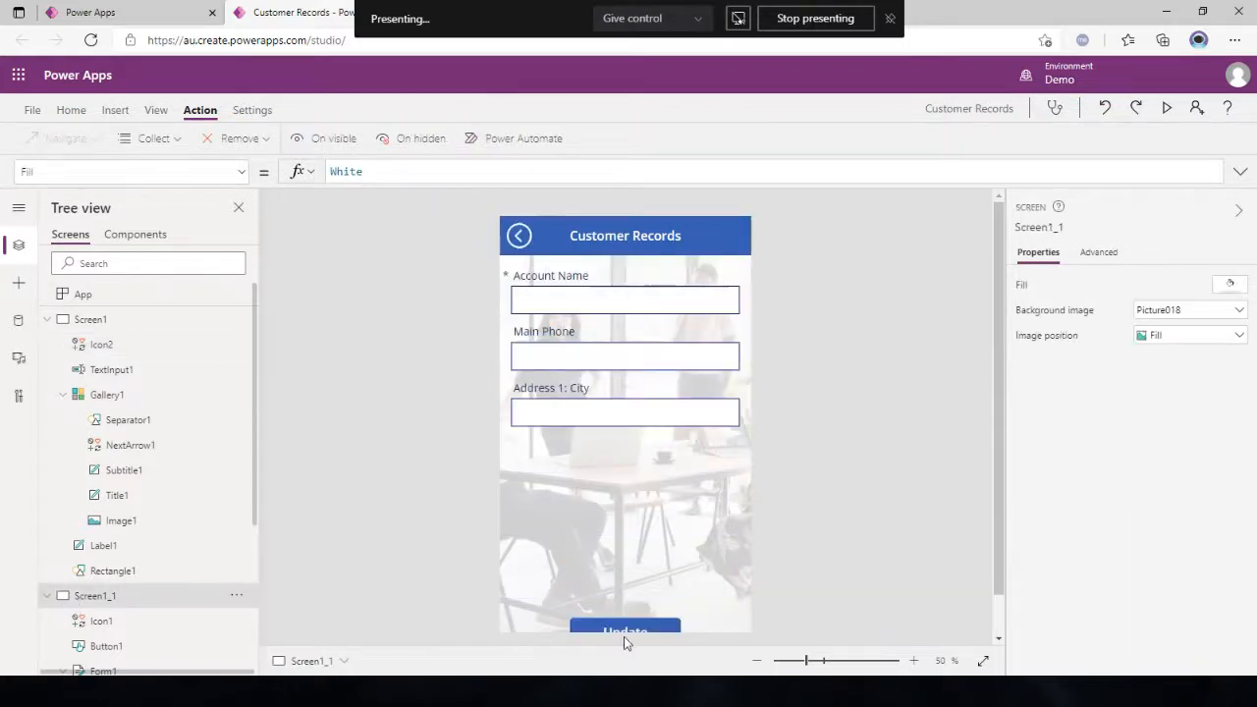
pyautogui.click(578, 457)
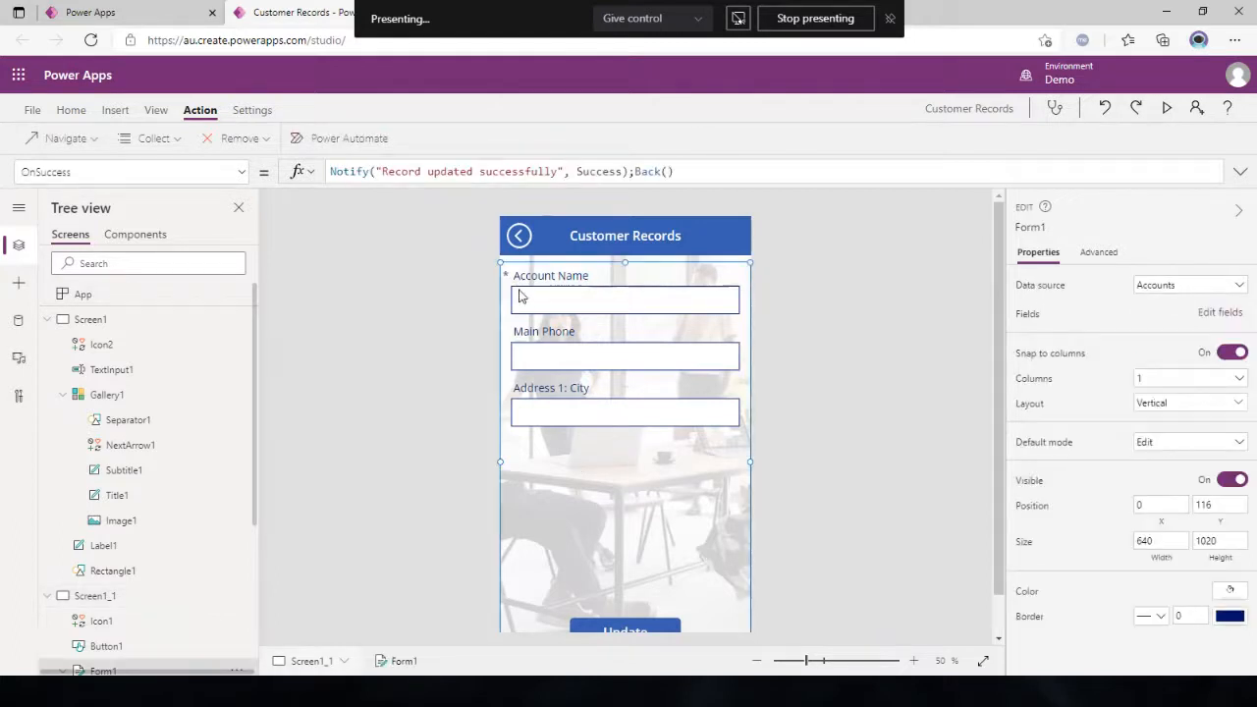
pyautogui.click(154, 168)
pyautogui.scroll(2, 98, 344)
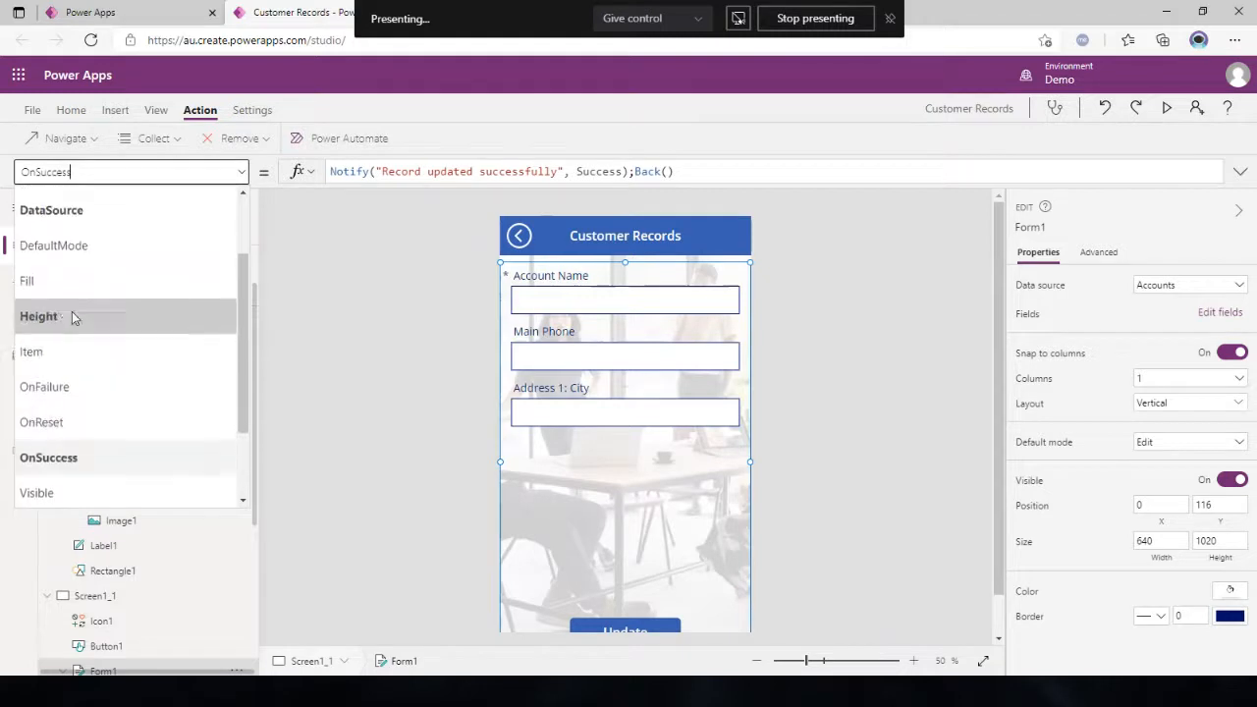
pyautogui.click(44, 354)
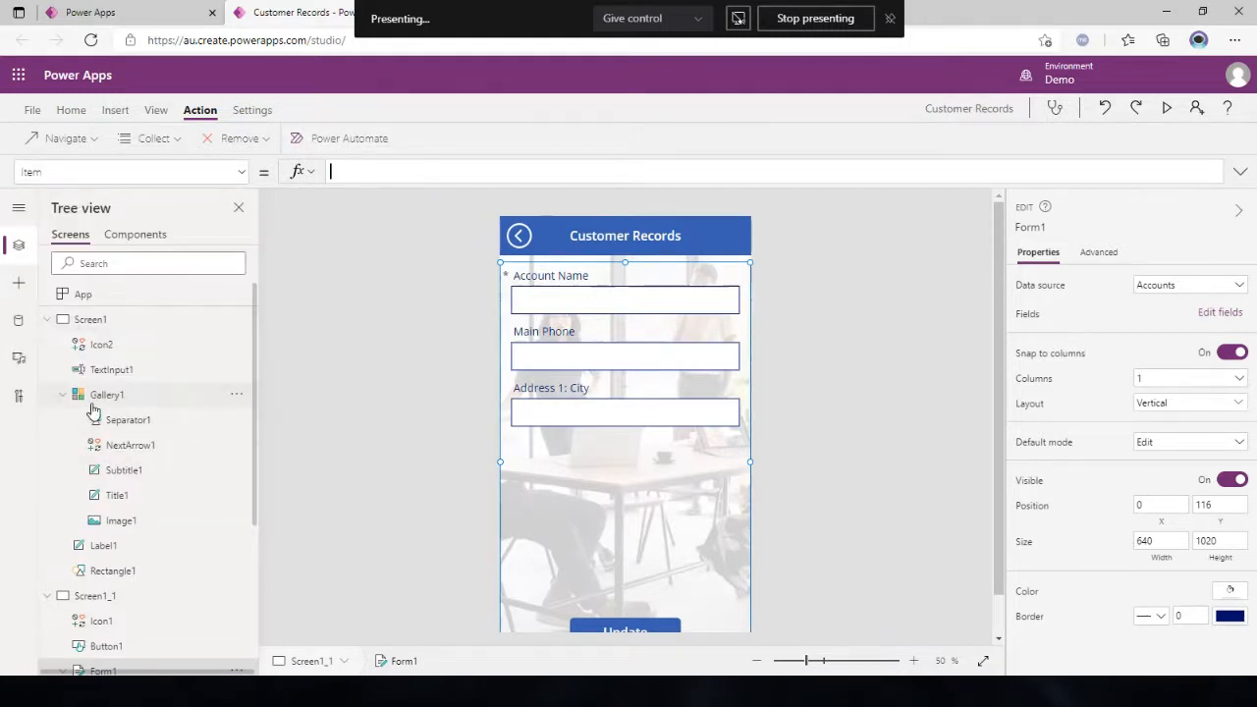
pyautogui.write('Gallery')
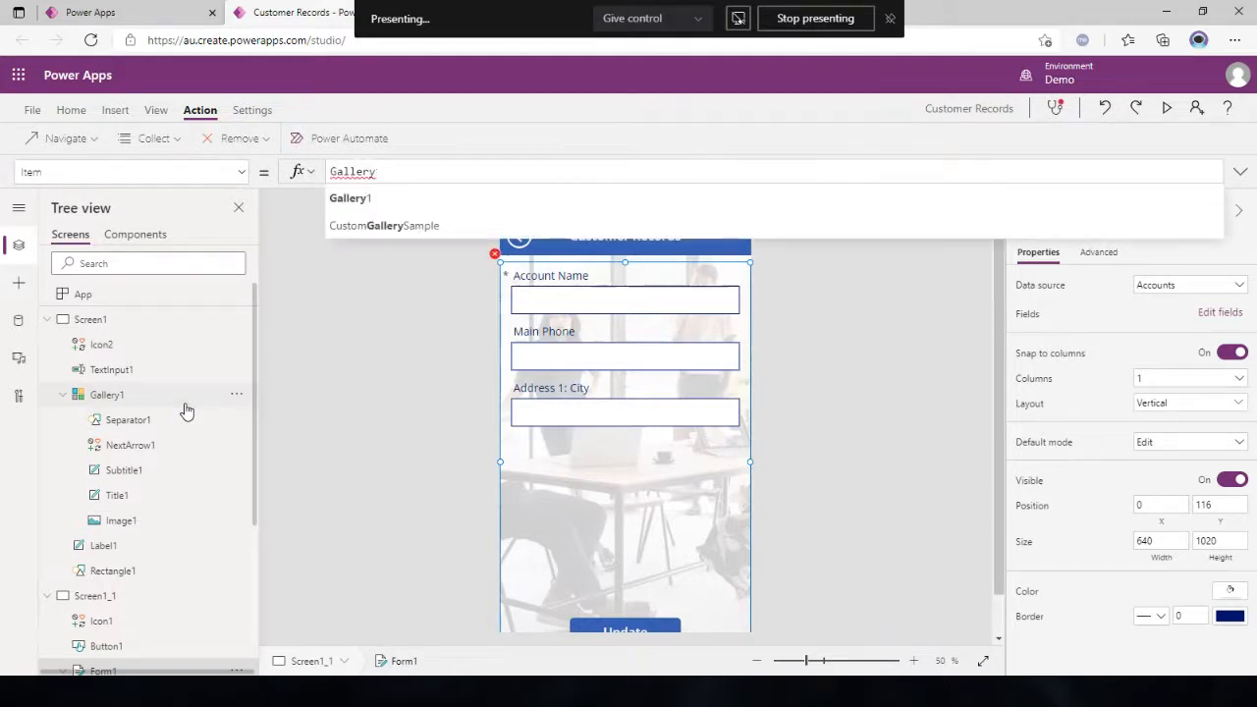
pyautogui.write('1.Selected')
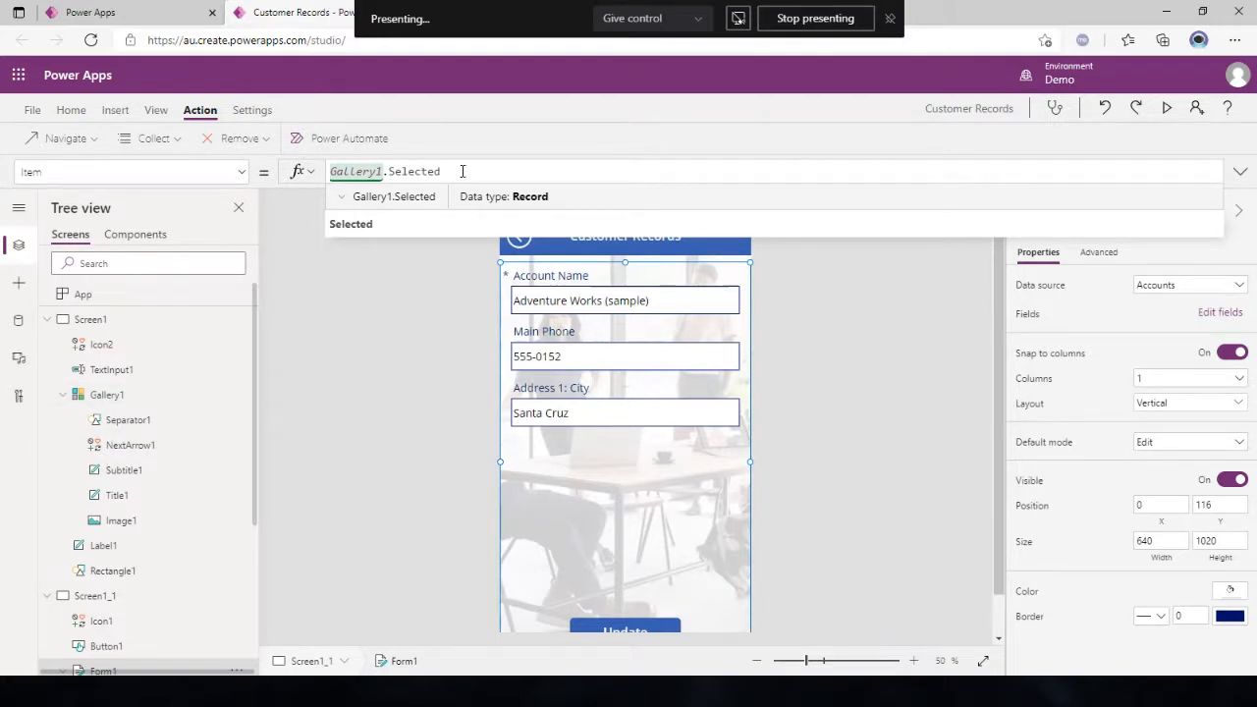
# - Set the OnSelect formula of the gallery's next arrow to Set(_selectedAccount, ThisItem);Navigate(Screen1_1)
pyautogui.click(121, 396)
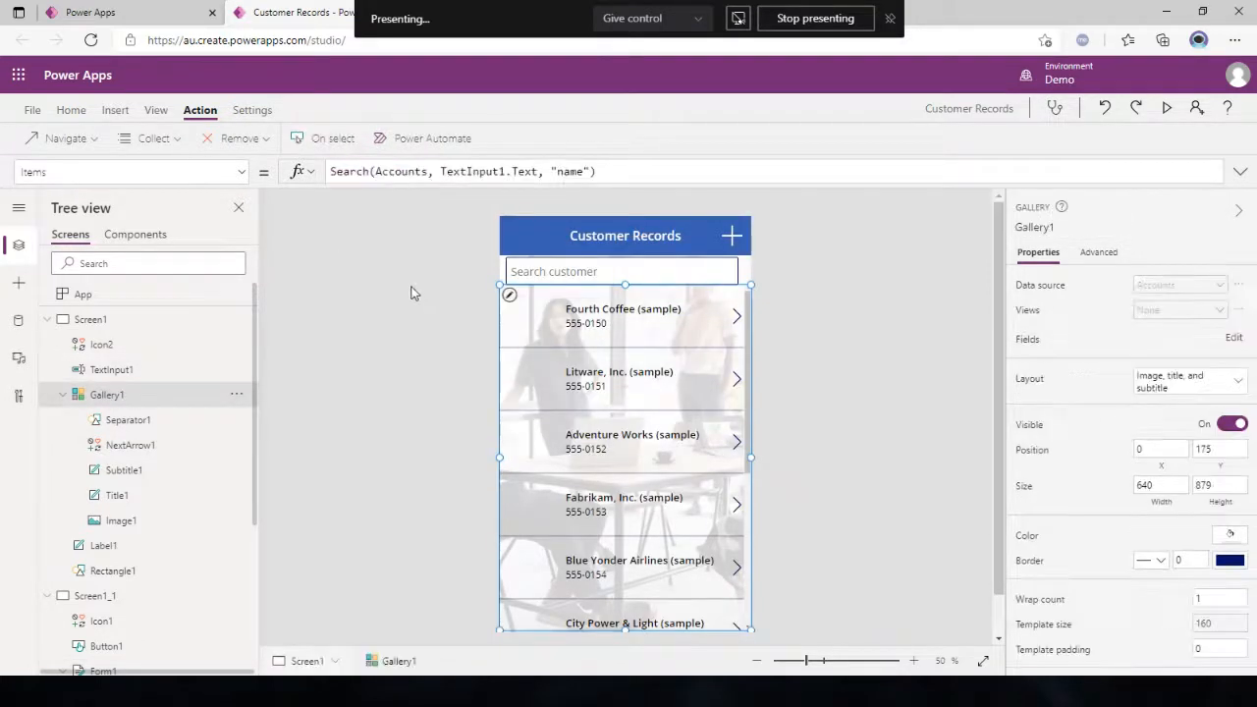
pyautogui.click(455, 301)
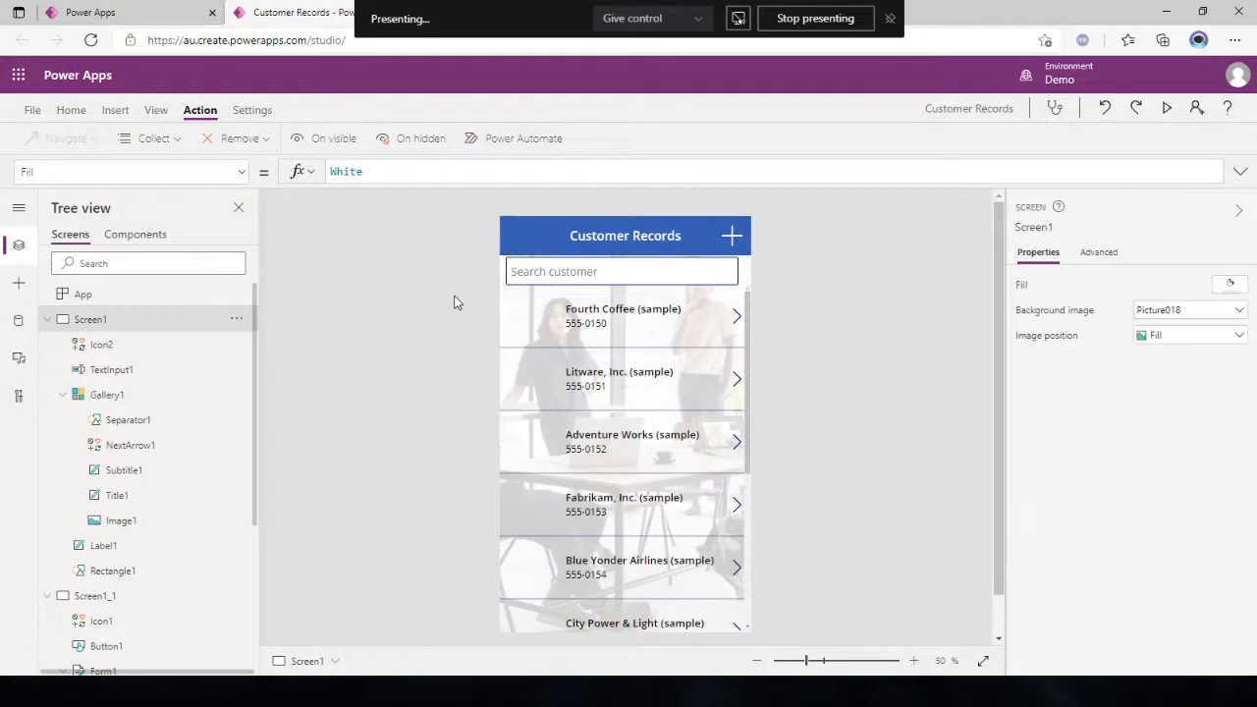
pyautogui.click(94, 401)
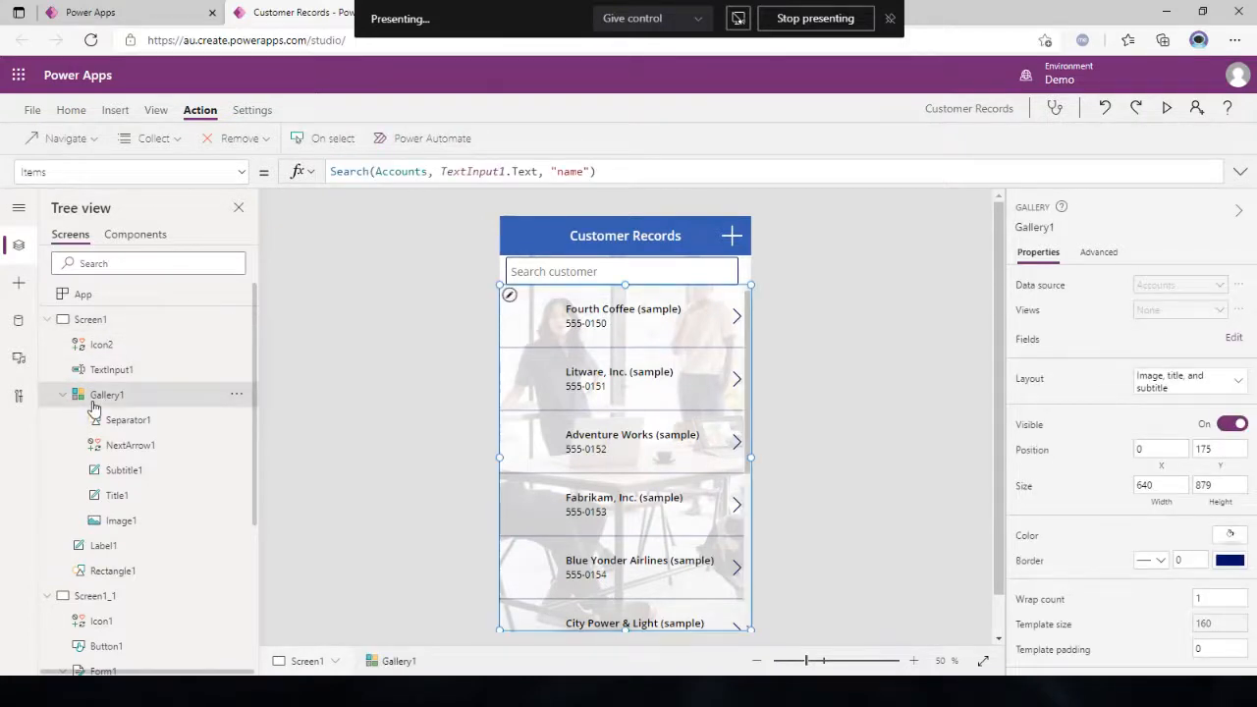
pyautogui.click(731, 328)
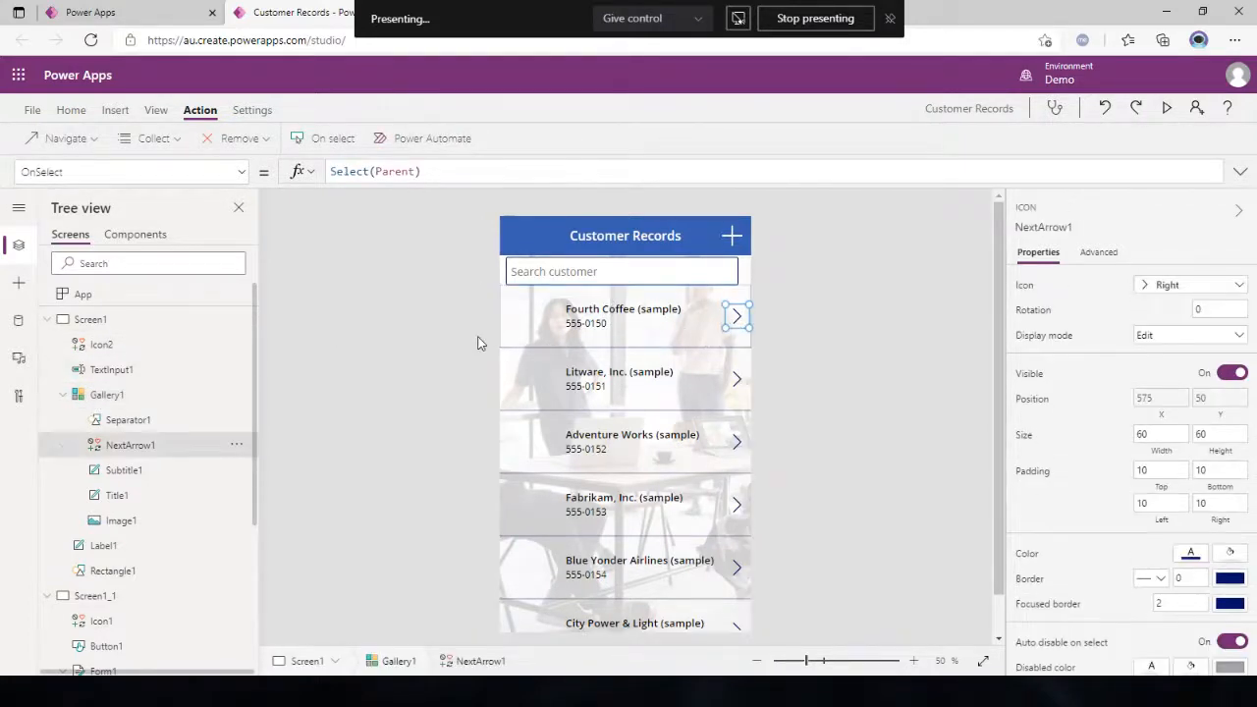
pyautogui.click(422, 172)
pyautogui.tripleClick(401, 171)
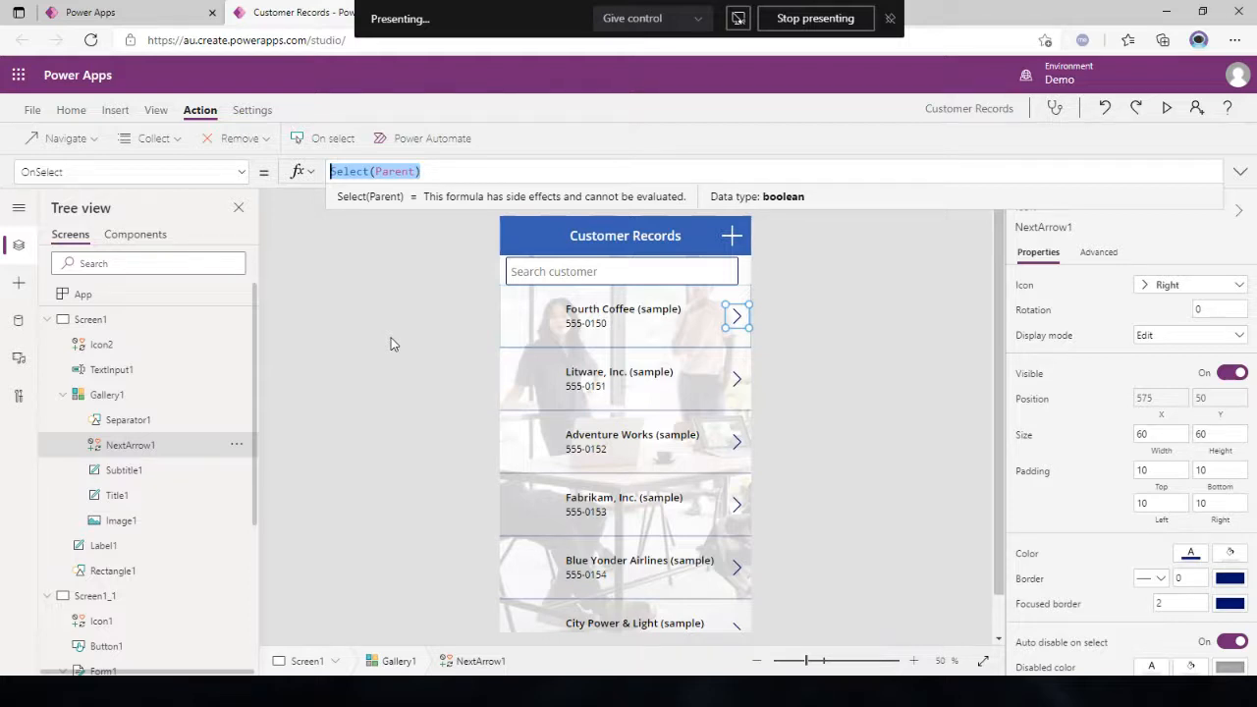
pyautogui.write('Set')
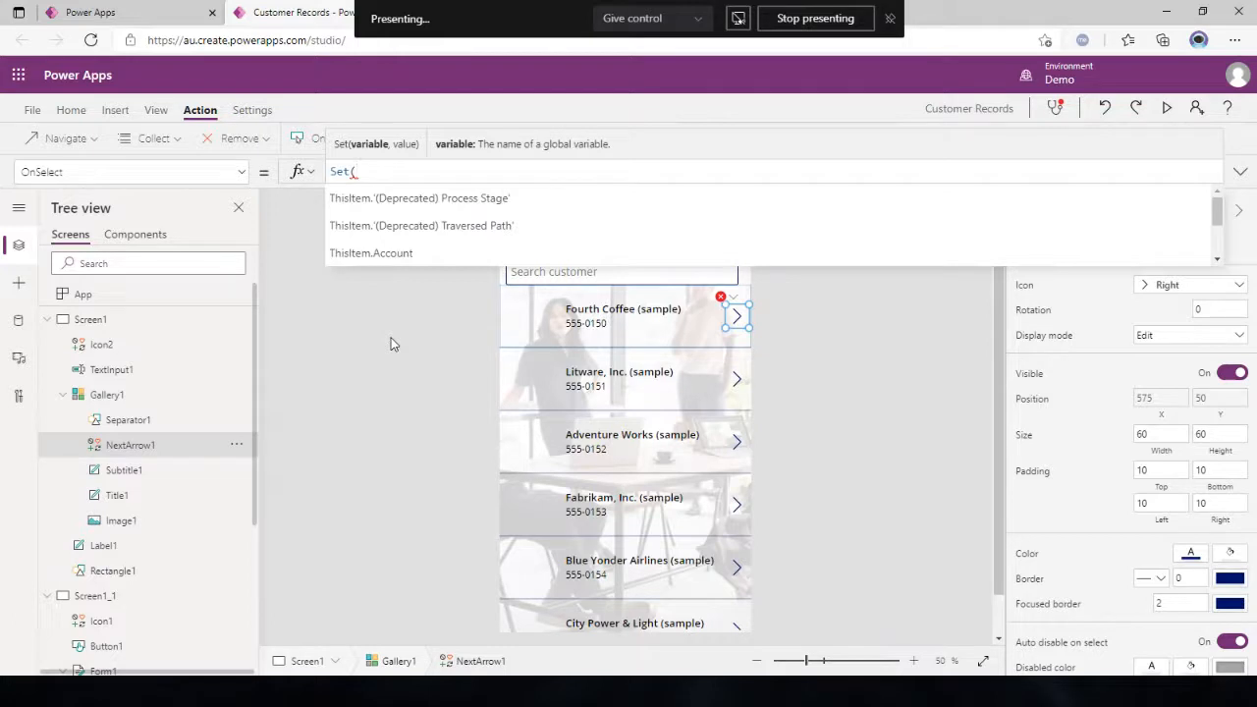
pyautogui.write('(_se')
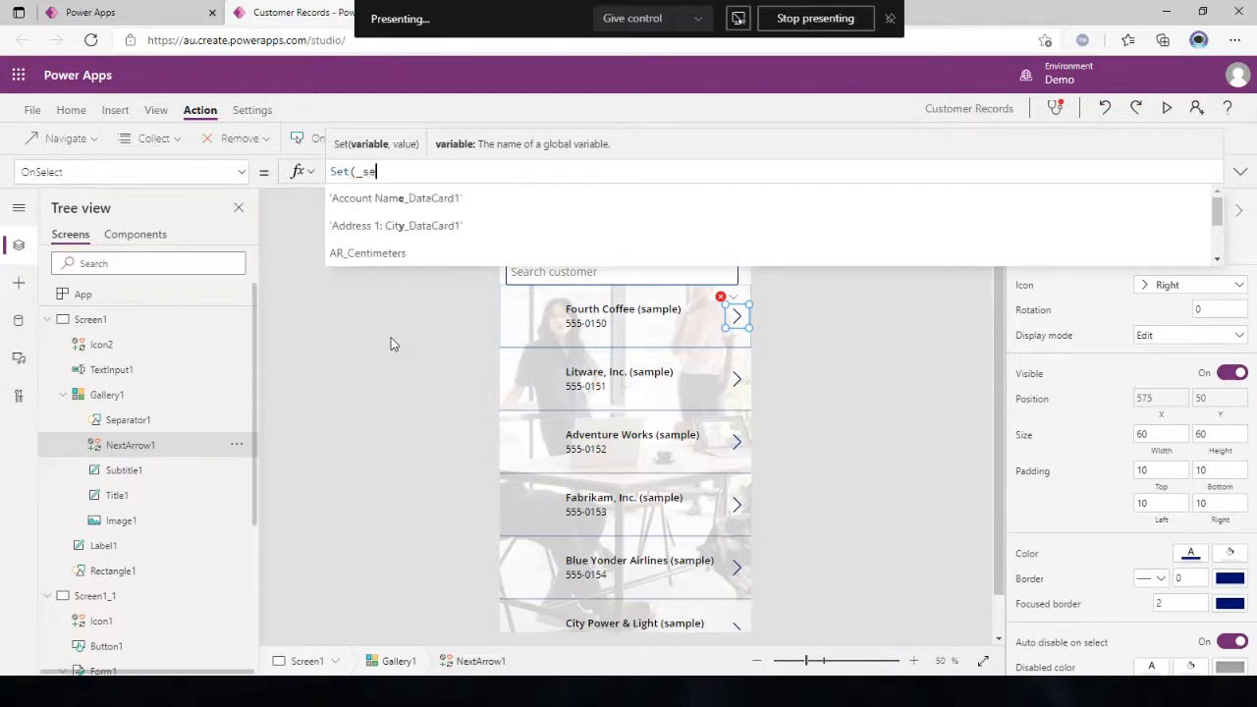
pyautogui.write('lectedAccount, ThisItem)')
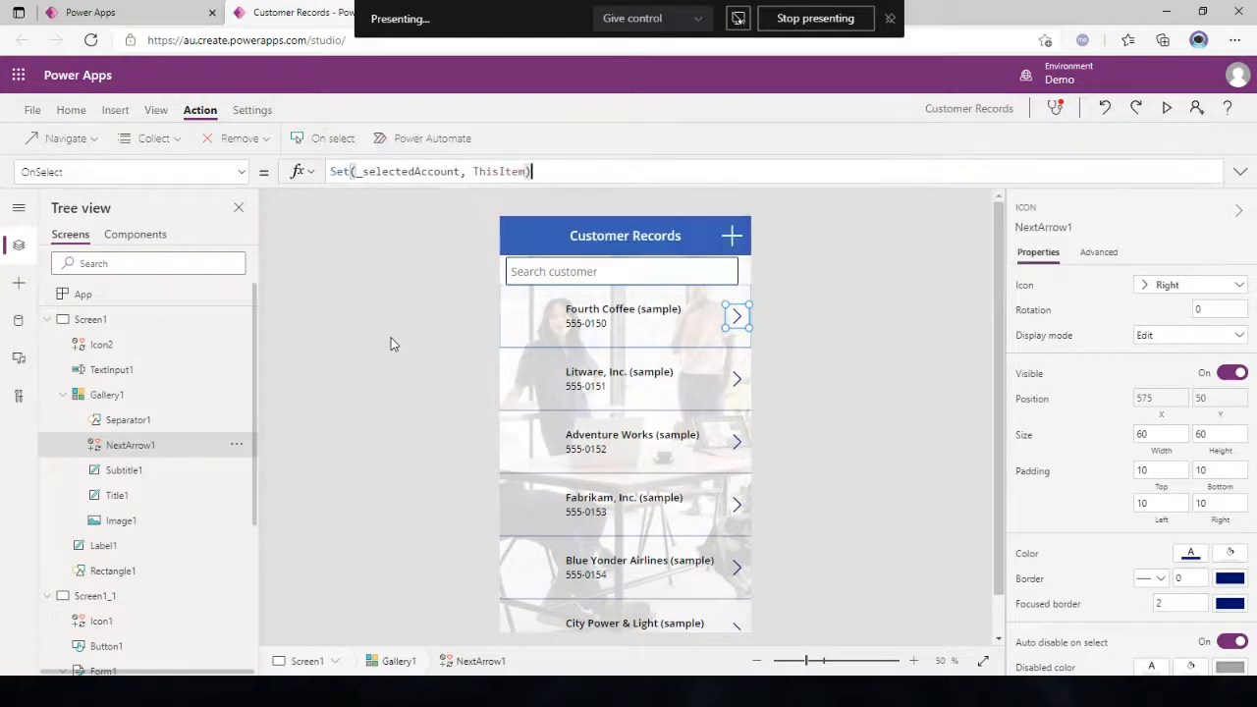
pyautogui.write(';')
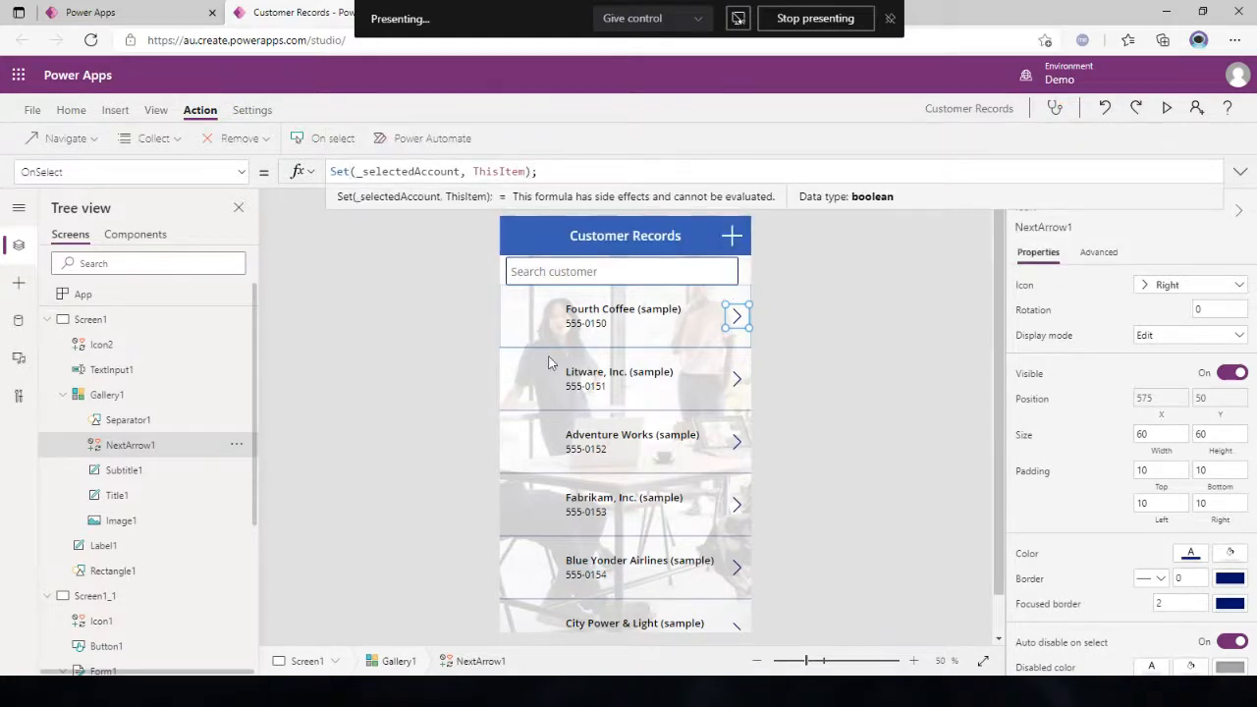
pyautogui.write('Navigate(Screen1_1)')
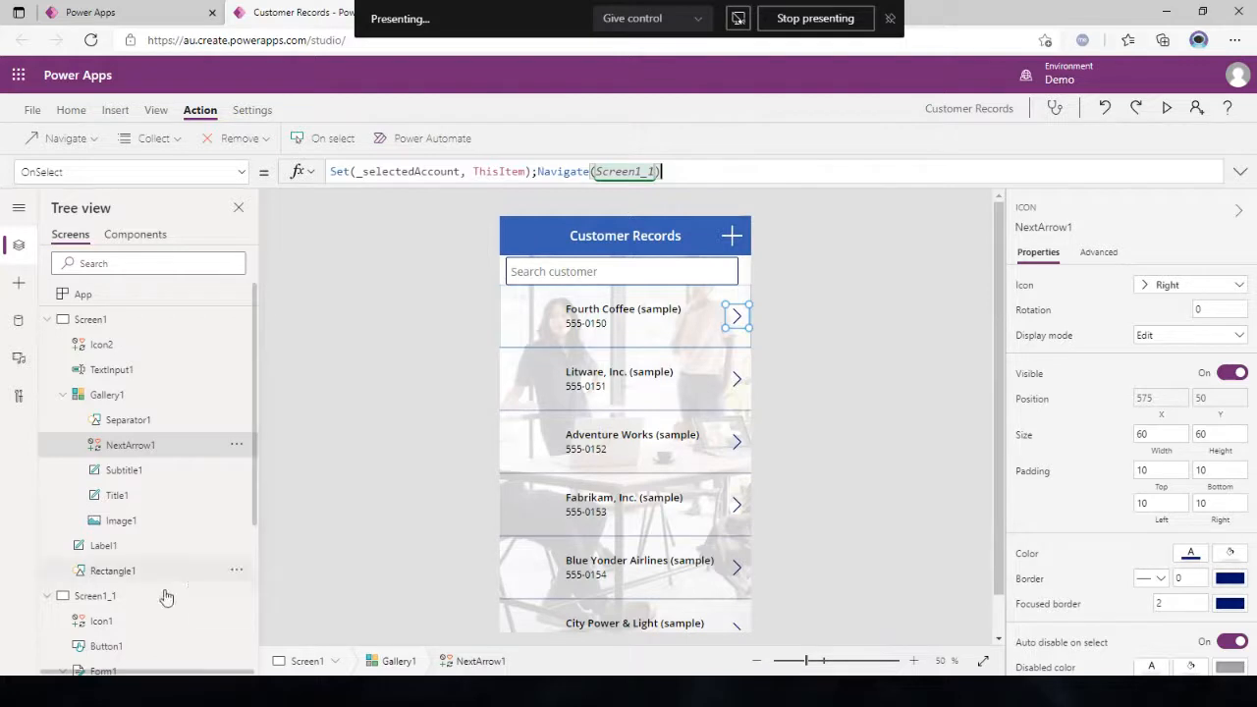
# - Preview the app from Screen1 and test the customer search with "Coffee", clearing it to browse the full list
pyautogui.click(127, 597)
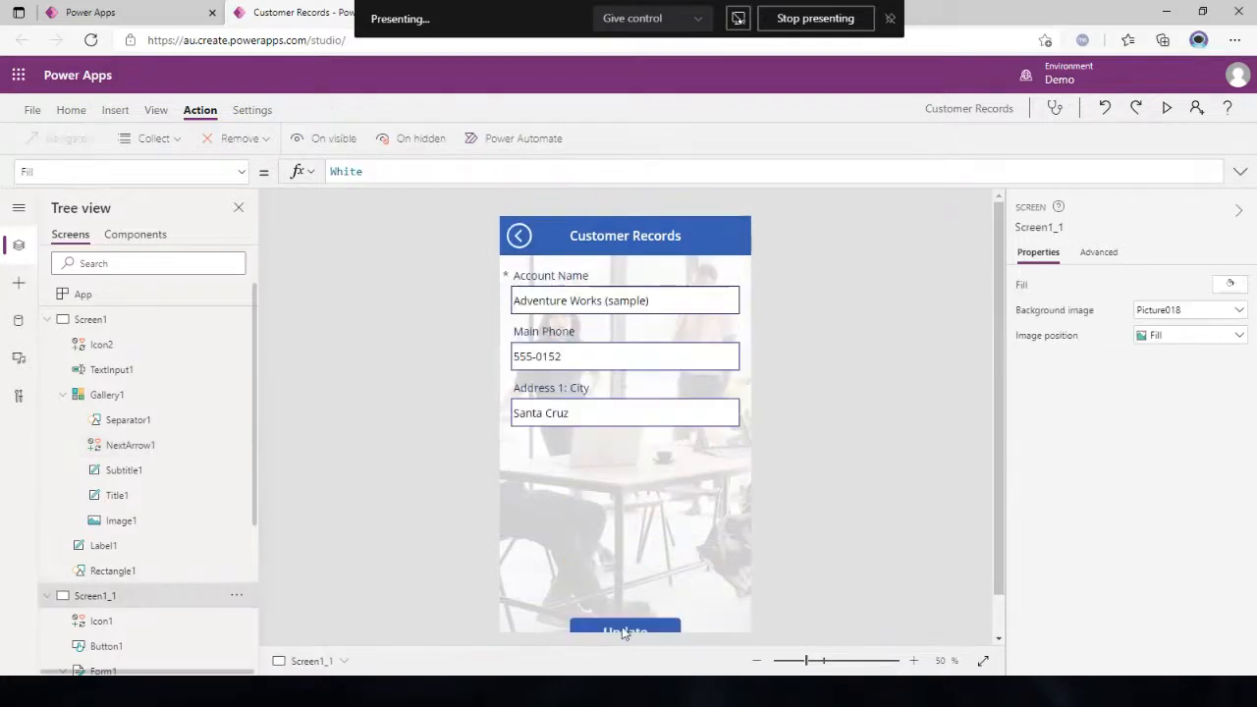
pyautogui.click(81, 322)
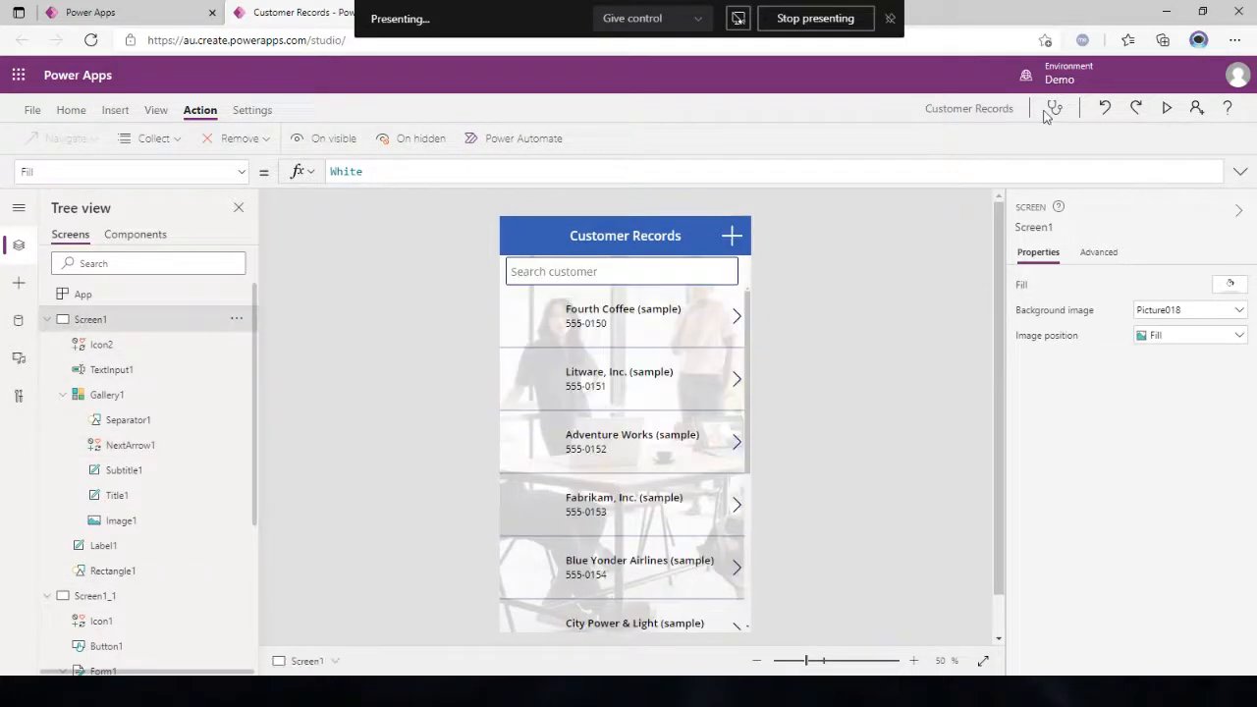
pyautogui.click(1169, 109)
pyautogui.click(554, 137)
pyautogui.write('Coffee')
pyautogui.click(770, 135)
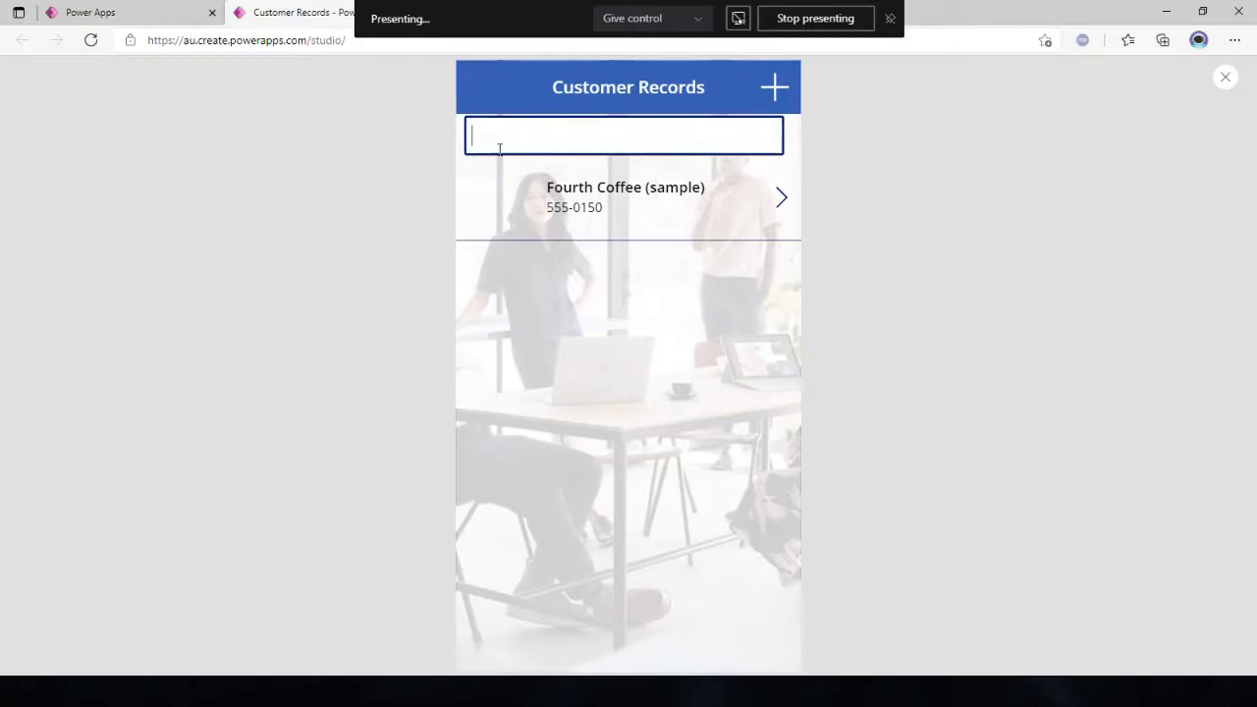
pyautogui.scroll(-3, 640, 399)
pyautogui.scroll(1, 500, 396)
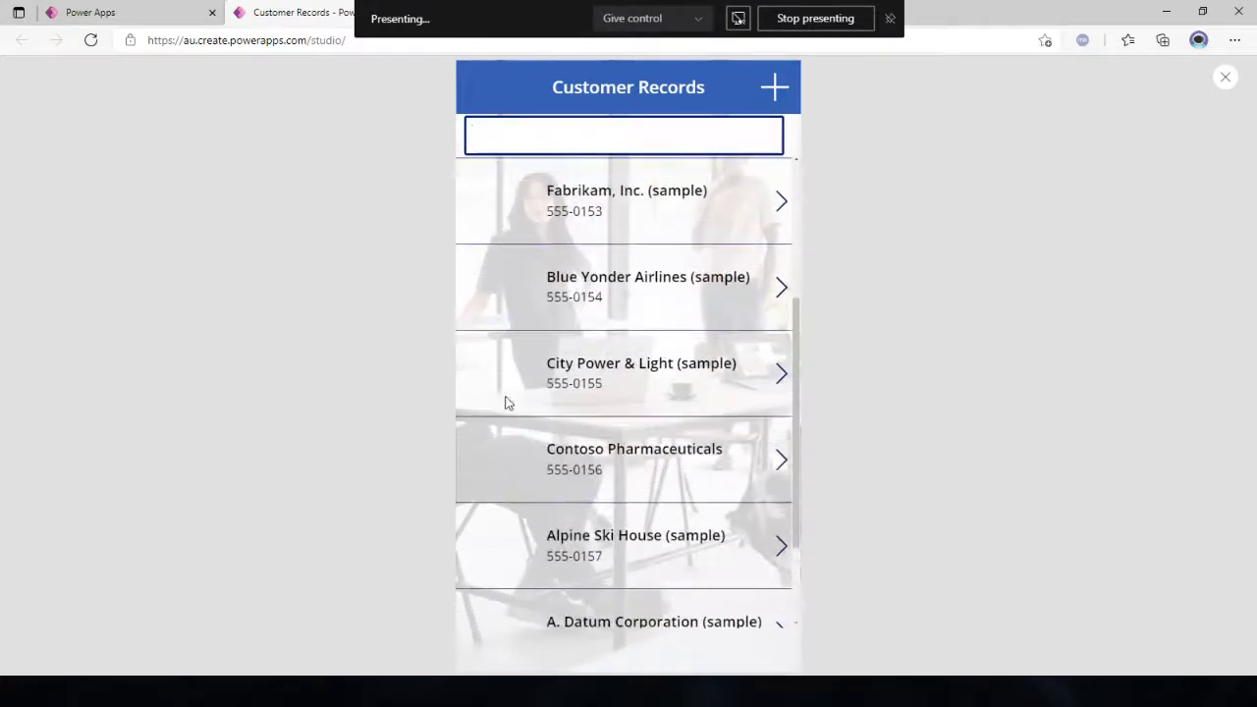
# - Open the Contoso Pharmaceuticals record, replace one digit of its main phone number with 2, and submit the update
pyautogui.click(778, 472)
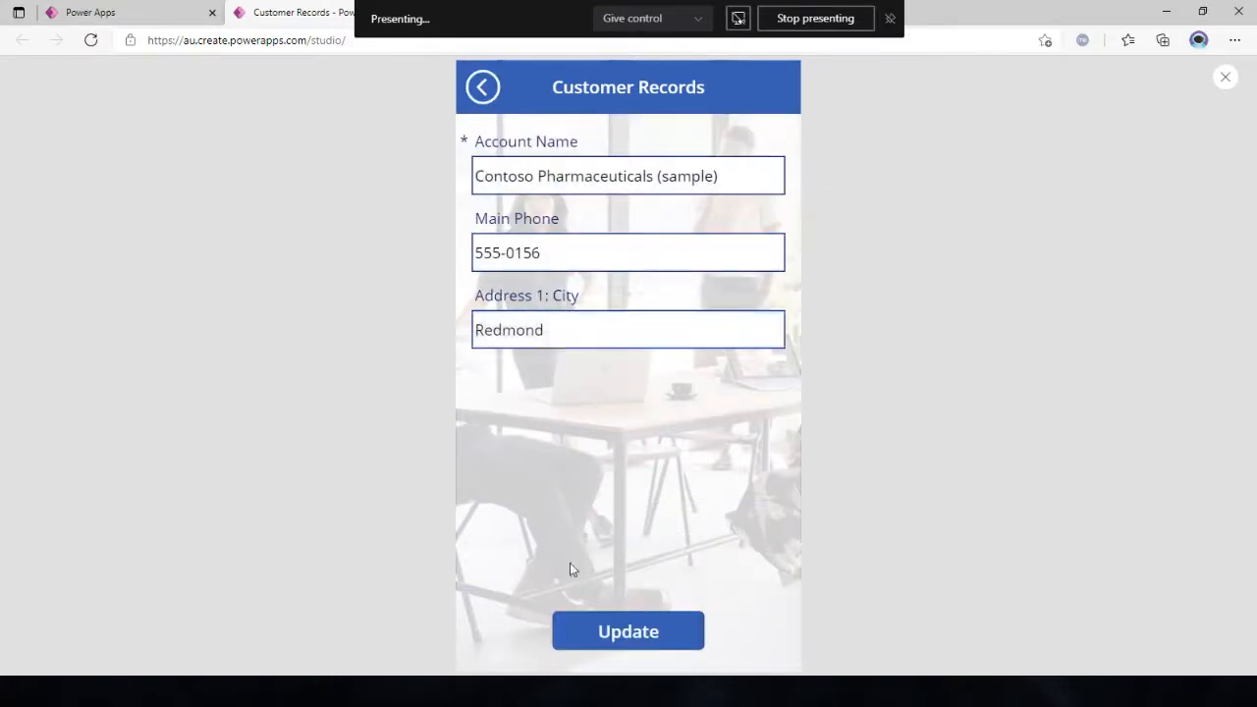
pyautogui.click(526, 253)
pyautogui.press('BackSpace')
pyautogui.write('2')
pyautogui.click(589, 633)
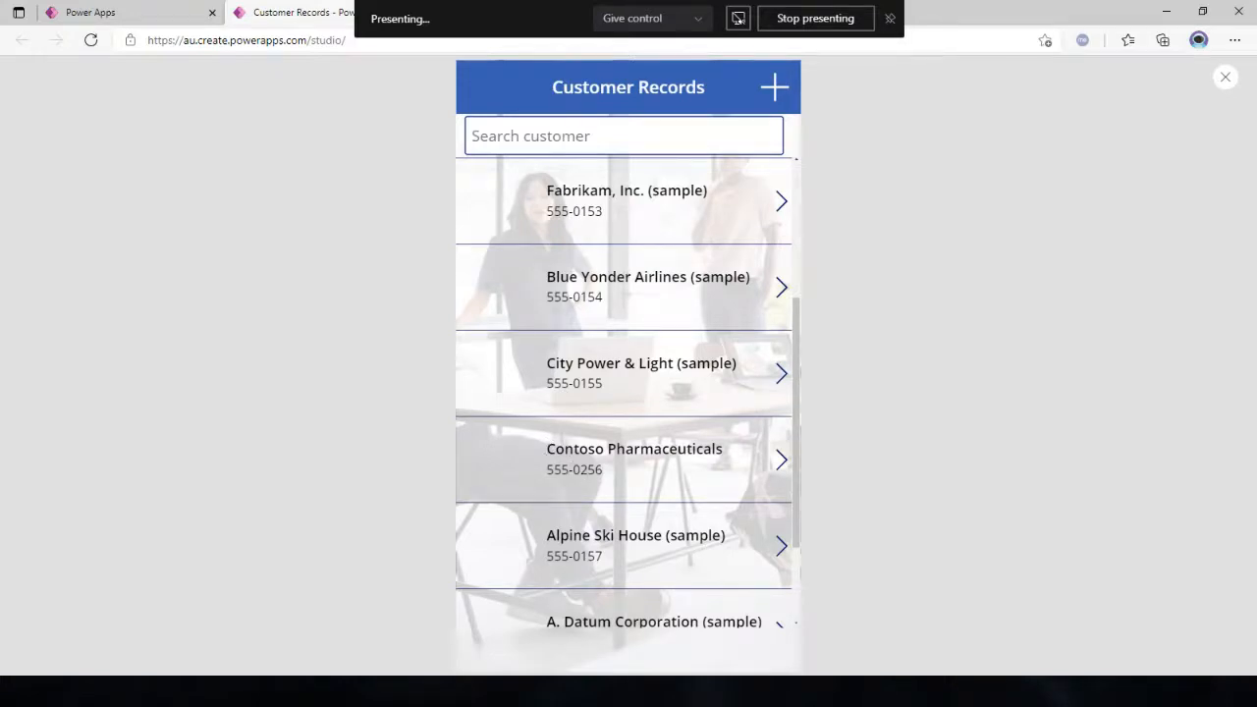
# - Check the updated phone number in the gallery, close the app preview and dismiss the testing tip
pyautogui.hotkey('alt', 'Tab')
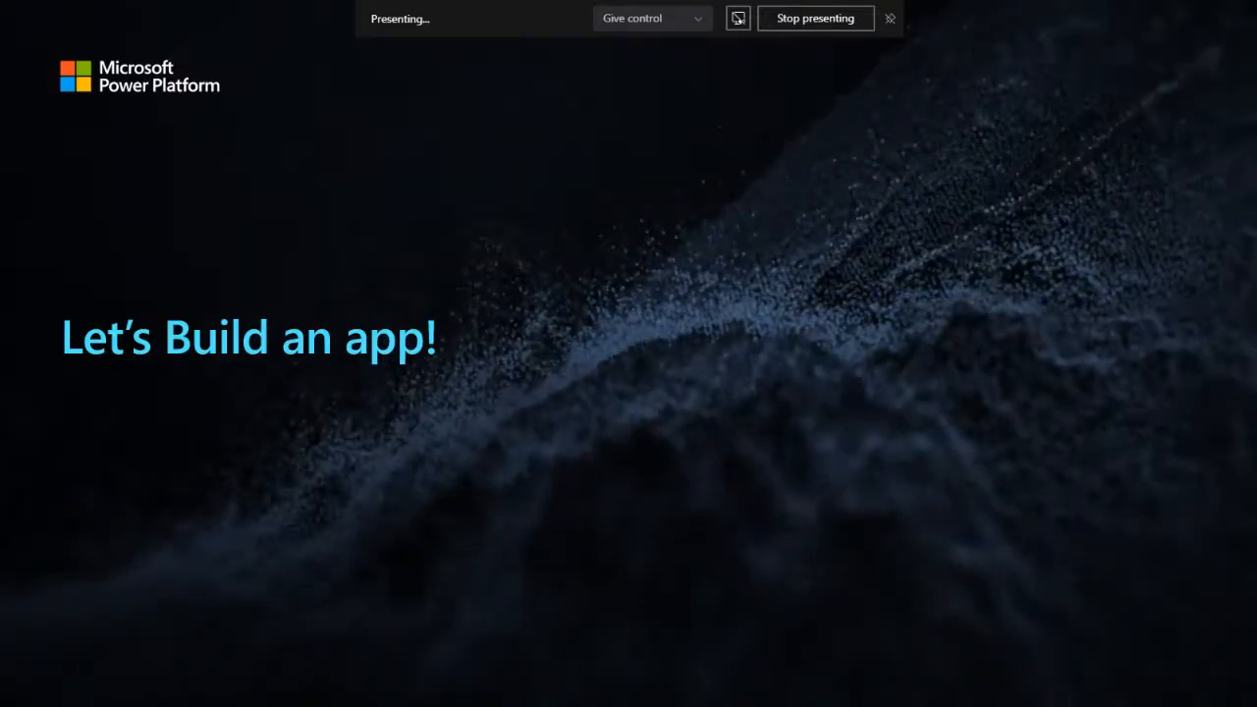
pyautogui.hotkey('alt', 'Tab')
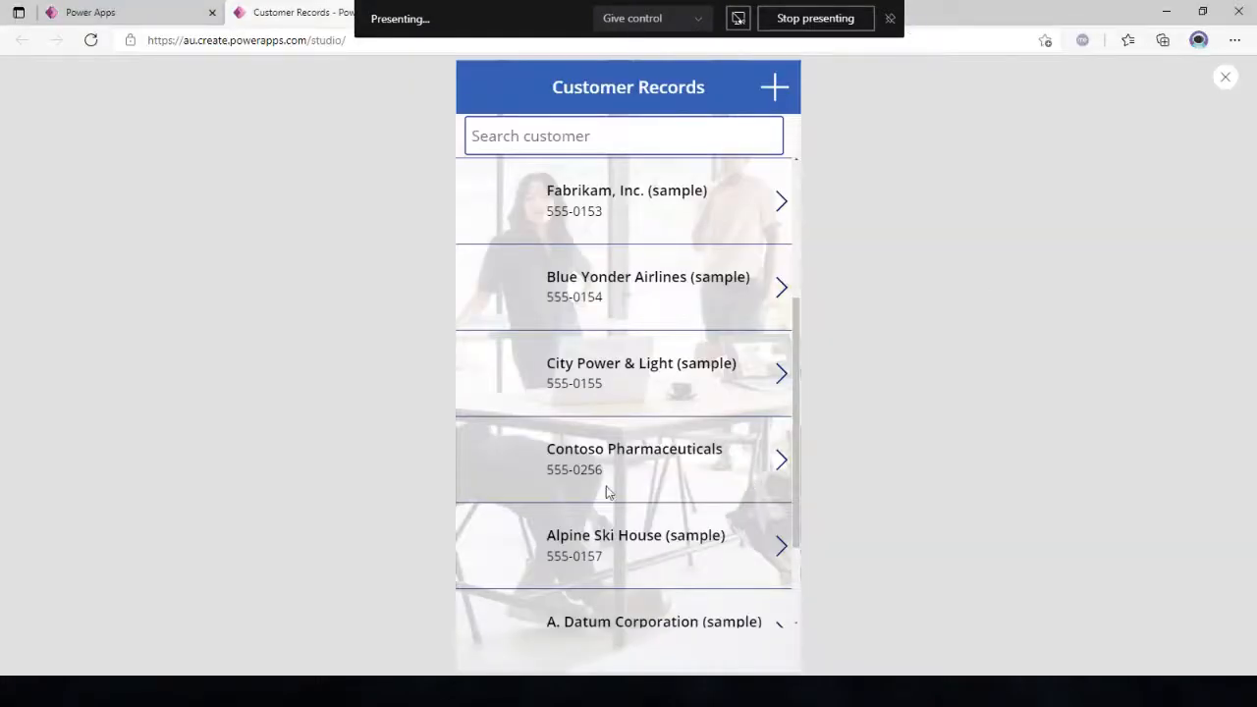
pyautogui.moveTo(587, 470); pyautogui.dragTo(580, 471)
pyautogui.click(613, 474)
pyautogui.click(1225, 76)
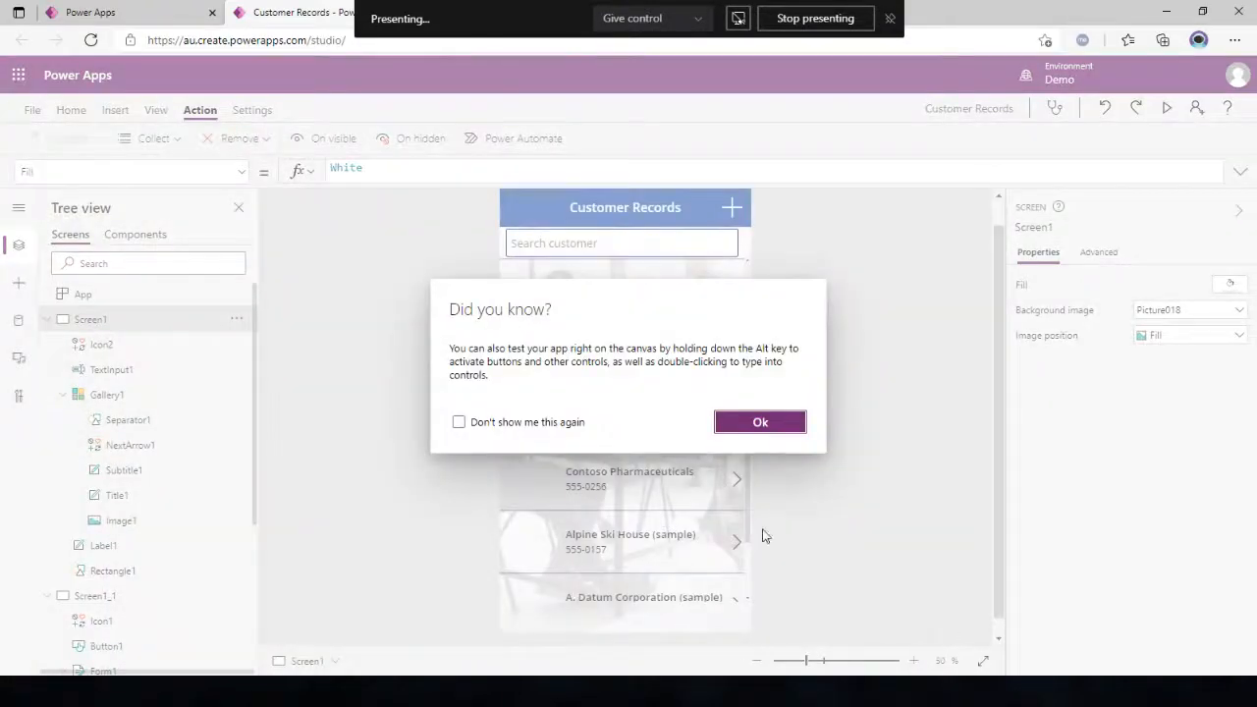
pyautogui.click(761, 423)
pyautogui.click(756, 661)
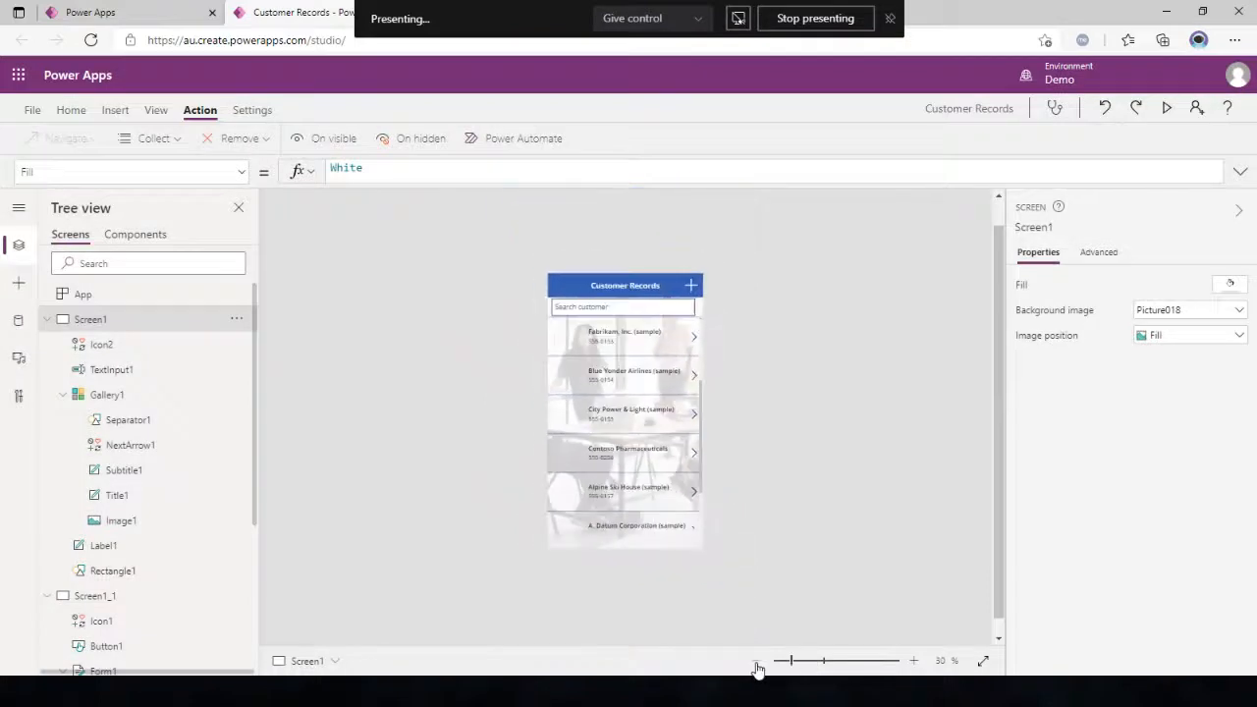
pyautogui.click(912, 661)
pyautogui.click(912, 661)
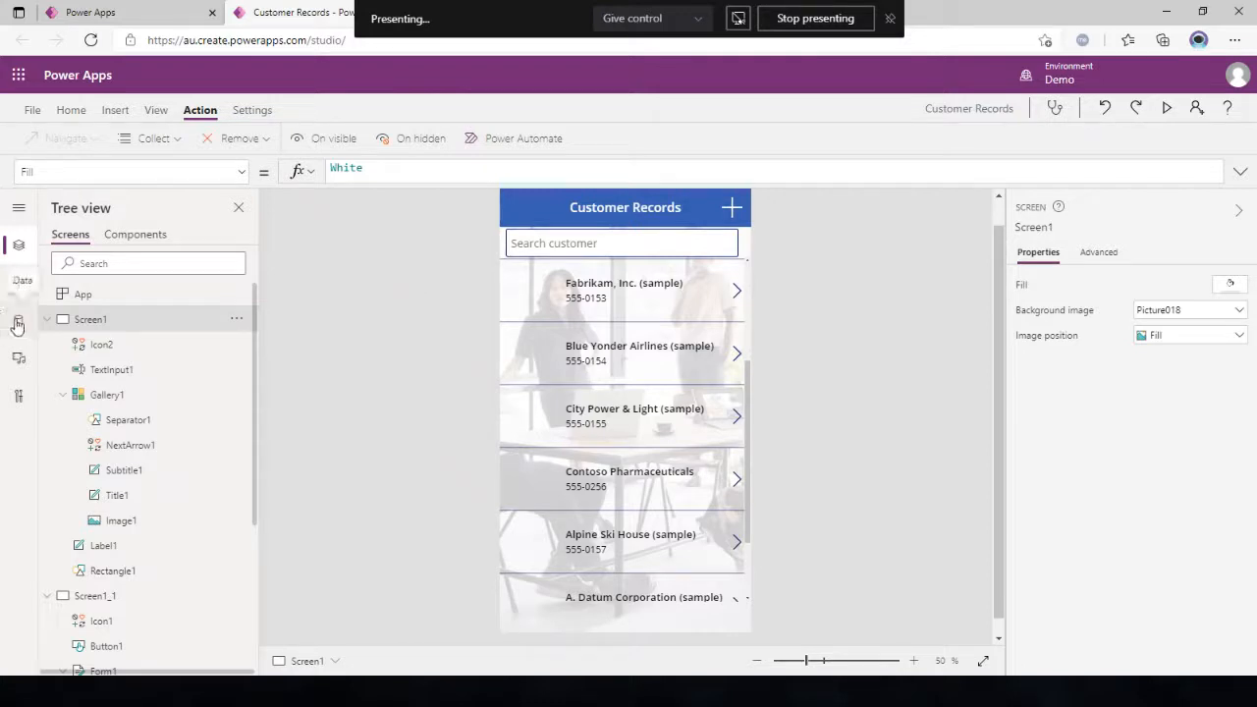
pyautogui.click(542, 309)
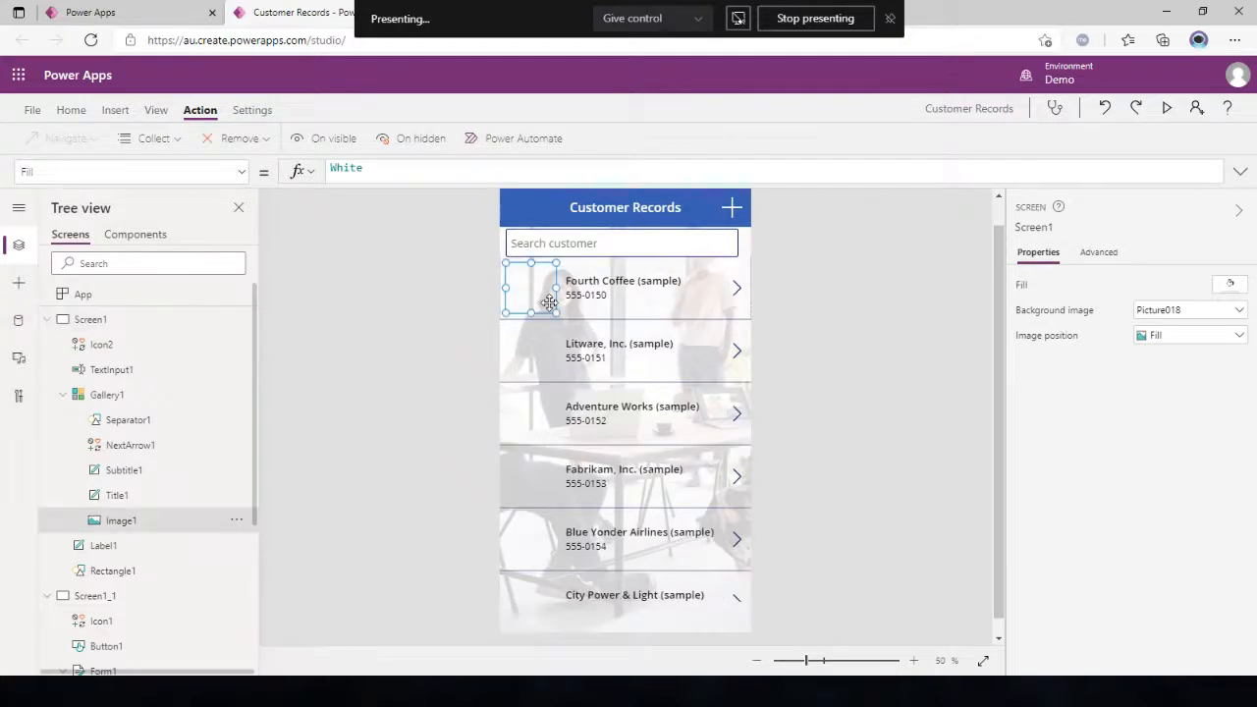
pyautogui.click(618, 298)
pyautogui.click(615, 282)
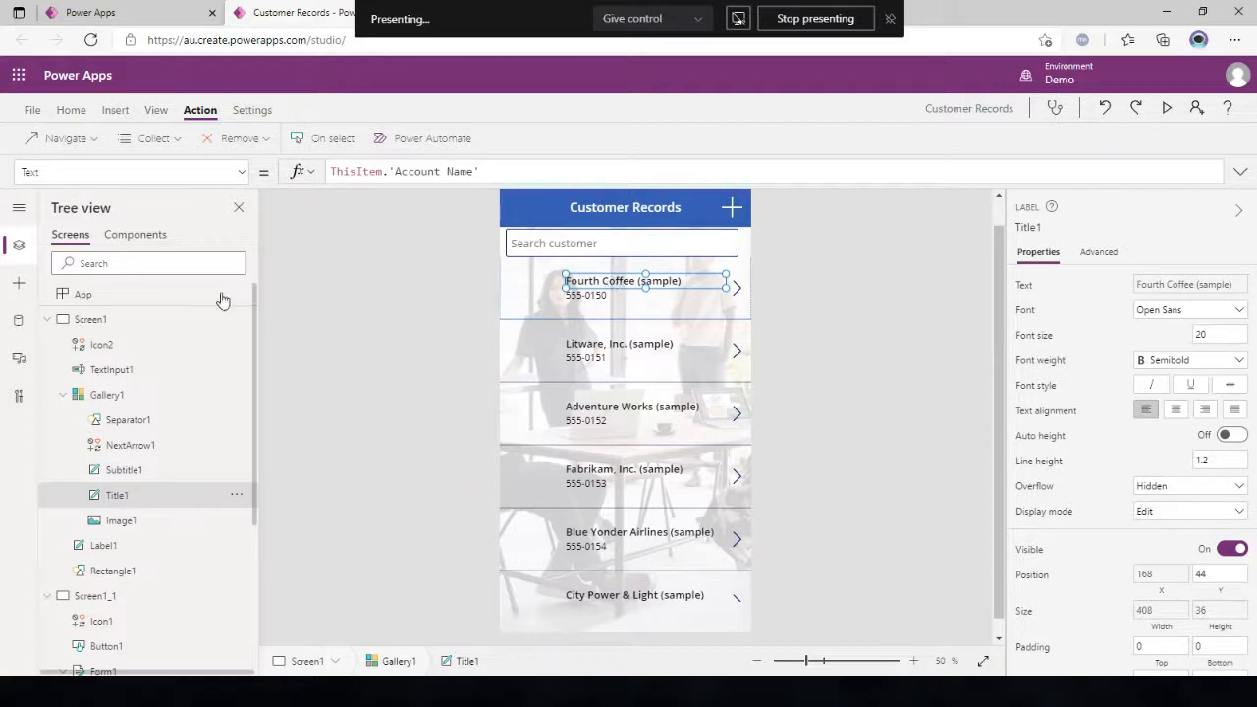
# - Look through the Dataverse tables offered as additional data sources, closing the list without adding one
pyautogui.click(18, 320)
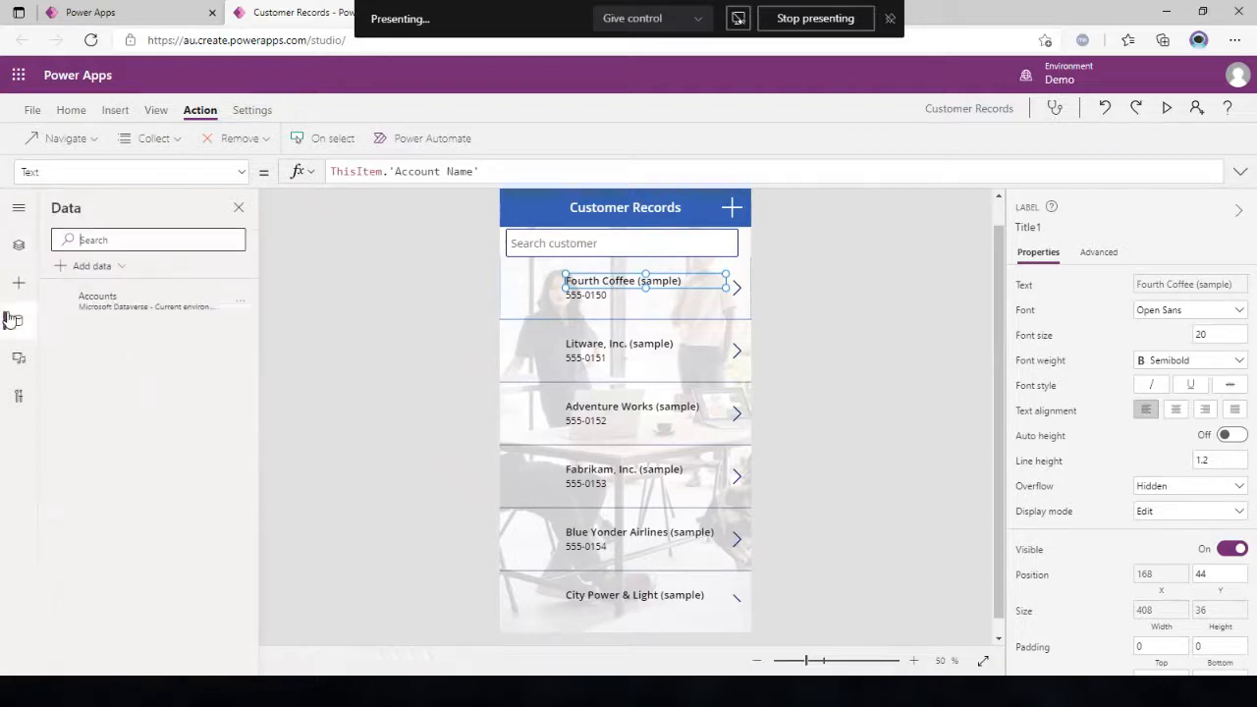
pyautogui.click(86, 265)
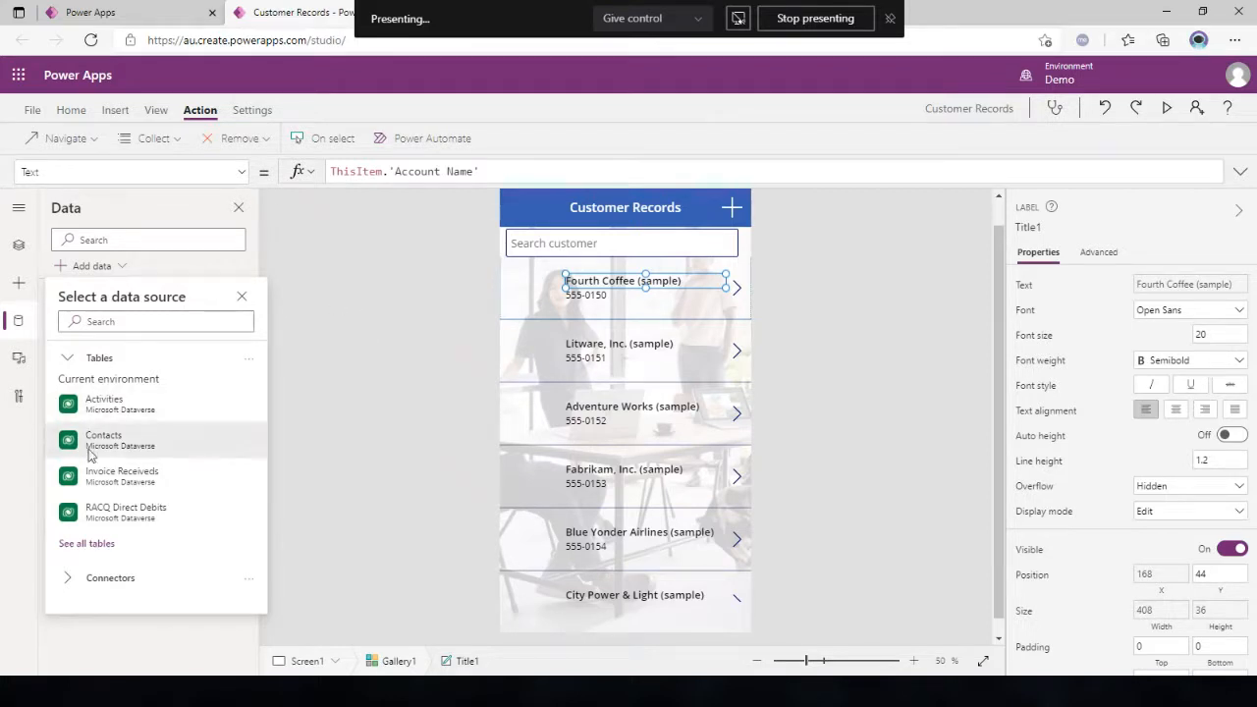
pyautogui.click(303, 358)
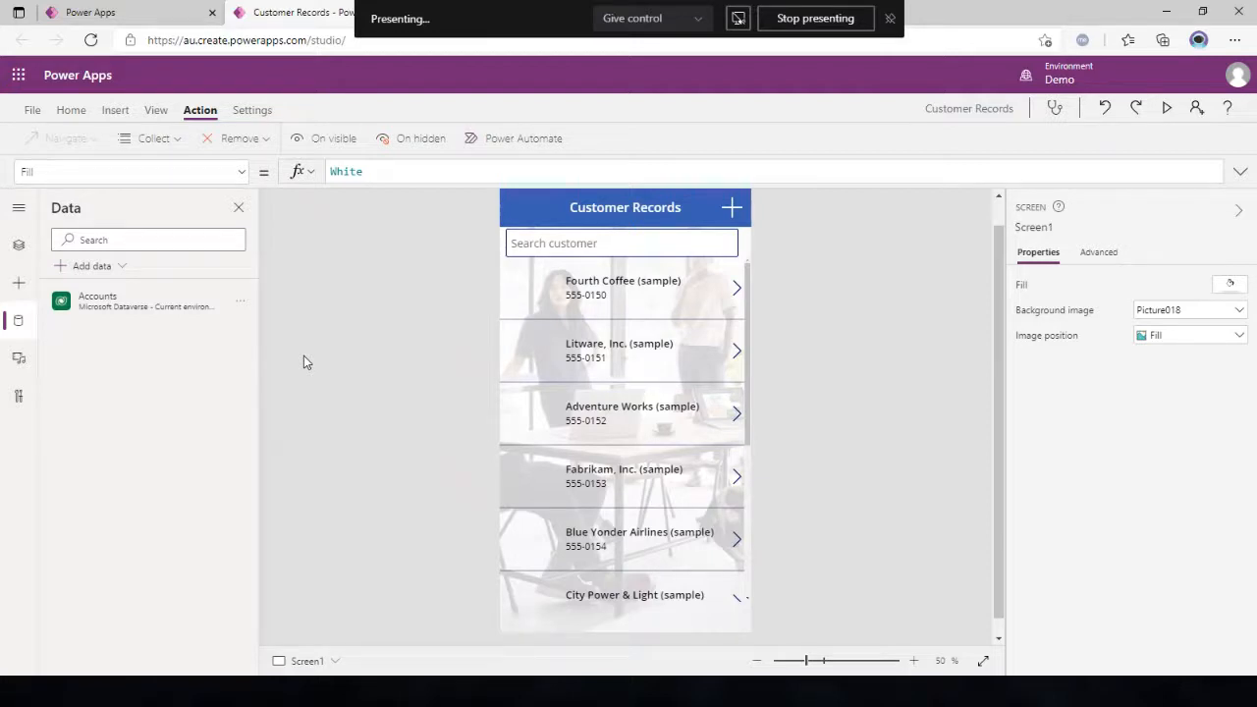
pyautogui.click(585, 209)
pyautogui.click(470, 228)
pyautogui.click(543, 292)
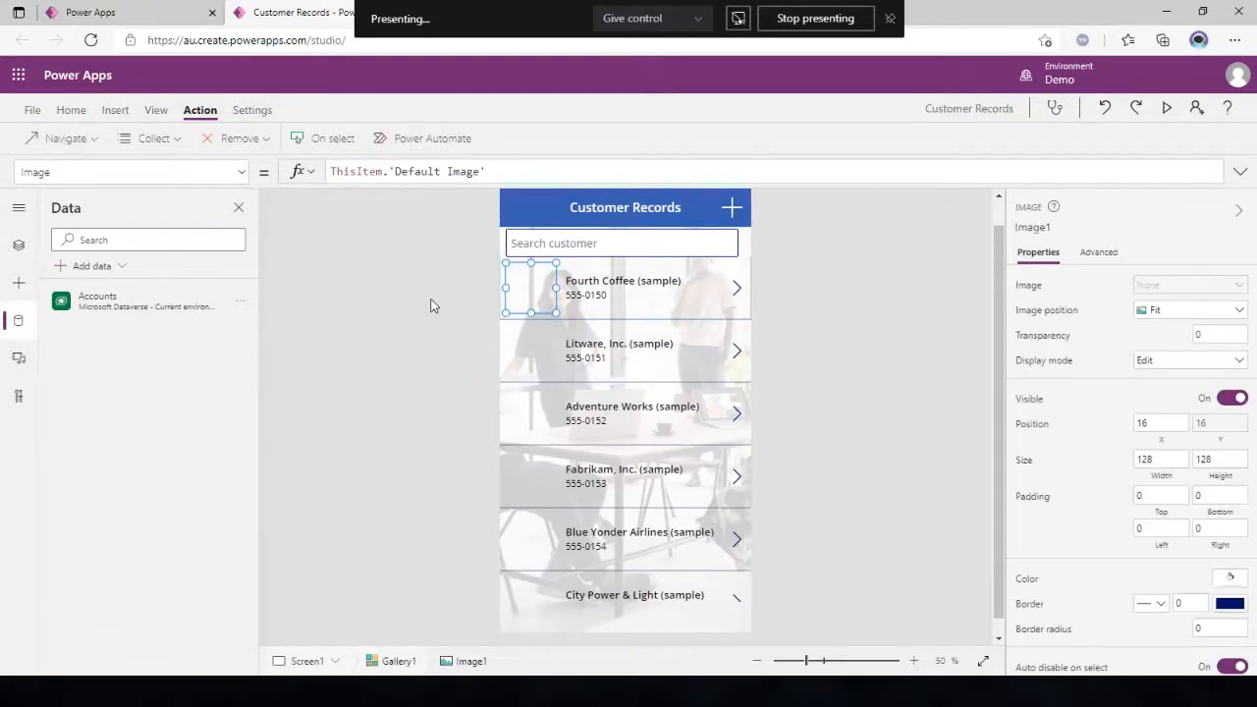
pyautogui.click(430, 305)
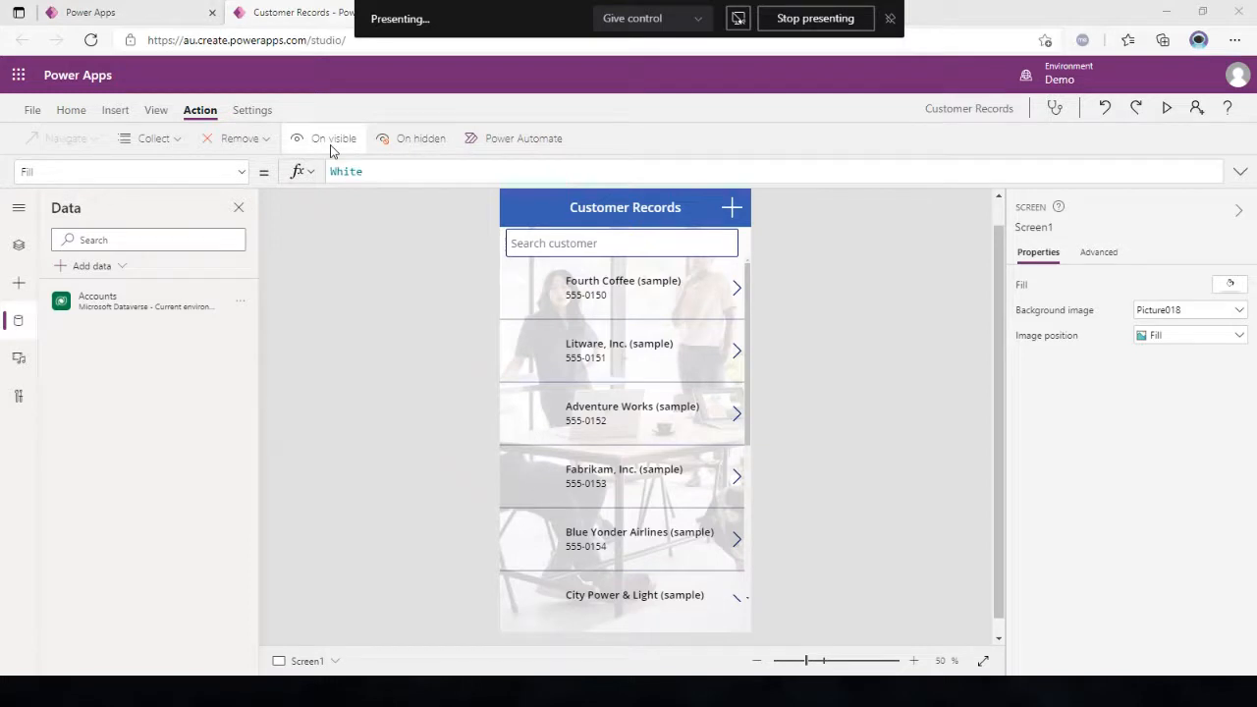
pyautogui.hotkey('alt', 'Tab')
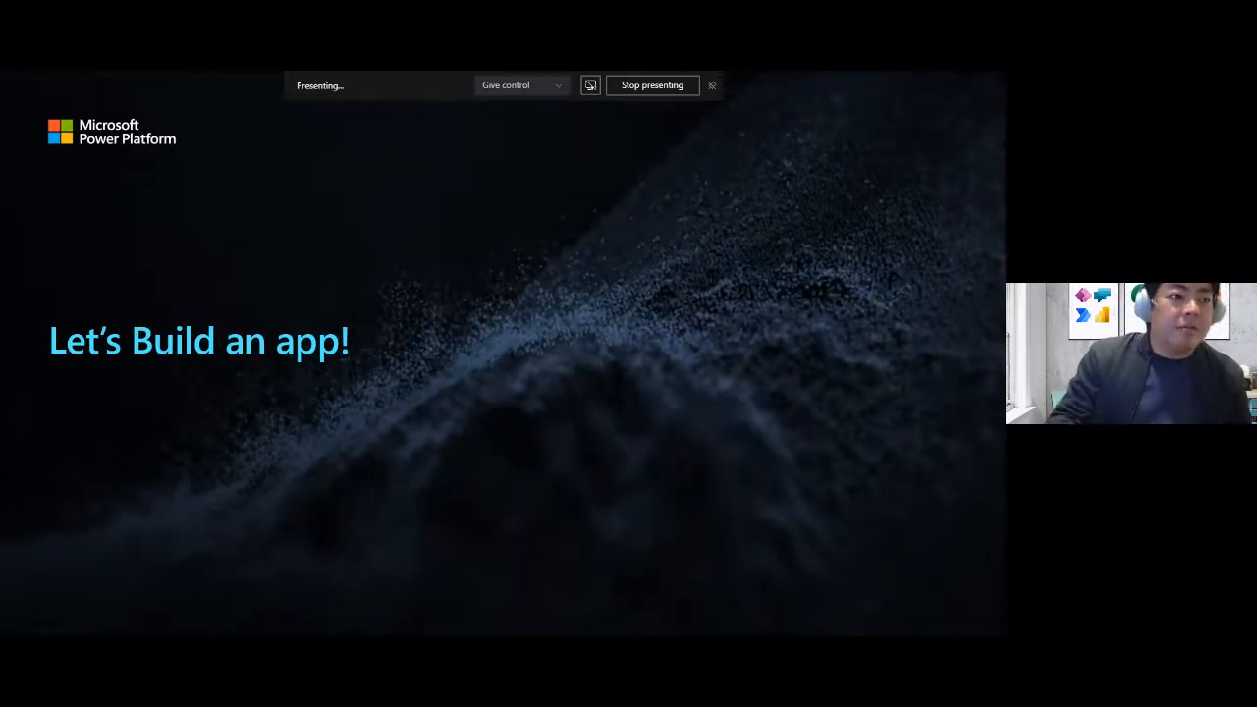
pyautogui.press('Right')
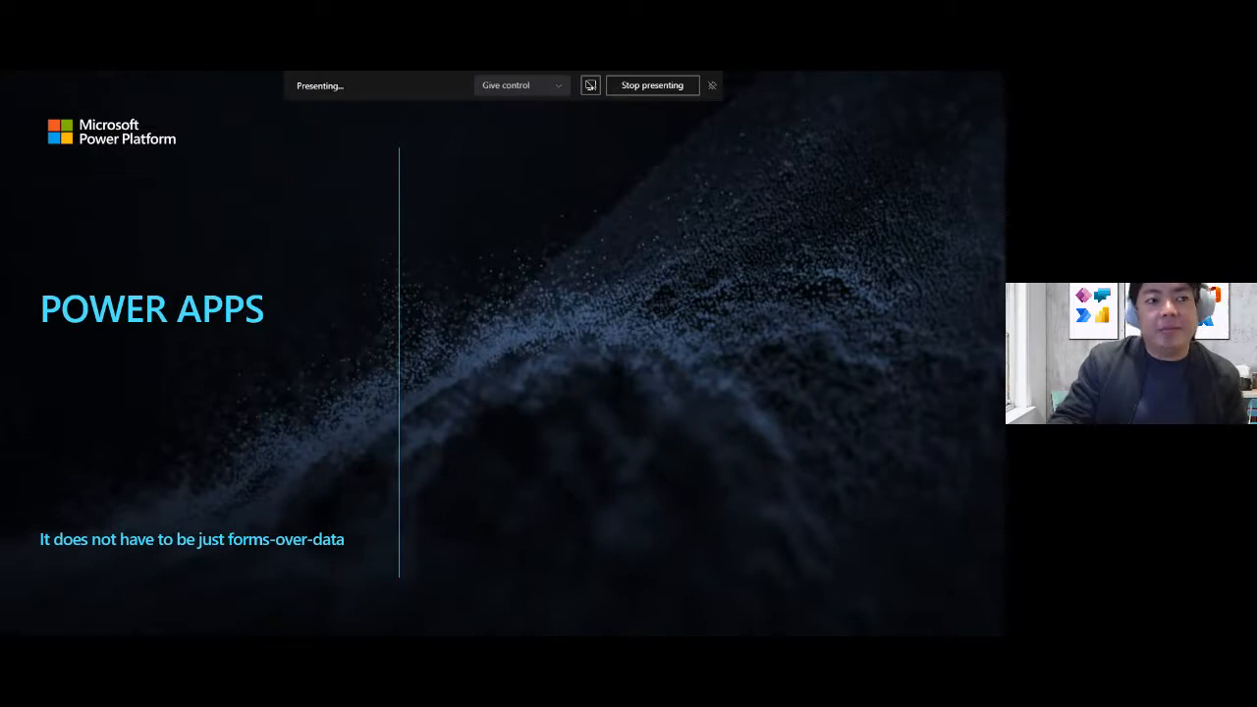
pyautogui.press('Right')
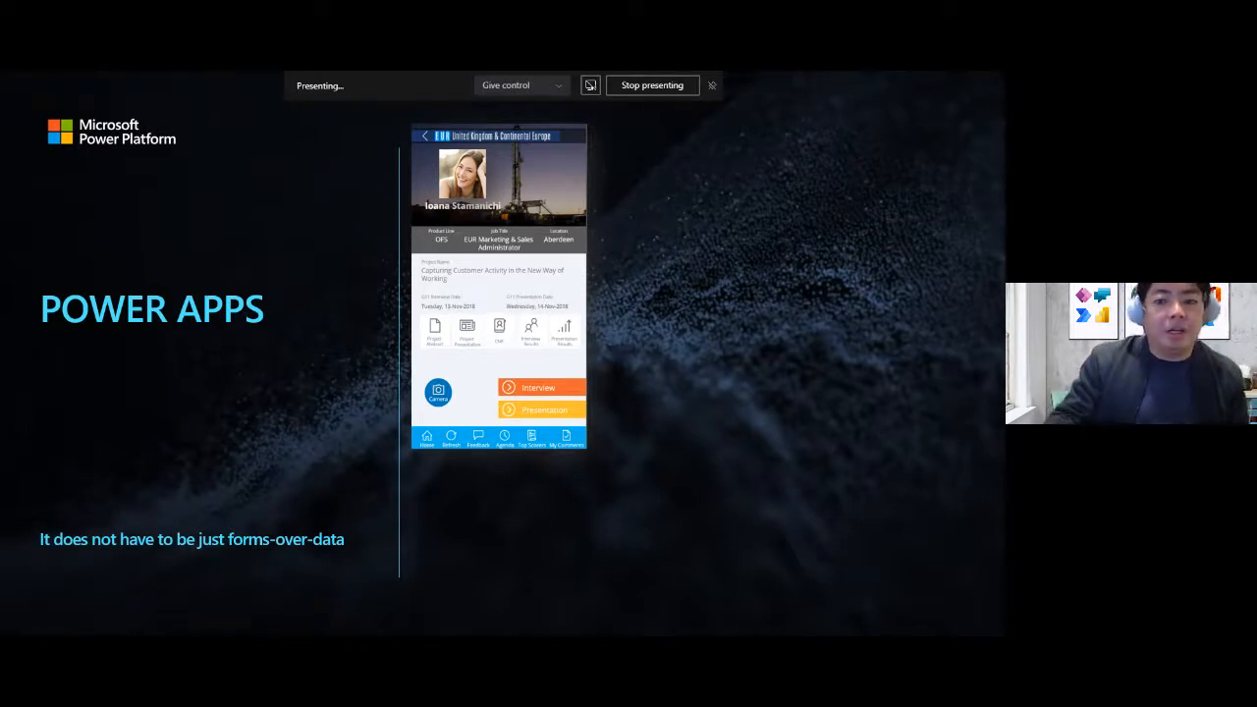
pyautogui.press('Right')
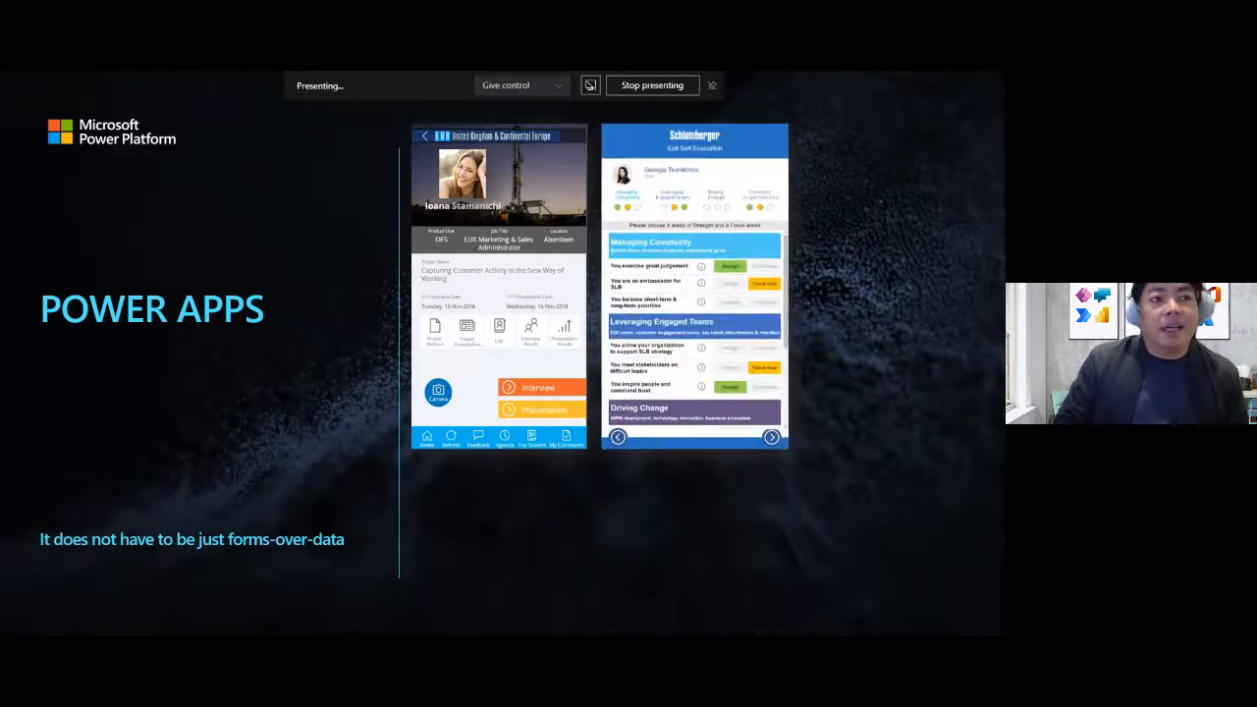
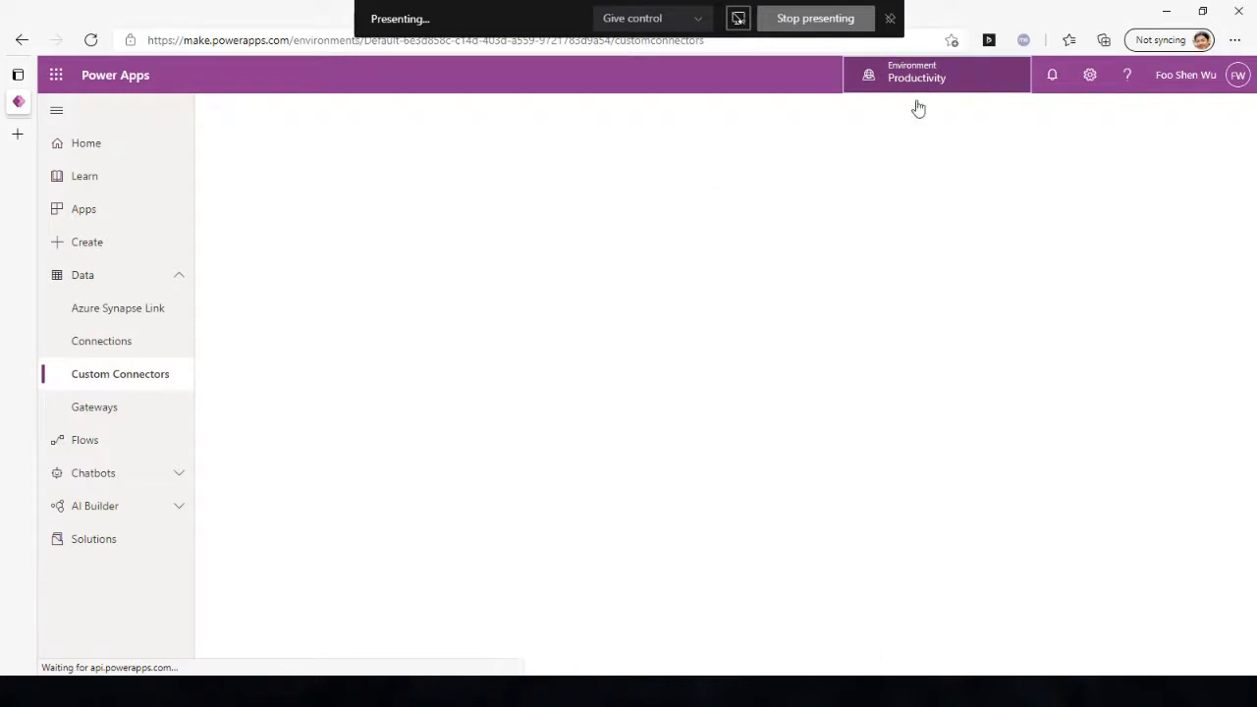
# - Switch to the fooshDemos environment and open its list of custom connectors
pyautogui.click(1073, 347)
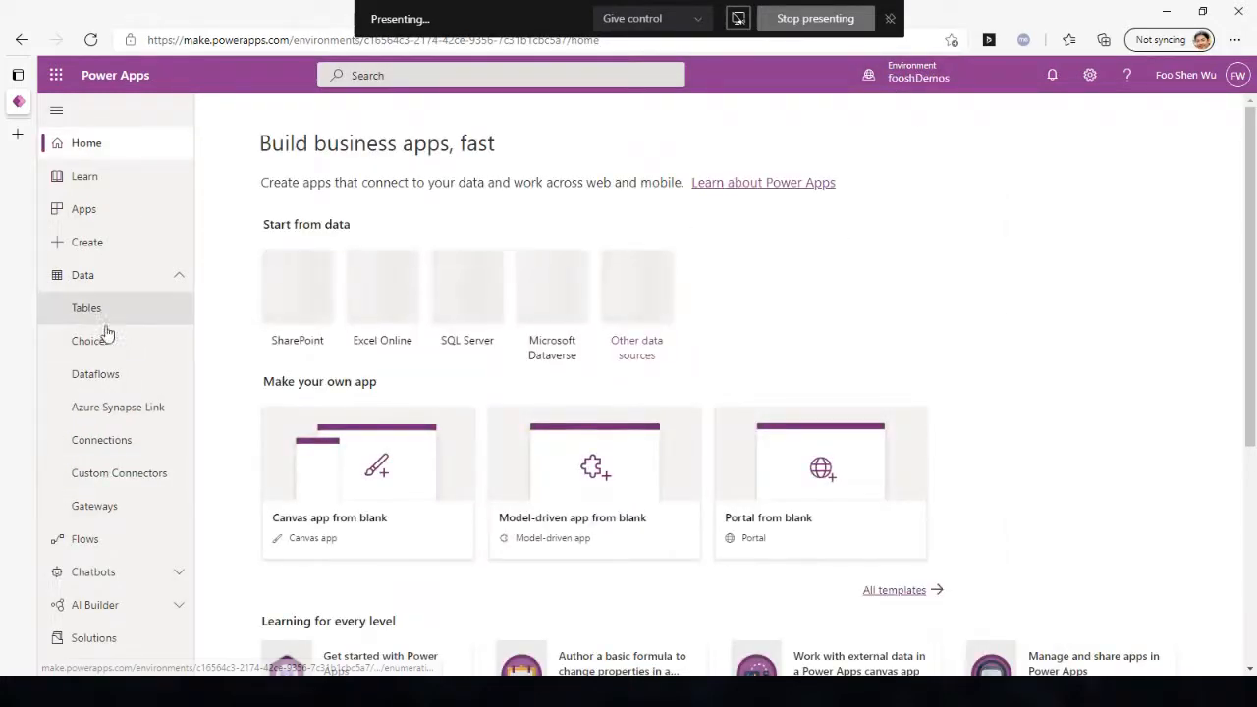
pyautogui.click(124, 473)
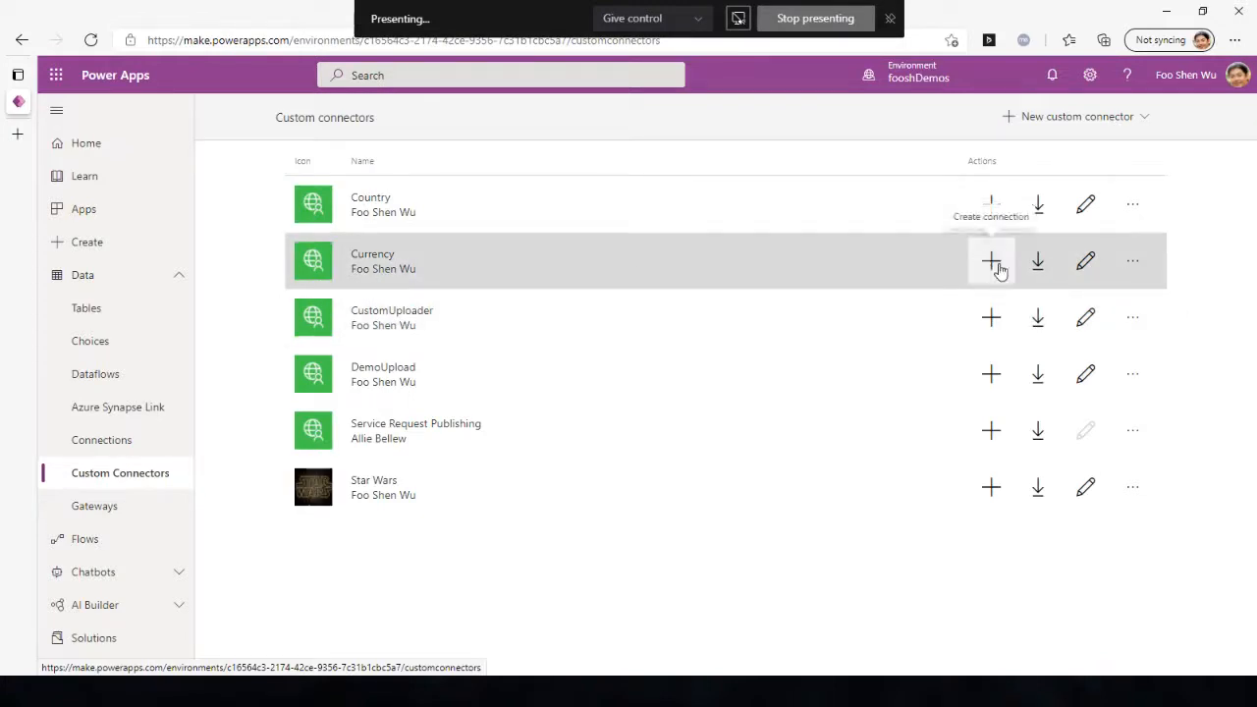
# - Open the Currency custom connector for editing and examine the host in its general information
pyautogui.click(1084, 267)
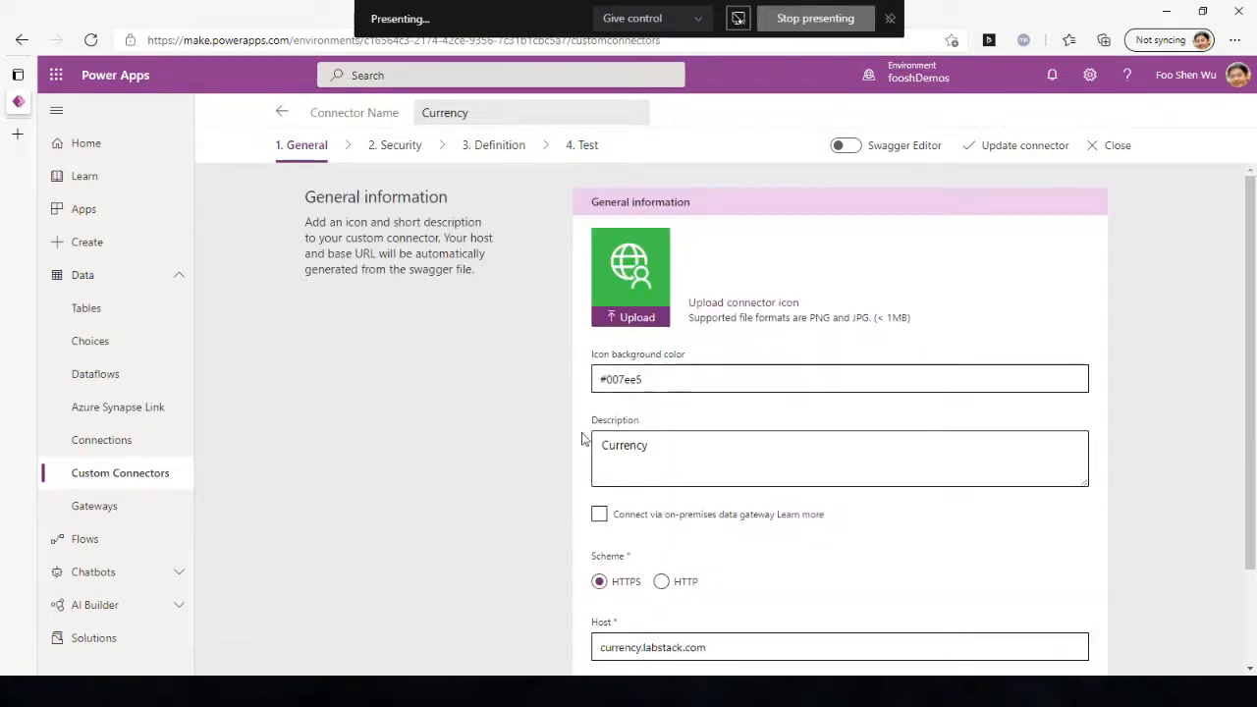
pyautogui.scroll(-2, 582, 439)
pyautogui.moveTo(744, 527); pyautogui.dragTo(579, 535)
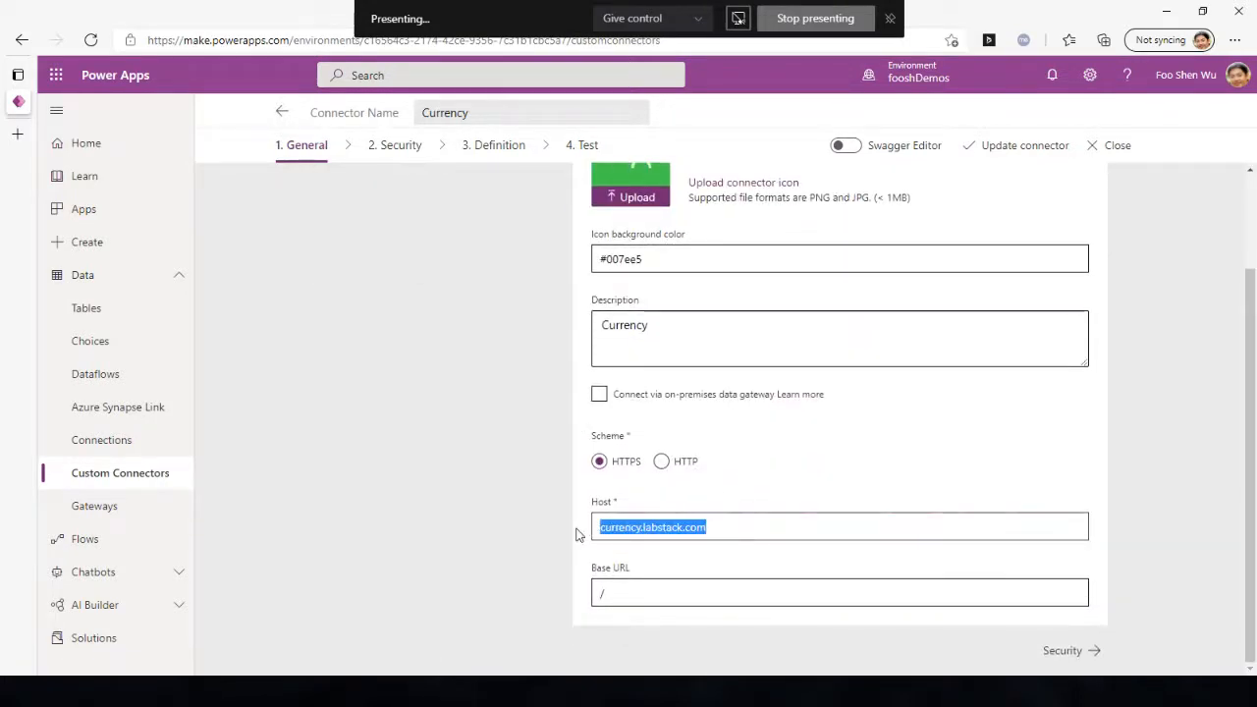
pyautogui.scroll(2, 560, 531)
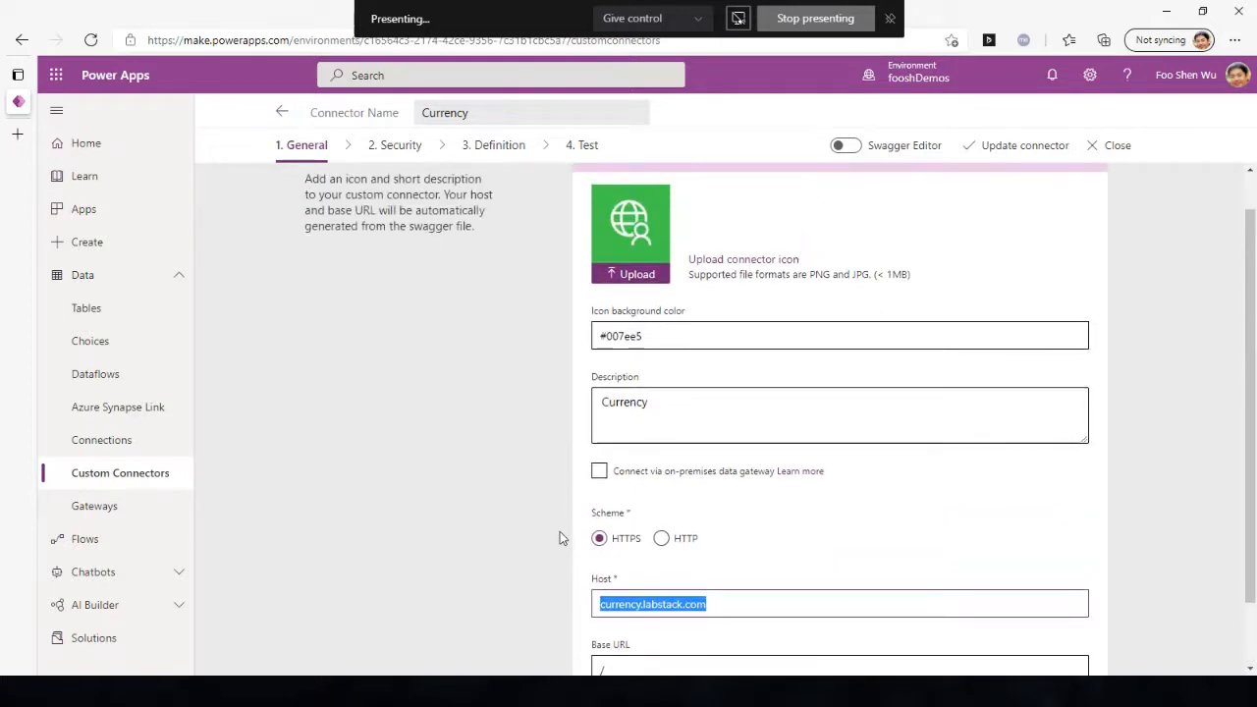
# - In the connector's security settings, set the authentication type to OAuth 2.0 and examine the available identity providers without choosing one
pyautogui.click(398, 148)
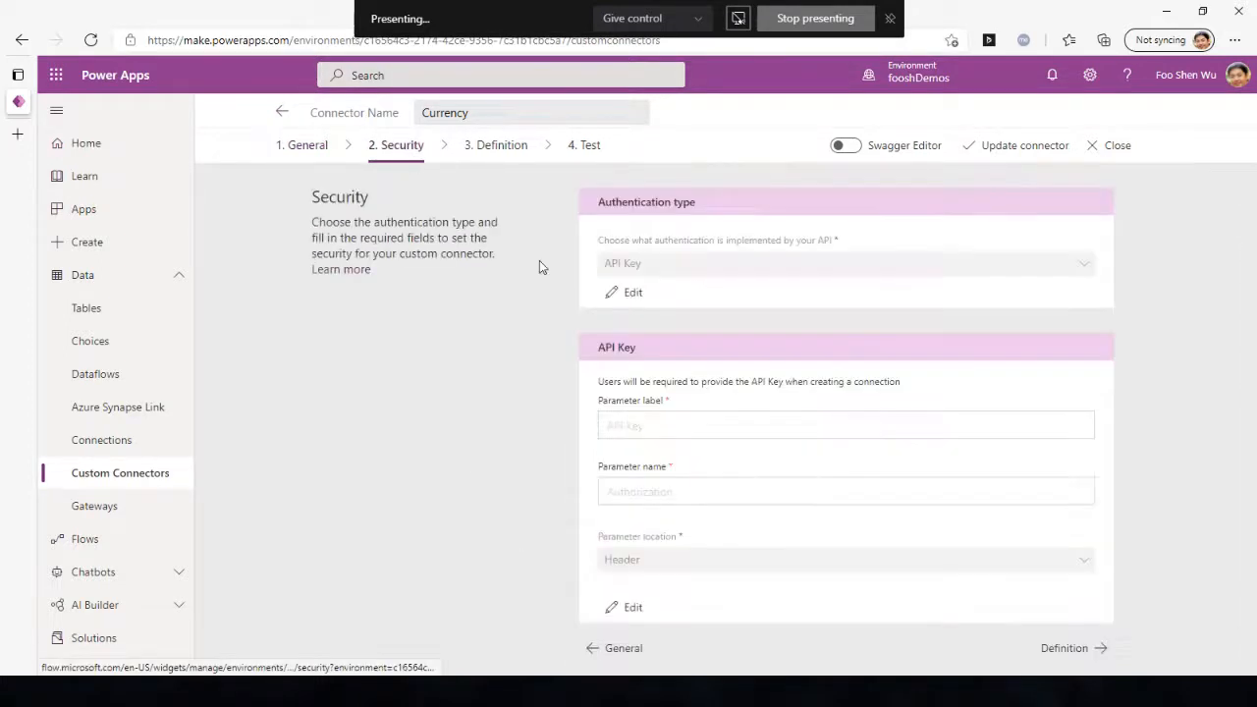
pyautogui.click(633, 292)
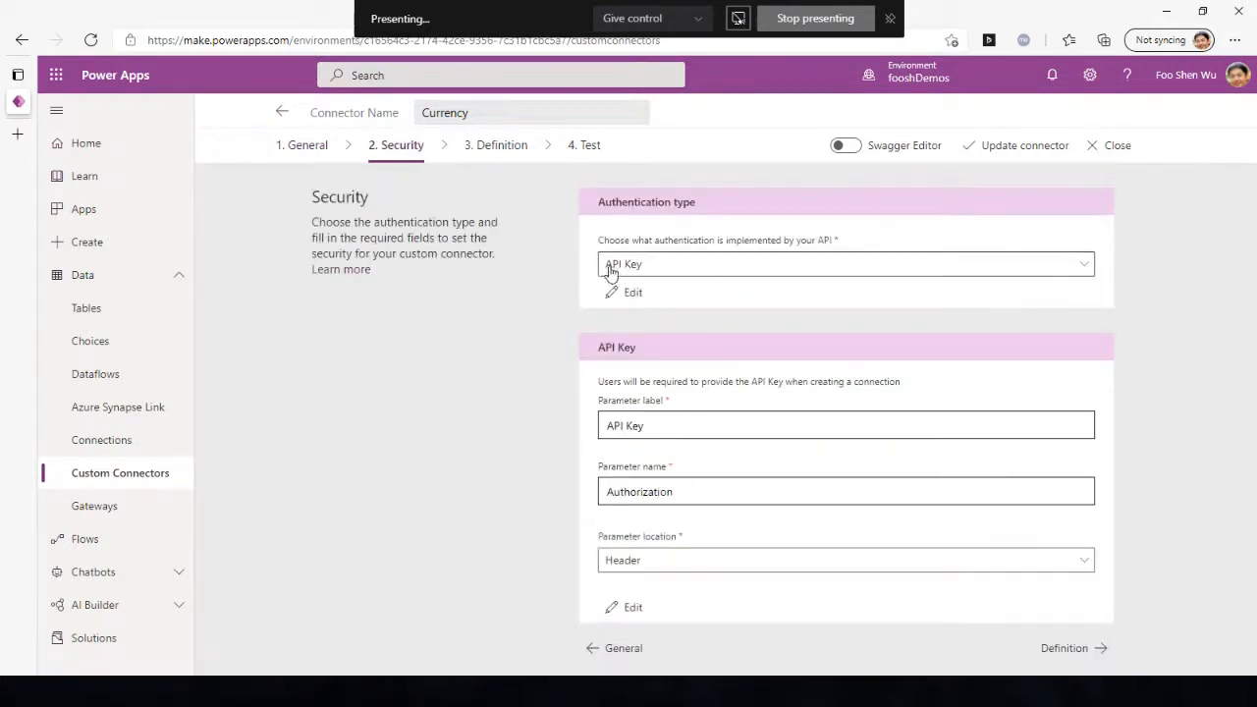
pyautogui.click(700, 267)
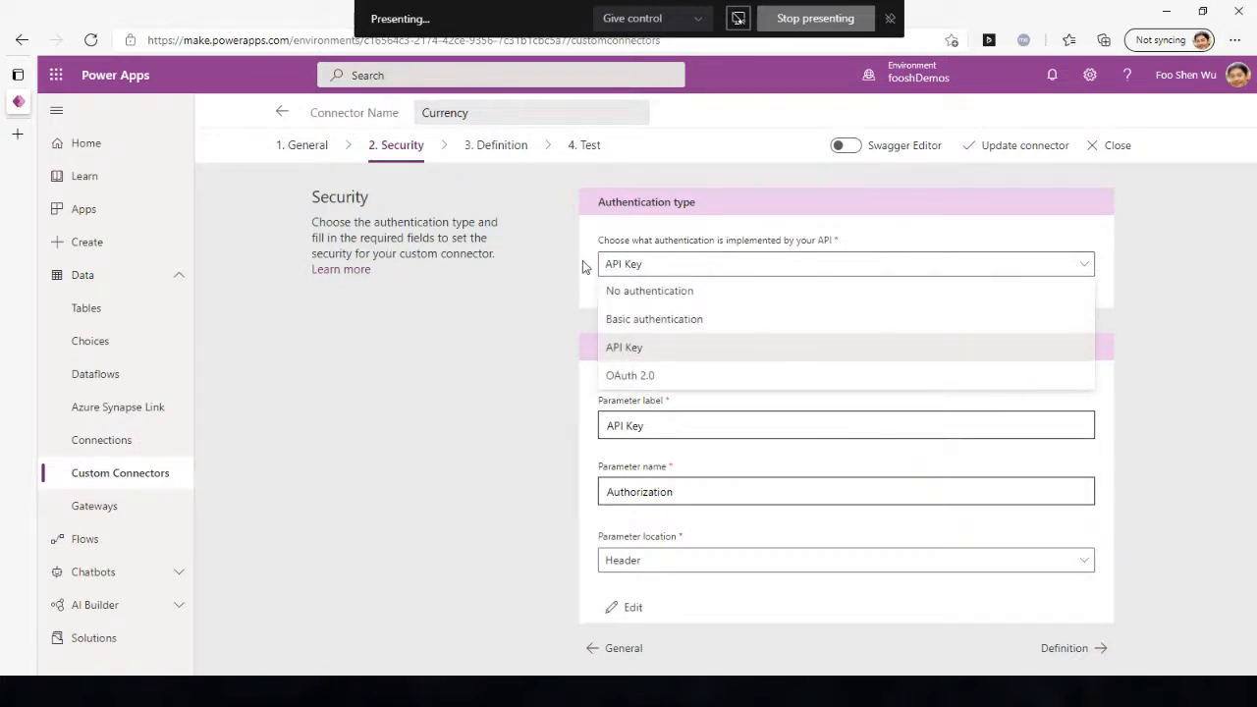
pyautogui.click(656, 377)
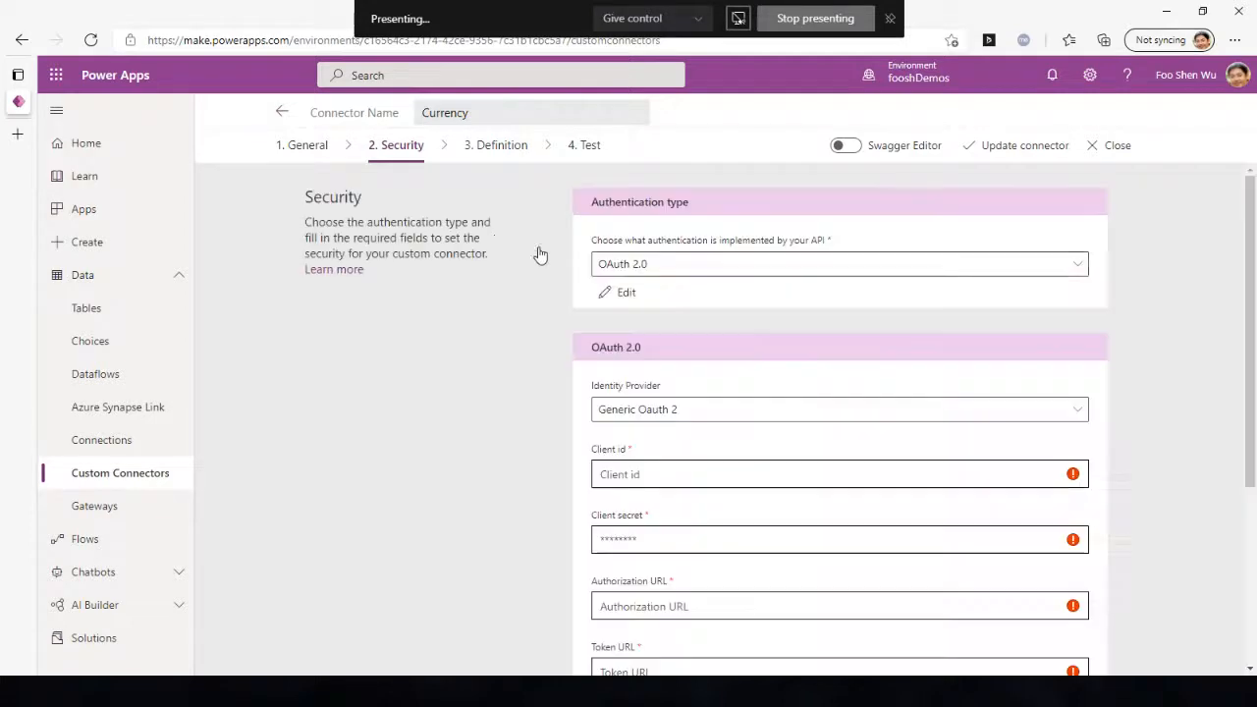
pyautogui.click(733, 410)
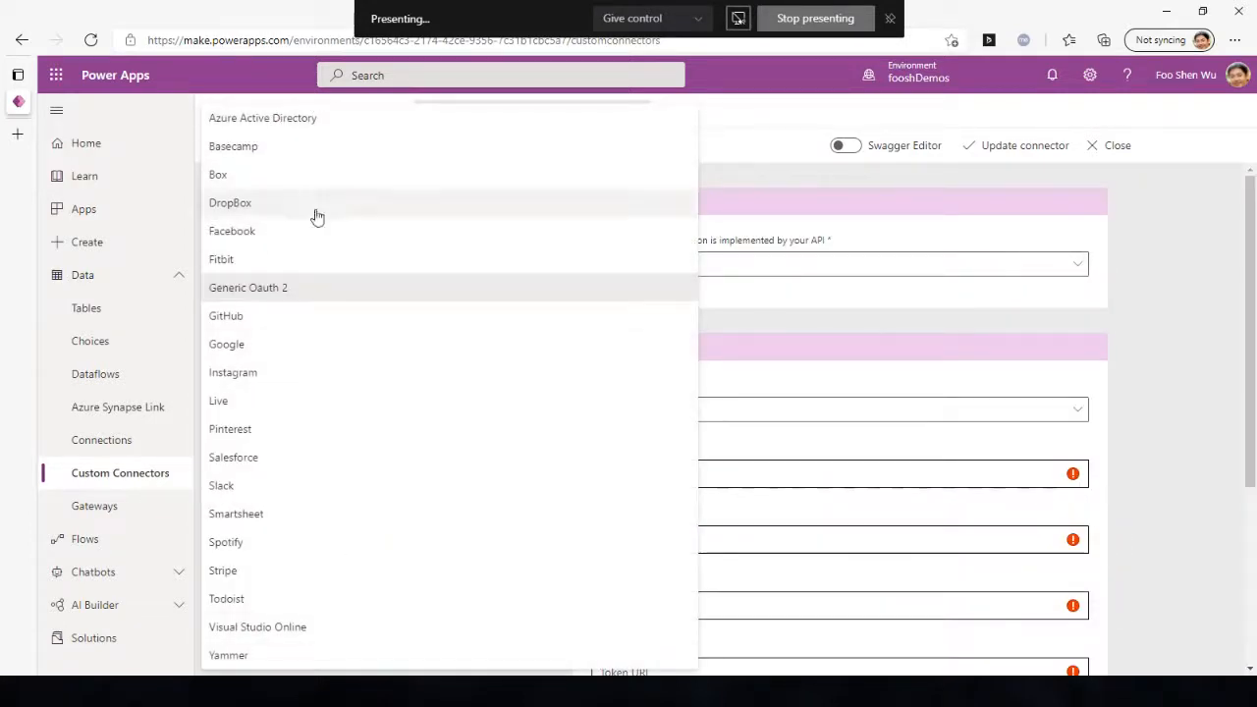
pyautogui.click(987, 286)
# - Try Basic authentication for the connector and restore API Key as its authentication type
pyautogui.click(638, 269)
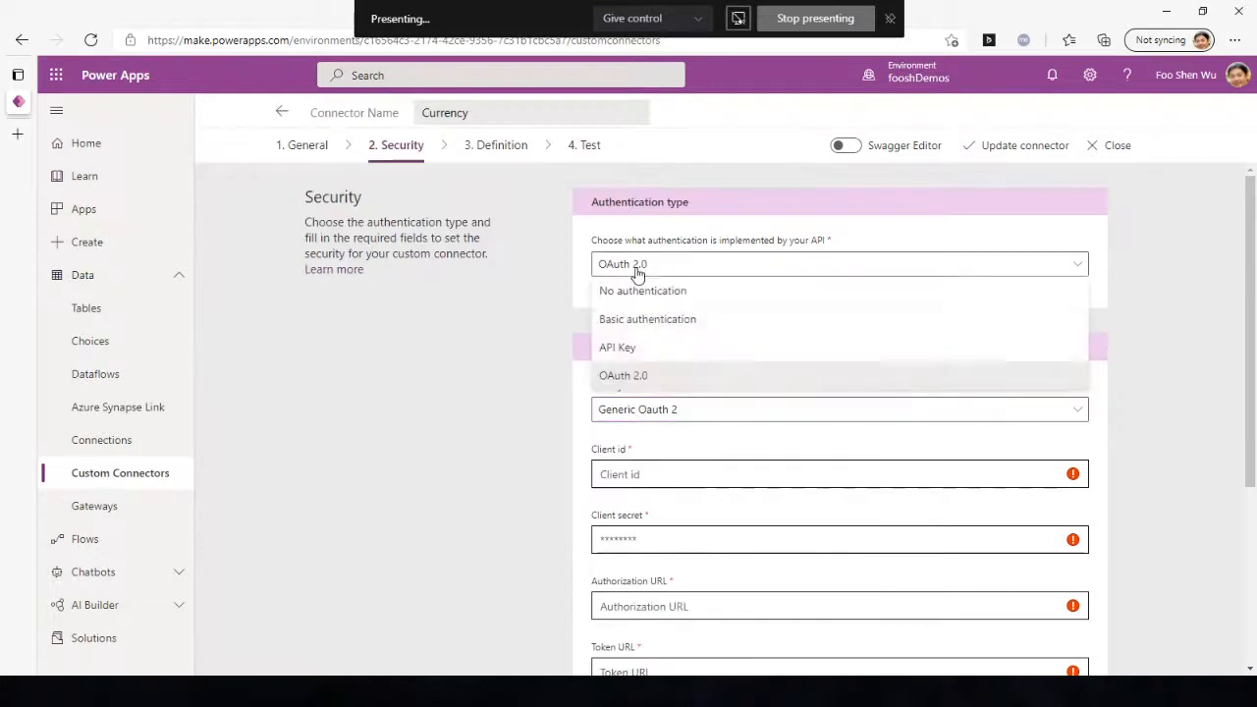
pyautogui.click(676, 321)
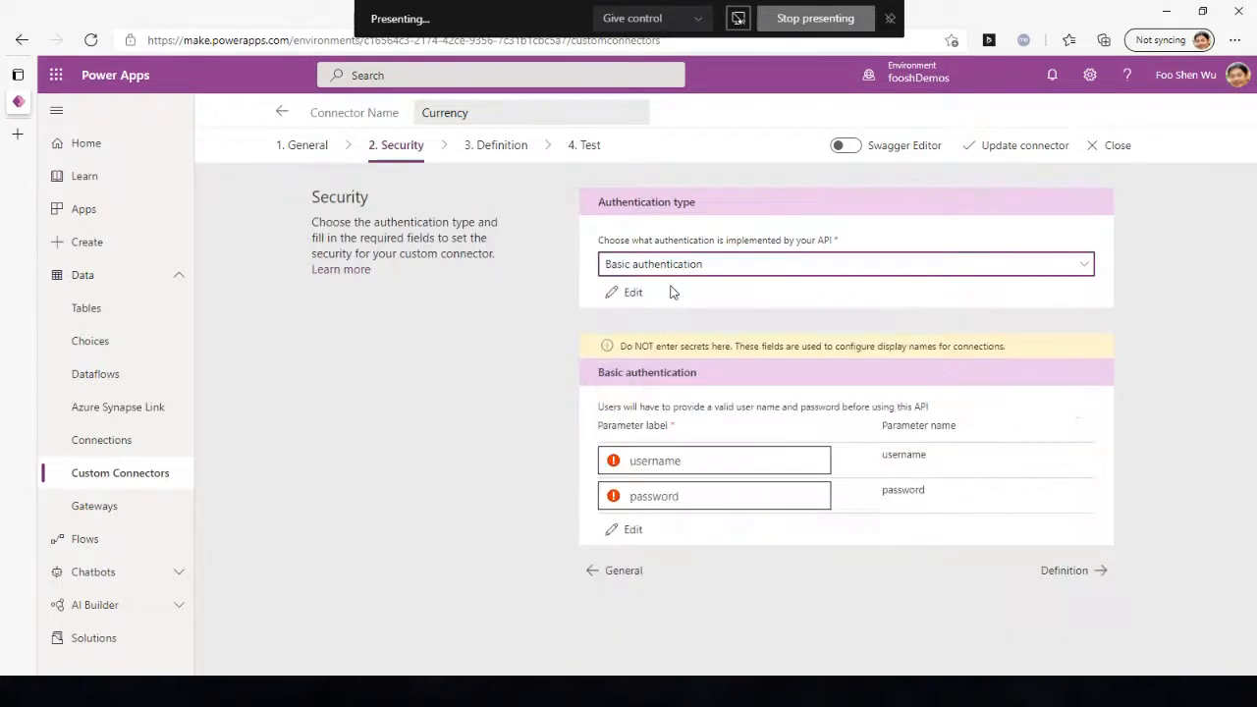
pyautogui.click(668, 272)
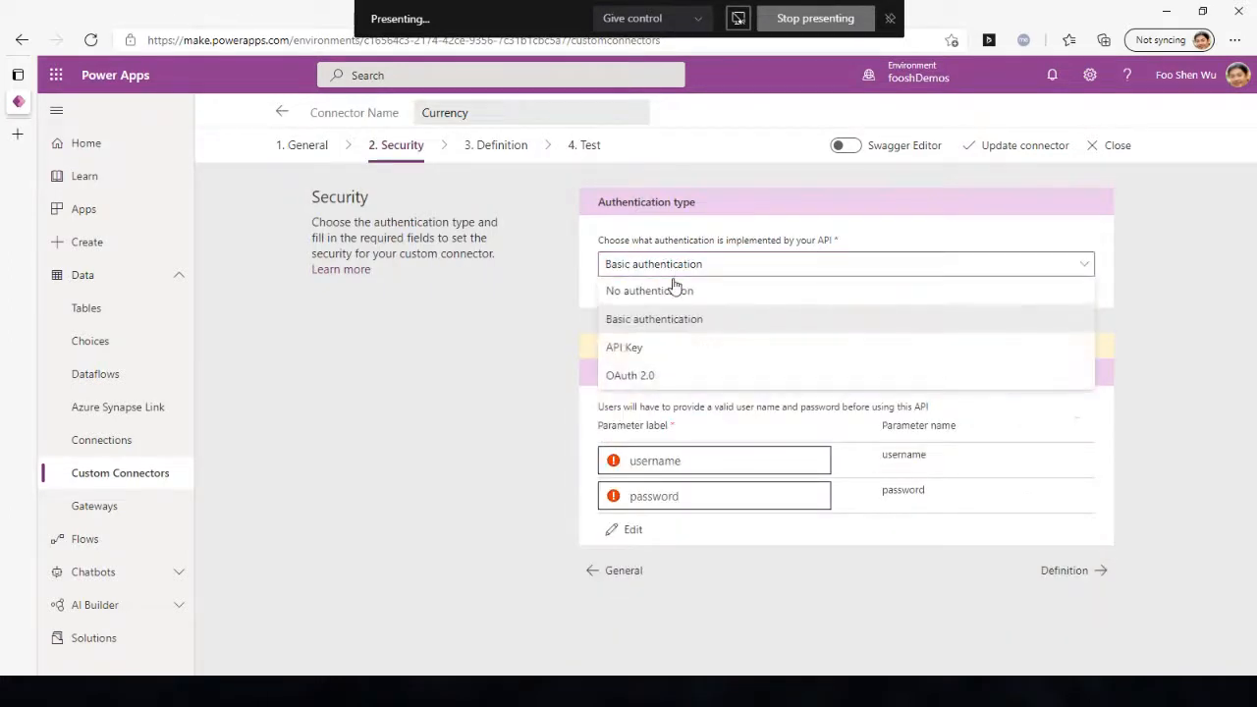
pyautogui.click(662, 349)
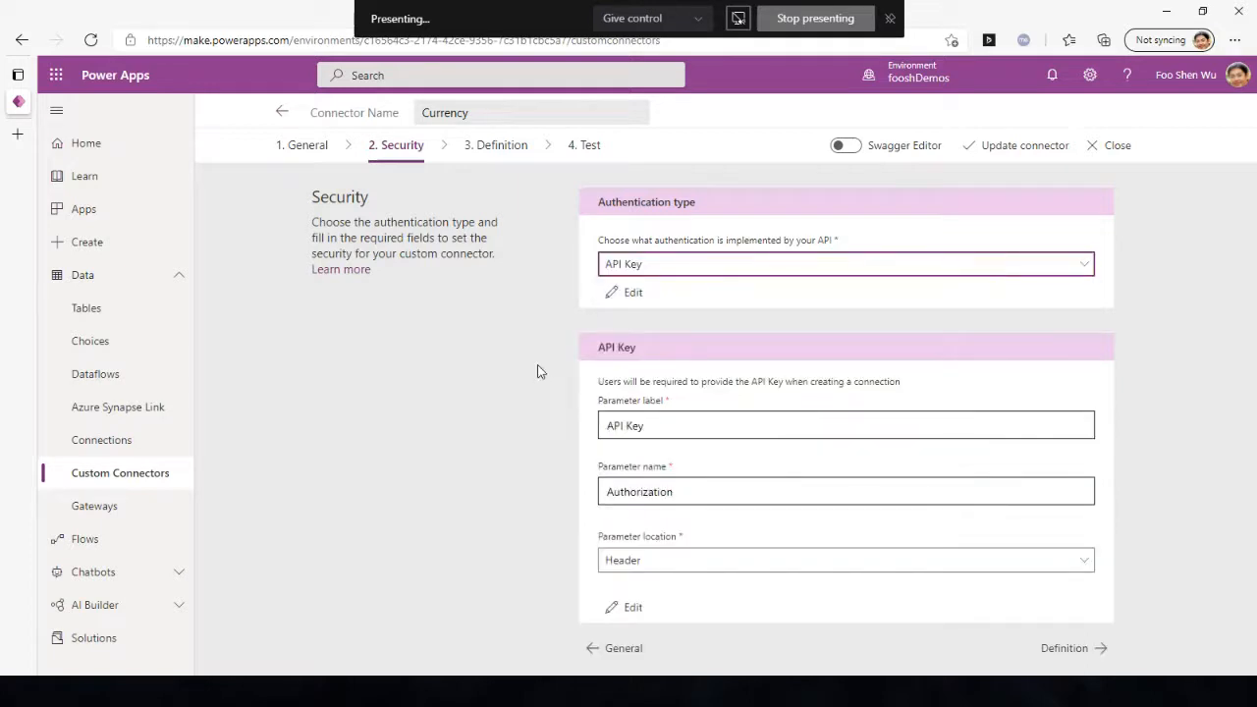
# - Examine the Currency Conversion action's definition, including its request URL, path parameters, headers, response and validation
pyautogui.click(512, 167)
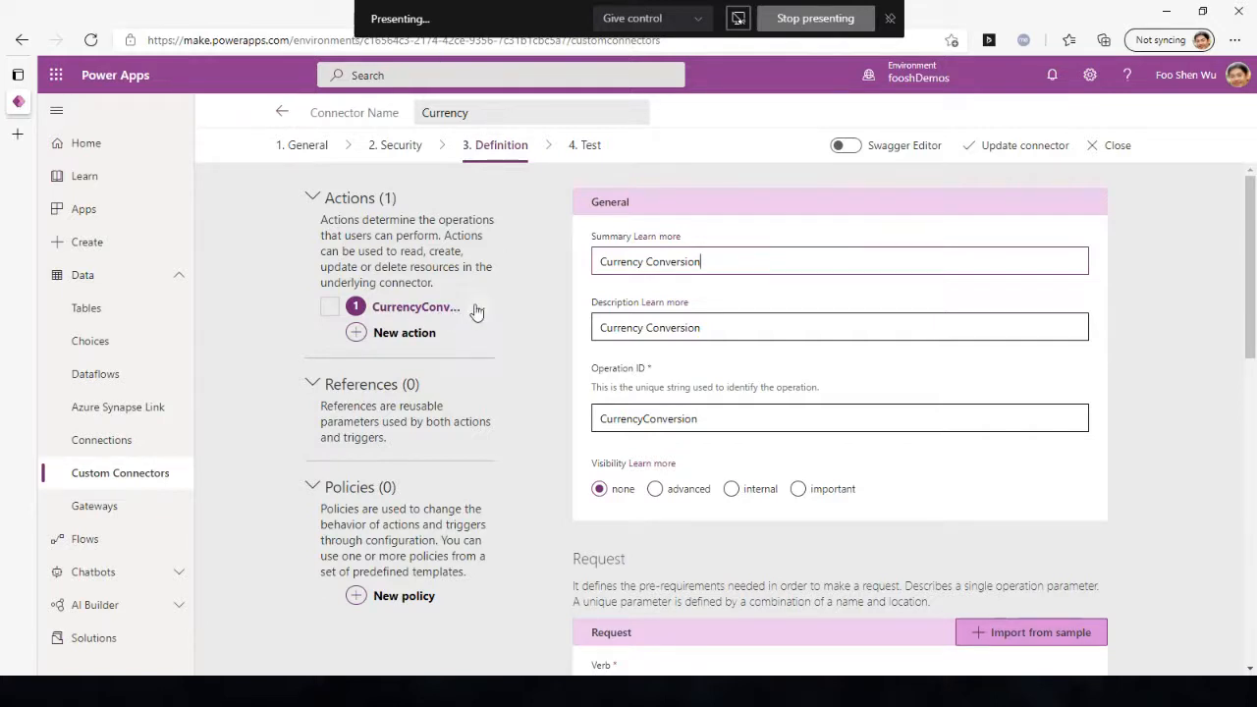
pyautogui.scroll(-2, 666, 471)
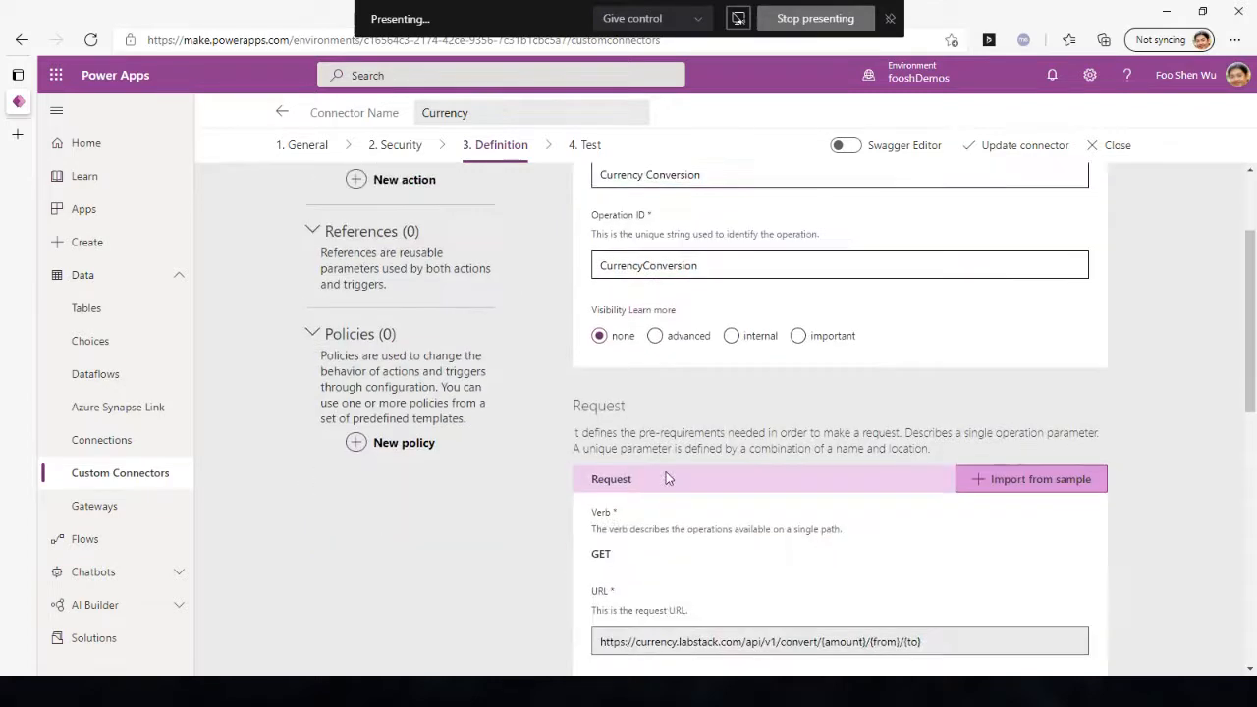
pyautogui.scroll(-2, 771, 491)
pyautogui.moveTo(621, 410); pyautogui.dragTo(935, 409)
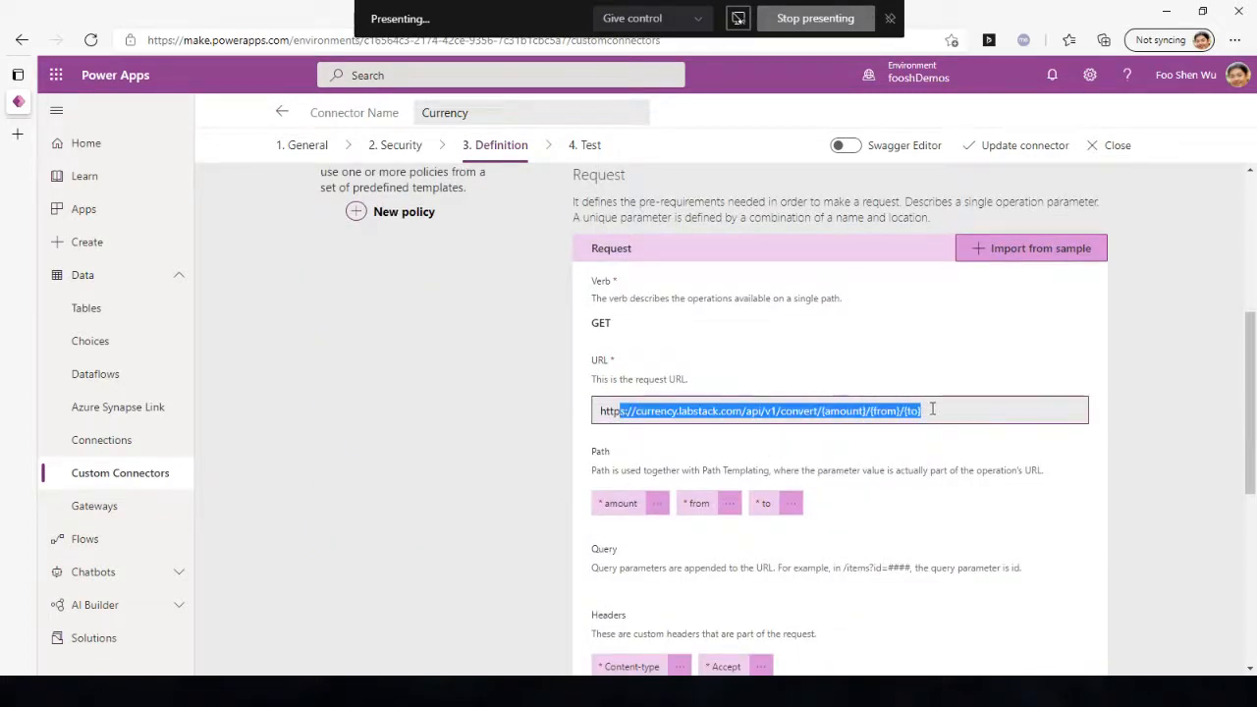
pyautogui.moveTo(821, 411); pyautogui.dragTo(986, 418)
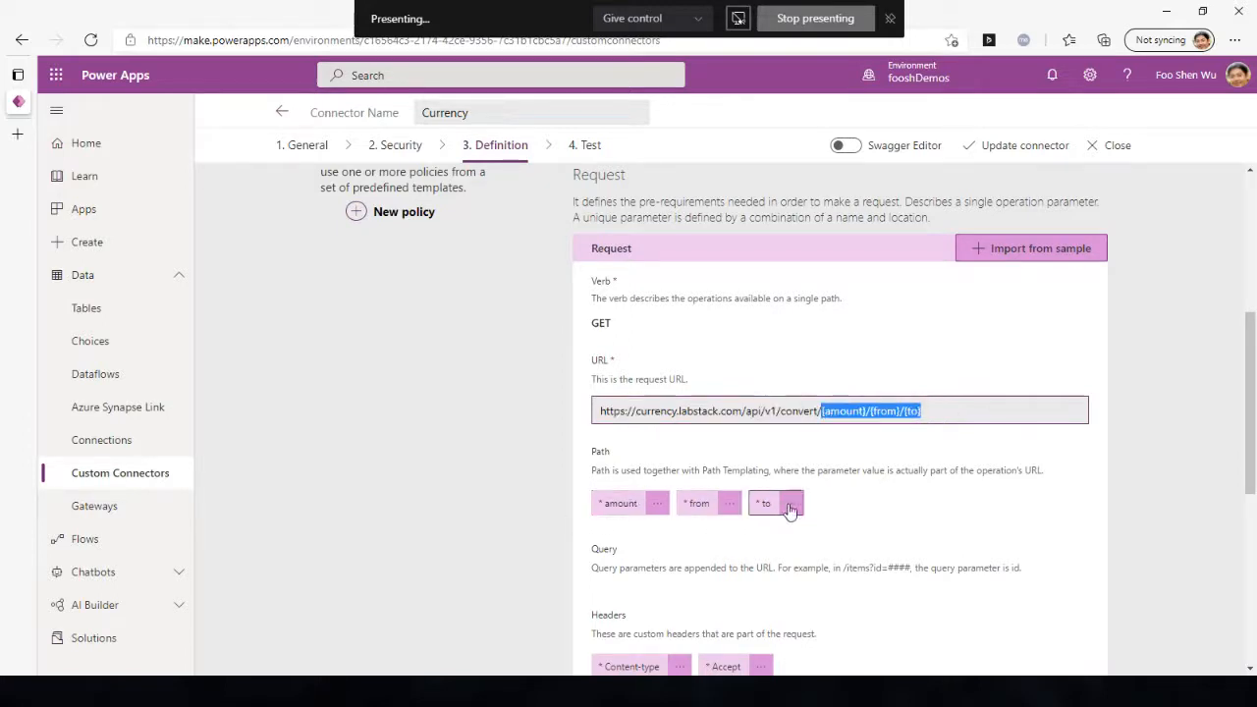
pyautogui.scroll(-2, 864, 407)
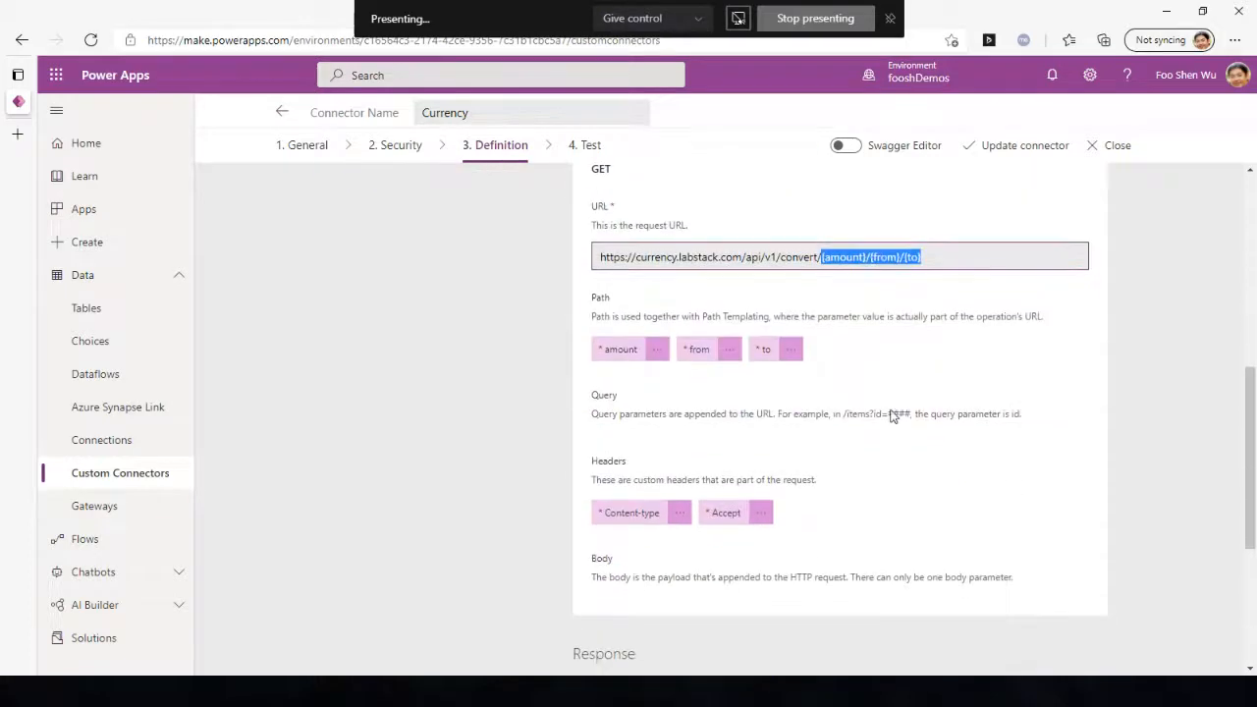
pyautogui.scroll(-4, 873, 356)
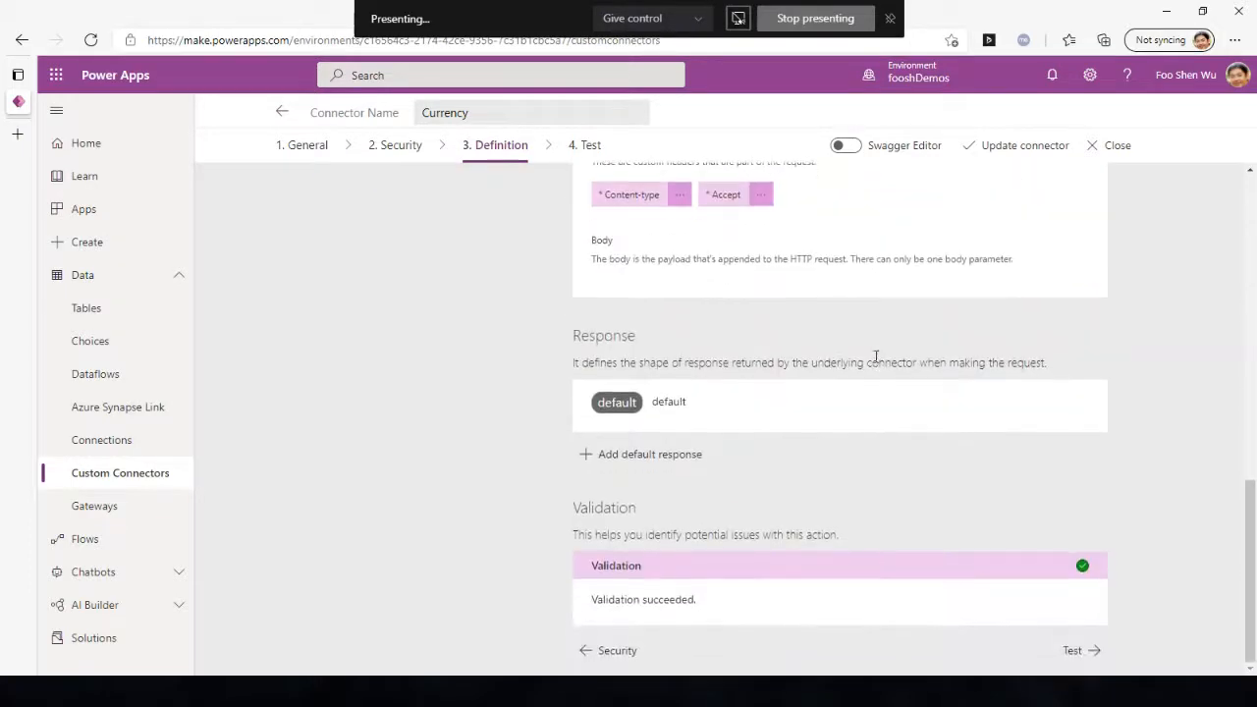
# - Show the connector's definition in the Swagger Editor and read through its code
pyautogui.scroll(10, 875, 357)
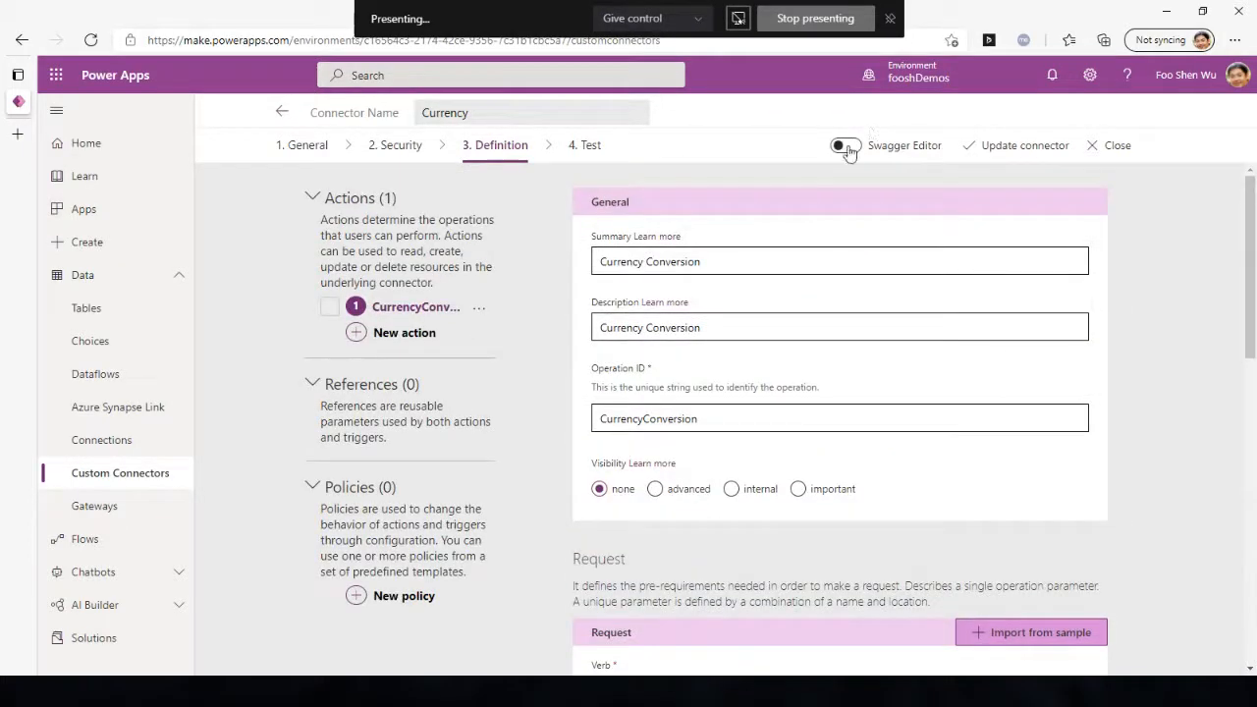
pyautogui.click(847, 149)
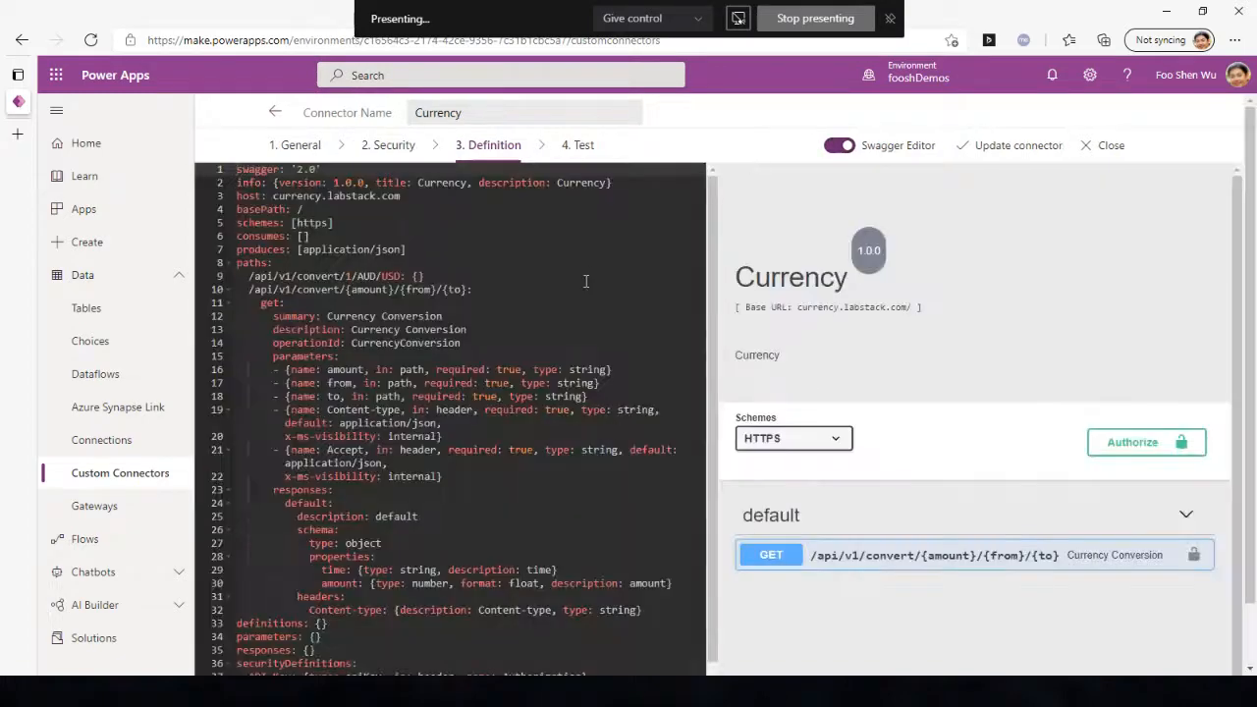
pyautogui.scroll(-3, 570, 289)
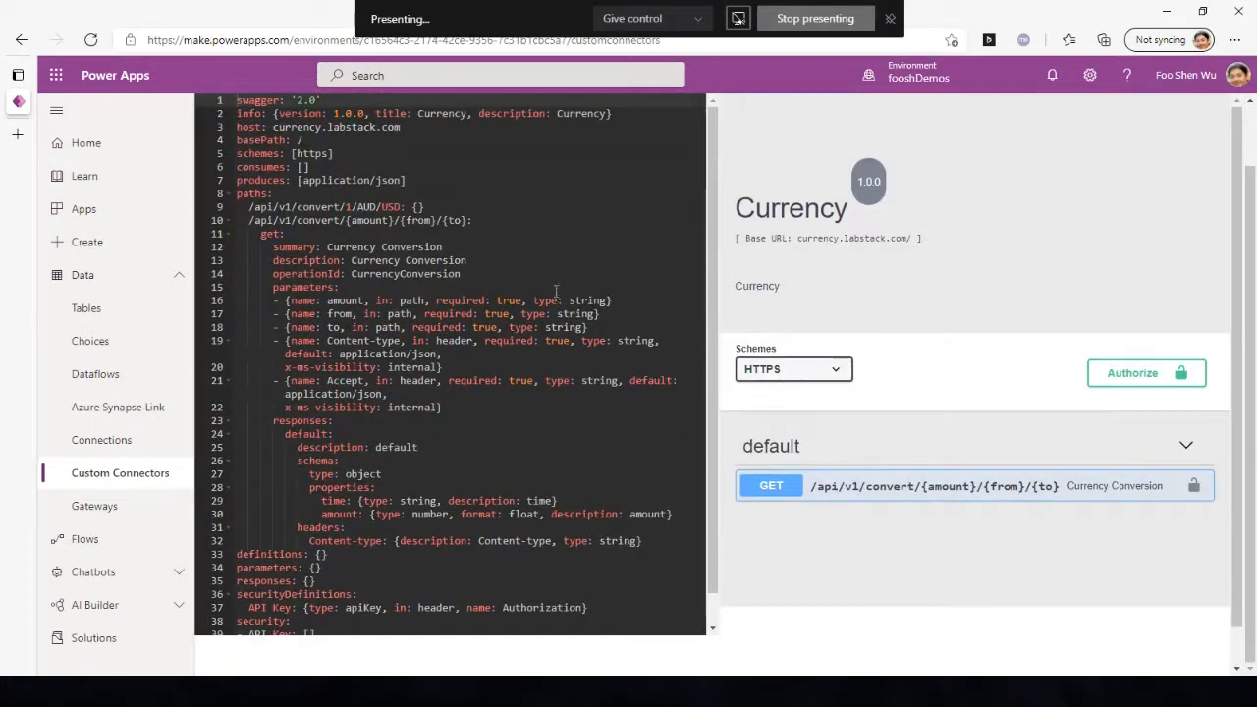
pyautogui.scroll(3, 556, 293)
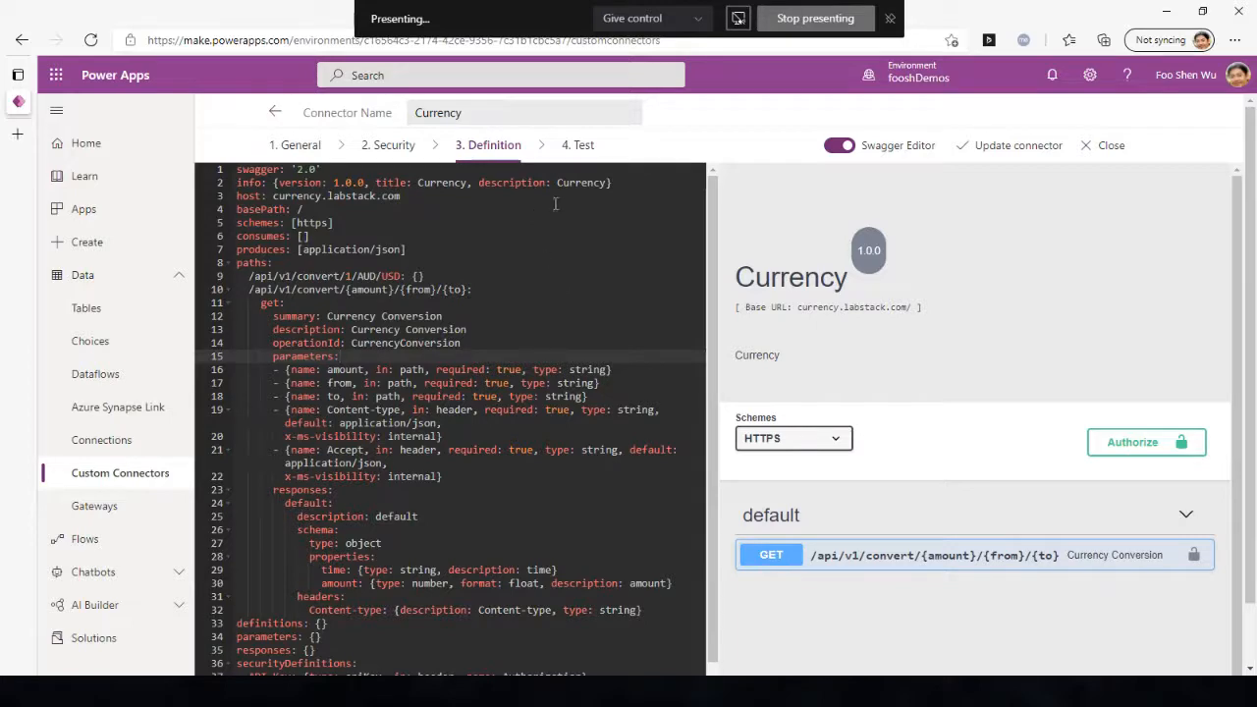
# - Switch to the PowerPoint slide show to present the low code strategy slide, and return to the Currency connector in Power Apps
pyautogui.hotkey('alt', 'Tab')
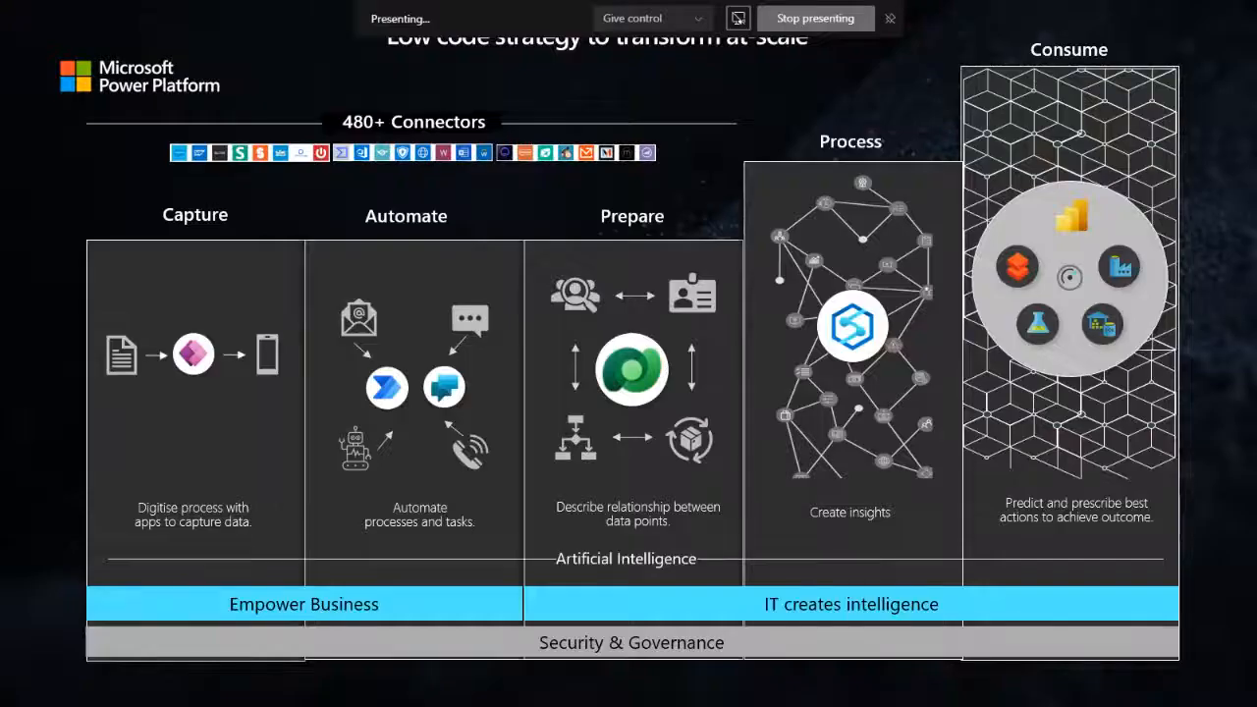
pyautogui.hotkey('alt', 'Tab')
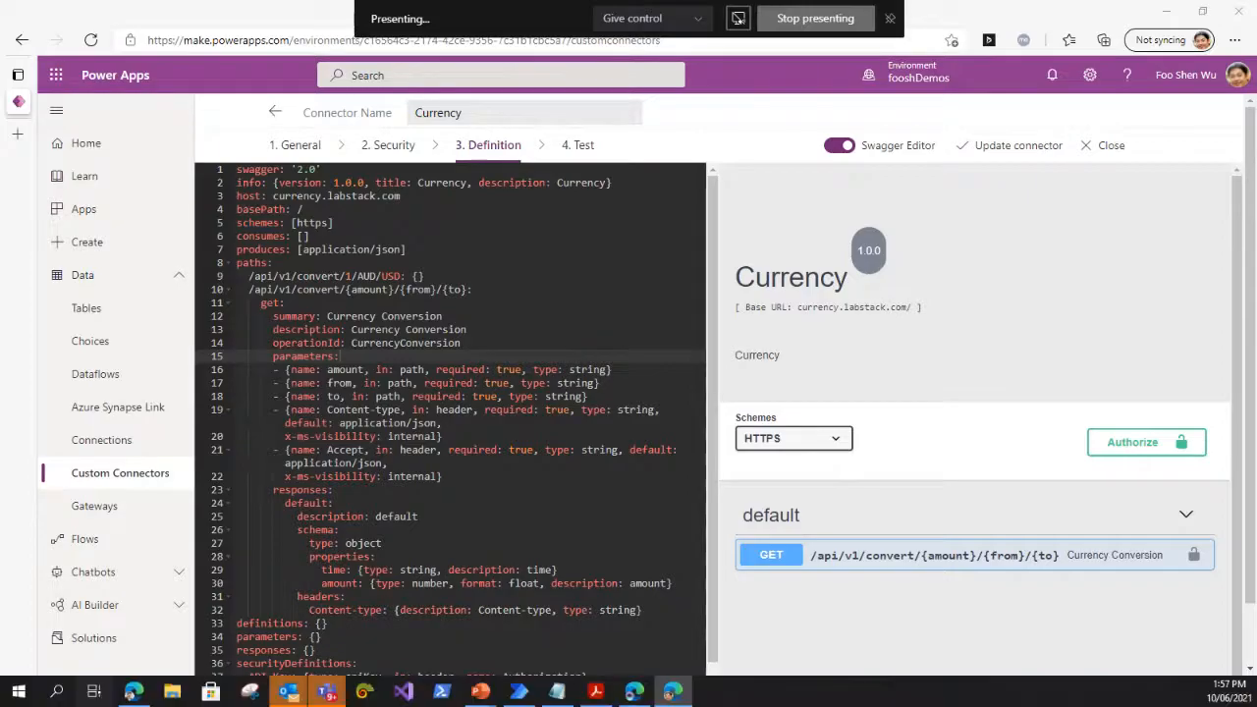
pyautogui.click(93, 692)
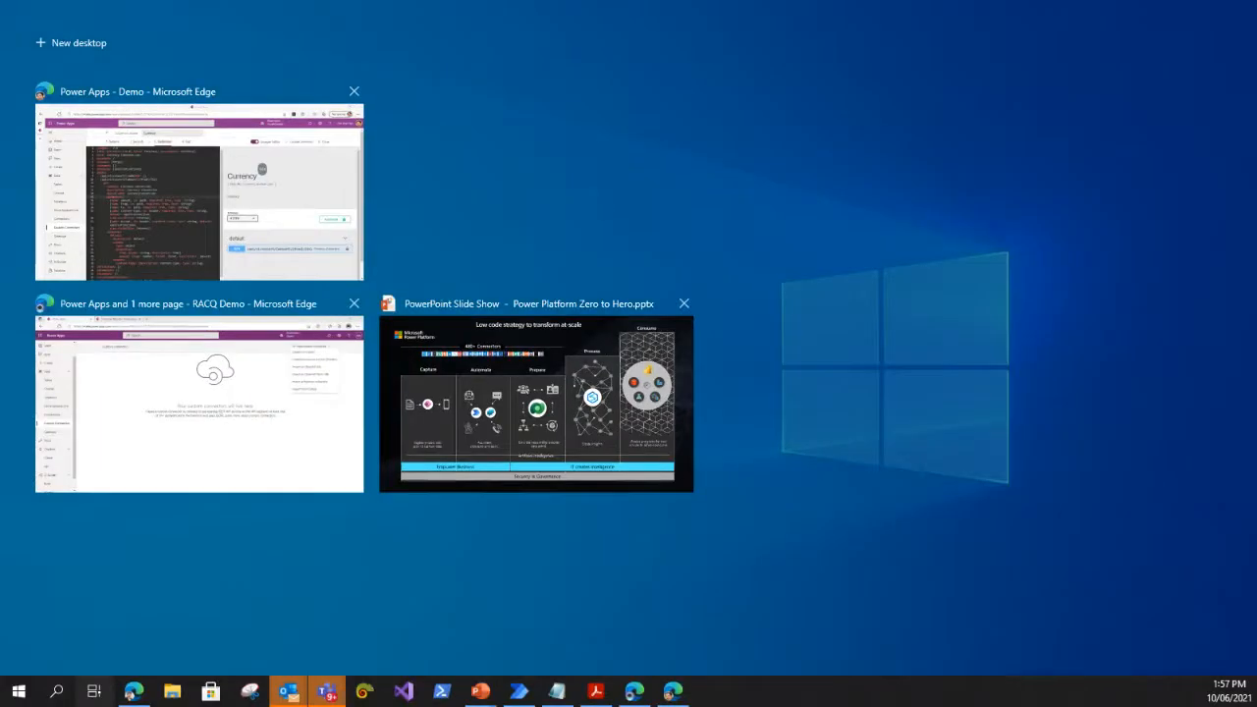
pyautogui.click(220, 228)
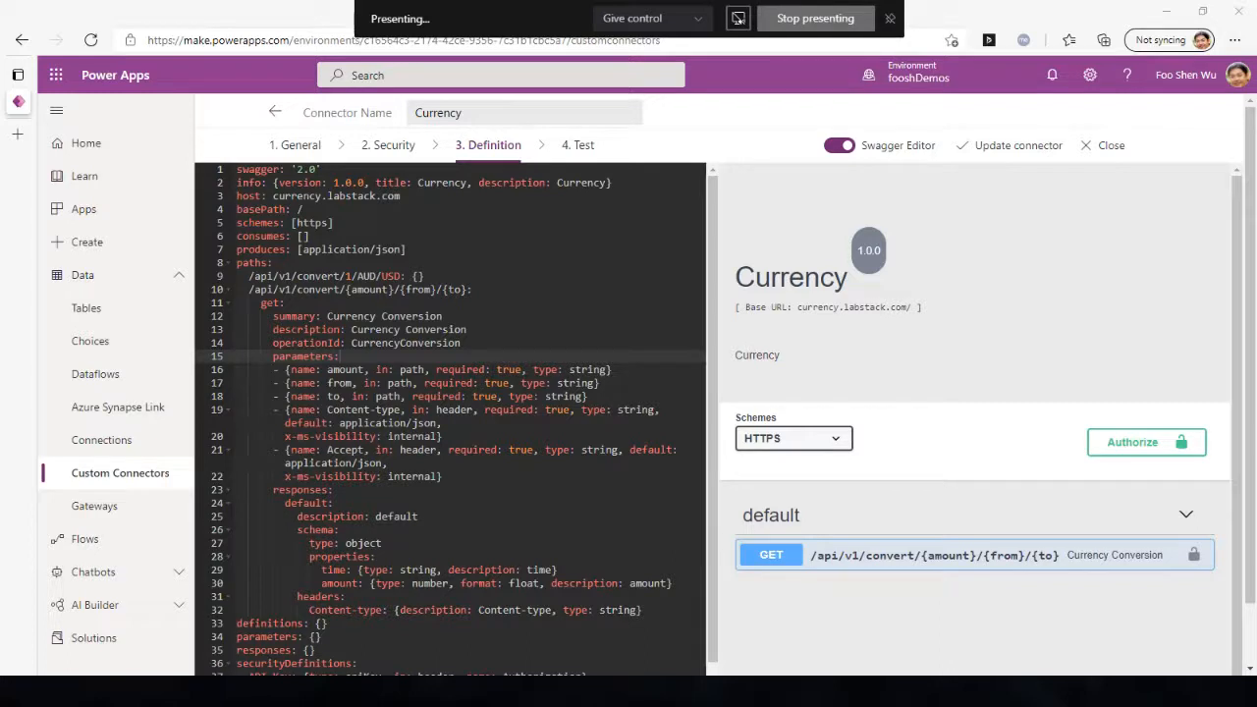
pyautogui.hotkey('alt', 'Tab')
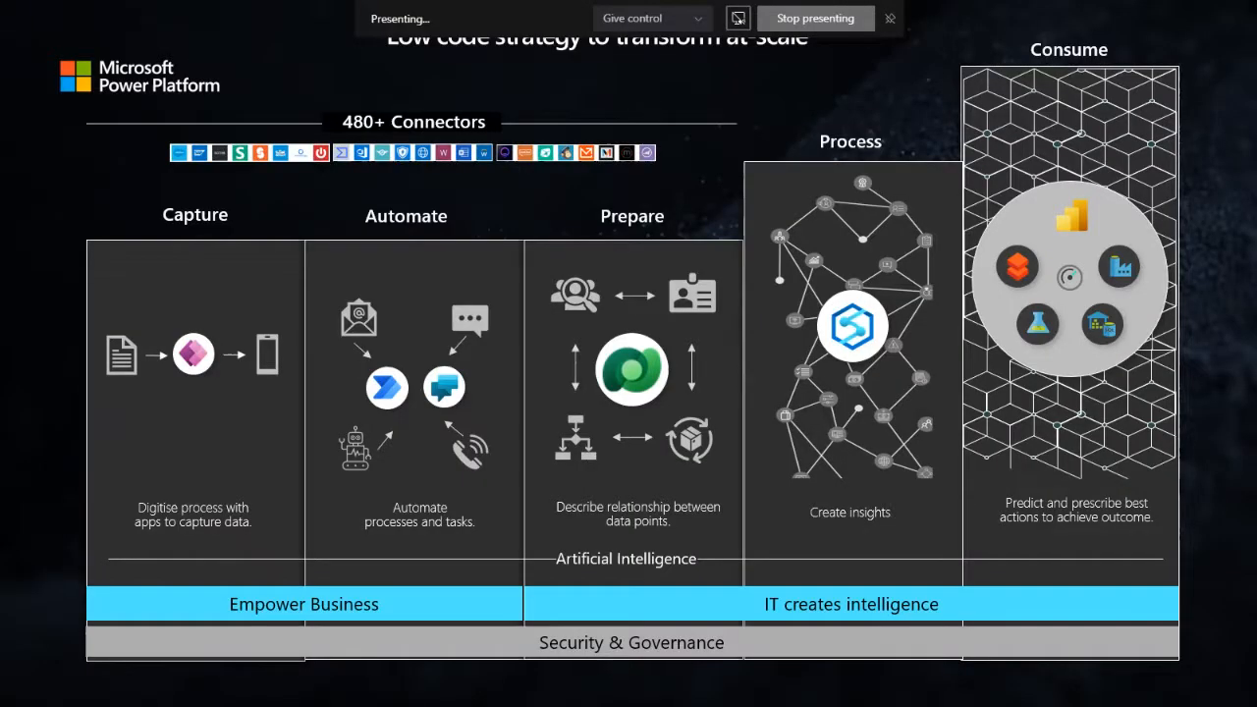
pyautogui.hotkey('alt', 'Tab')
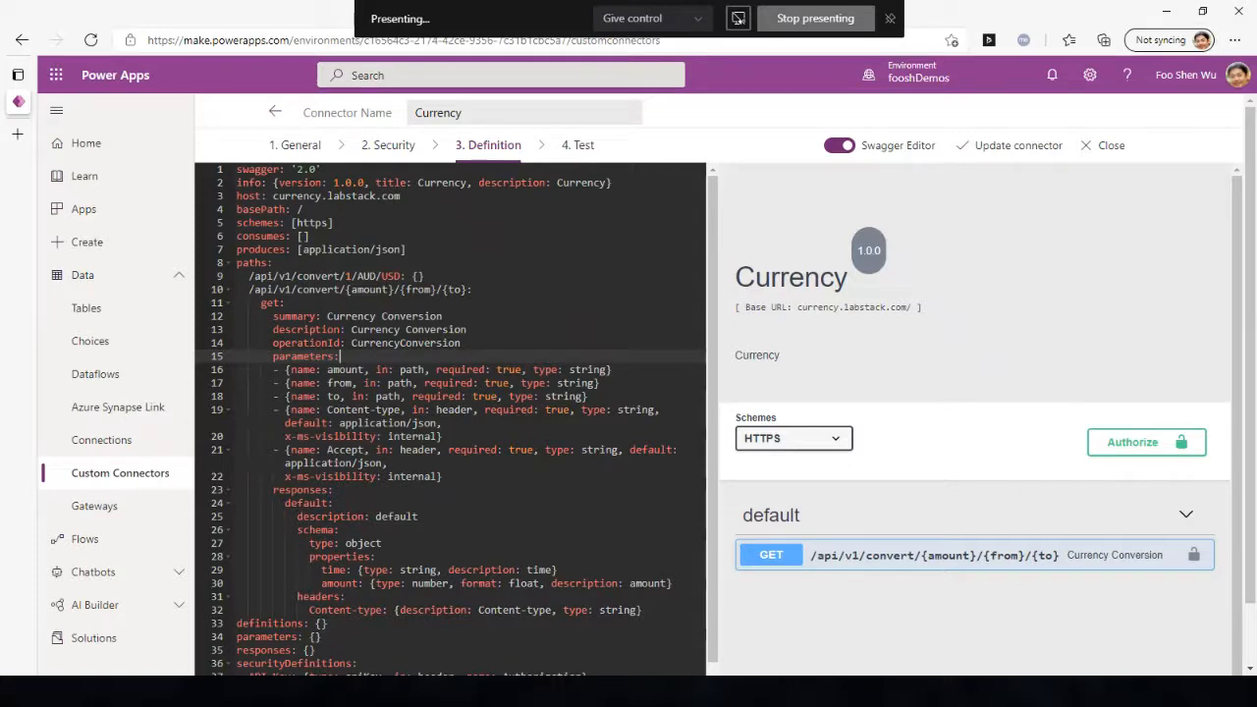
# - Search the web for "data gateway" in a new browser tab and open the Microsoft article on installing an on-premises data gateway
pyautogui.click(18, 134)
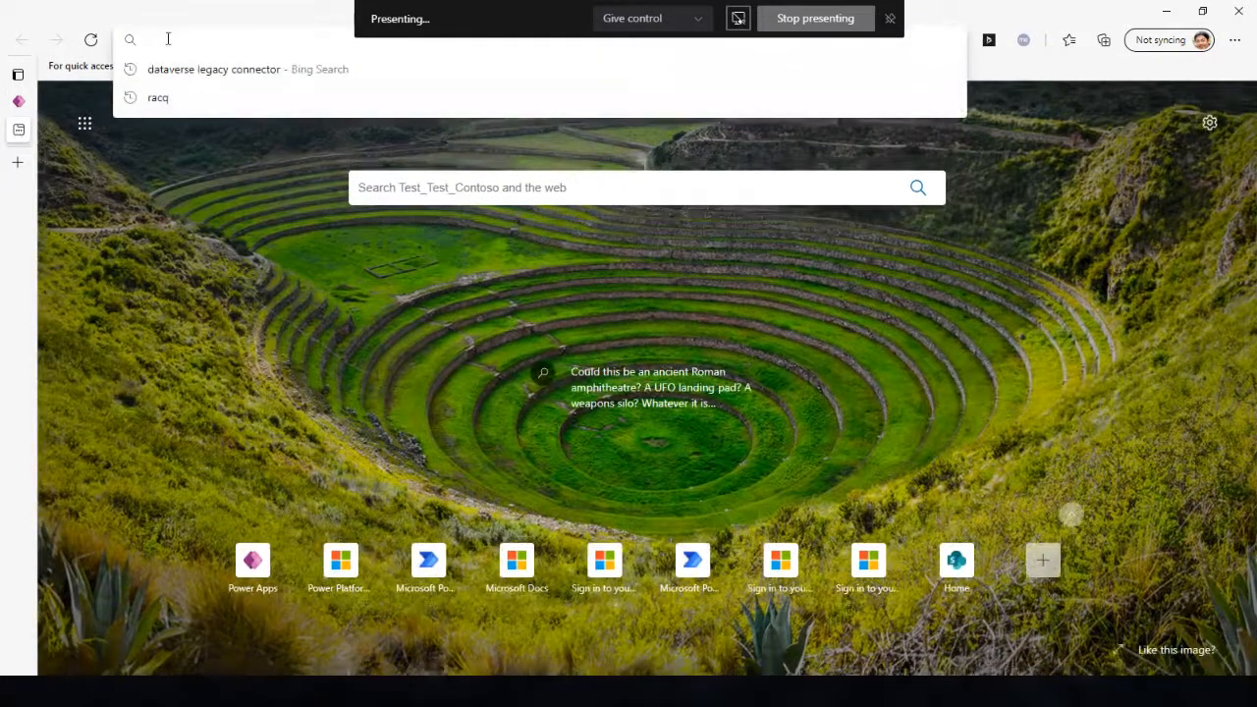
pyautogui.write('datag')
pyautogui.press('BackSpace')
pyautogui.press('BackSpace')
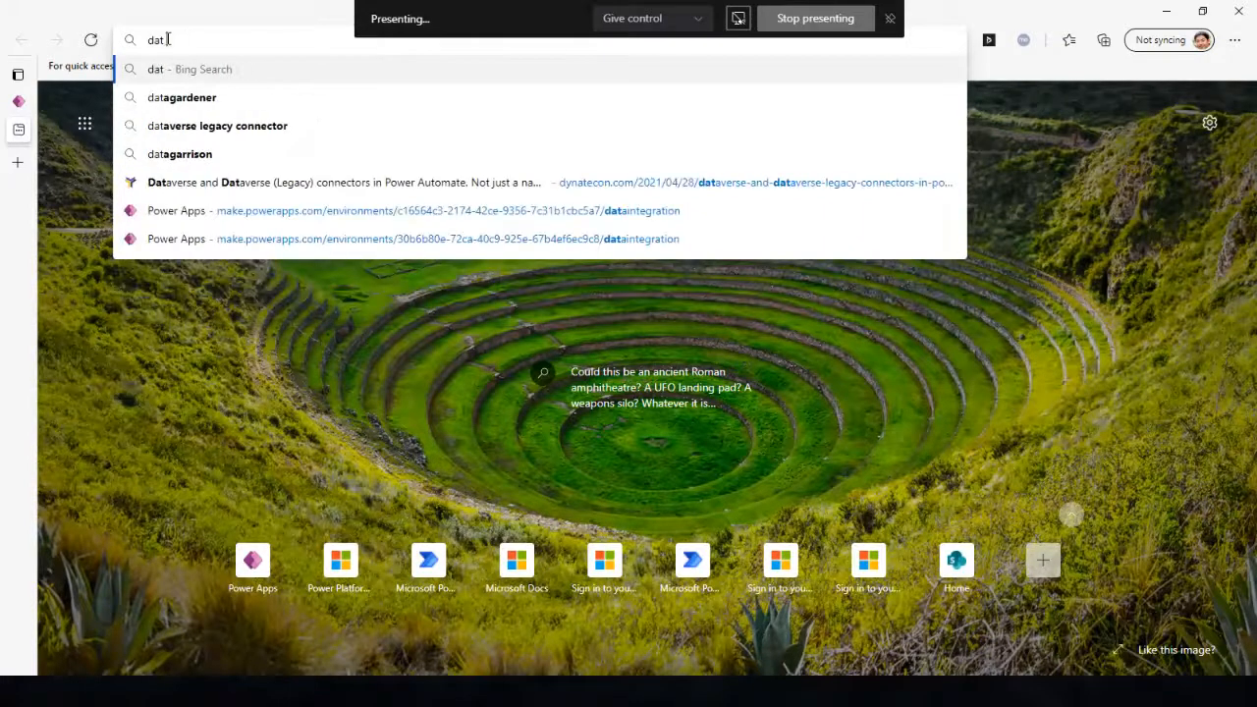
pyautogui.write('e')
pyautogui.write('atew')
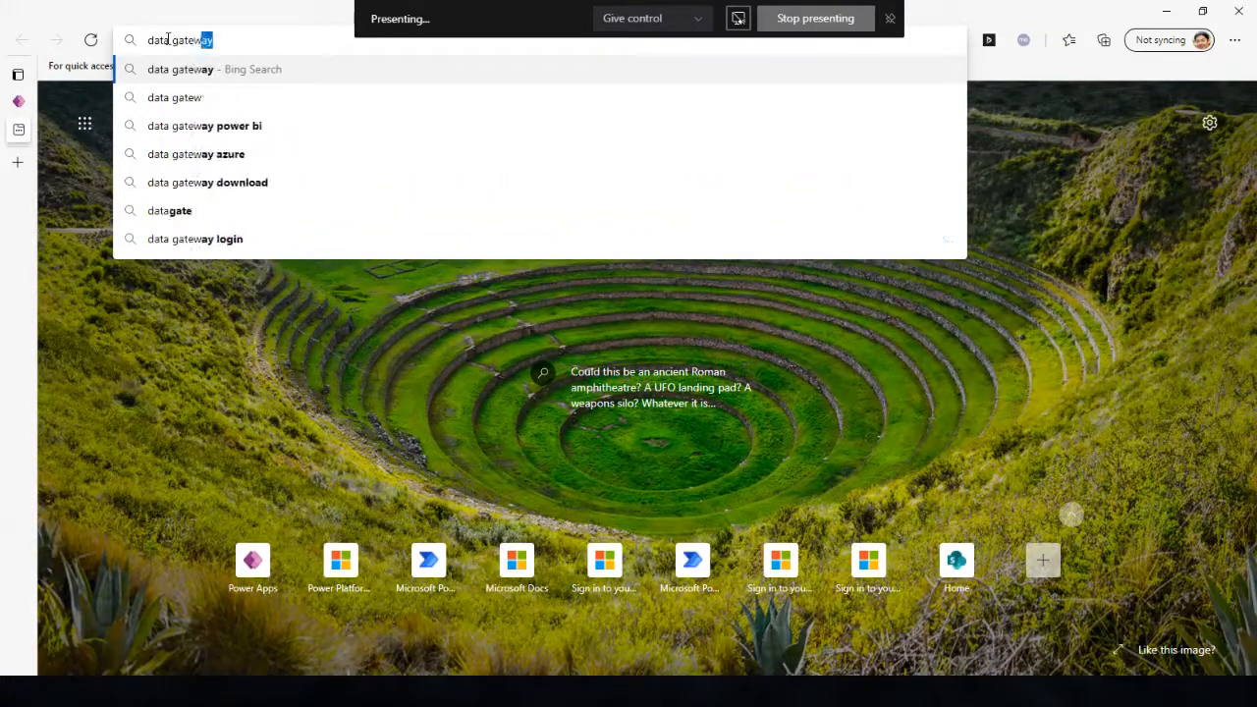
pyautogui.write('ay')
pyautogui.press('Return')
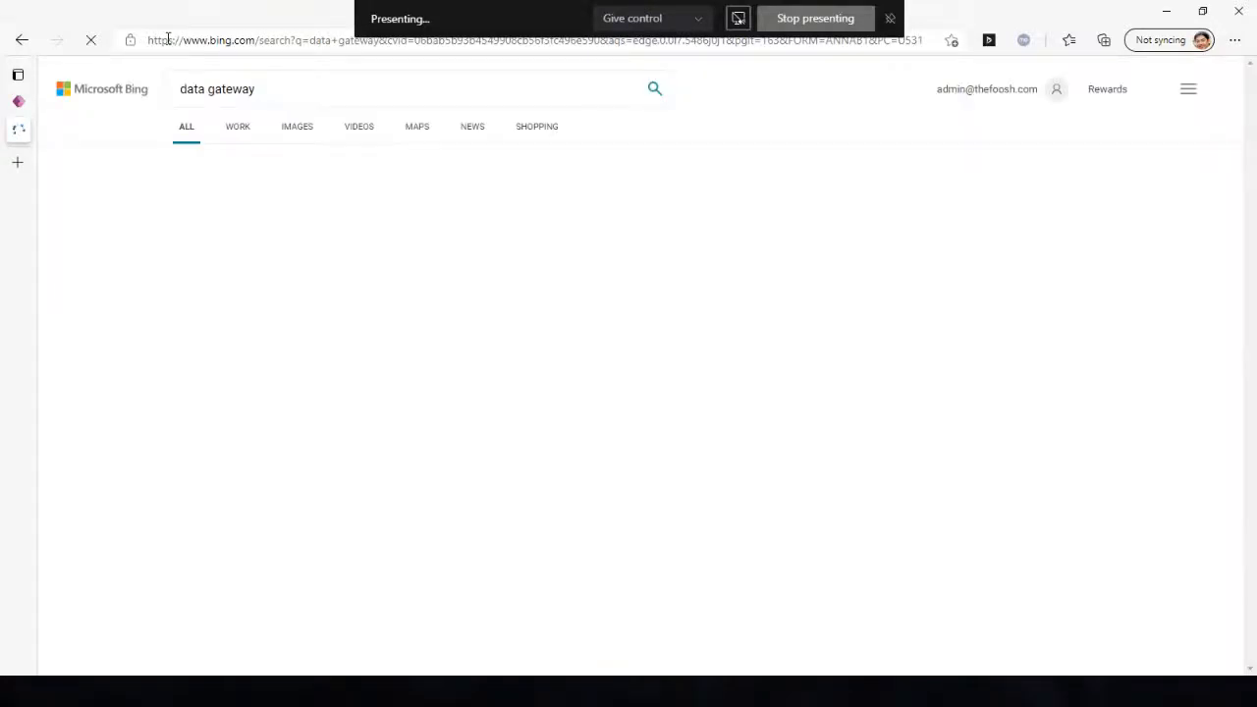
pyautogui.click(278, 292)
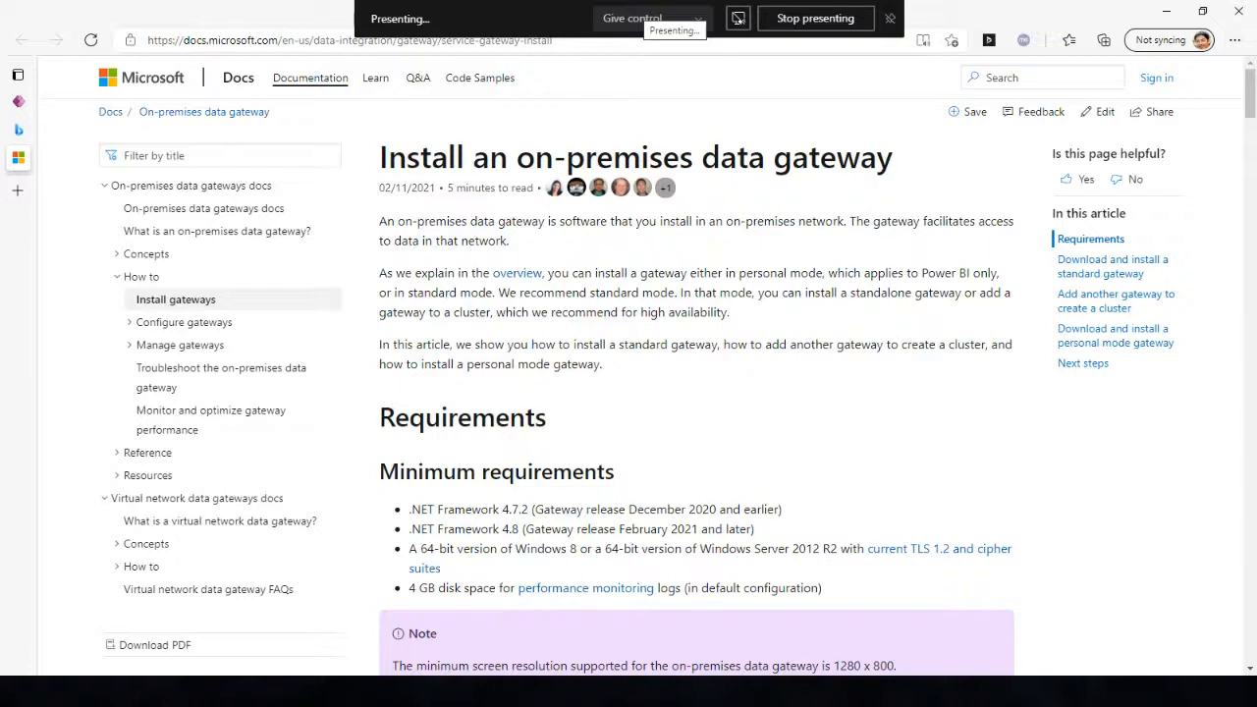
pyautogui.hotkey('alt', 'Tab')
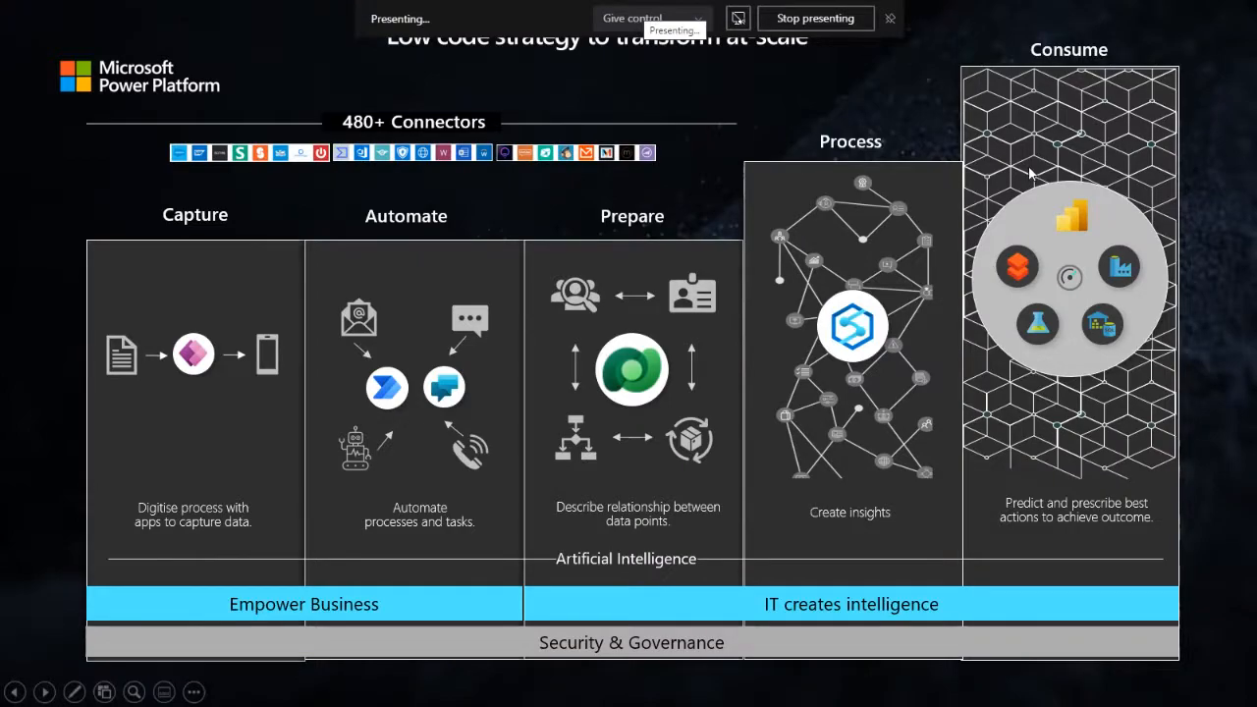
pyautogui.hotkey('alt', 'Tab')
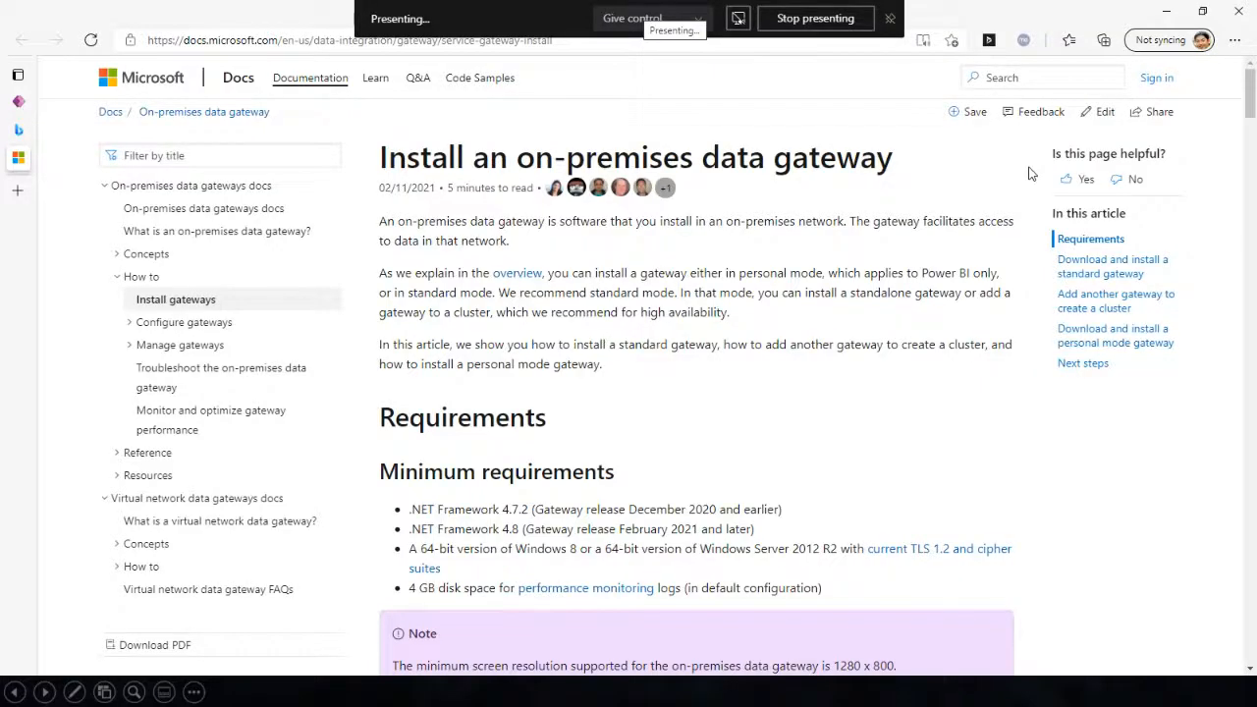